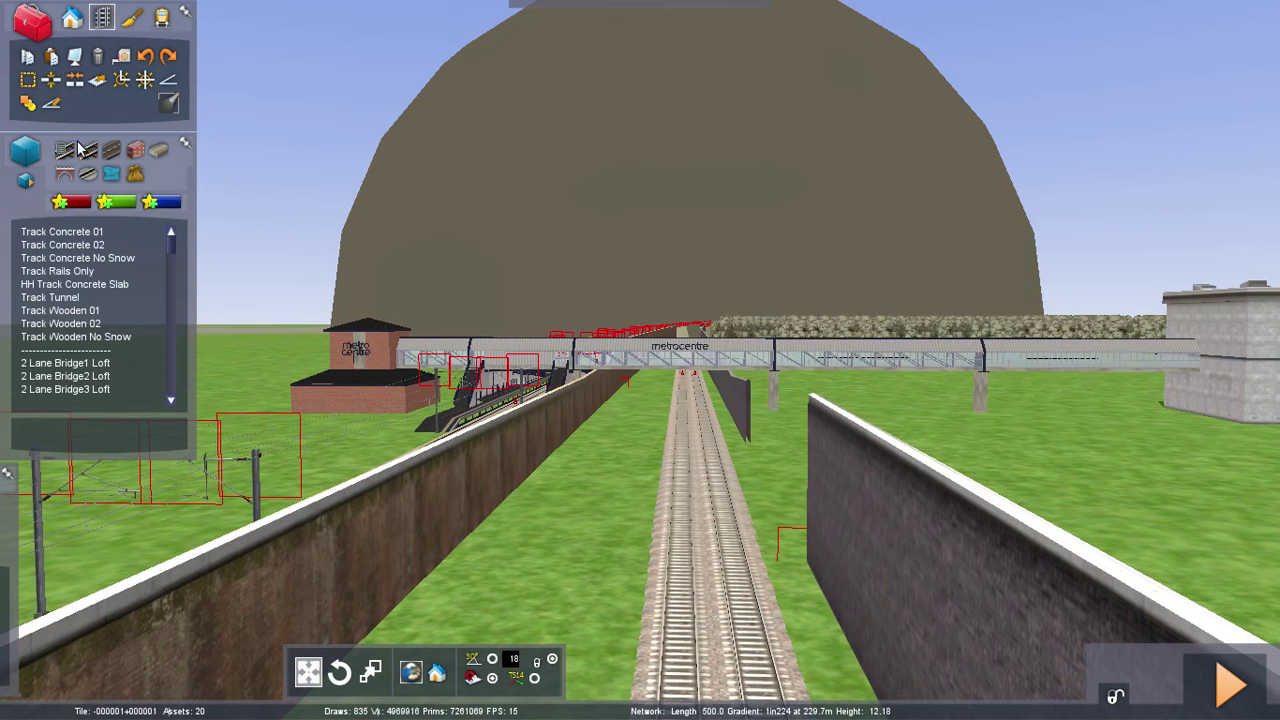
# Choose Track Concrete 01 as the track to lay and set both of its speed limits to 25
pyautogui.click(64, 150)
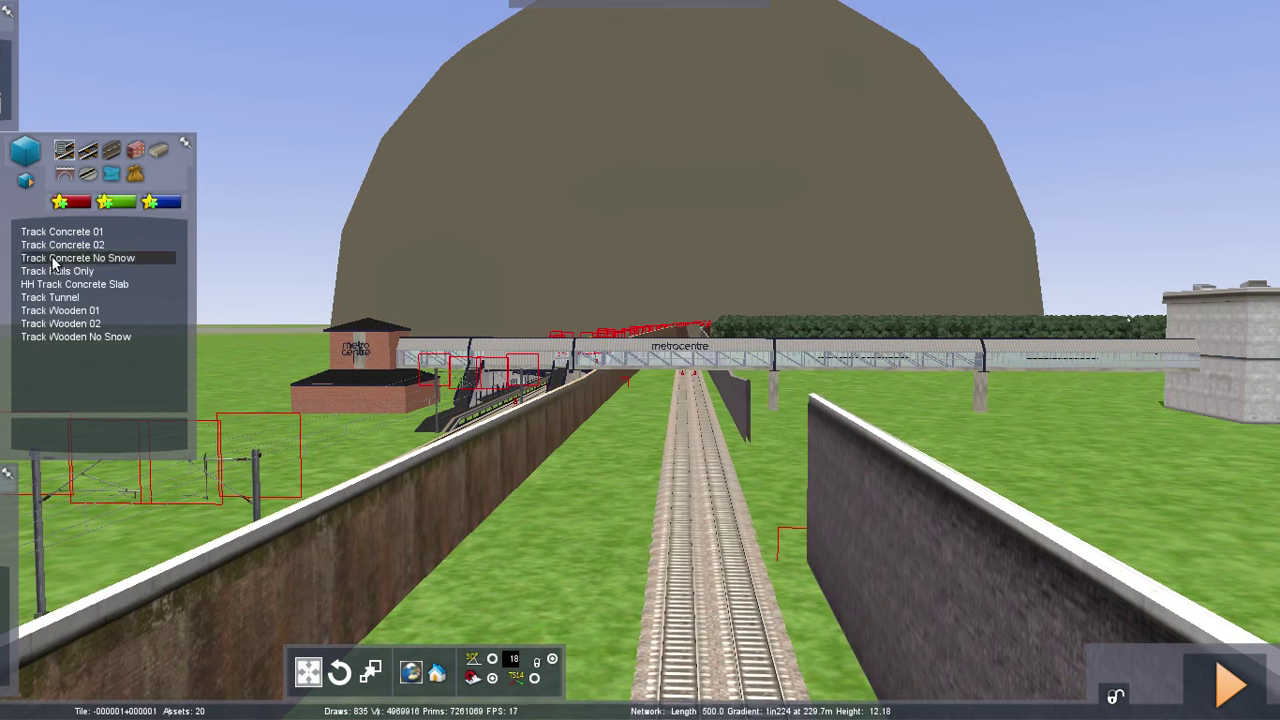
pyautogui.click(100, 234)
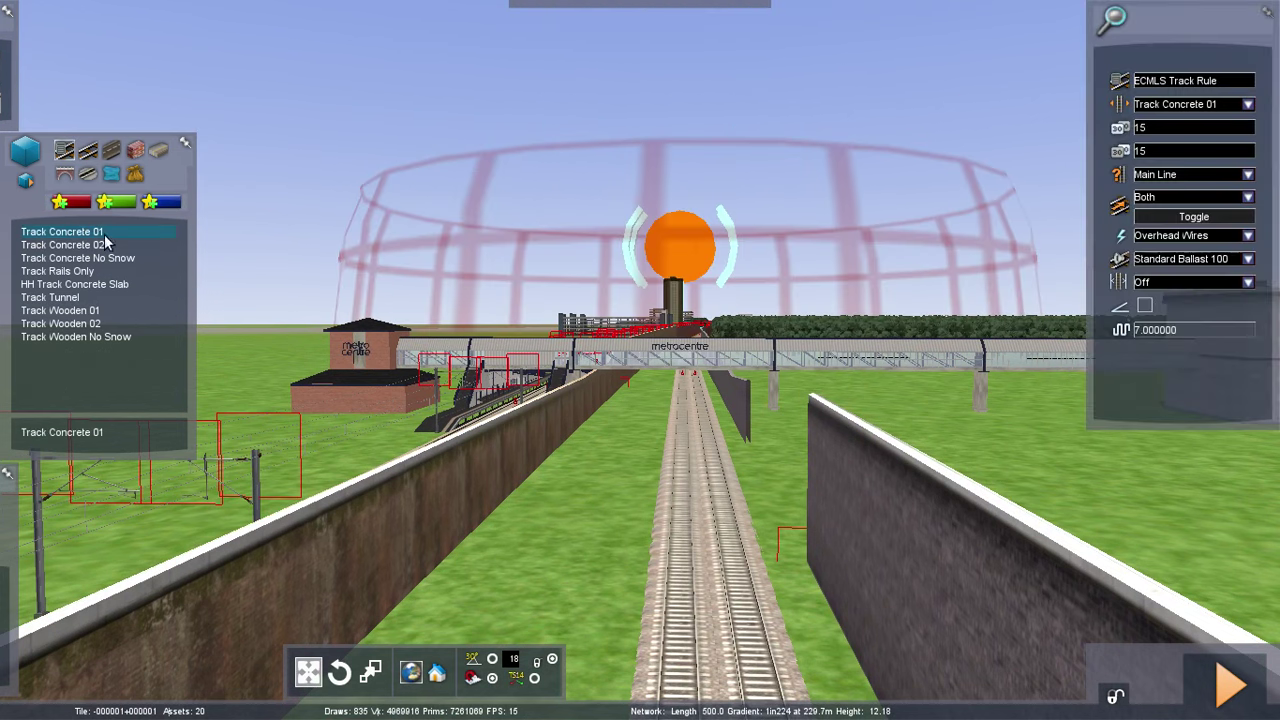
pyautogui.click(1160, 128)
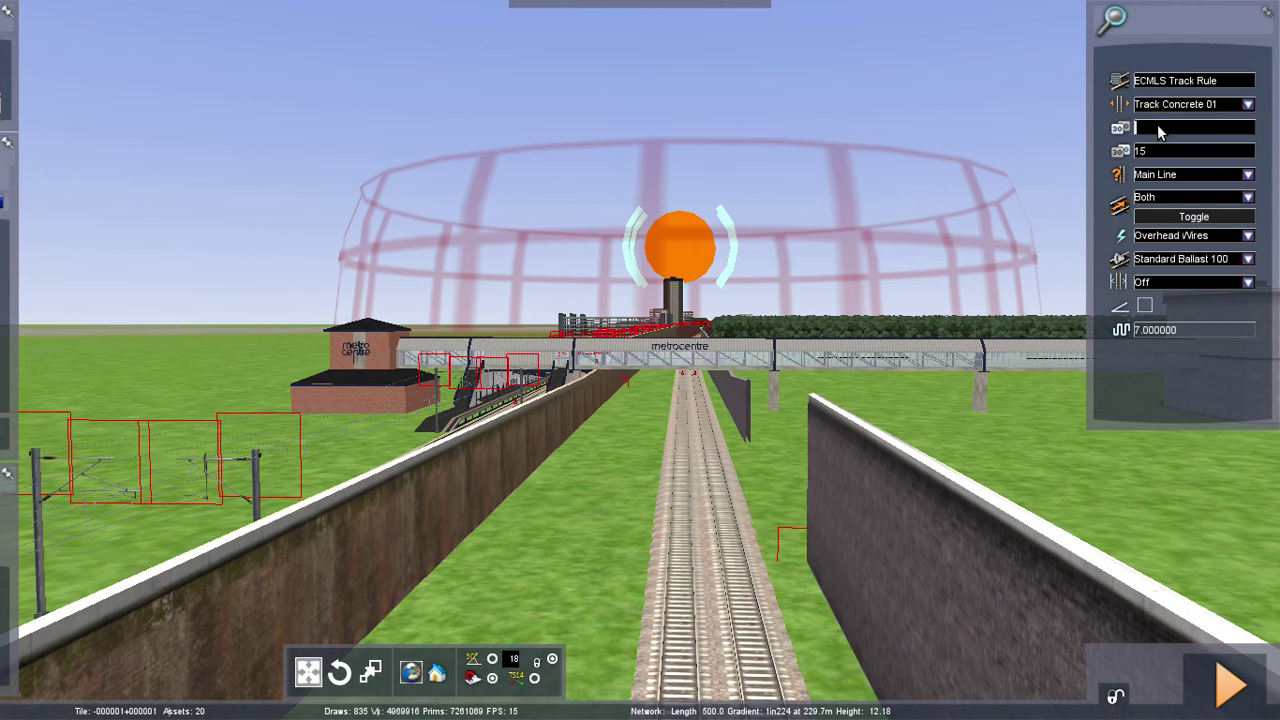
pyautogui.click(1159, 150)
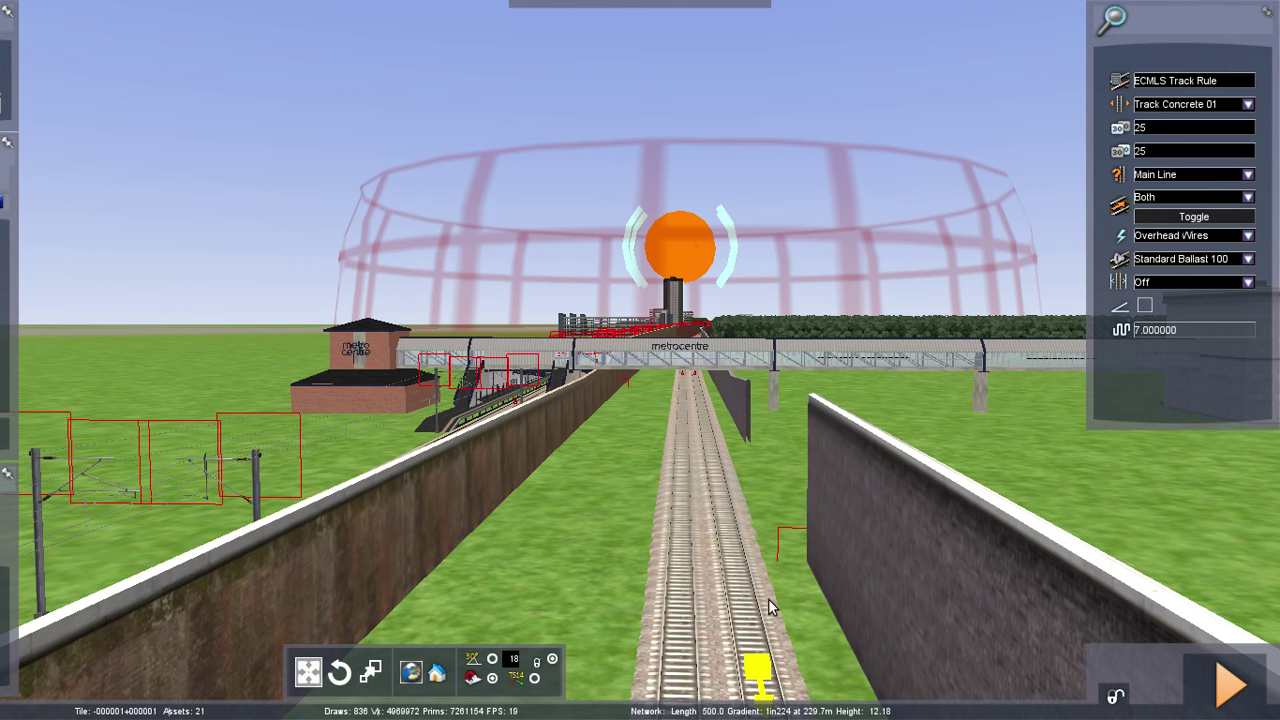
# Lay a branch curving off the right-hand main track for about 56 m and extend it about 48 m to the metrocentre footbridge
pyautogui.moveTo(769, 607)
pyautogui.mouseDown()
pyautogui.moveTo(785, 505)
pyautogui.moveTo(817, 457)
pyautogui.moveTo(781, 451)
pyautogui.mouseUp()
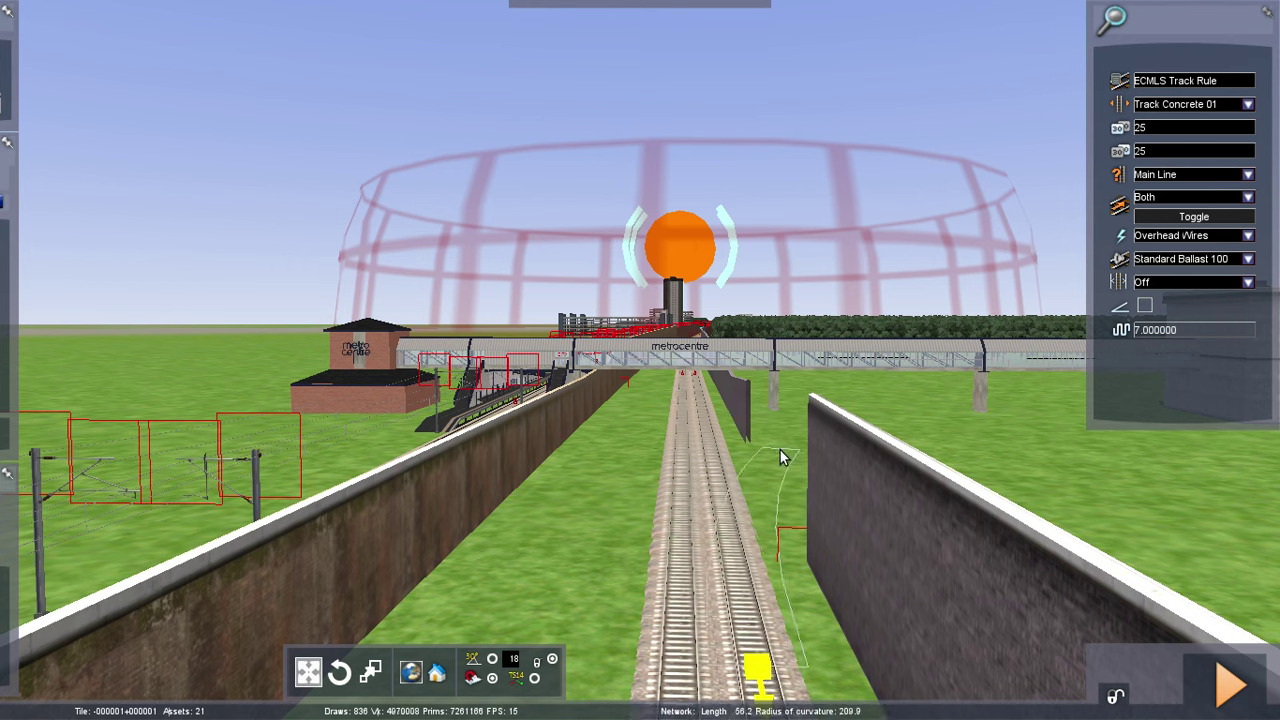
pyautogui.click(781, 449)
pyautogui.press('Up')
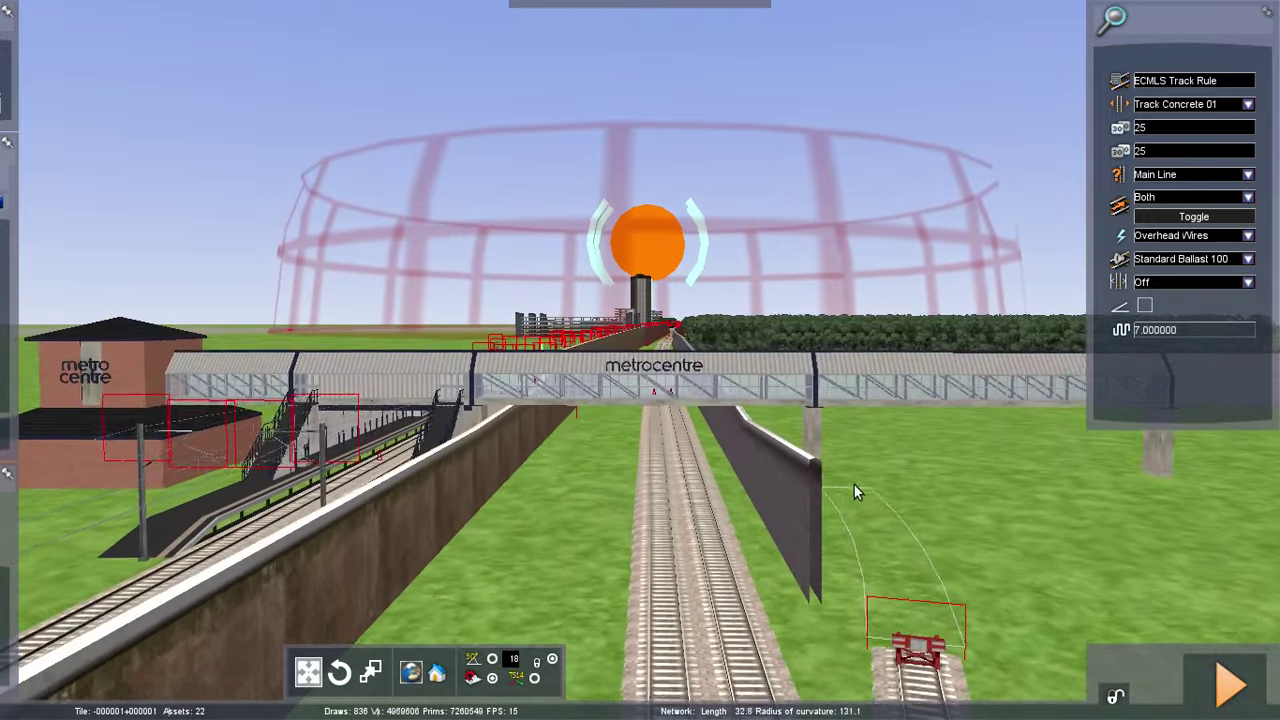
pyautogui.moveTo(869, 476); pyautogui.dragTo(918, 520, button='right')
pyautogui.press('Down')
pyautogui.moveTo(869, 480); pyautogui.dragTo(688, 138)
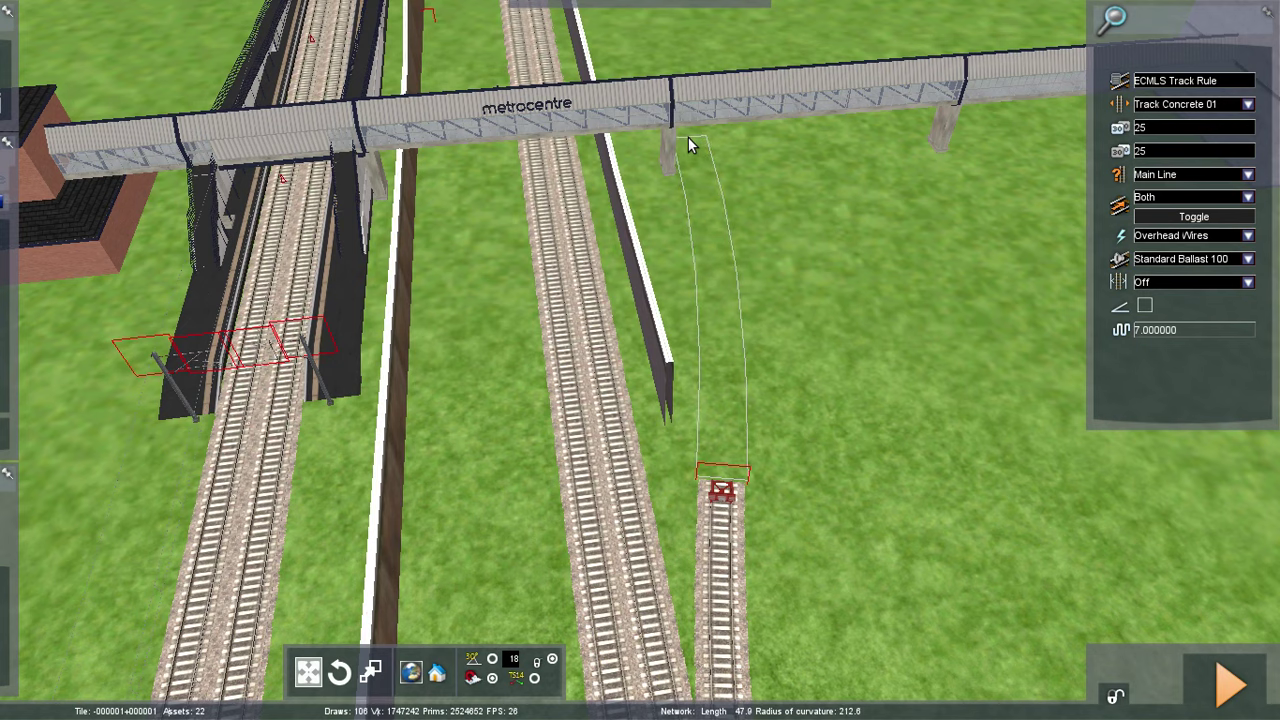
pyautogui.click(688, 138)
pyautogui.press('Up')
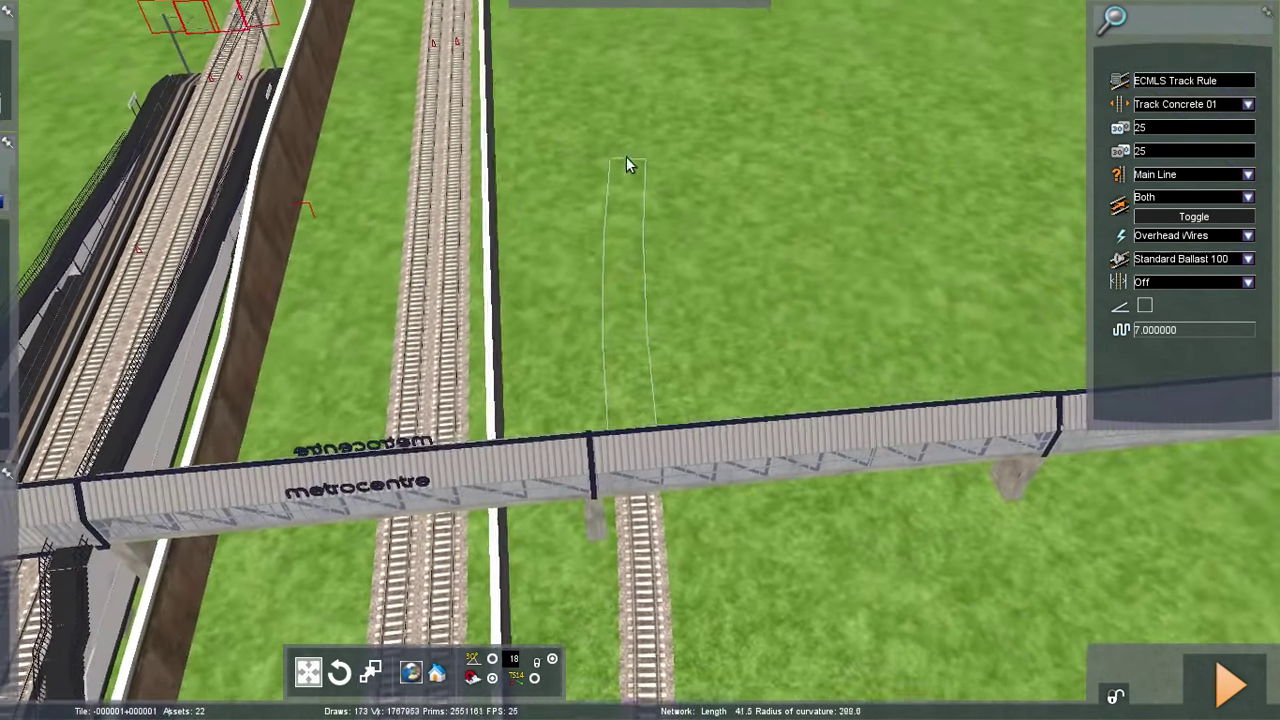
pyautogui.rightClick(603, 146)
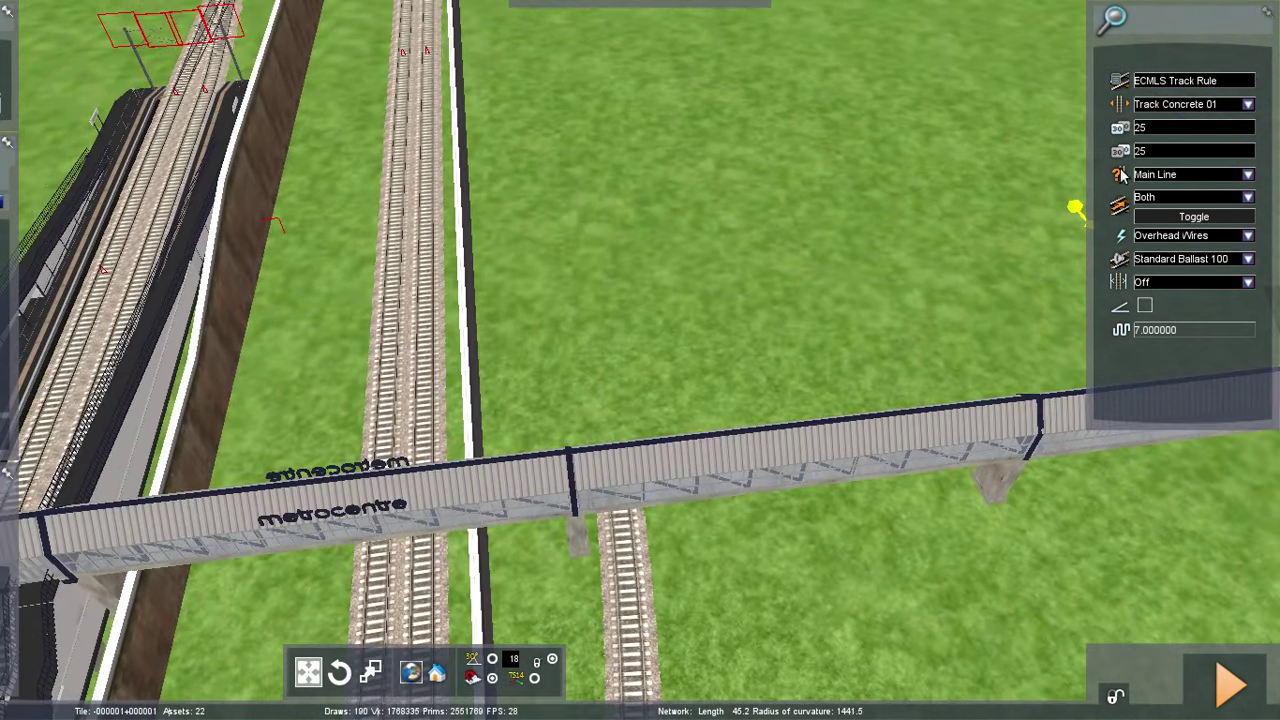
pyautogui.rightClick(815, 514)
# Choose the Speed Sign Right object from the signals and trackside scenery for the start of the new branch
pyautogui.moveTo(861, 548); pyautogui.dragTo(400, 548, button='right')
pyautogui.press('Up')
pyautogui.moveTo(640, 400); pyautogui.dragTo(900, 330, button='right')
pyautogui.press('Down')
pyautogui.moveTo(849, 549); pyautogui.dragTo(610, 660, button='right')
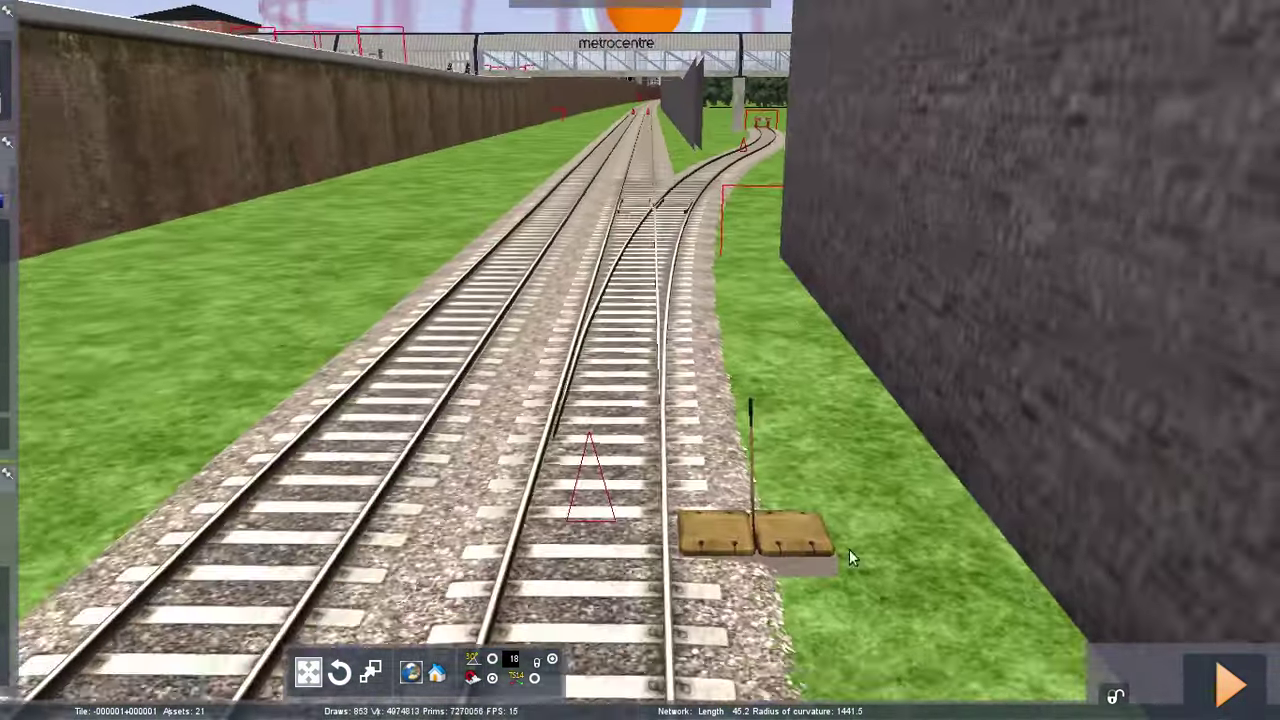
pyautogui.moveTo(36, 38)
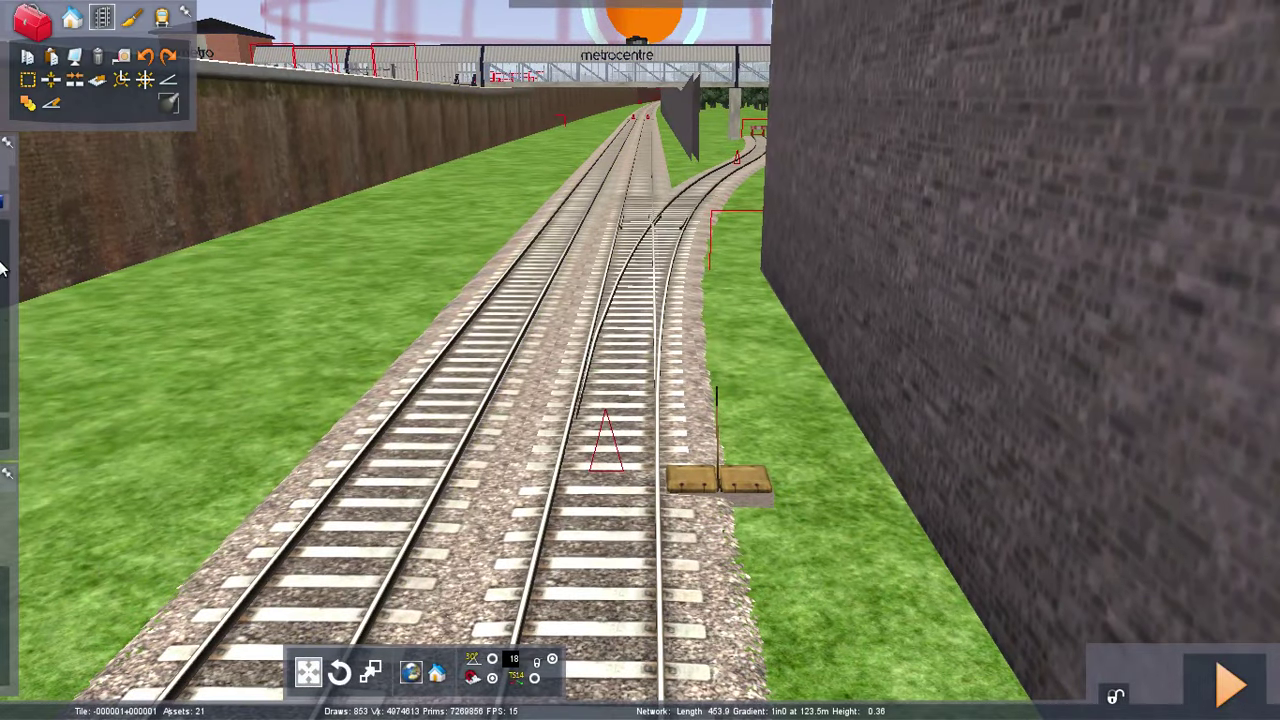
pyautogui.moveTo(2, 268)
pyautogui.click(65, 174)
pyautogui.scroll(-10, 71, 300)
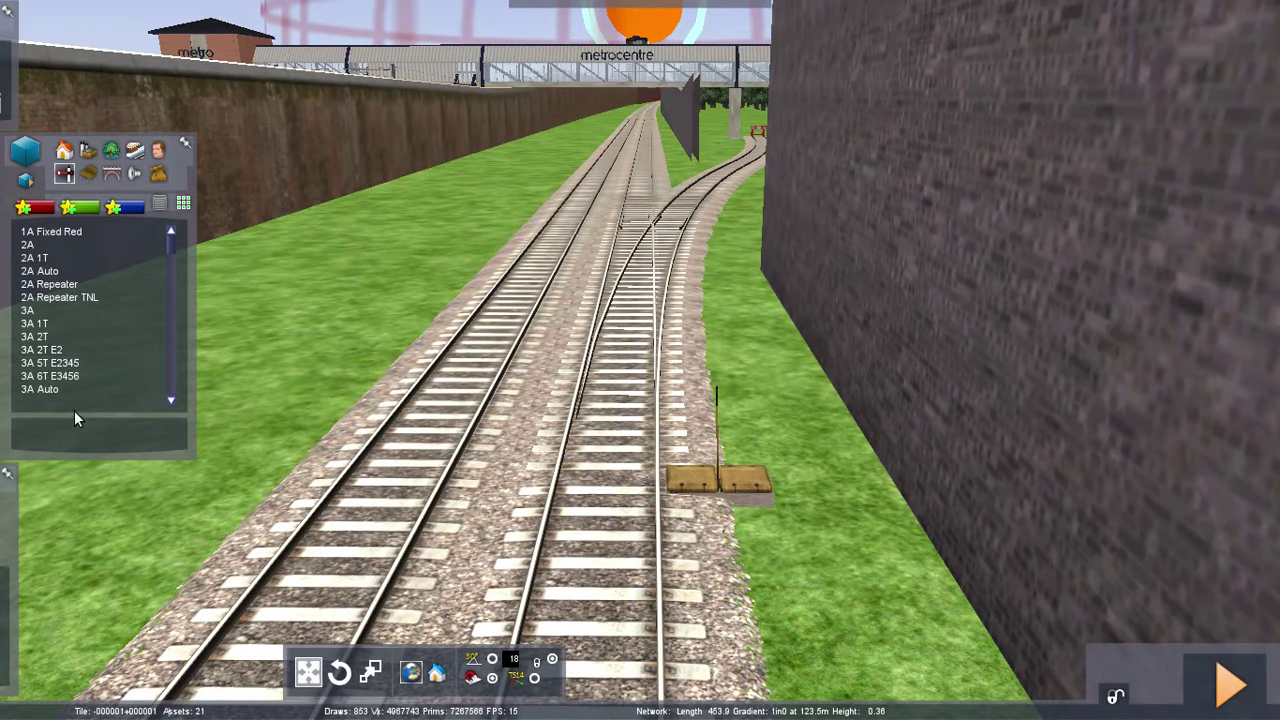
pyautogui.scroll(-13, 71, 300)
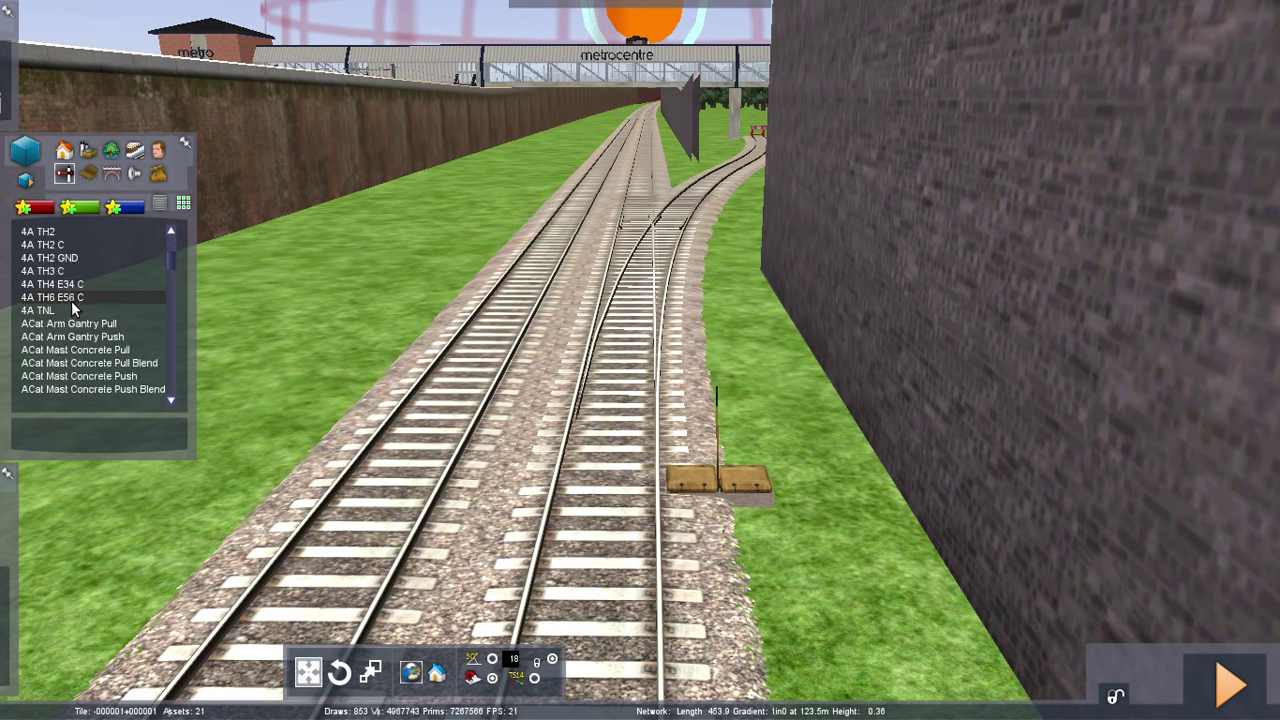
pyautogui.press('s')
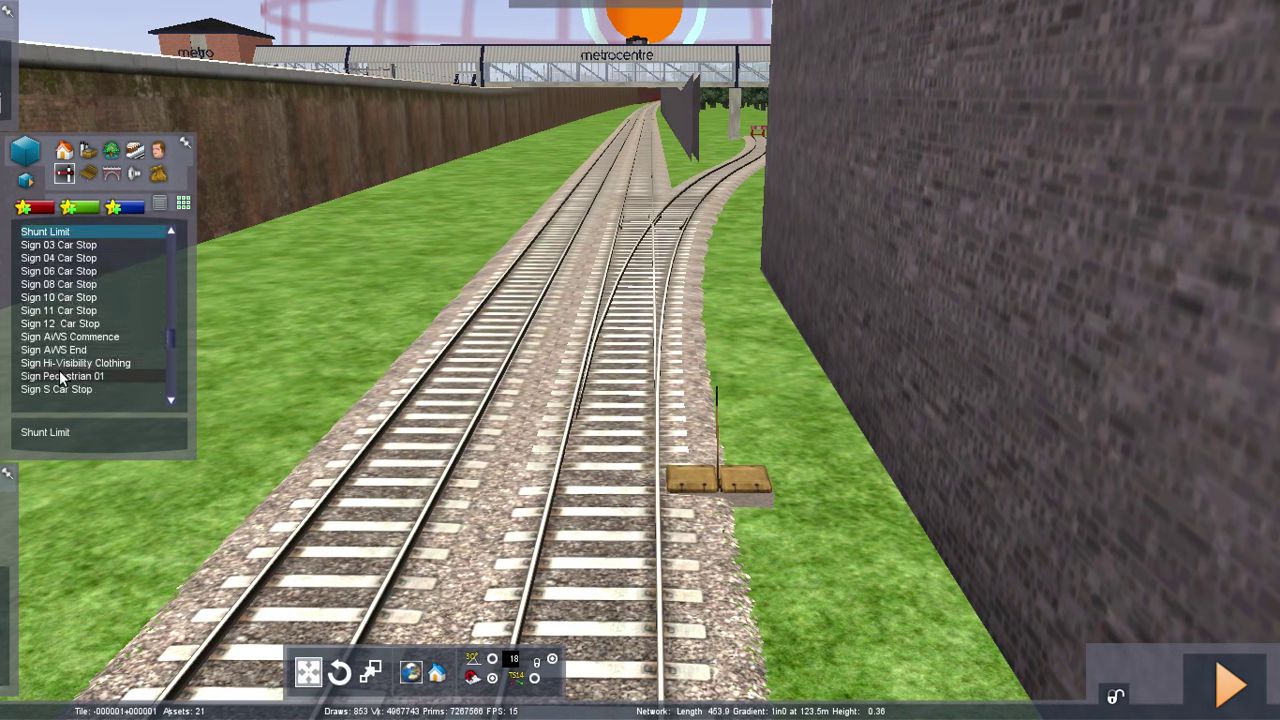
pyautogui.scroll(-3, 62, 370)
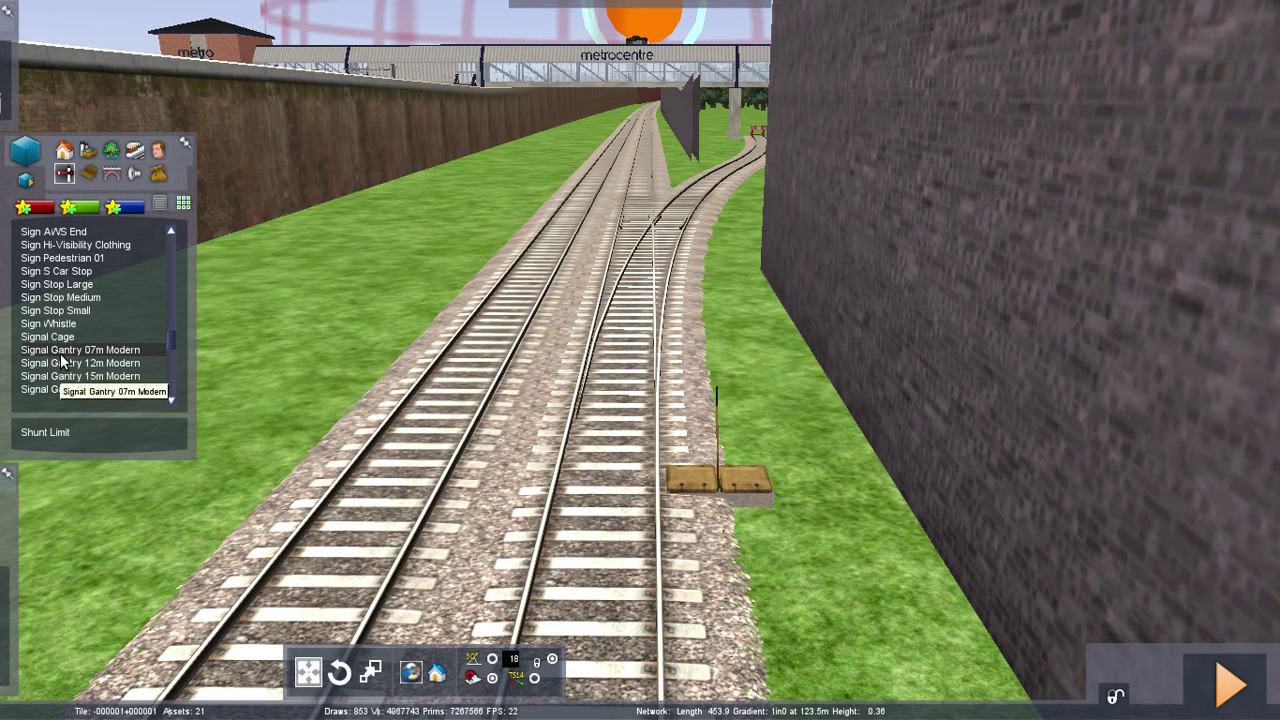
pyautogui.scroll(-4, 66, 333)
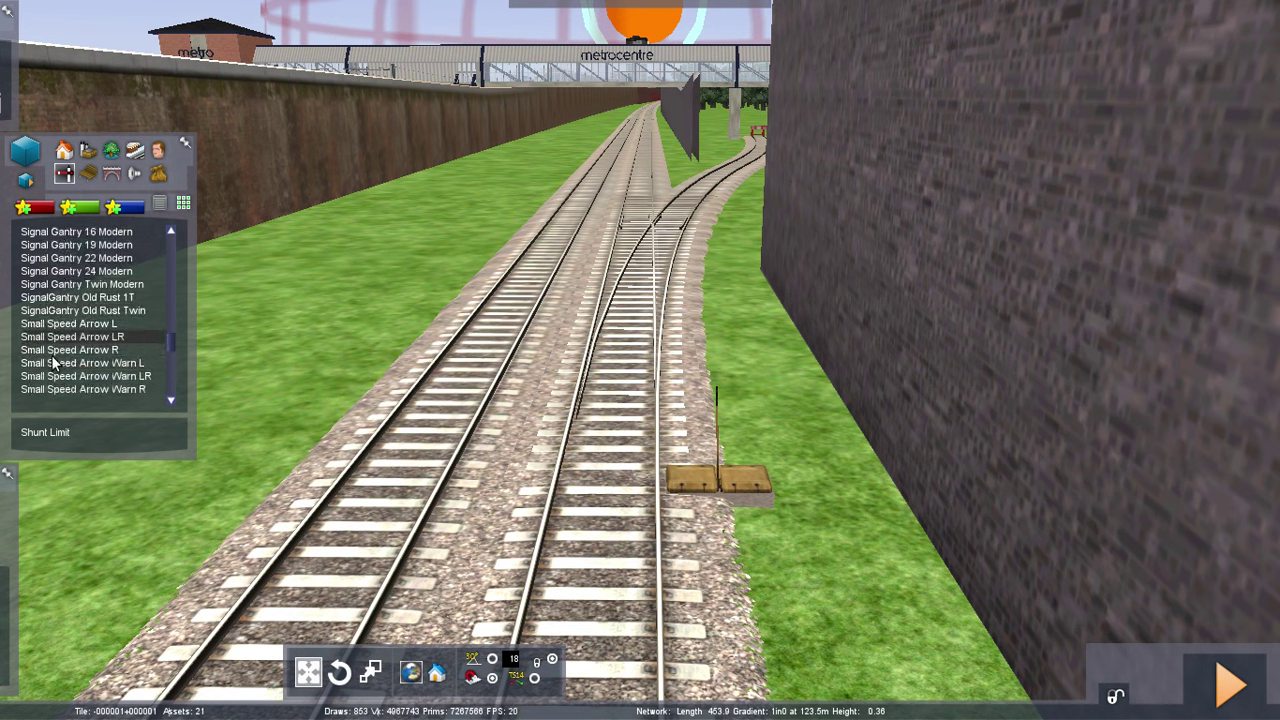
pyautogui.scroll(-3, 57, 343)
pyautogui.scroll(-3, 57, 343)
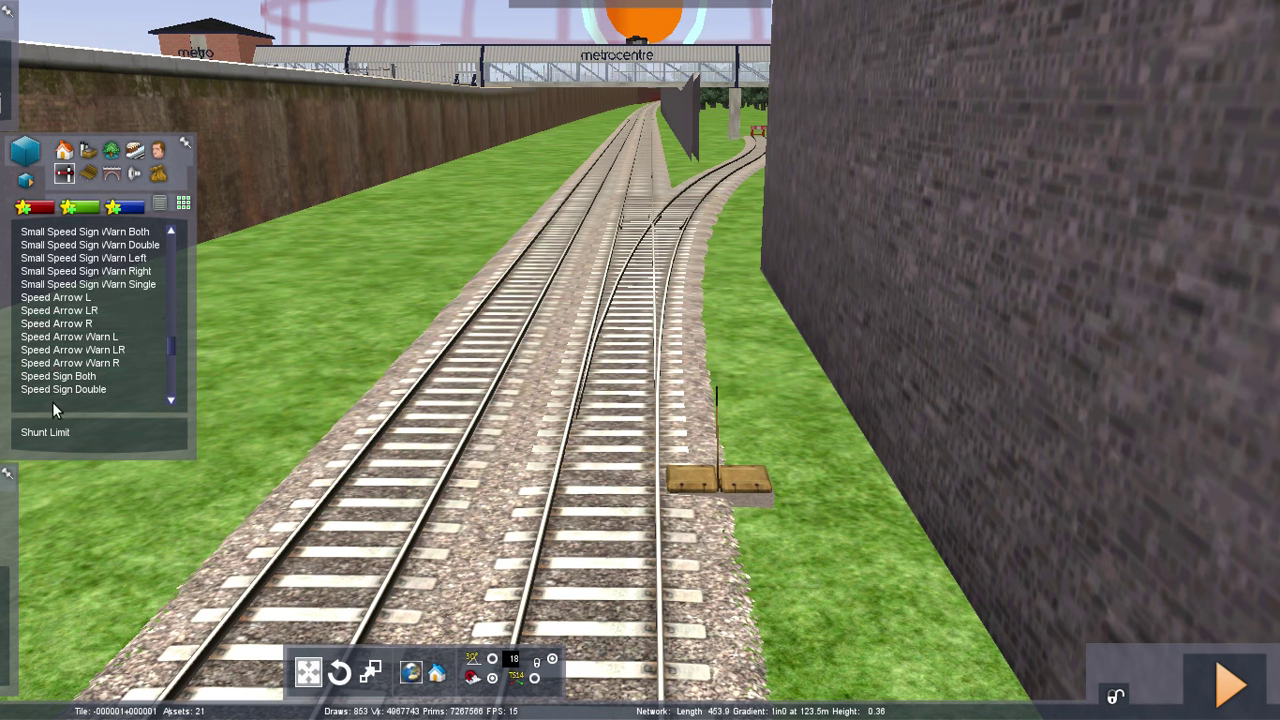
pyautogui.scroll(-2, 58, 385)
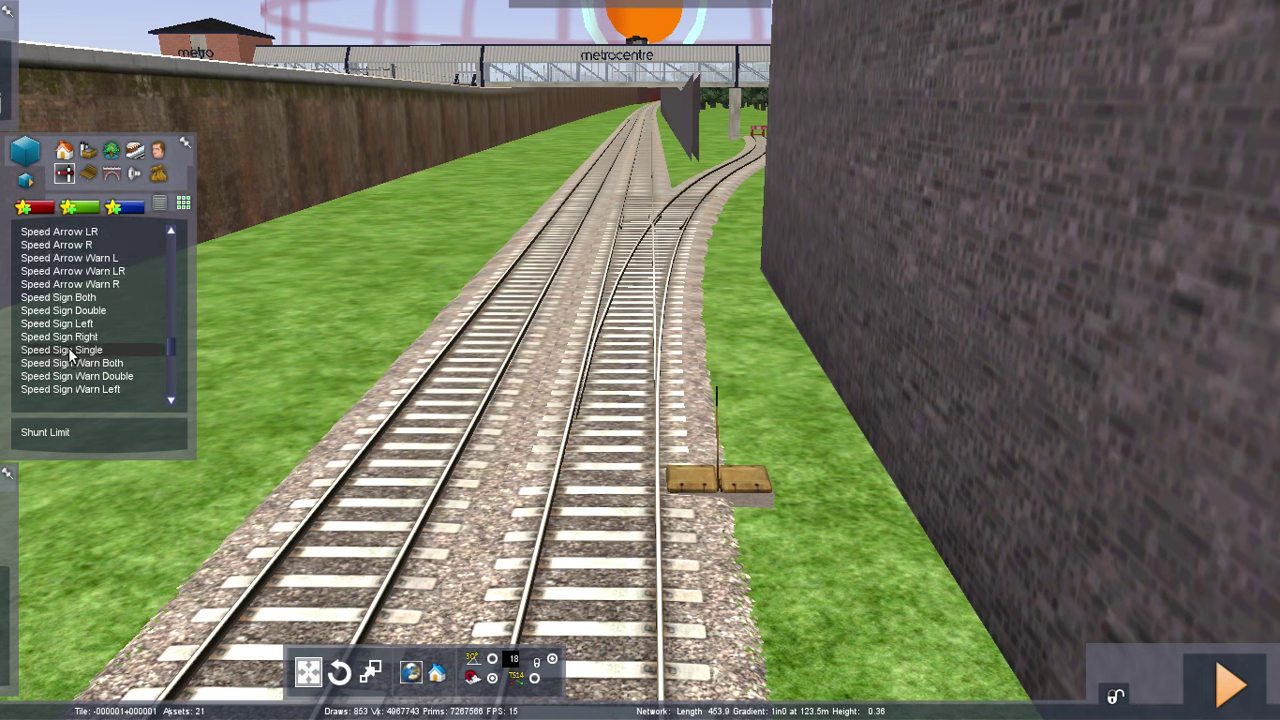
pyautogui.click(60, 337)
# Place the right-diverging speed sign near the point lever and put its link on the branch track just past the junction
pyautogui.click(708, 508)
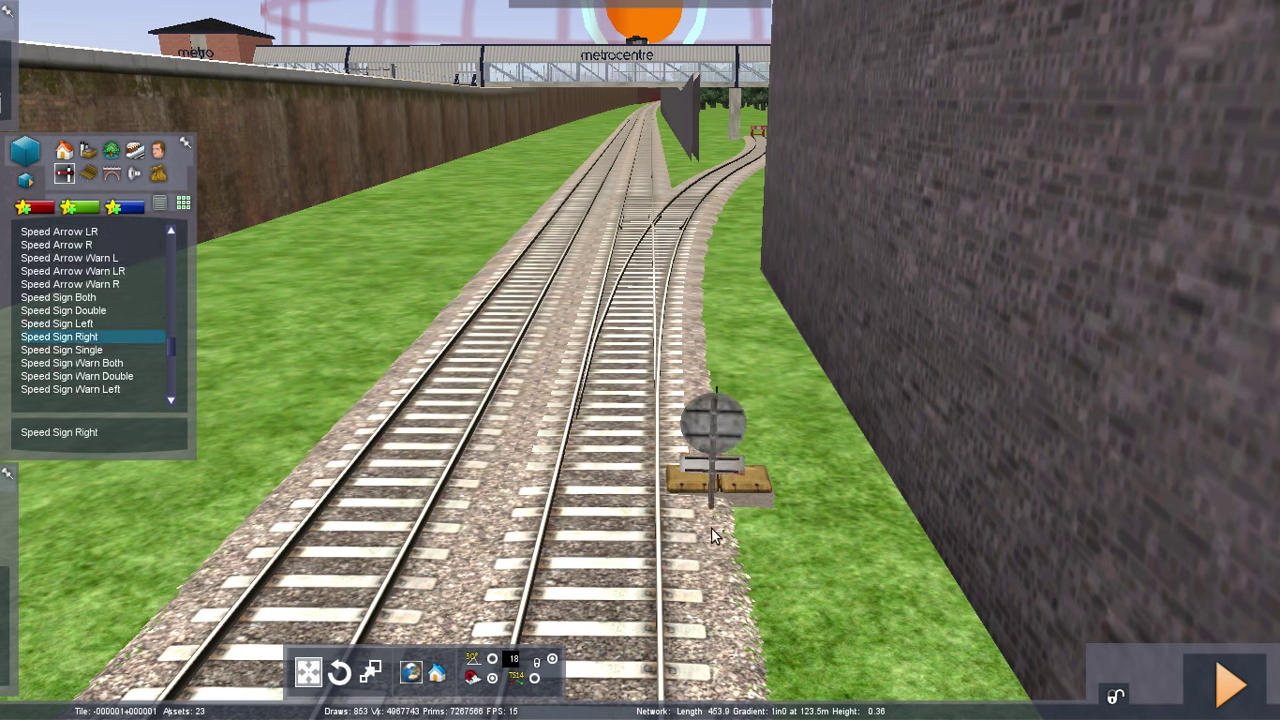
pyautogui.click(733, 533)
pyautogui.moveTo(1089, 513); pyautogui.dragTo(726, 280)
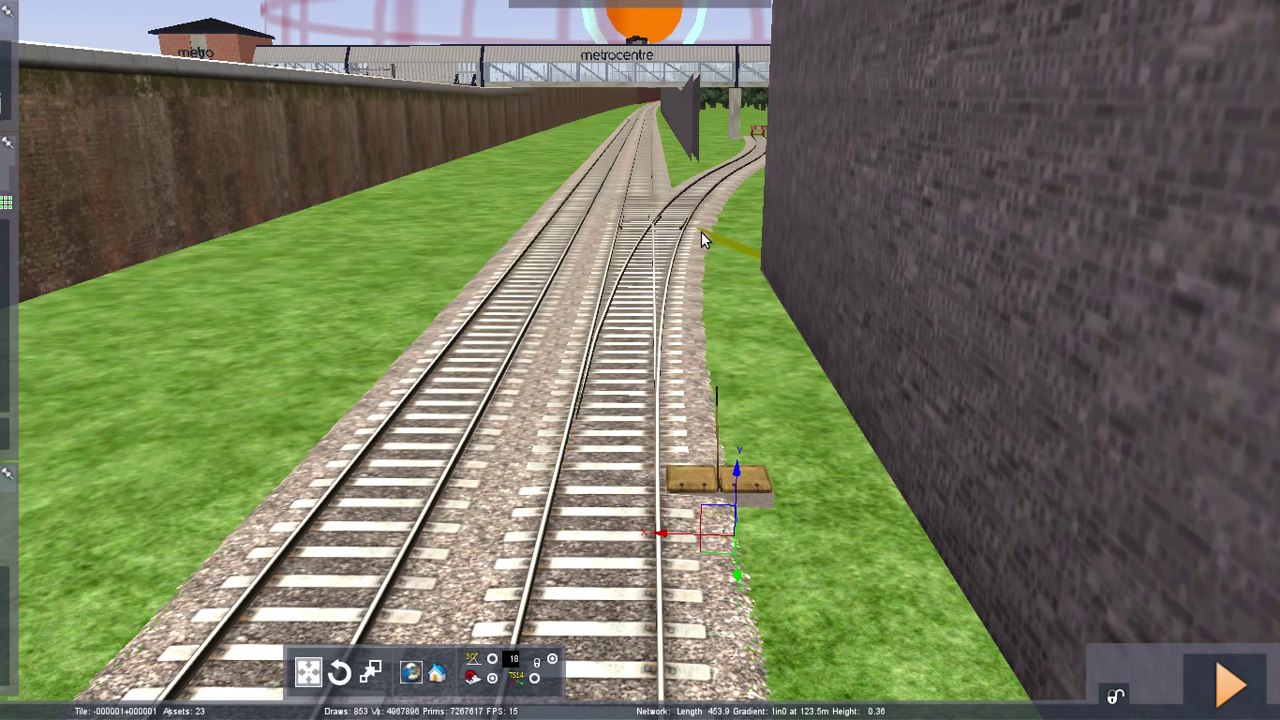
pyautogui.click(702, 234)
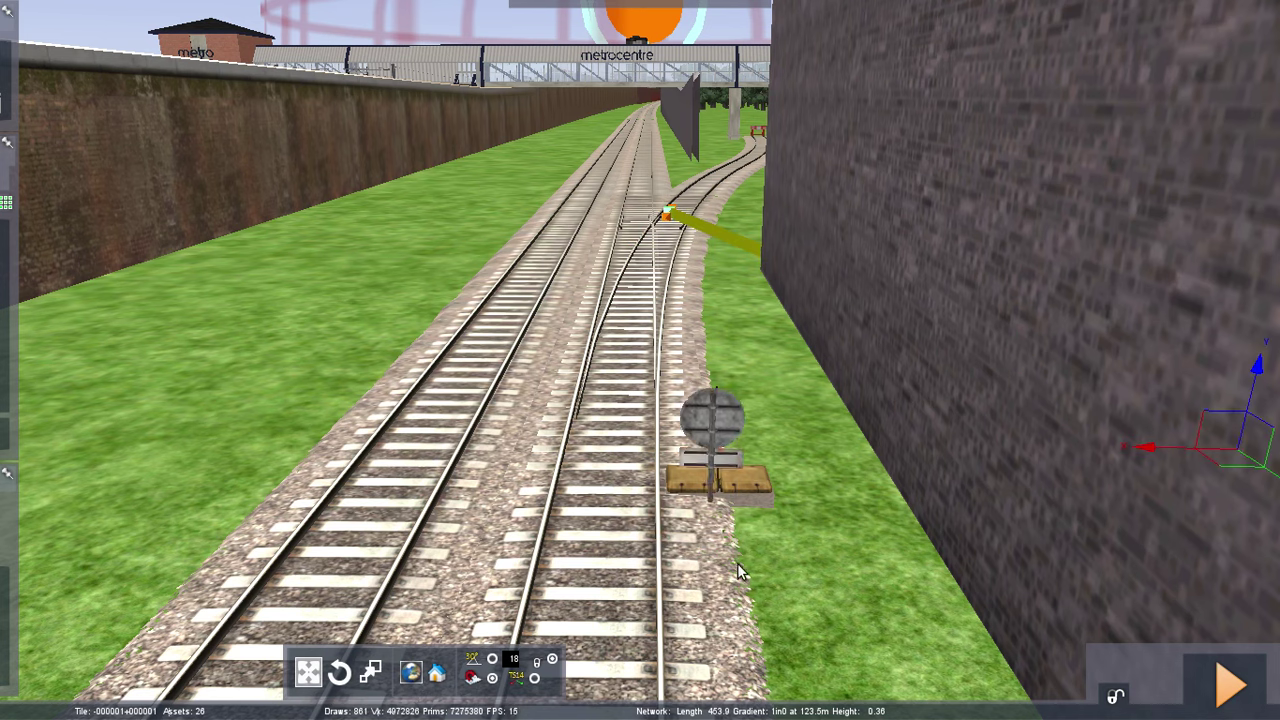
# Move the 25 speed sign from the grass behind the wall to the ballast edge beside the junction's approach track
pyautogui.moveTo(738, 569); pyautogui.dragTo(986, 490, button='right')
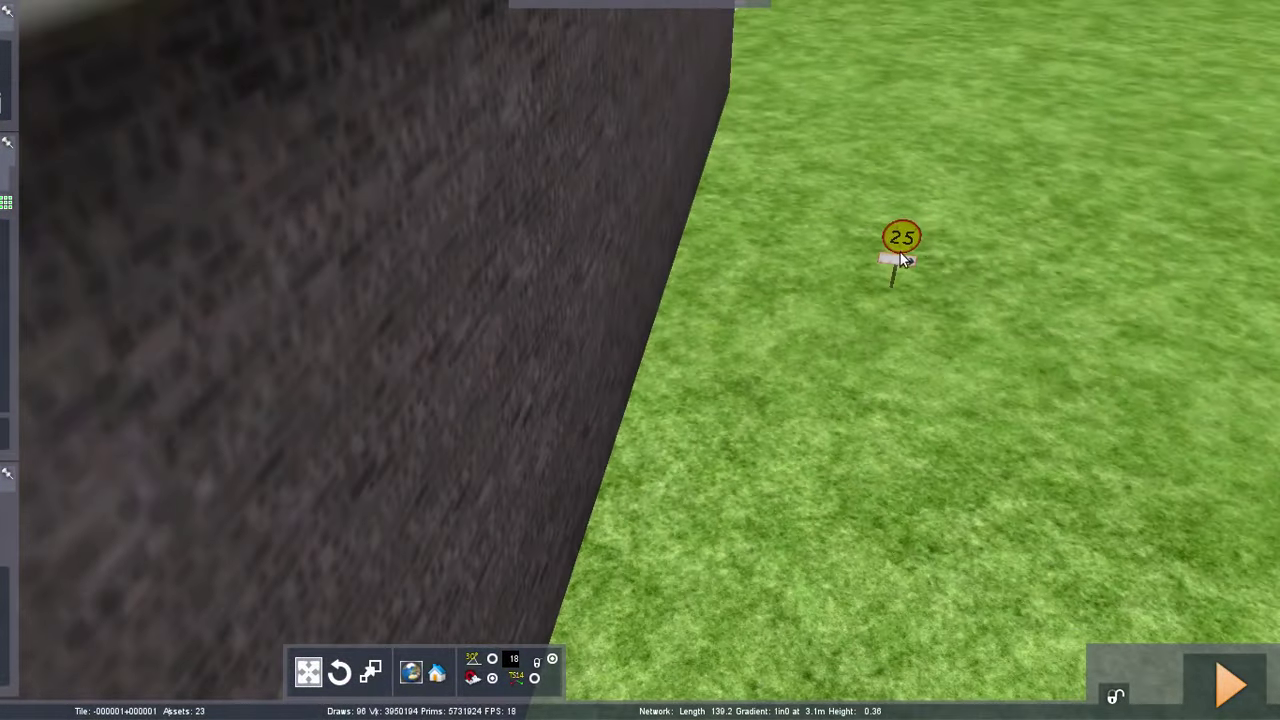
pyautogui.click(899, 257)
pyautogui.moveTo(809, 280); pyautogui.dragTo(466, 225)
pyautogui.moveTo(466, 225); pyautogui.dragTo(508, 288, button='right')
pyautogui.press('Up')
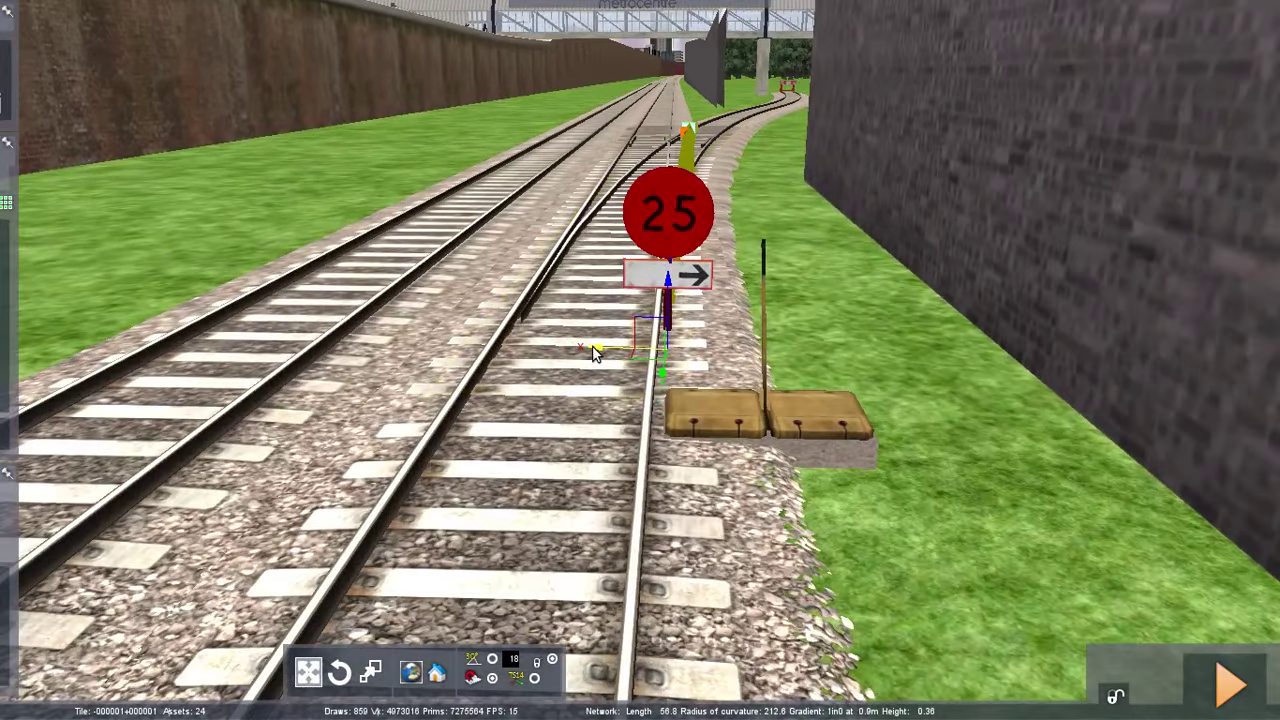
pyautogui.moveTo(595, 351); pyautogui.dragTo(690, 366)
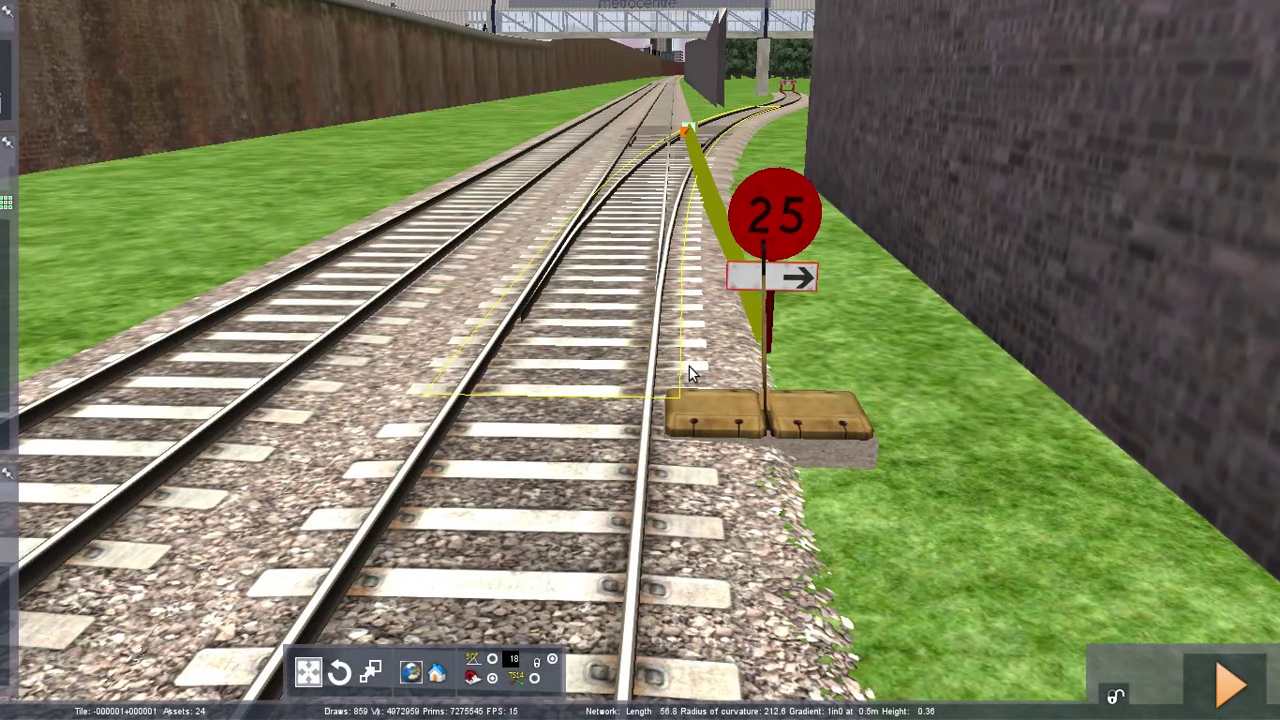
pyautogui.click(721, 493)
# Move the point lever away from the speed sign, onto the grass beside the dark wall
pyautogui.click(742, 442)
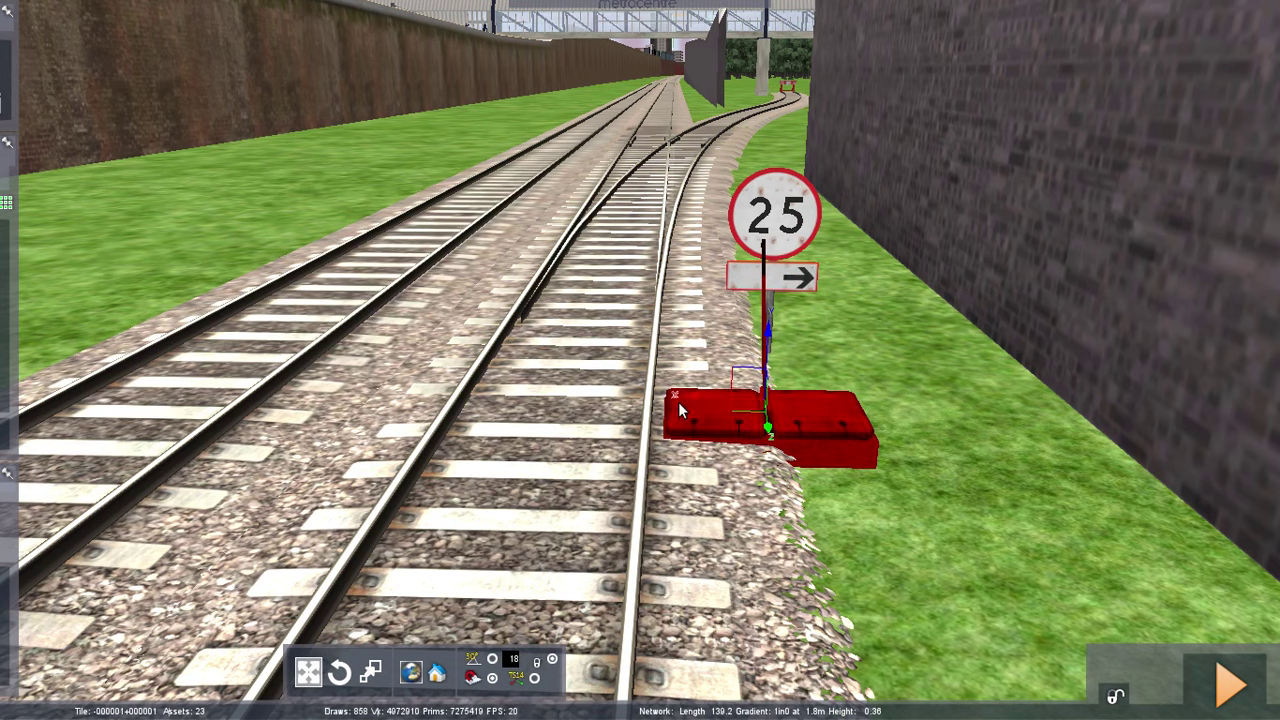
pyautogui.moveTo(692, 400); pyautogui.dragTo(904, 410)
pyautogui.click(852, 533)
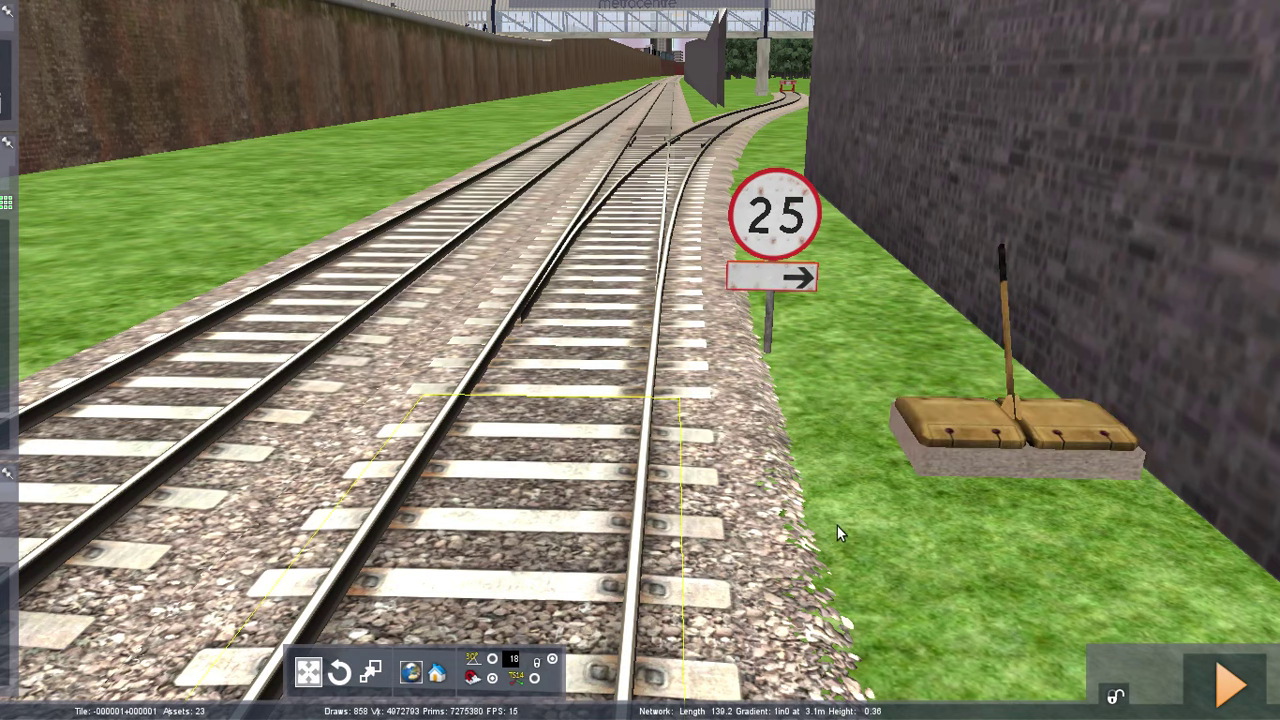
# Choose Track Concrete 01 for continuing the branch at its buffer stop and set both speed limits to 115
pyautogui.moveTo(837, 525); pyautogui.dragTo(908, 405, button='right')
pyautogui.press('Up')
pyautogui.press('Up')
pyautogui.press('Down')
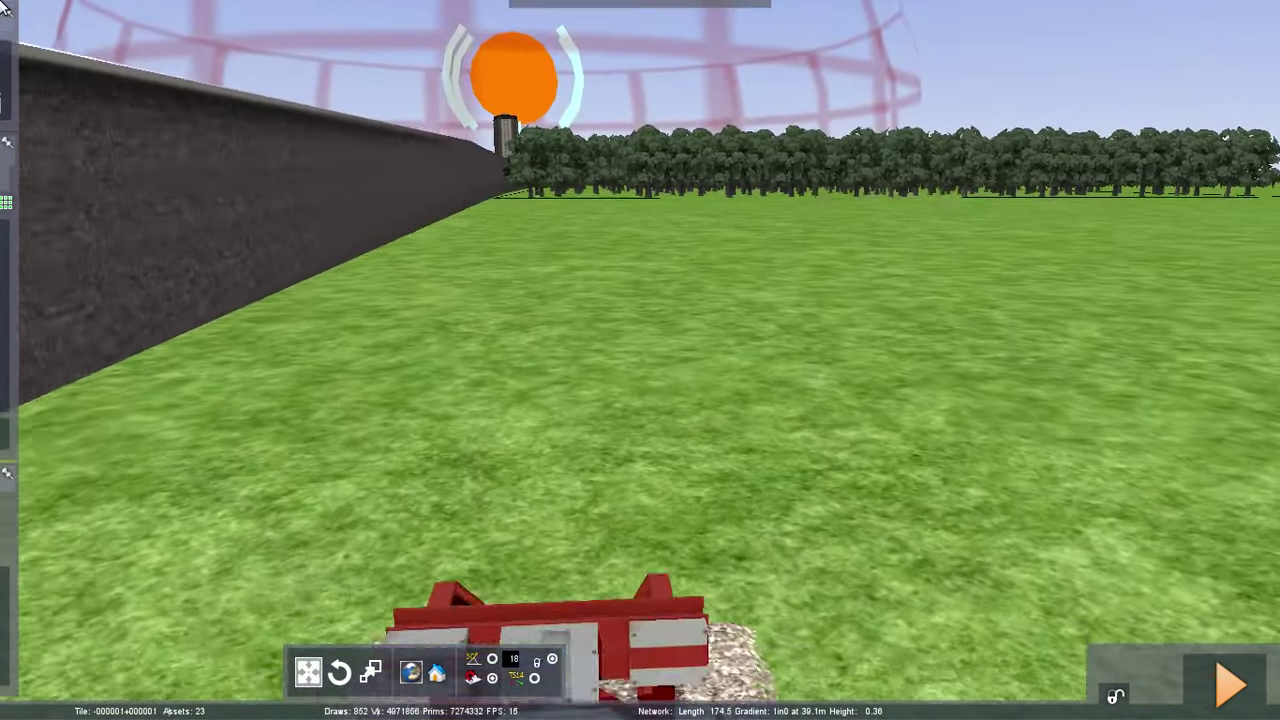
pyautogui.moveTo(3, 197)
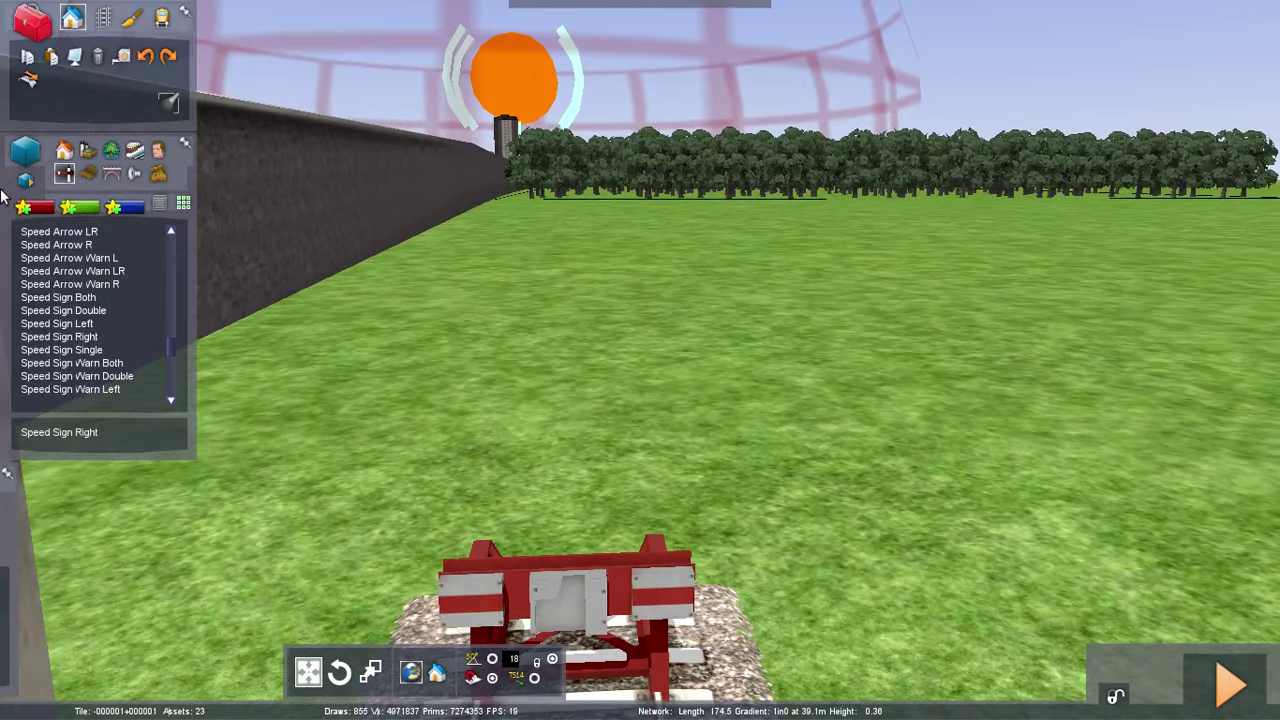
pyautogui.click(101, 18)
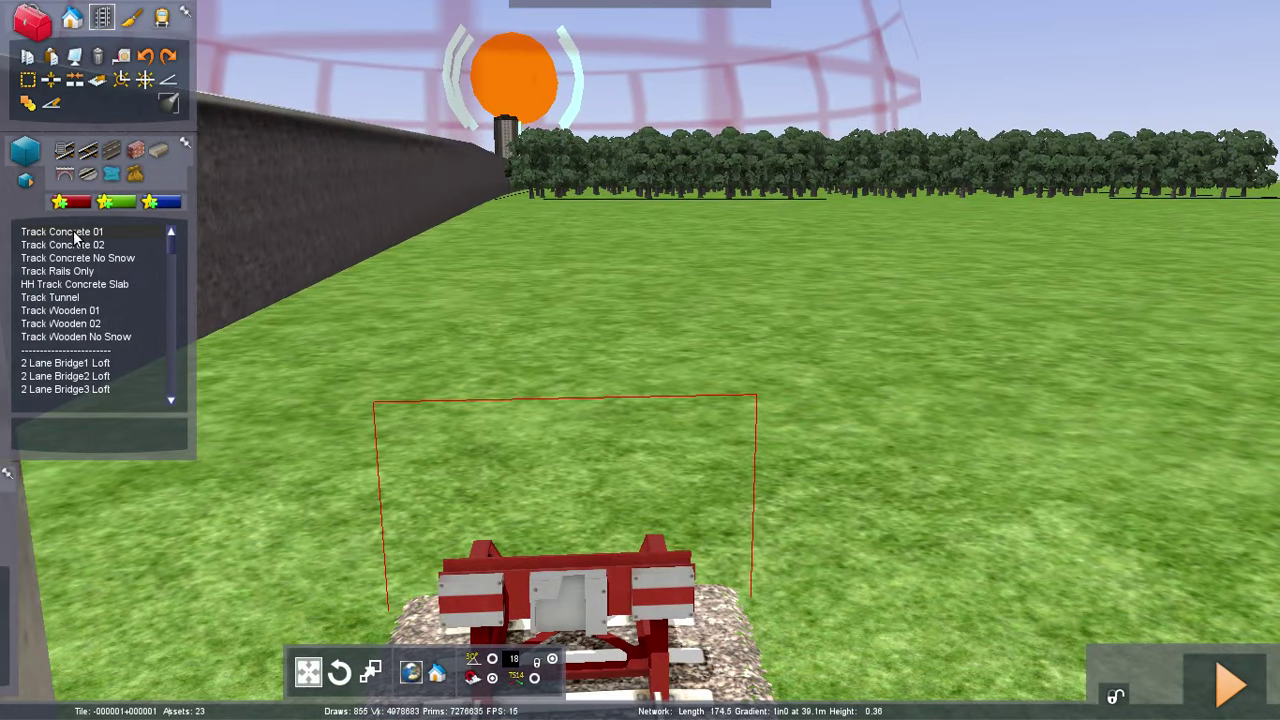
pyautogui.click(75, 232)
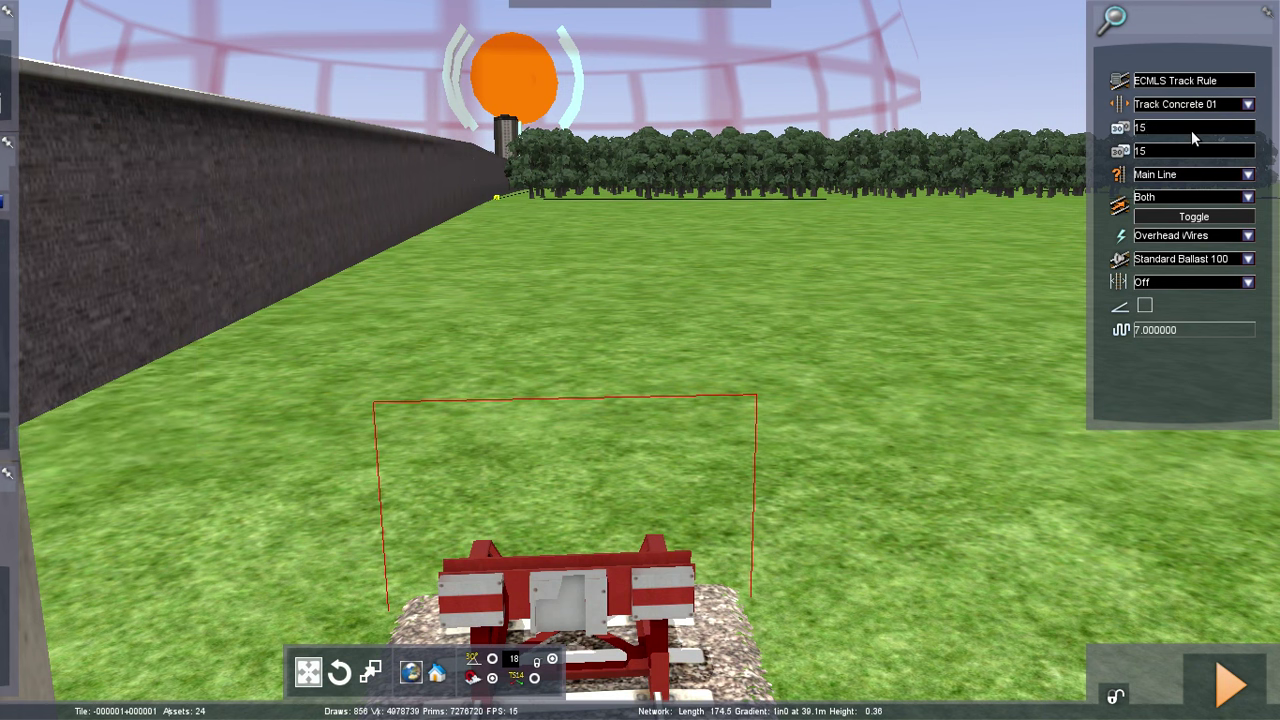
pyautogui.press('BackSpace')
pyautogui.click(1190, 152)
pyautogui.press('BackSpace')
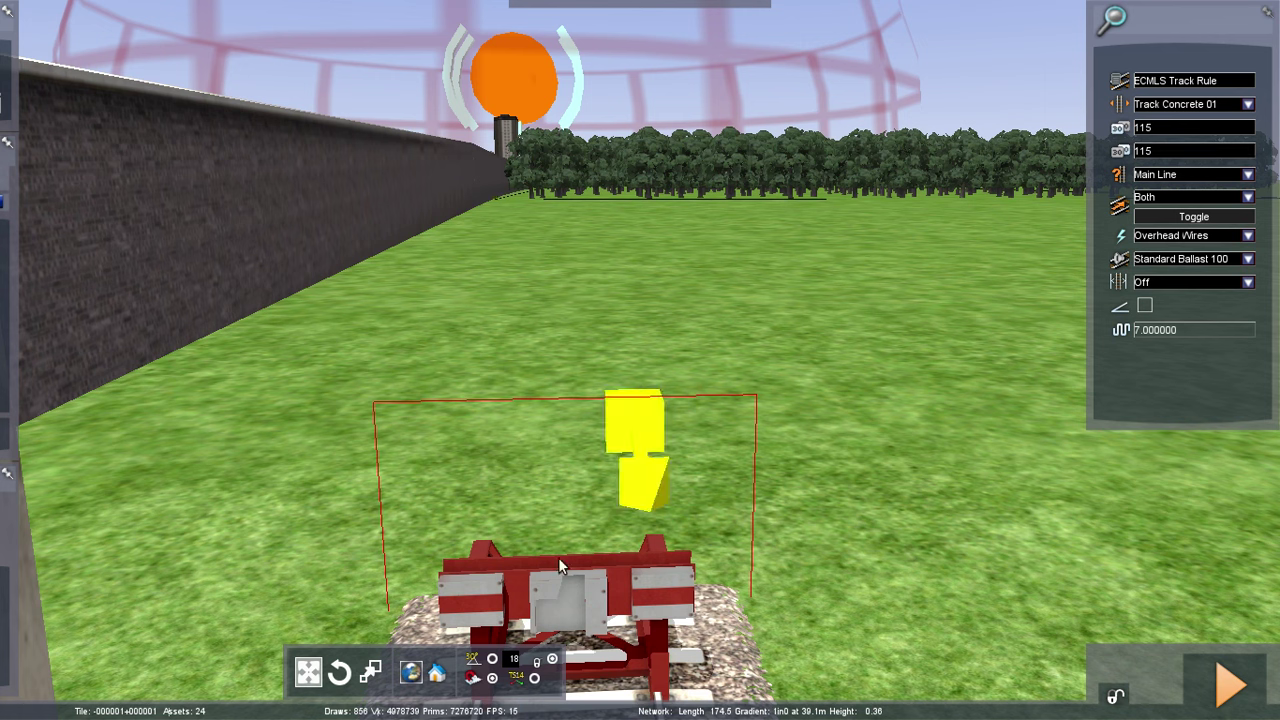
# Extend the branch from its buffer stop as two parallel tracks running straight beside the wall and into the woods
pyautogui.moveTo(12, 70)
pyautogui.moveTo(60, 618)
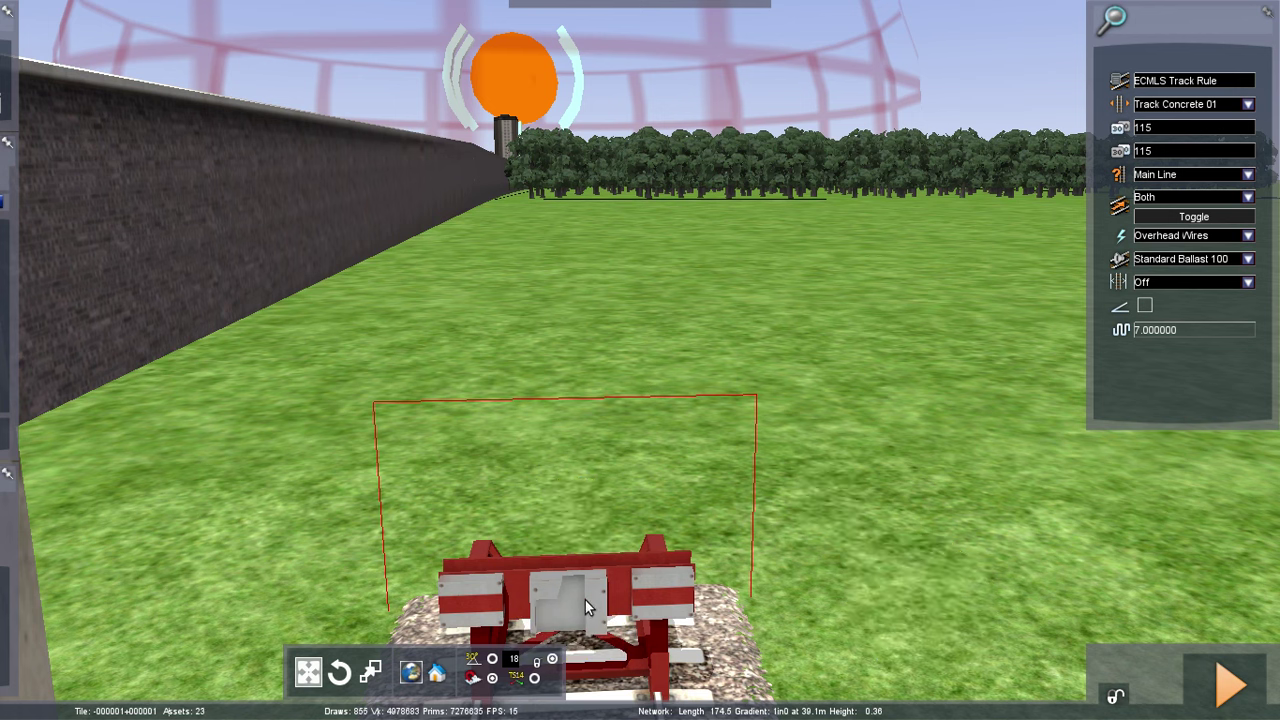
pyautogui.click(585, 564)
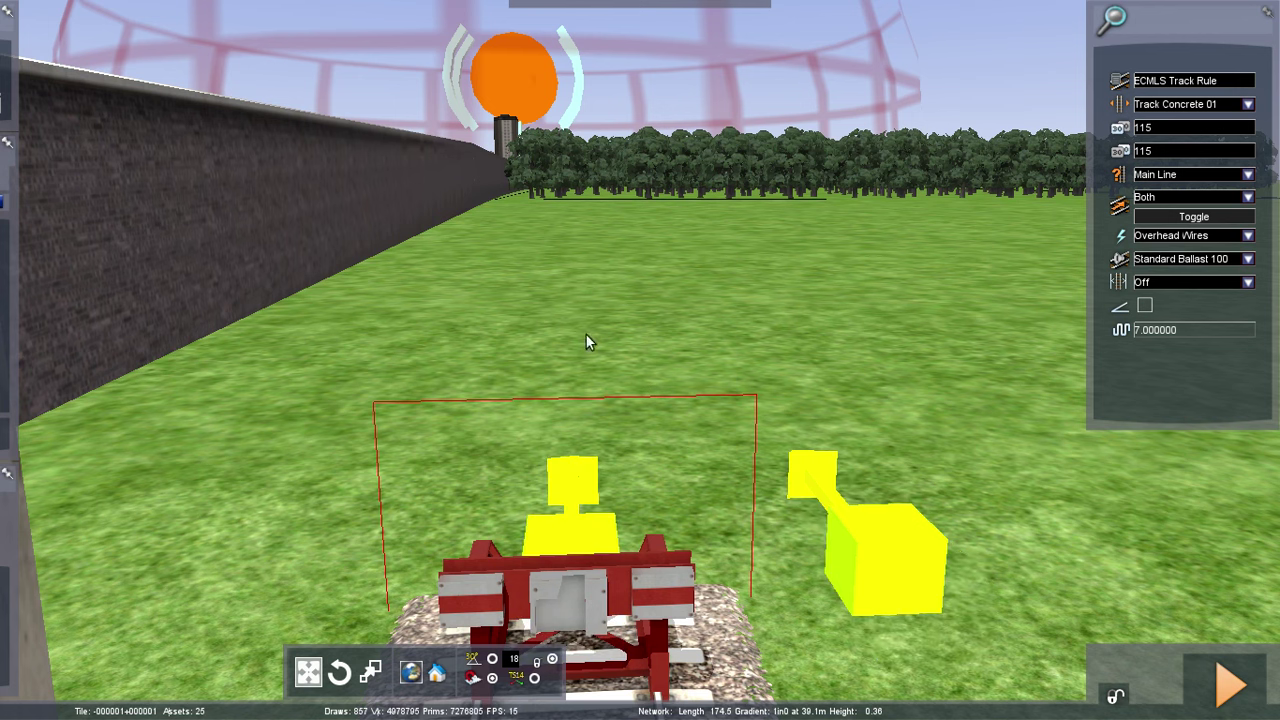
pyautogui.click(573, 102)
pyautogui.press('Up')
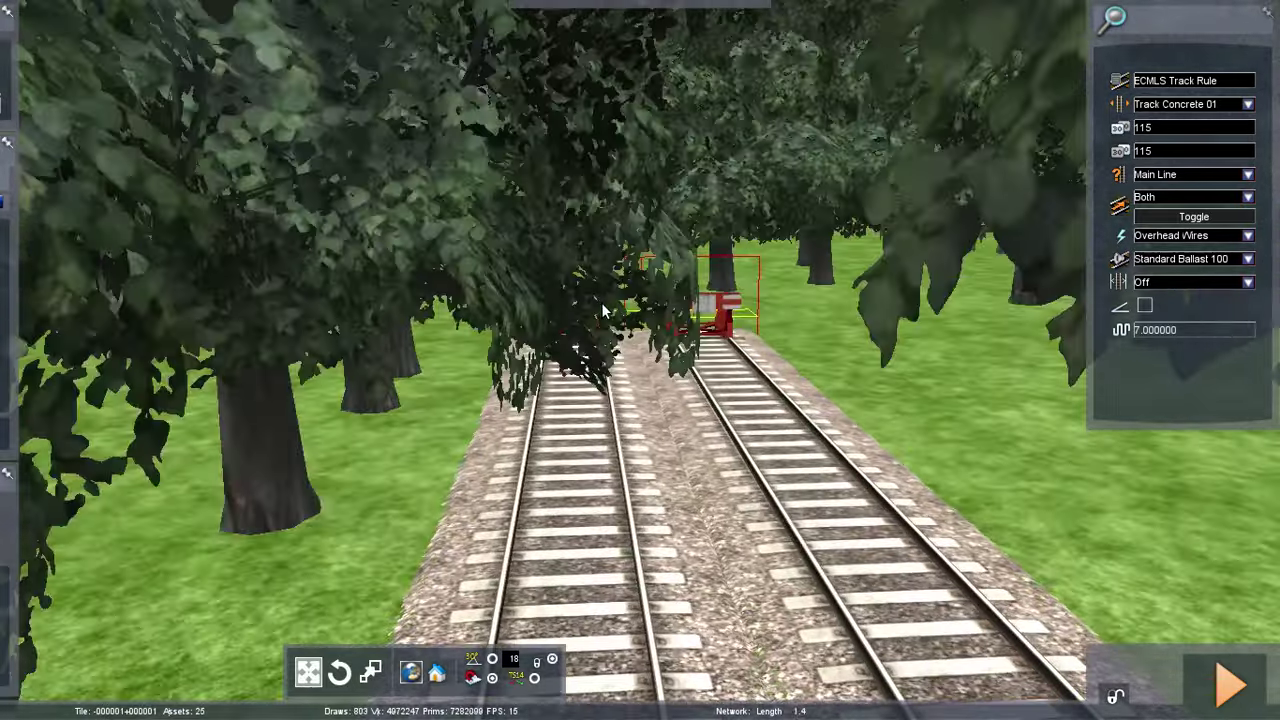
pyautogui.moveTo(601, 303); pyautogui.dragTo(590, 520, button='right')
pyautogui.scroll(-5, 601, 490)
pyautogui.moveTo(663, 318); pyautogui.dragTo(665, 185, button='right')
pyautogui.moveTo(711, 129); pyautogui.dragTo(711, 40, button='right')
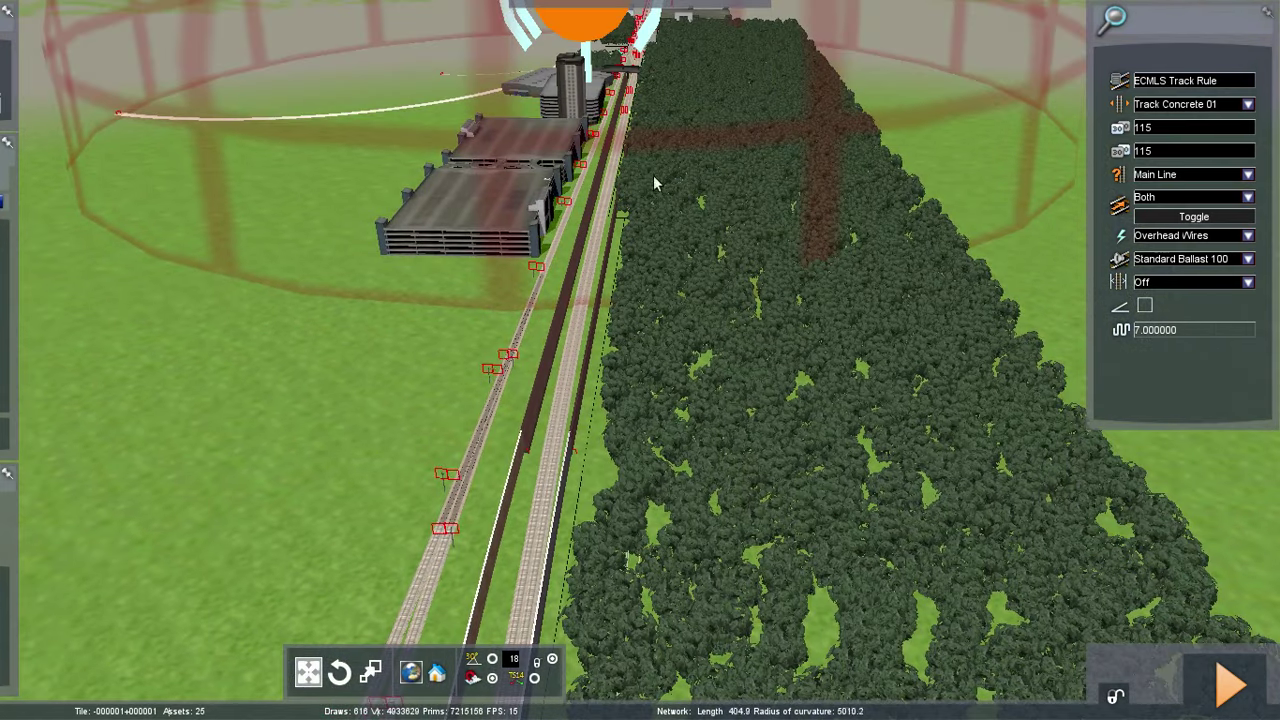
pyautogui.scroll(5, 676, 150)
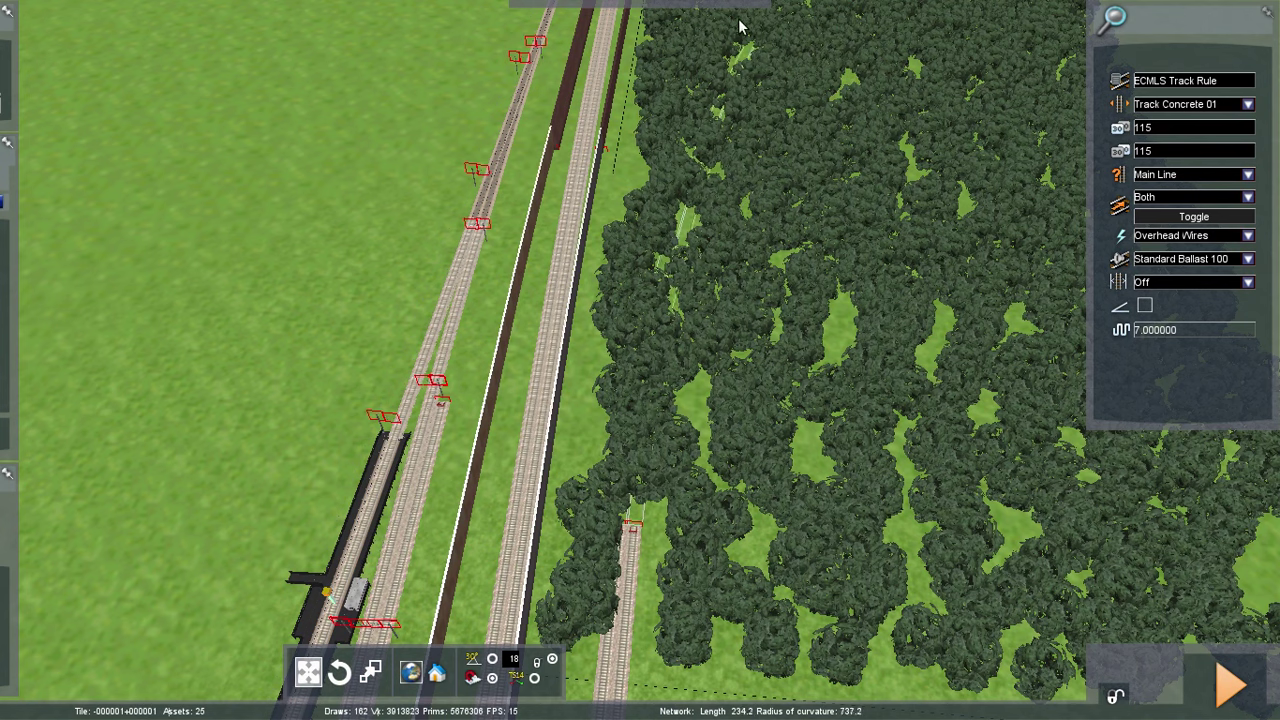
pyautogui.moveTo(697, 8)
pyautogui.scroll(-5, 697, 180)
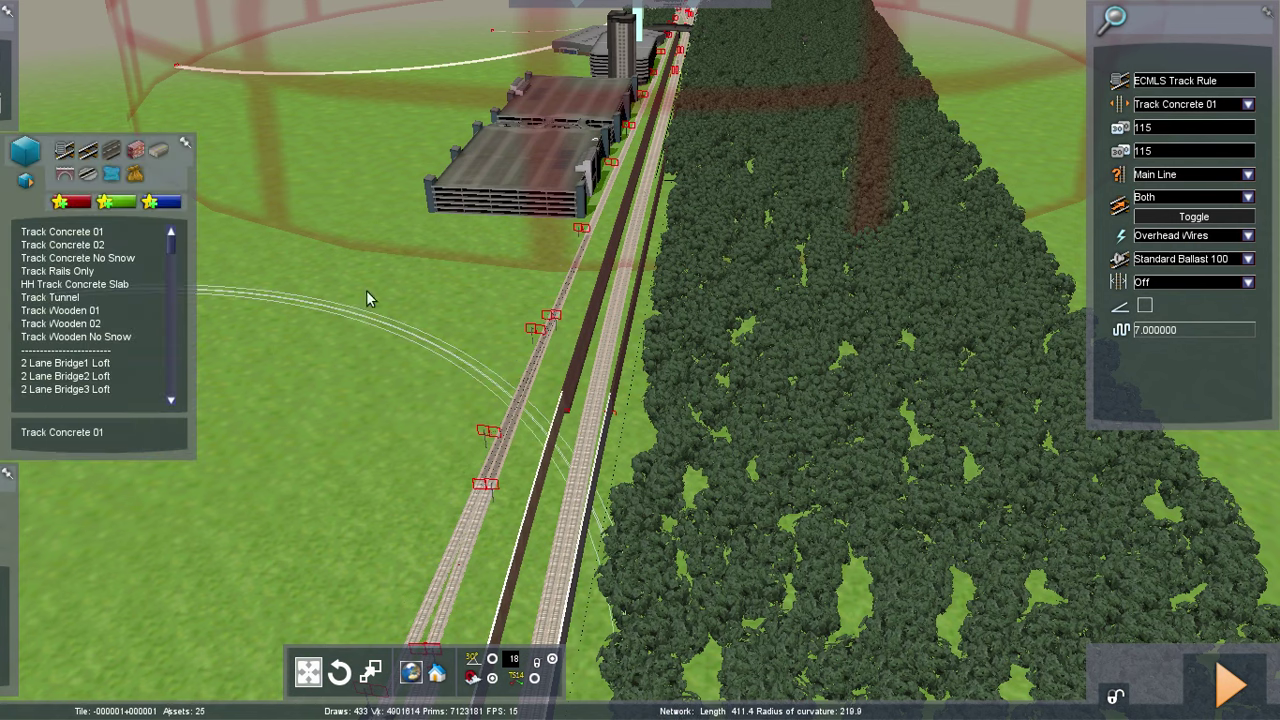
pyautogui.moveTo(700, 165); pyautogui.dragTo(720, 150)
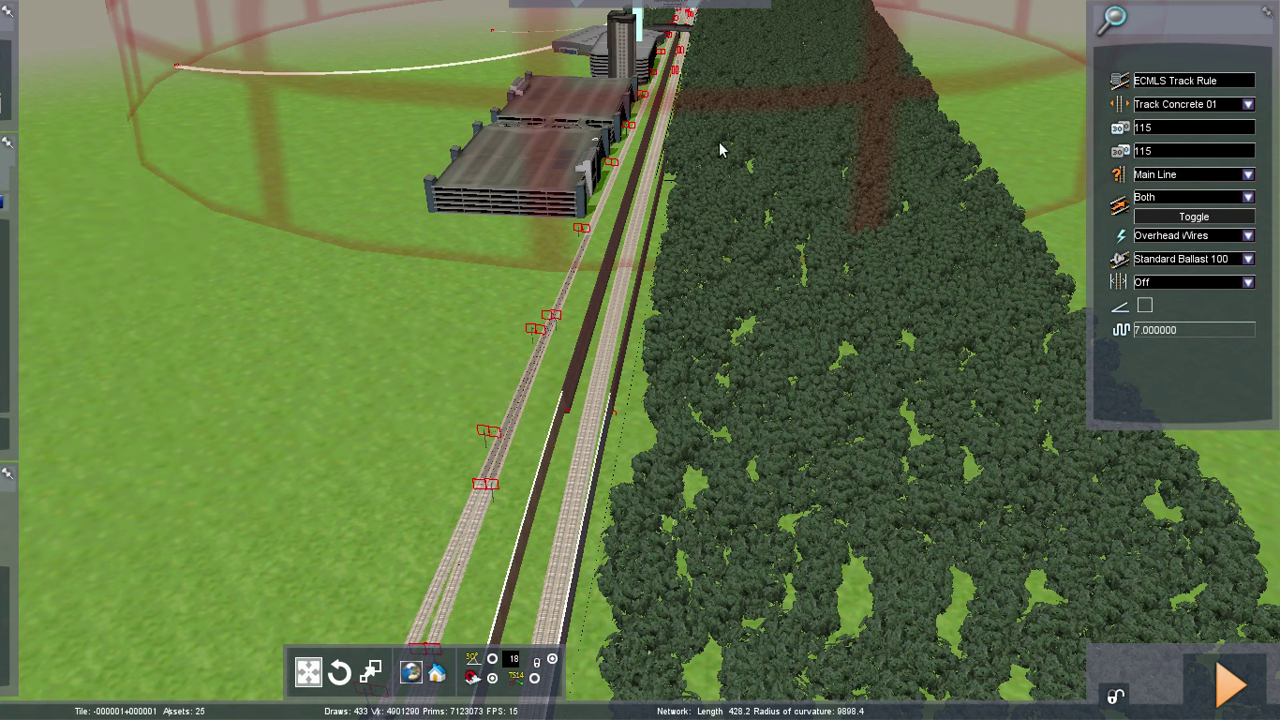
pyautogui.moveTo(735, 114); pyautogui.dragTo(701, 103, button='right')
pyautogui.moveTo(617, 428); pyautogui.dragTo(592, 484)
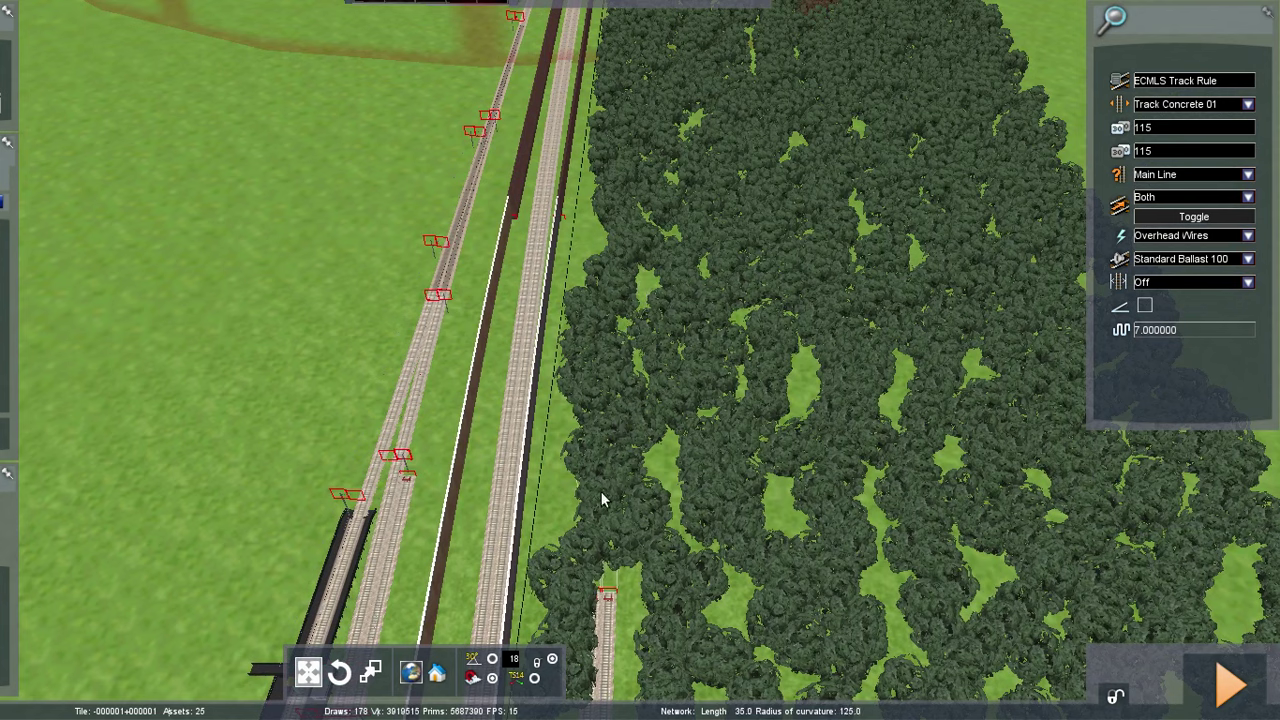
pyautogui.moveTo(657, 586)
pyautogui.mouseDown(button='right')
pyautogui.moveTo(655, 500)
pyautogui.moveTo(657, 586)
pyautogui.mouseUp(button='right')
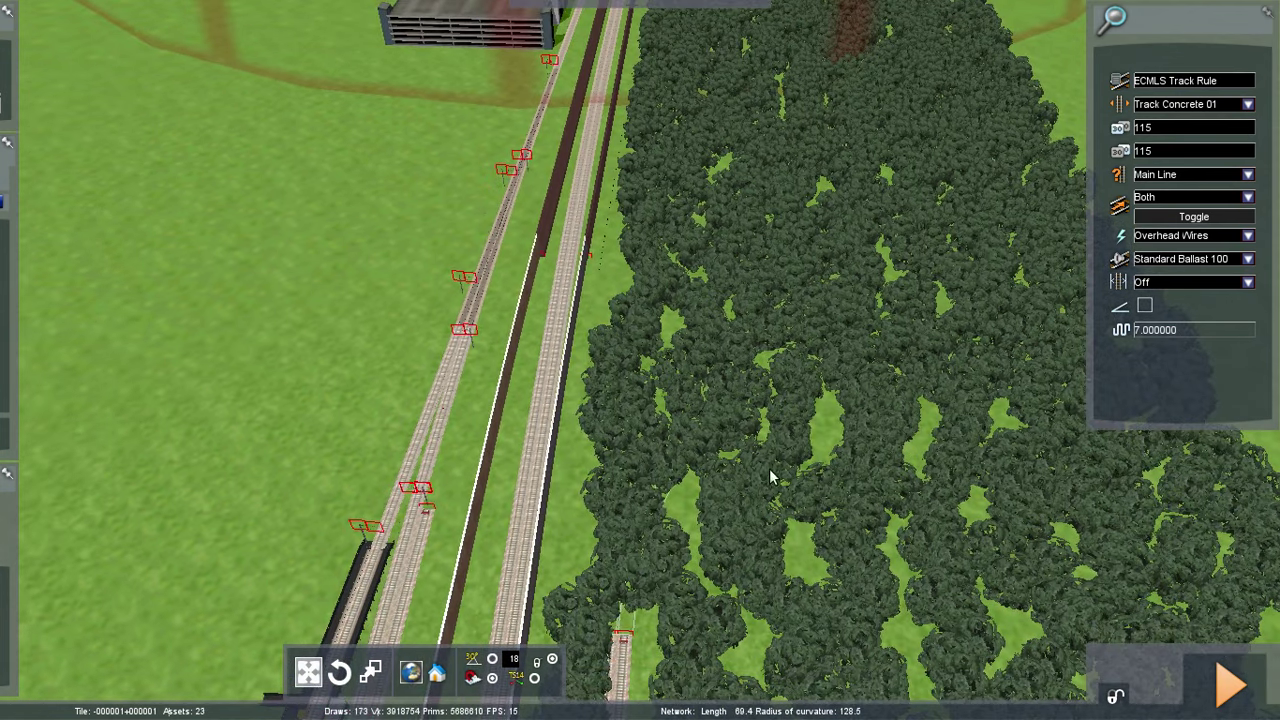
pyautogui.moveTo(788, 527); pyautogui.dragTo(820, 640, button='right')
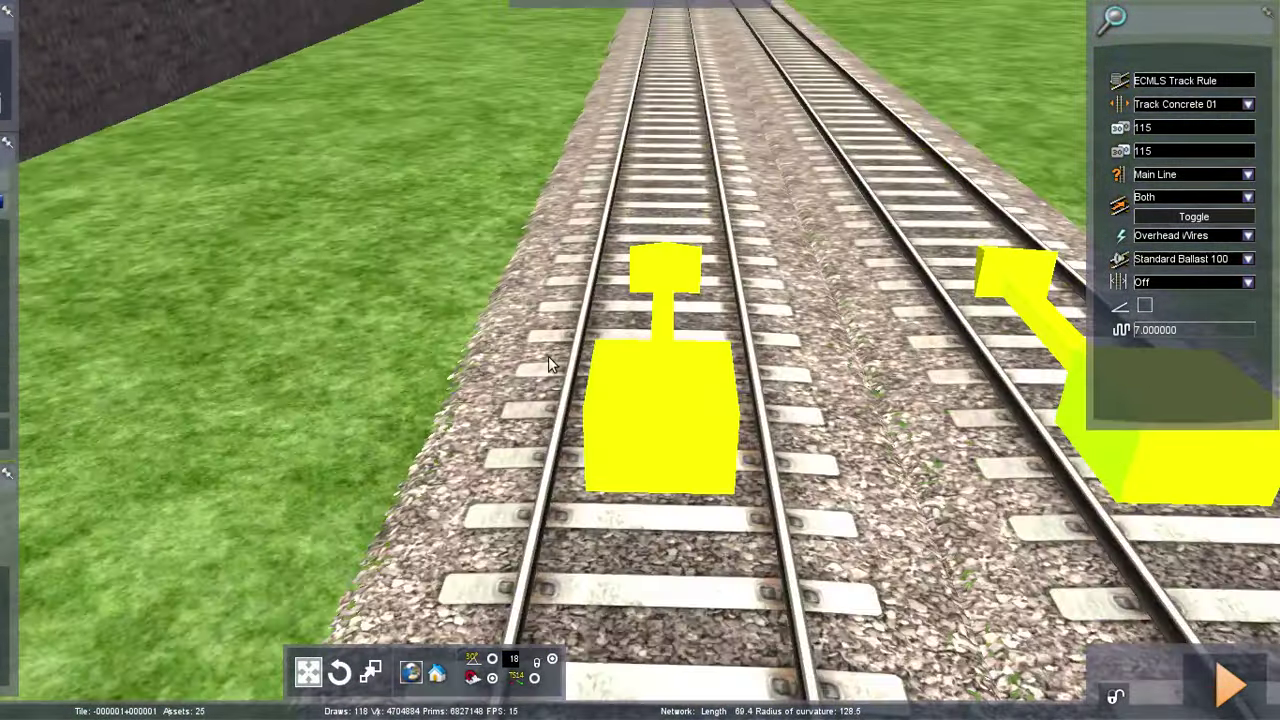
pyautogui.rightClick(380, 212)
# Choose Track Concrete 01 for a crossover between the parallel tracks and set both speed limits to 25
pyautogui.moveTo(2, 2)
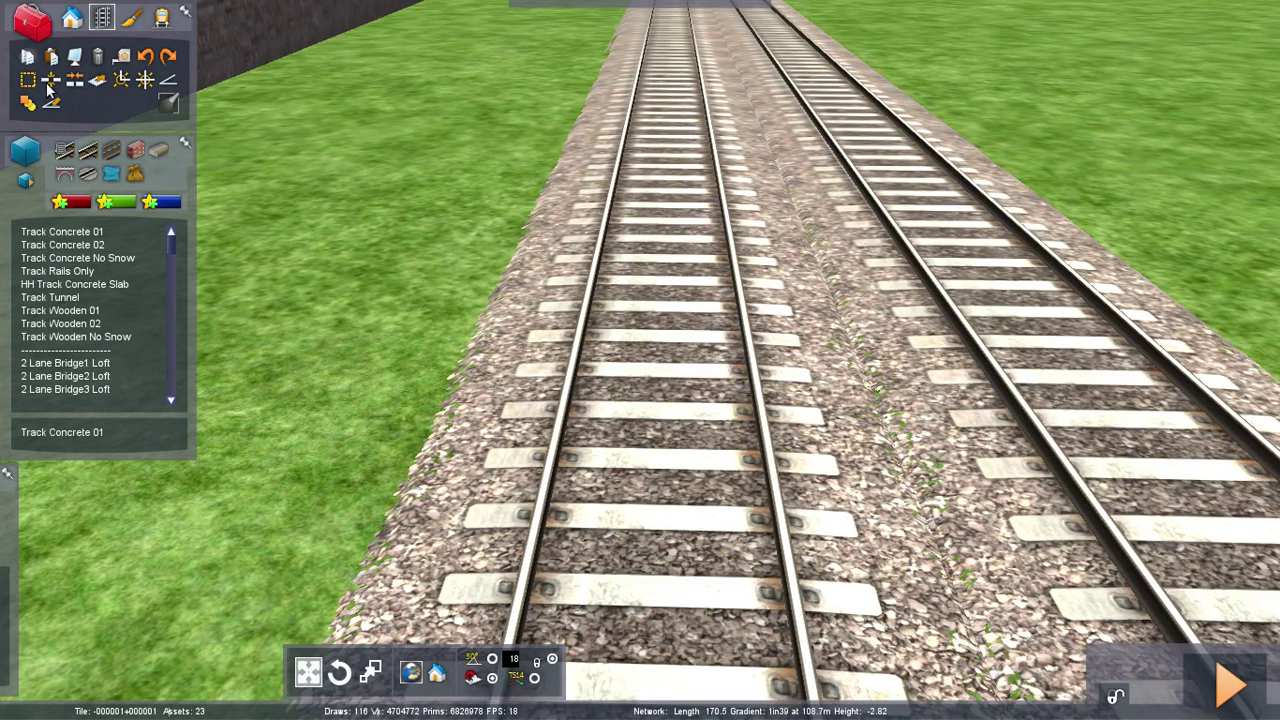
pyautogui.click(145, 80)
pyautogui.moveTo(18, 275)
pyautogui.click(93, 233)
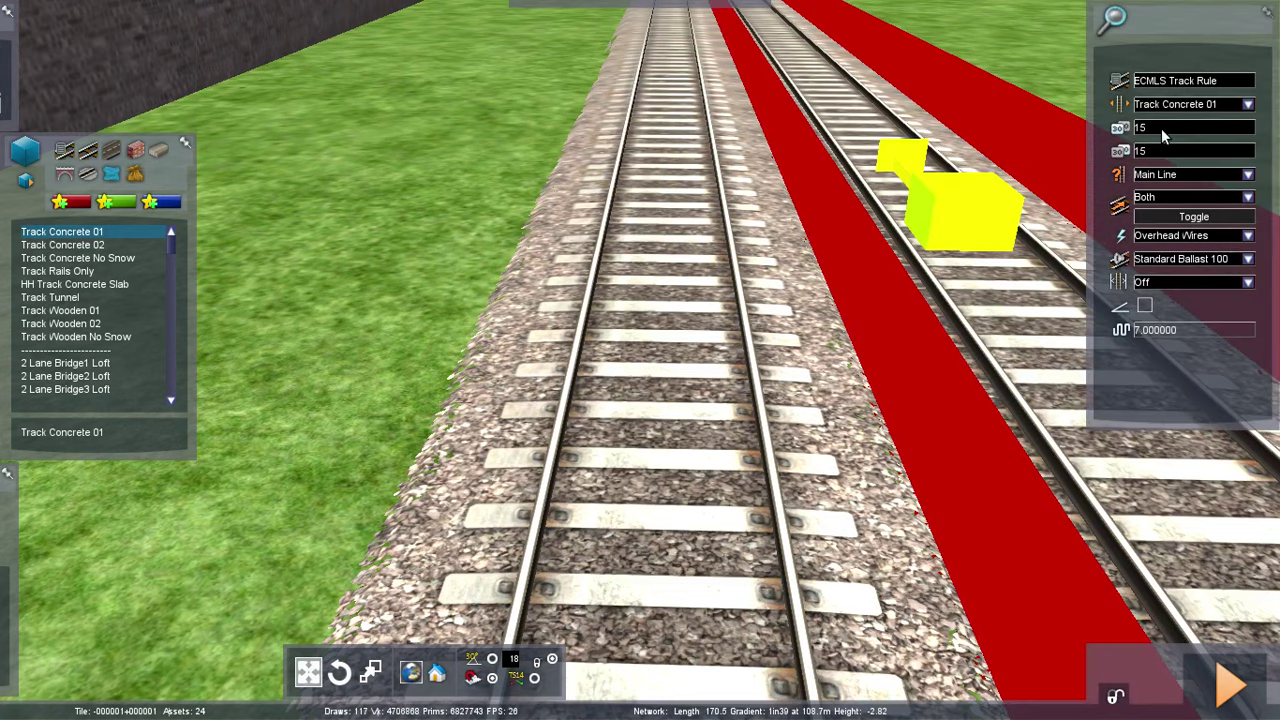
pyautogui.click(1161, 129)
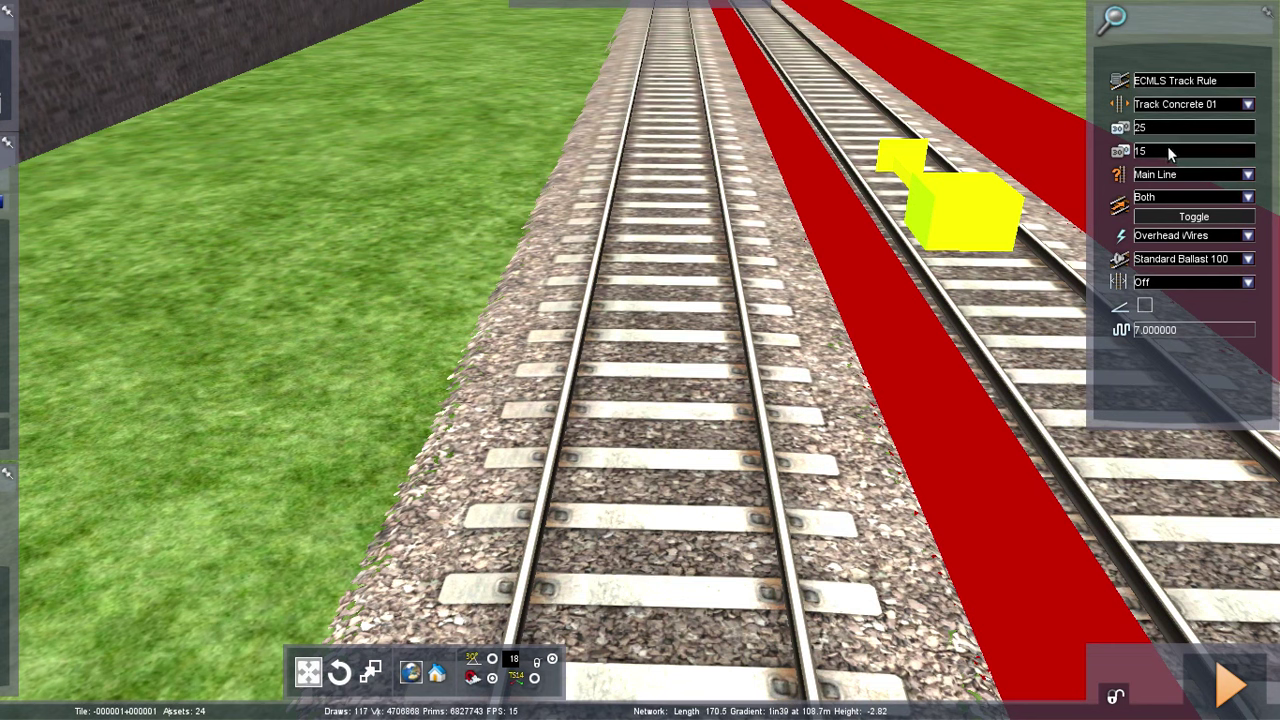
pyautogui.click(1168, 147)
pyautogui.write('25')
# Lay the crossover from the branch track onto the parallel track just past the parallel track's buffer stop
pyautogui.moveTo(688, 575); pyautogui.dragTo(685, 534, button='right')
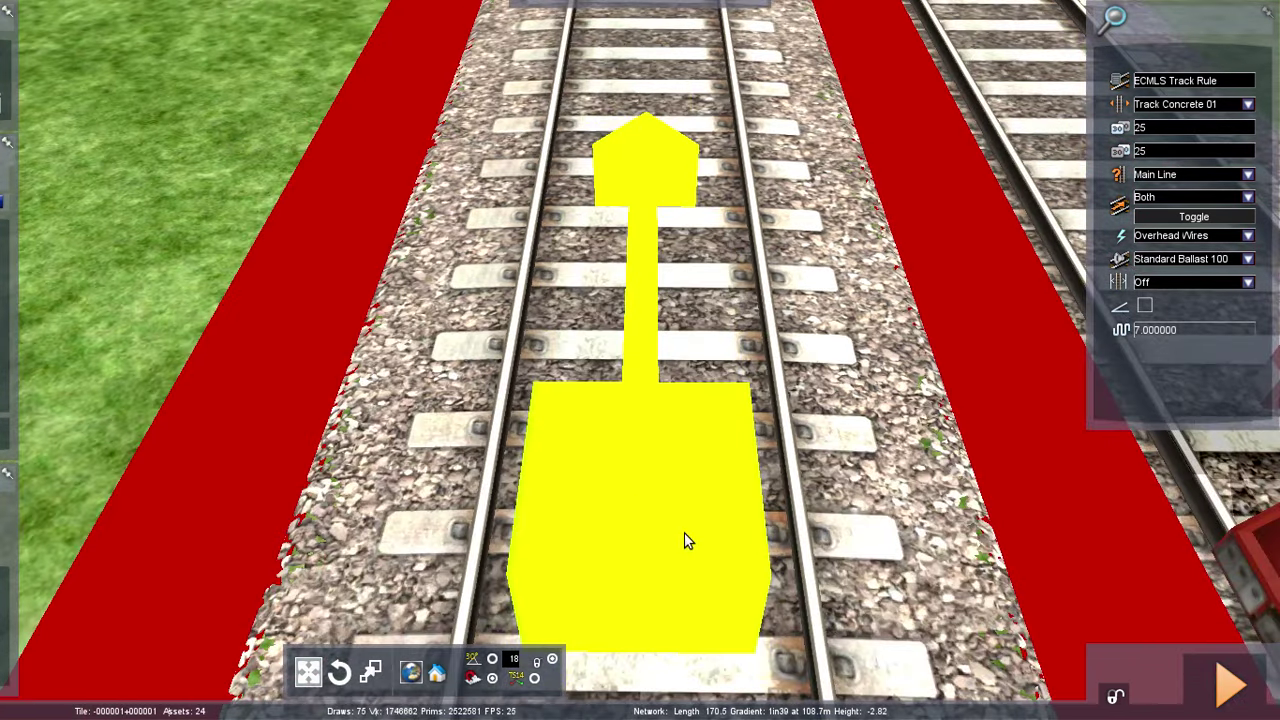
pyautogui.click(686, 541)
pyautogui.moveTo(782, 110); pyautogui.dragTo(787, 98, button='right')
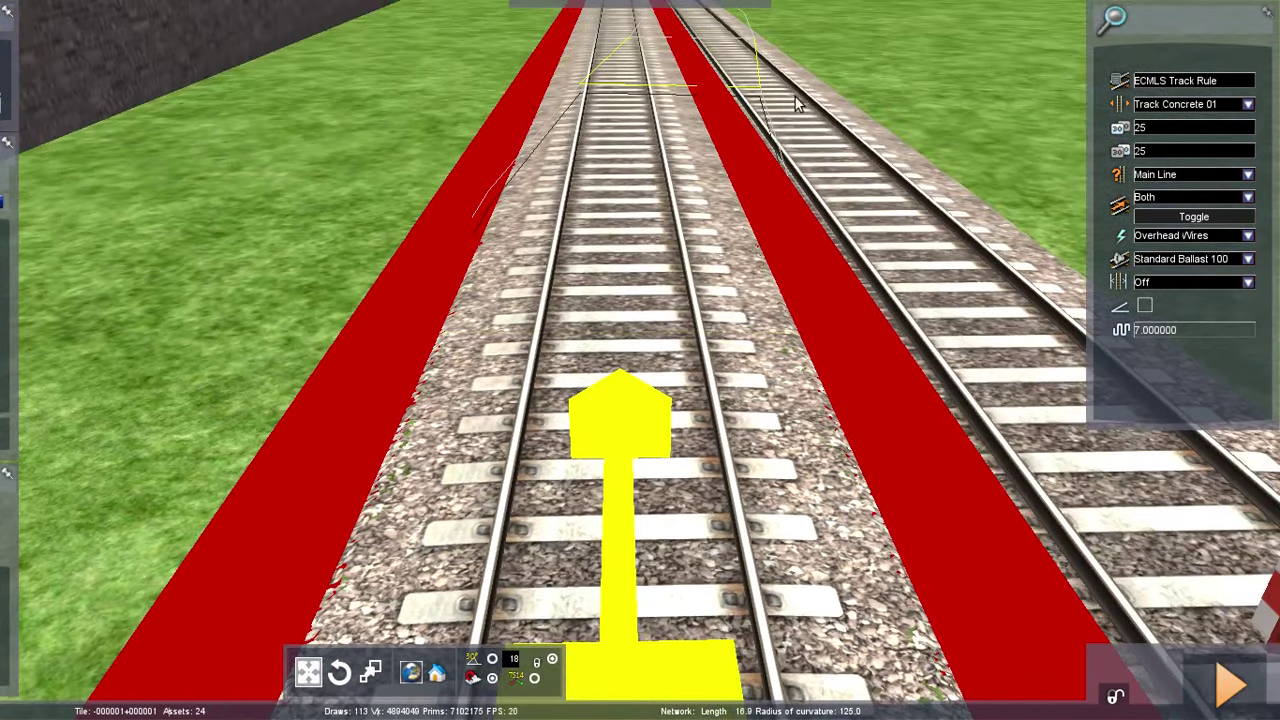
pyautogui.click(766, 126)
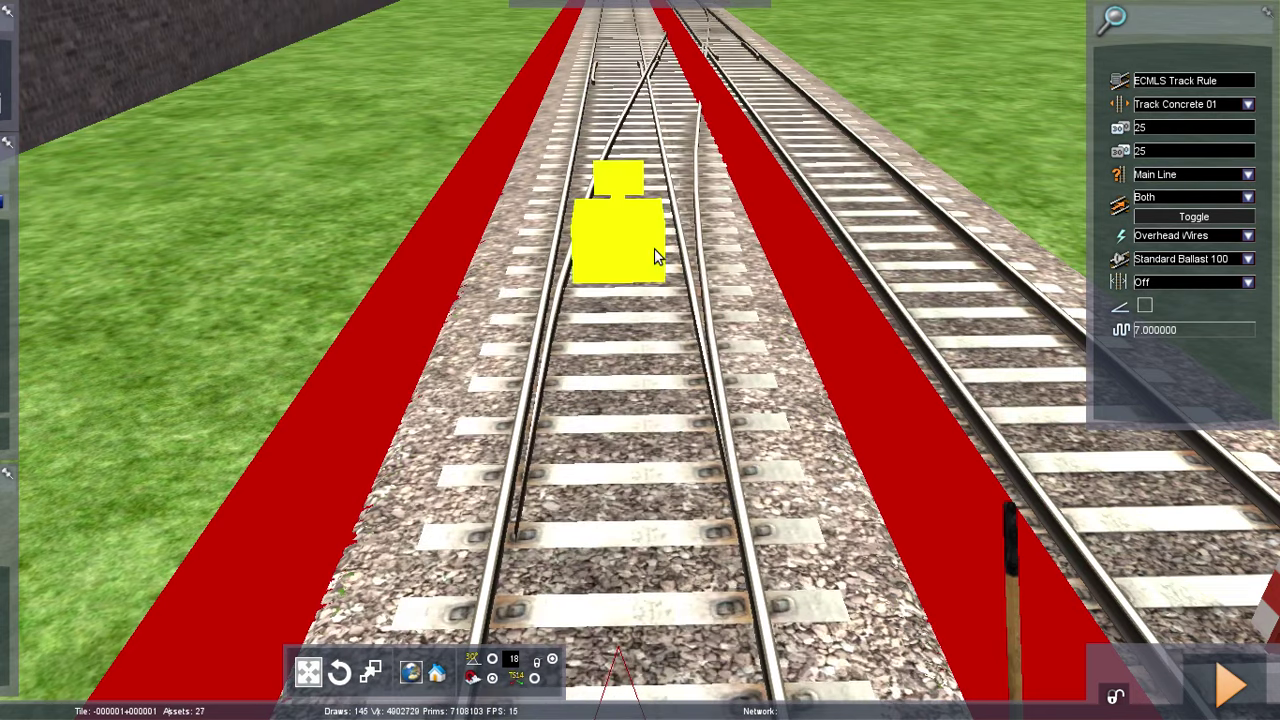
pyautogui.rightClick(653, 249)
# Add a row of gradient height points along the branch track between the junction and the end of the dark wall
pyautogui.moveTo(653, 249); pyautogui.dragTo(641, 184, button='right')
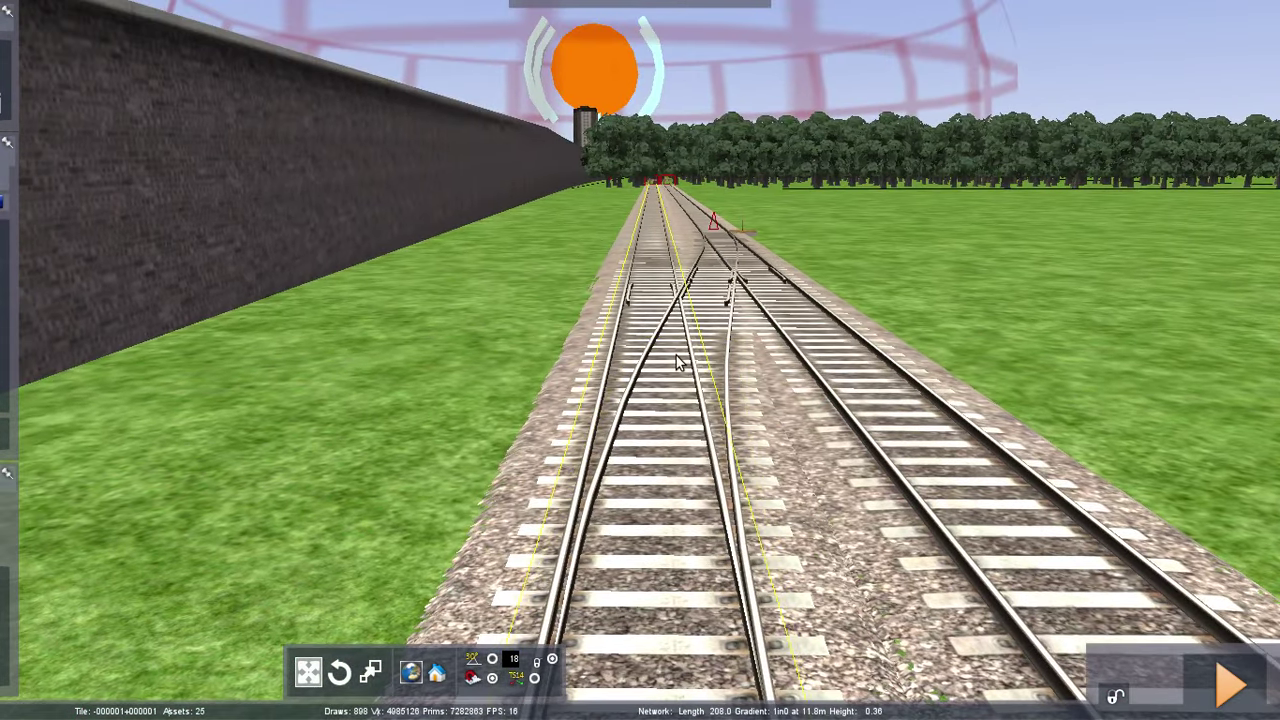
pyautogui.moveTo(676, 355); pyautogui.dragTo(420, 345, button='right')
pyautogui.press('Down')
pyautogui.press('Up')
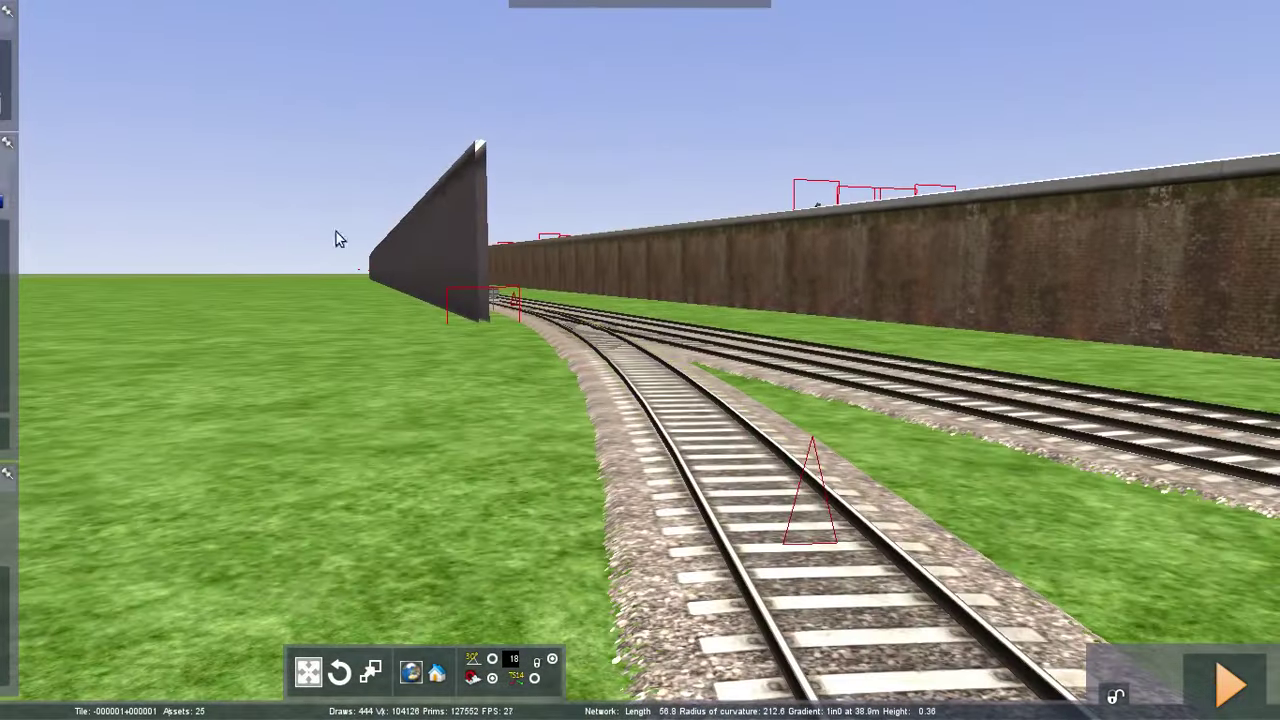
pyautogui.moveTo(5, 18)
pyautogui.click(172, 80)
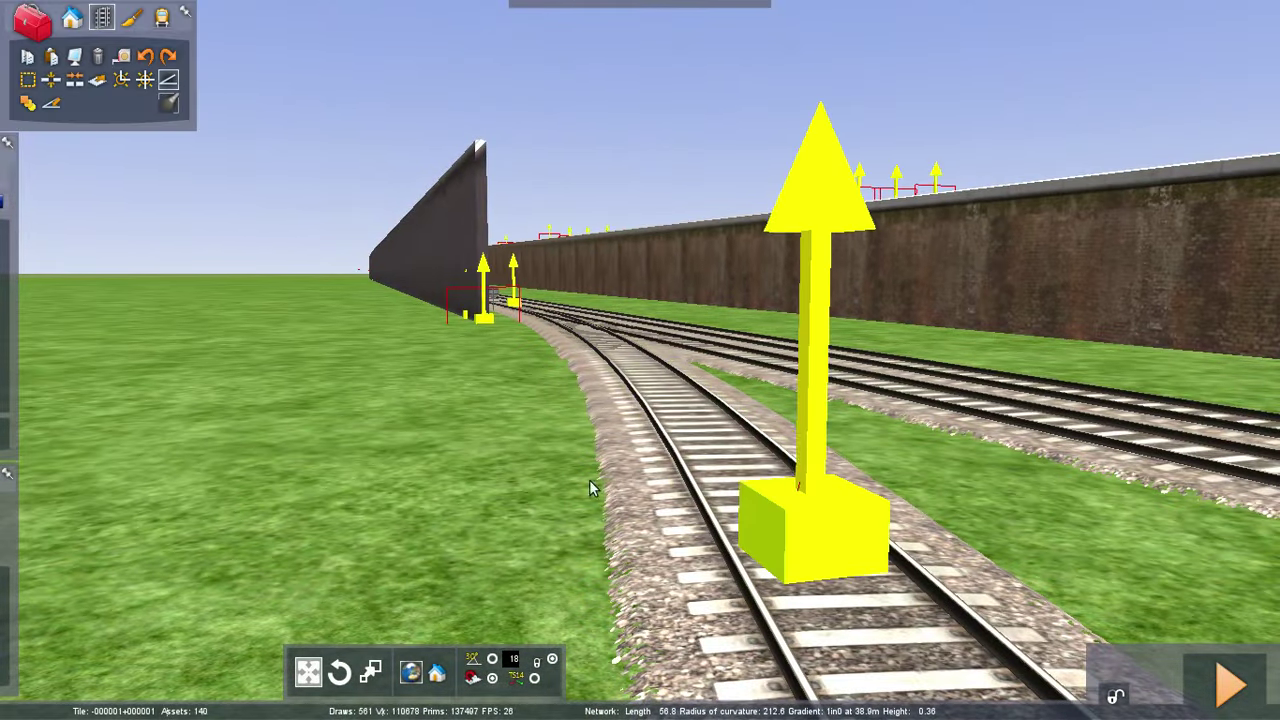
pyautogui.click(651, 399)
pyautogui.press('Down')
pyautogui.moveTo(741, 457)
pyautogui.mouseDown(button='right')
pyautogui.moveTo(815, 500)
pyautogui.moveTo(823, 450)
pyautogui.moveTo(808, 440)
pyautogui.mouseUp(button='right')
pyautogui.click(622, 344)
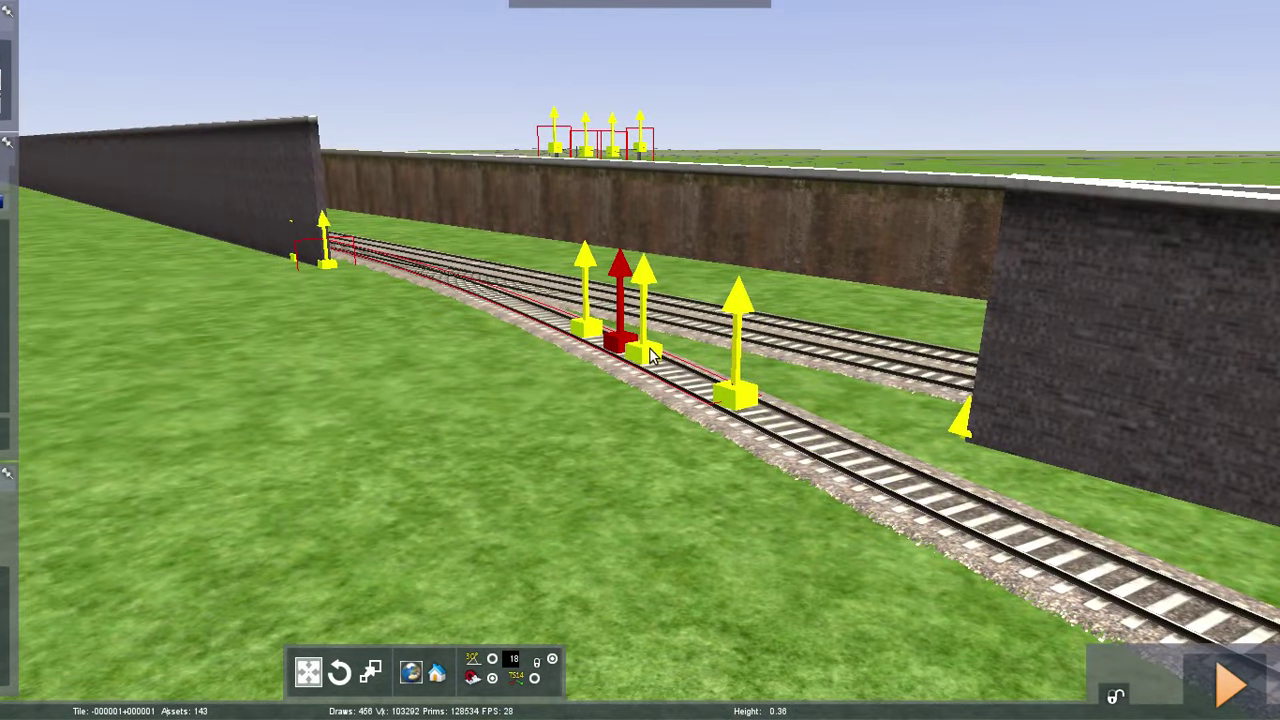
pyautogui.click(661, 360)
pyautogui.click(694, 376)
pyautogui.click(786, 418)
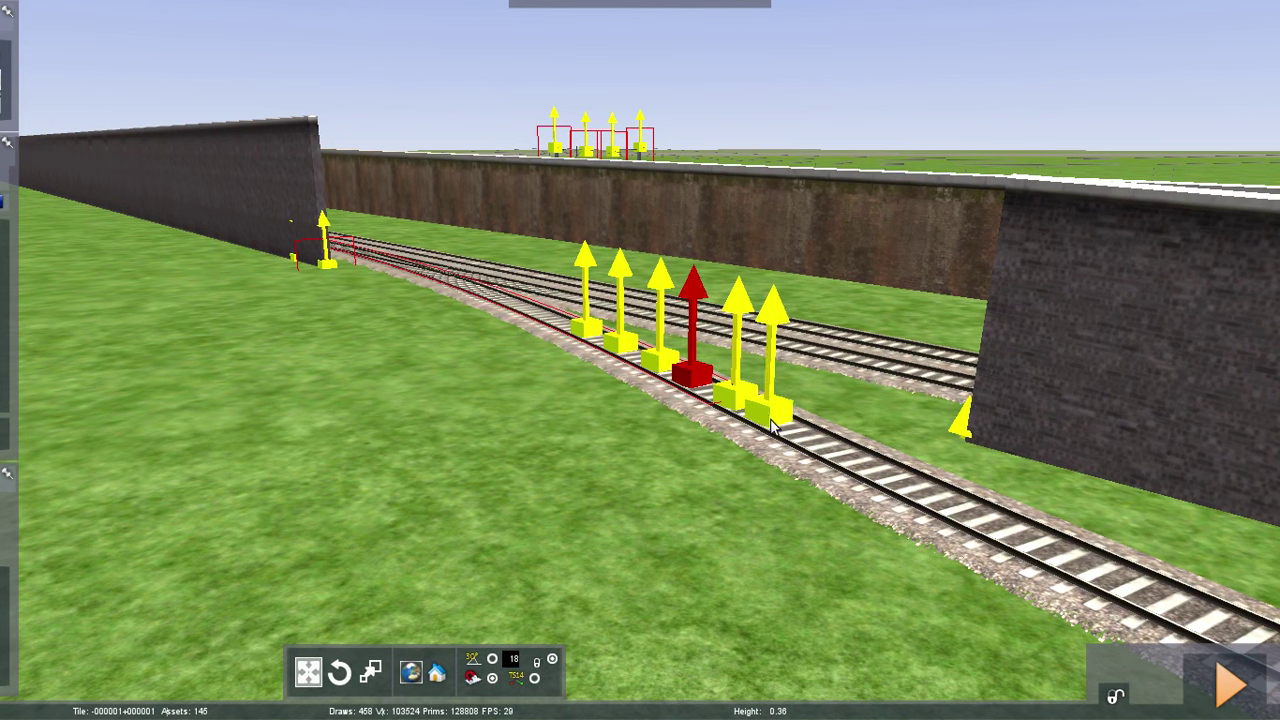
pyautogui.click(843, 439)
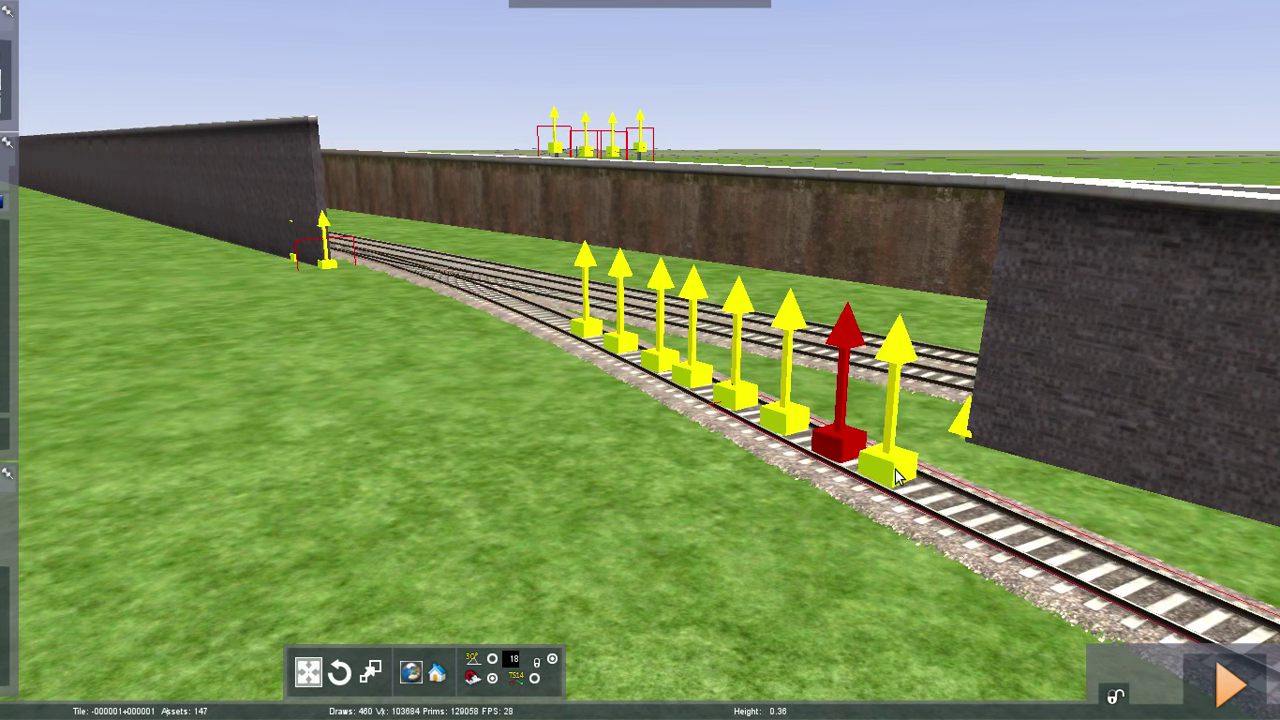
pyautogui.click(917, 464)
pyautogui.hotkey('ctrl', 'z')
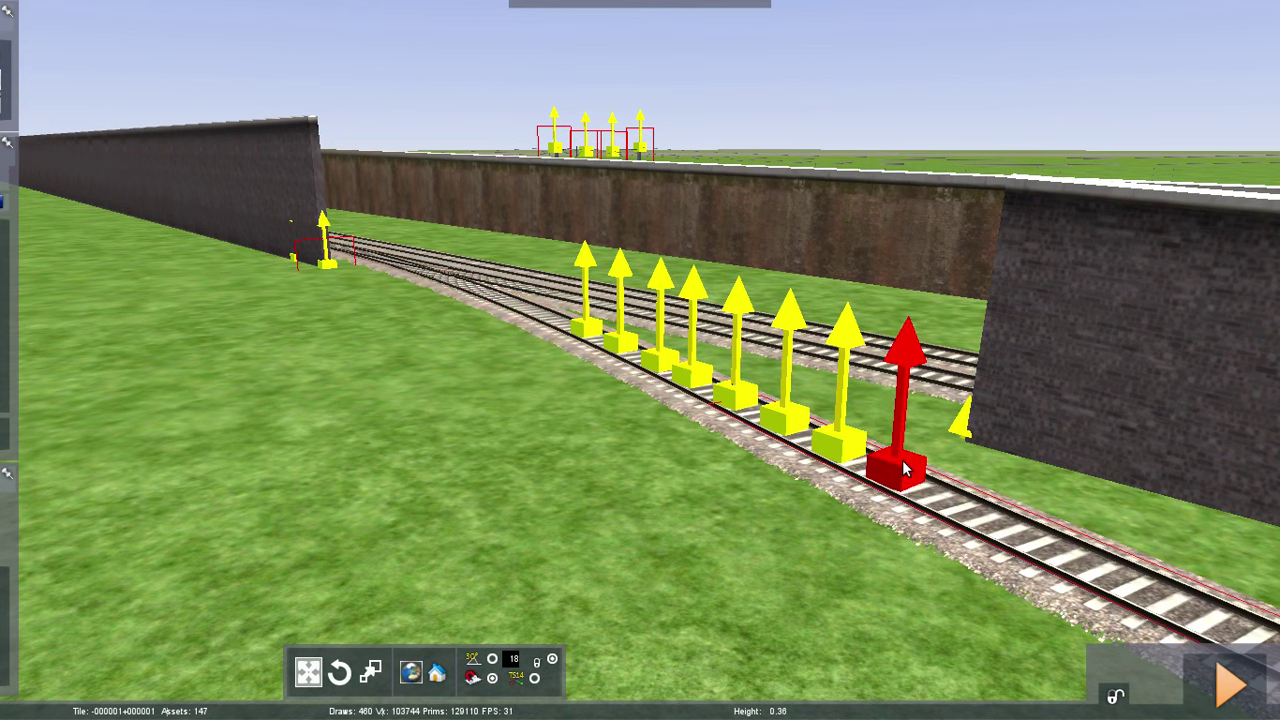
# Raise the added height points one after another from the dark wall back towards the junction
pyautogui.moveTo(902, 460); pyautogui.dragTo(918, 358)
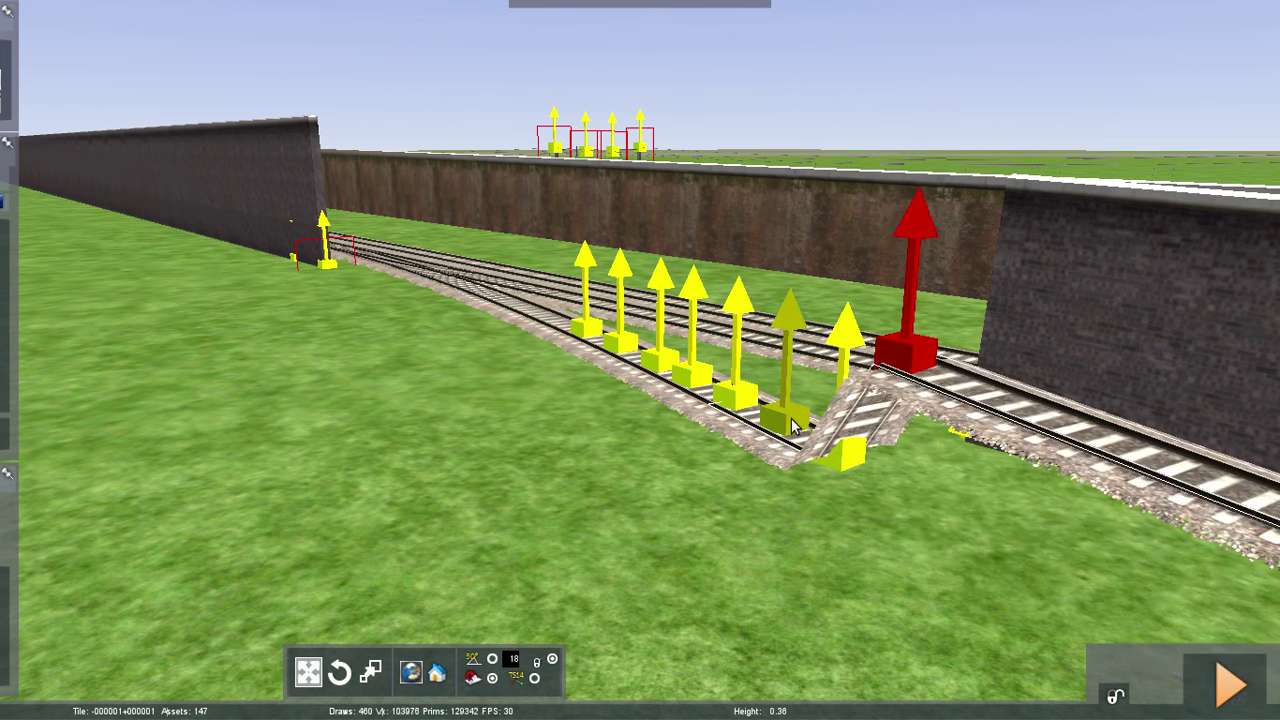
pyautogui.click(788, 390)
pyautogui.moveTo(788, 390); pyautogui.dragTo(789, 332)
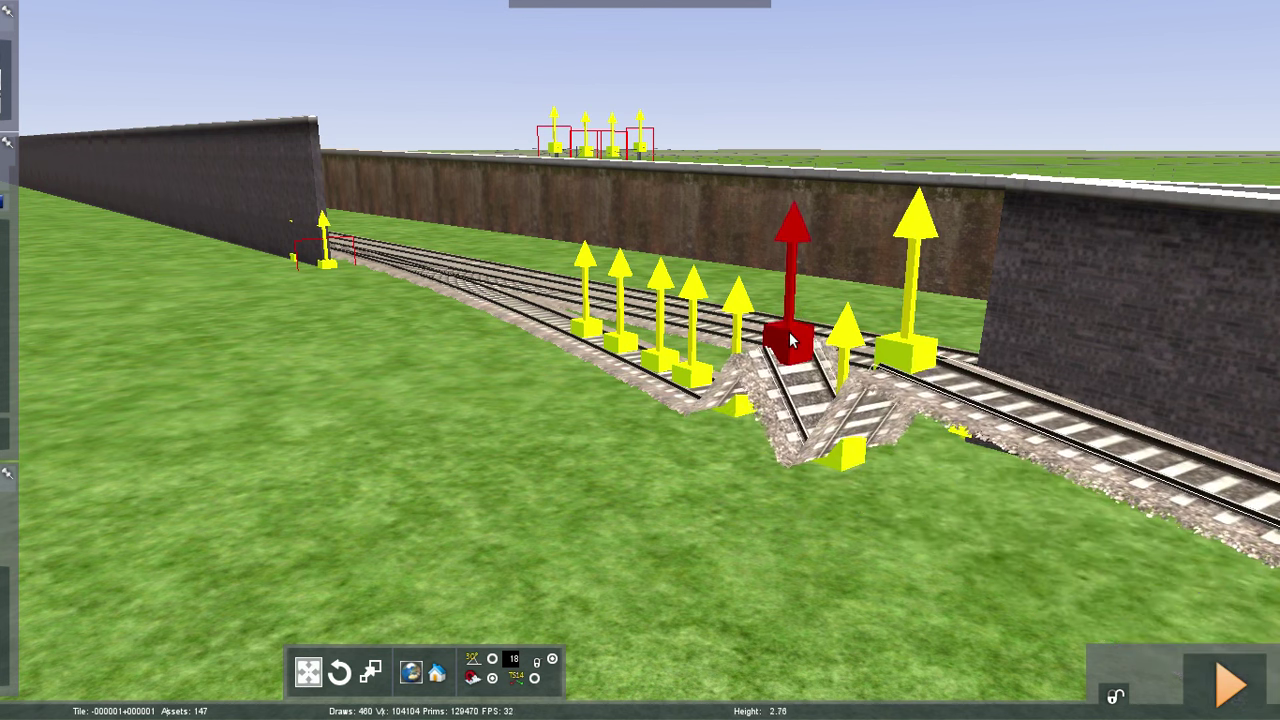
pyautogui.click(846, 450)
pyautogui.moveTo(845, 442); pyautogui.dragTo(825, 355)
pyautogui.click(754, 410)
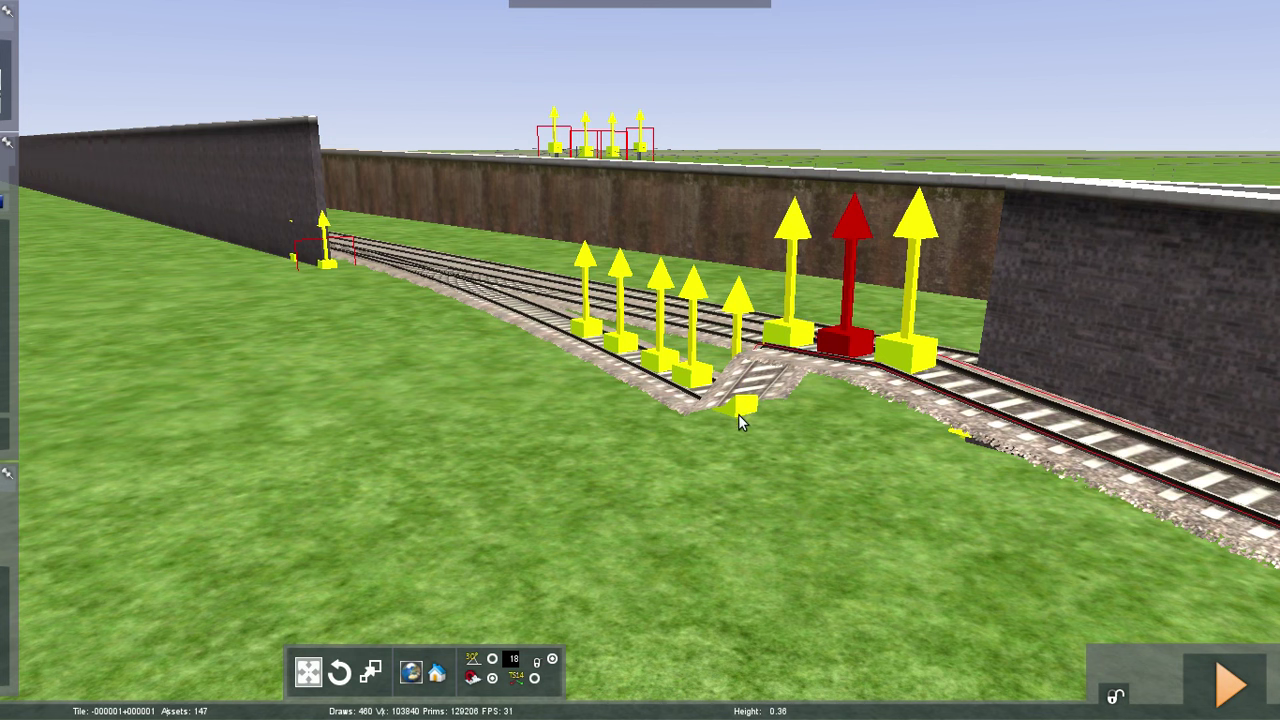
pyautogui.click(740, 405)
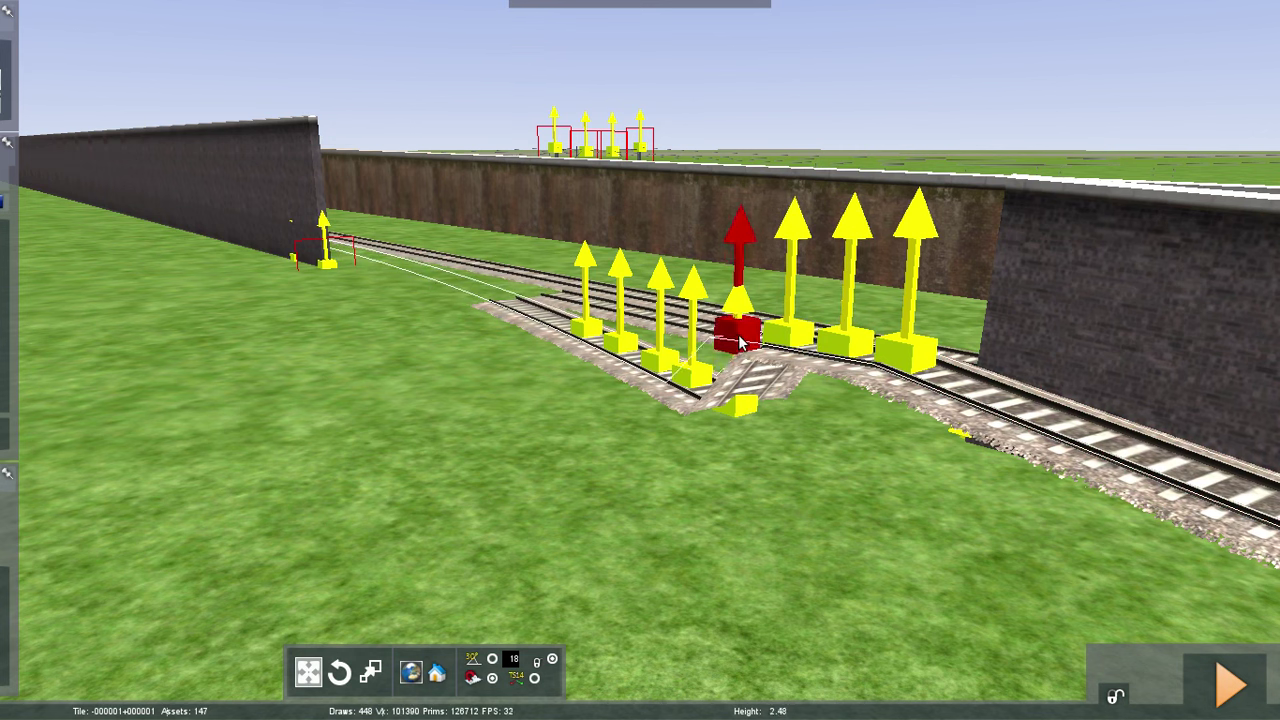
pyautogui.click(701, 385)
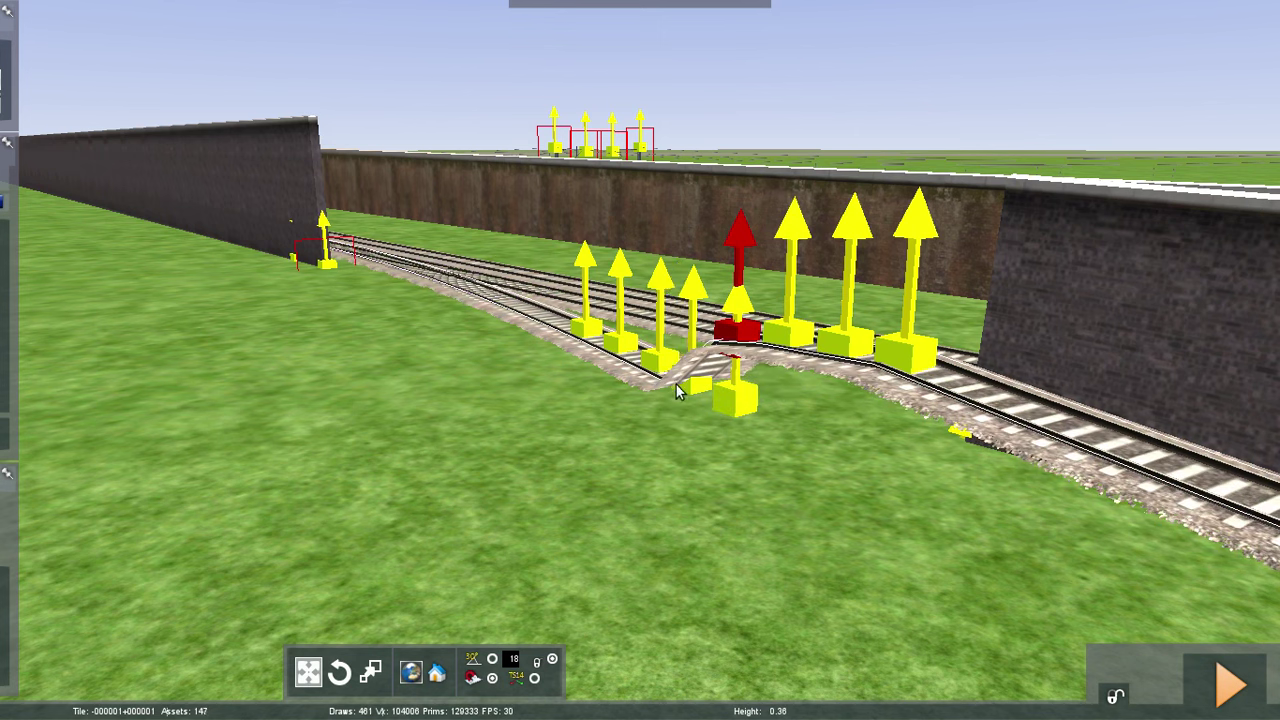
pyautogui.moveTo(692, 372); pyautogui.dragTo(676, 338)
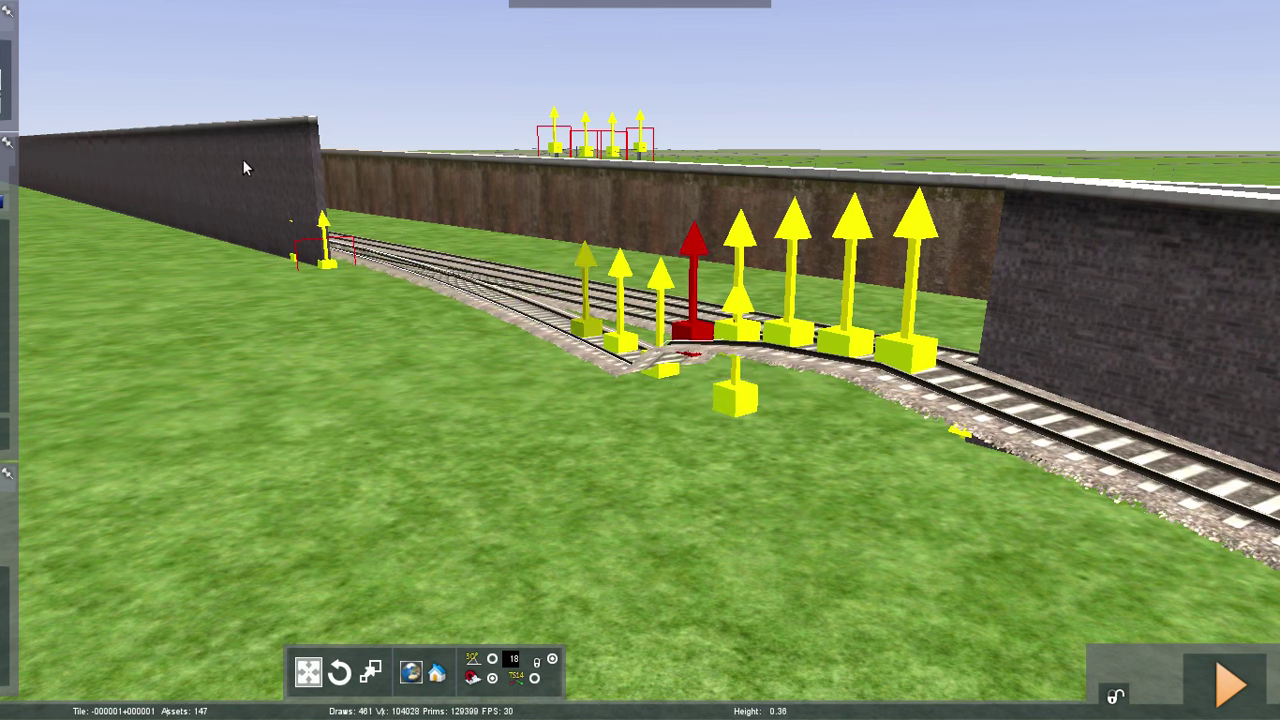
# Undo the height changes on the branch track and leave gradient editing
pyautogui.moveTo(72, 48)
pyautogui.click(145, 58)
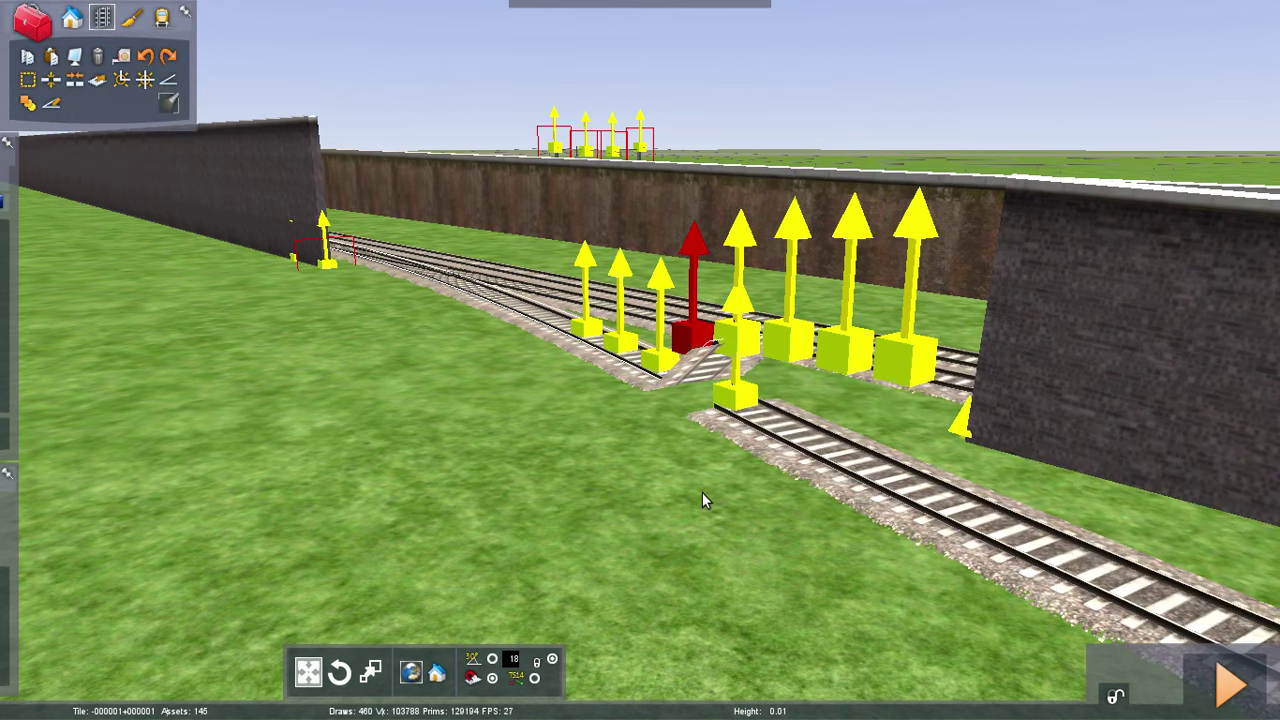
pyautogui.press('space')
# Lower the raised height point at the break in the branch to the level of the adjoining track
pyautogui.moveTo(702, 491); pyautogui.dragTo(850, 470, button='right')
pyautogui.press('Up')
pyautogui.press('Up')
pyautogui.press('Down')
pyautogui.moveTo(231, 60)
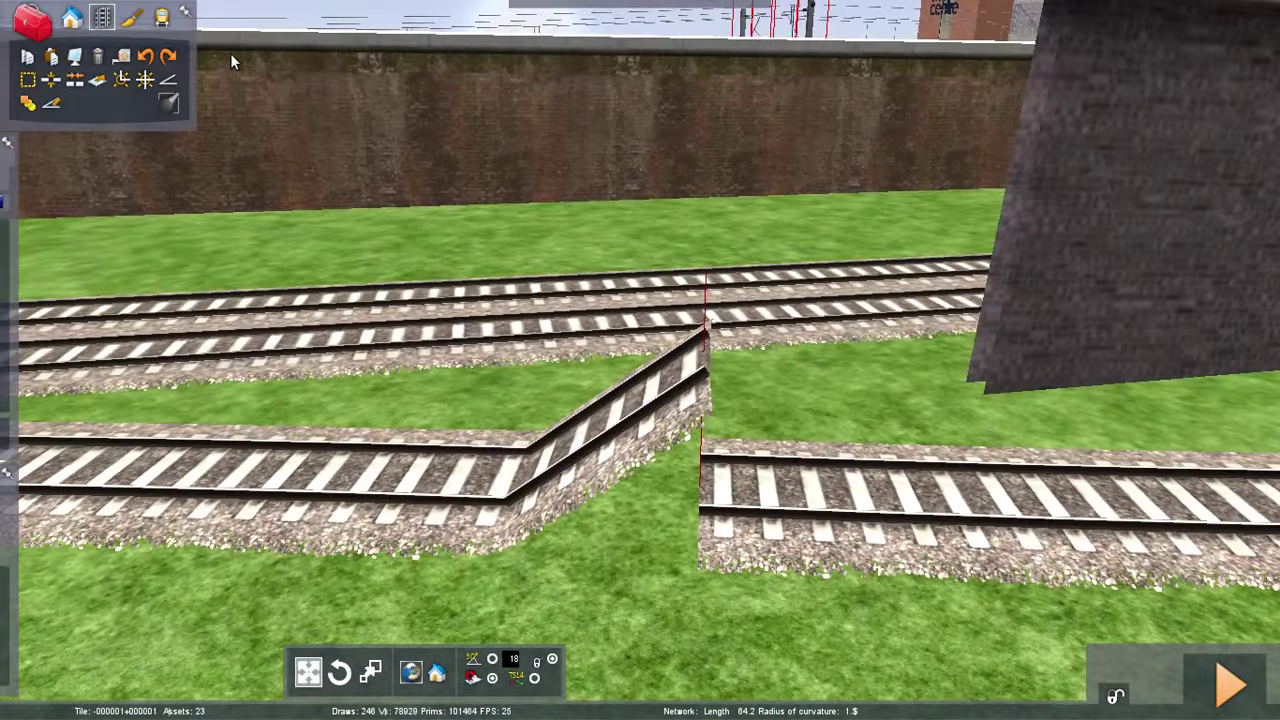
pyautogui.click(162, 78)
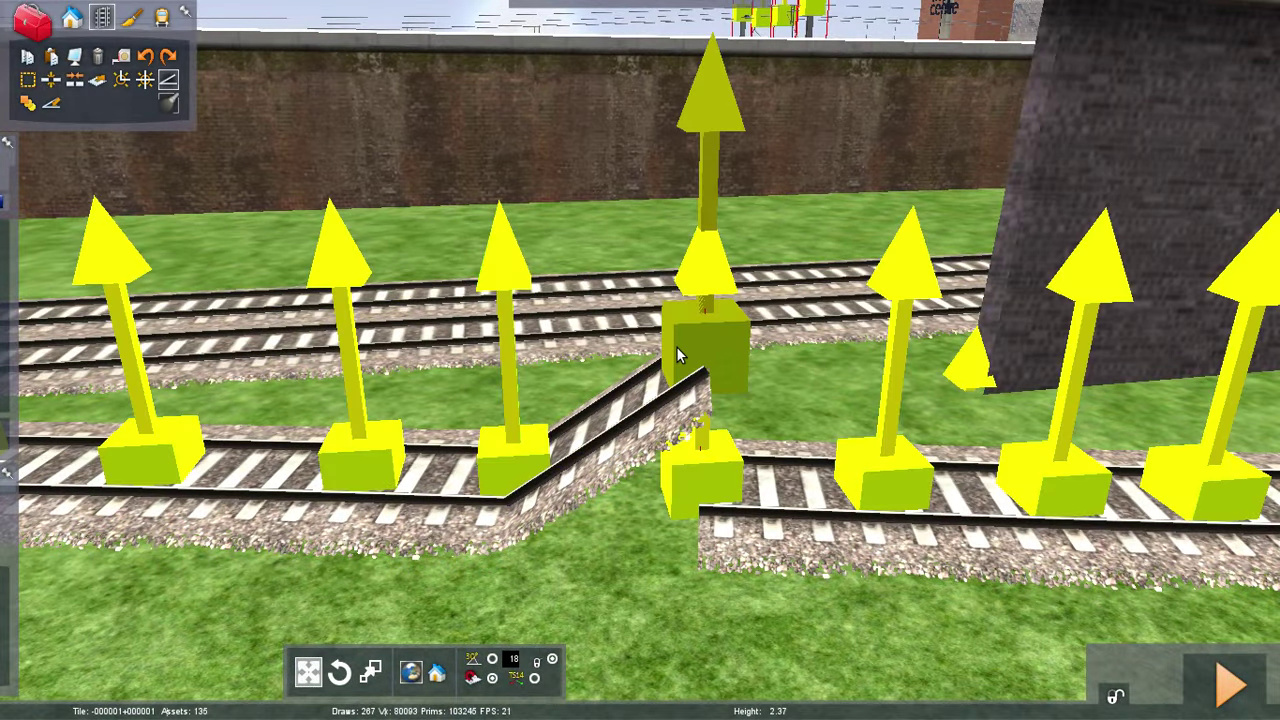
pyautogui.moveTo(683, 400); pyautogui.dragTo(690, 484)
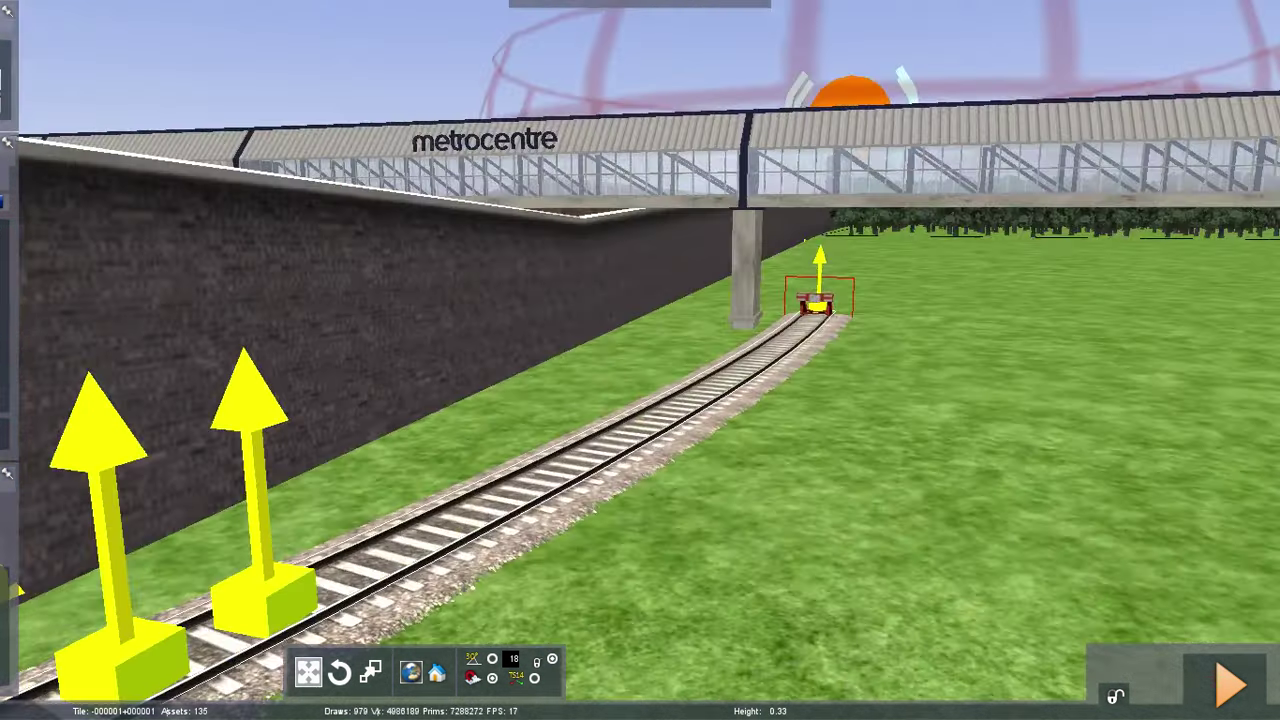
# Undo the last change to the branch track and redo it
pyautogui.moveTo(640, 360); pyautogui.dragTo(722, 430, button='right')
pyautogui.press('Up')
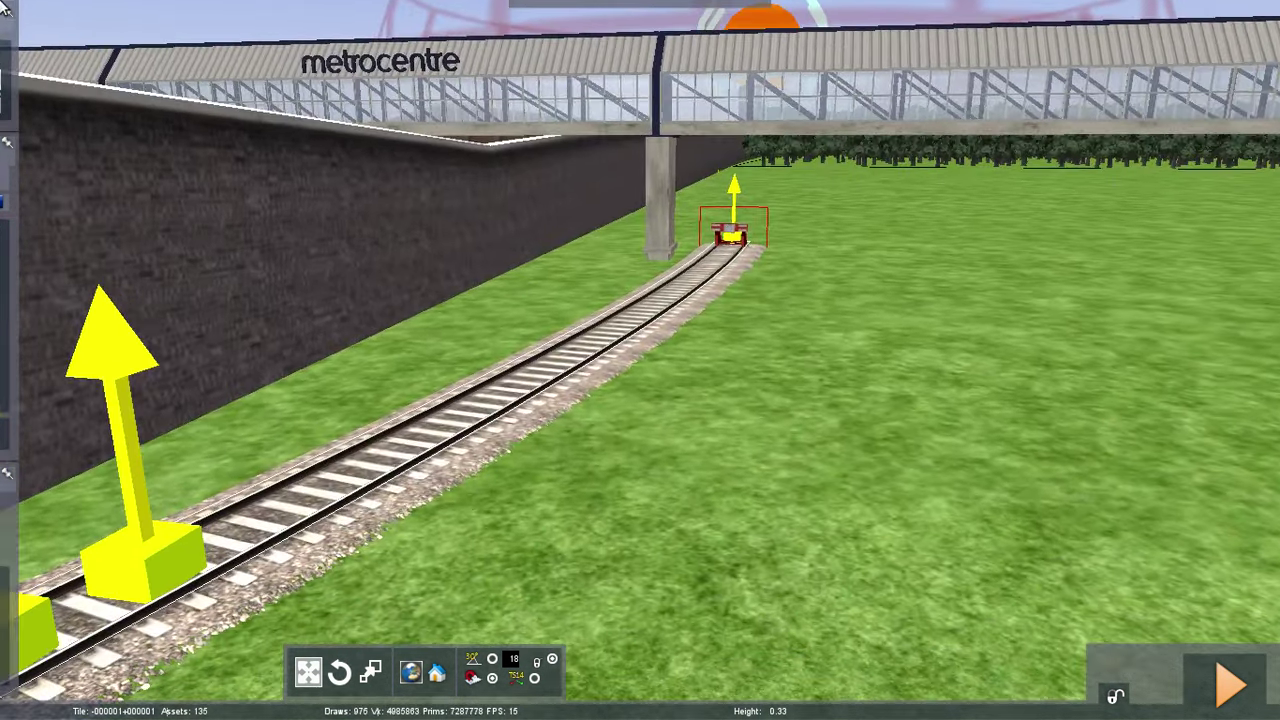
pyautogui.moveTo(198, 46)
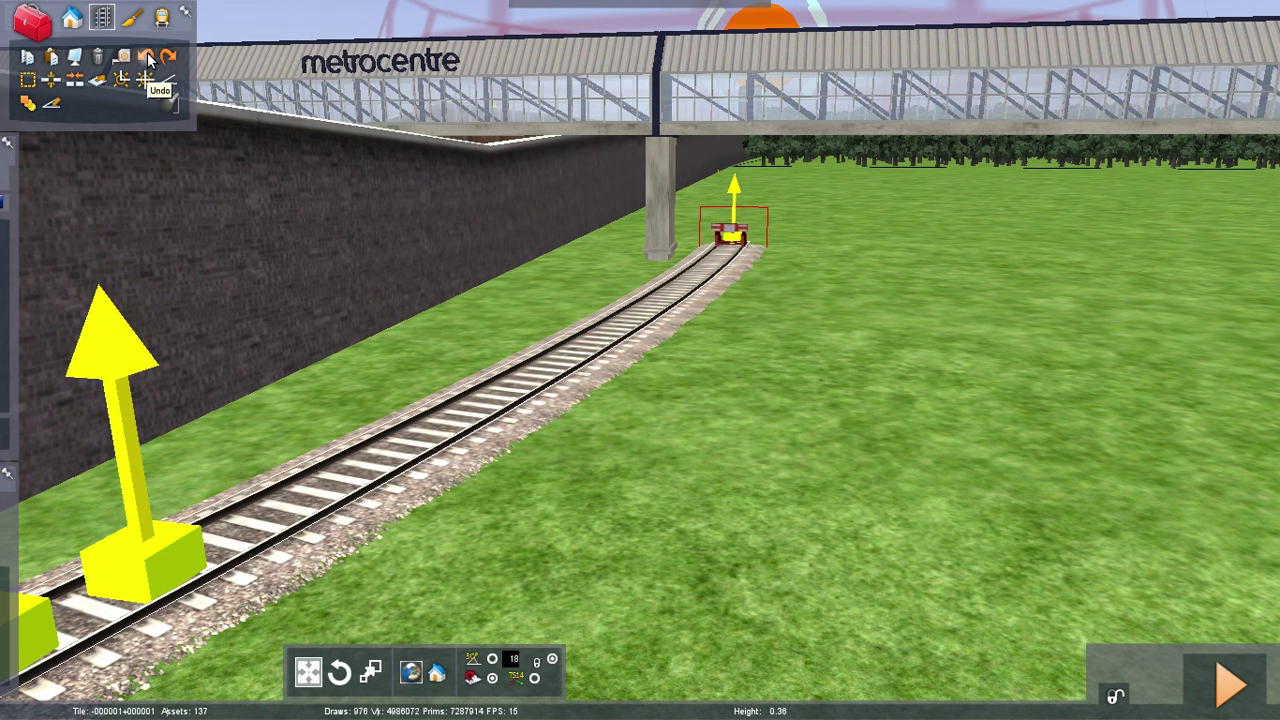
pyautogui.click(147, 60)
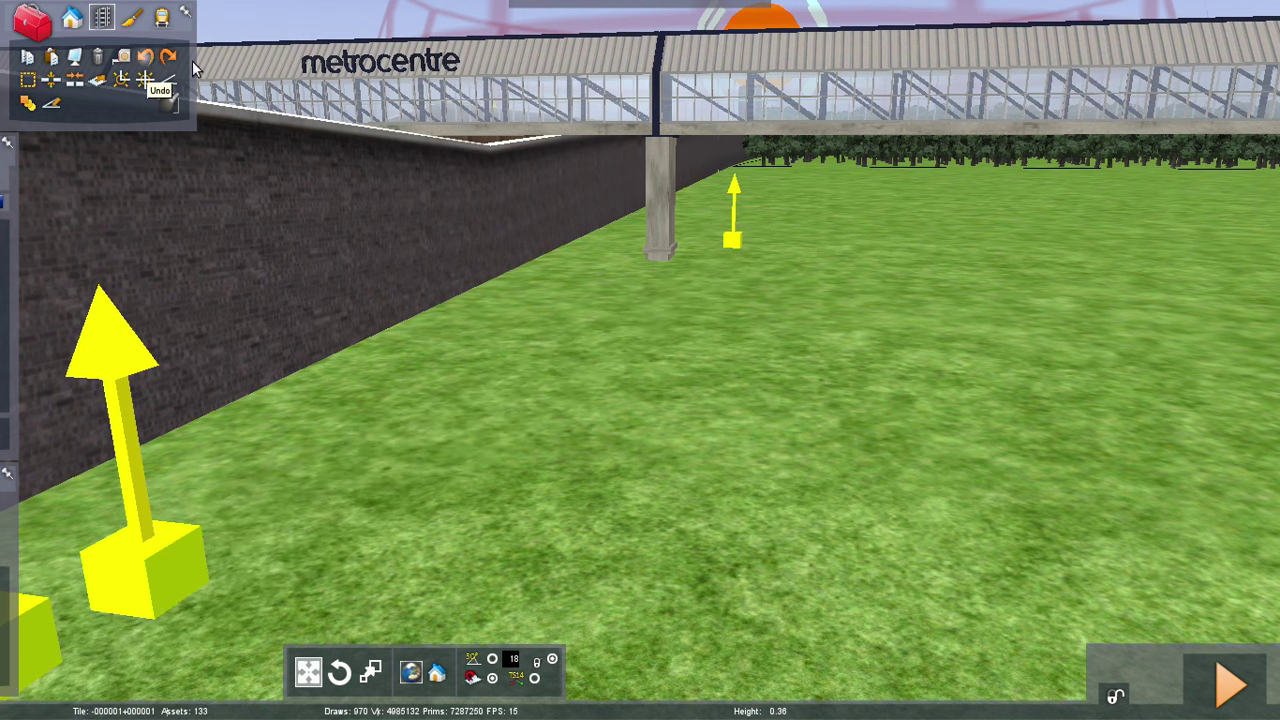
pyautogui.click(169, 60)
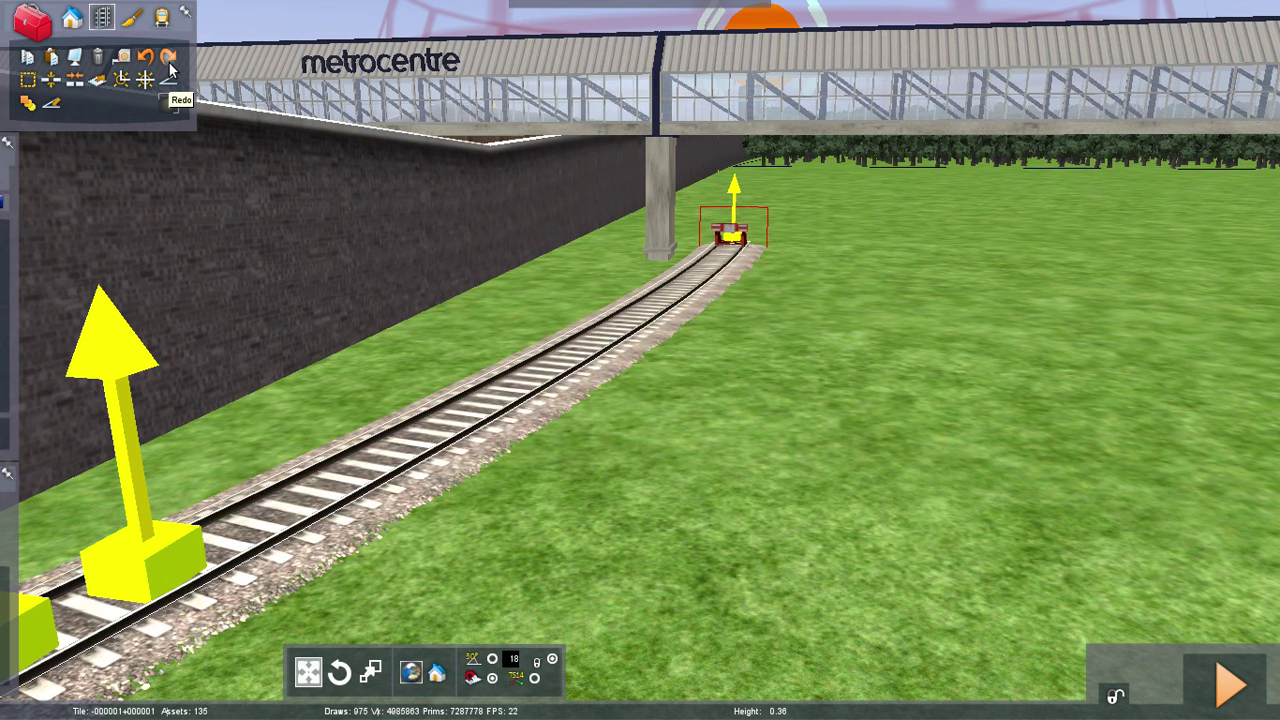
# Choose Track Concrete 01 for new track and set the second speed limit to 115
pyautogui.moveTo(406, 289); pyautogui.dragTo(190, 350, button='right')
pyautogui.moveTo(860, 350); pyautogui.dragTo(761, 378, button='right')
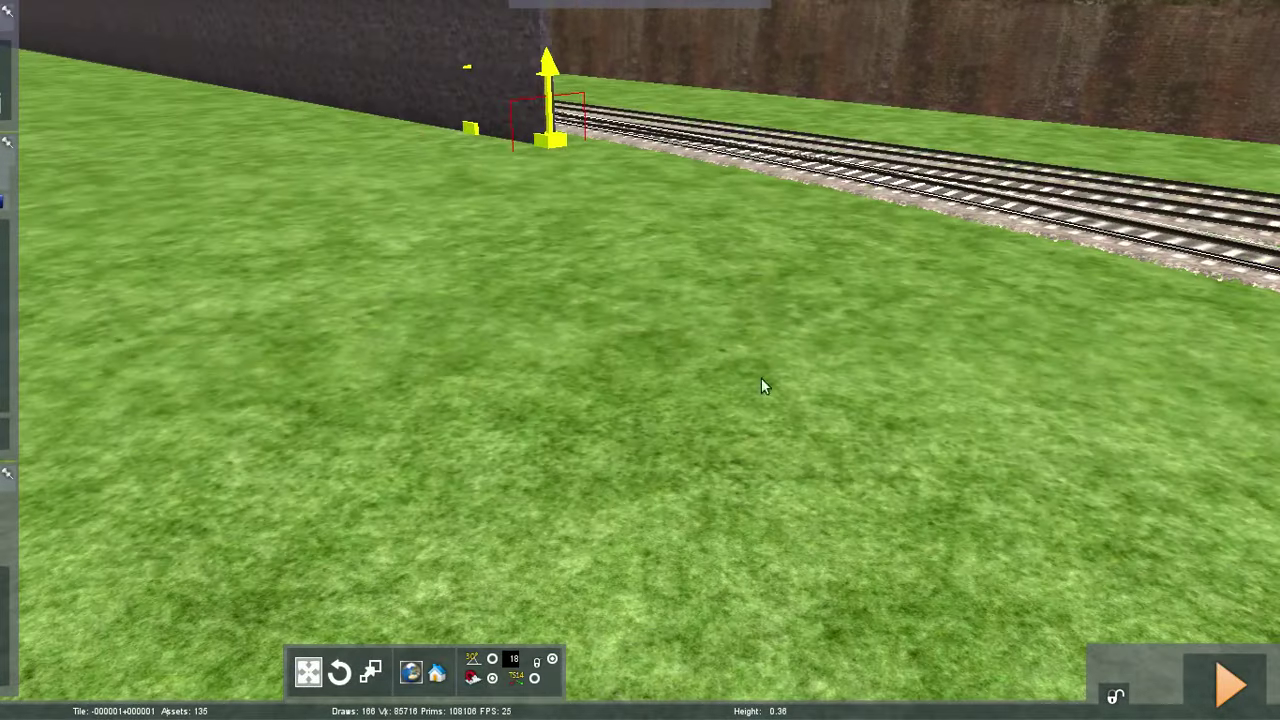
pyautogui.click(775, 365)
pyautogui.moveTo(6, 12)
pyautogui.click(110, 20)
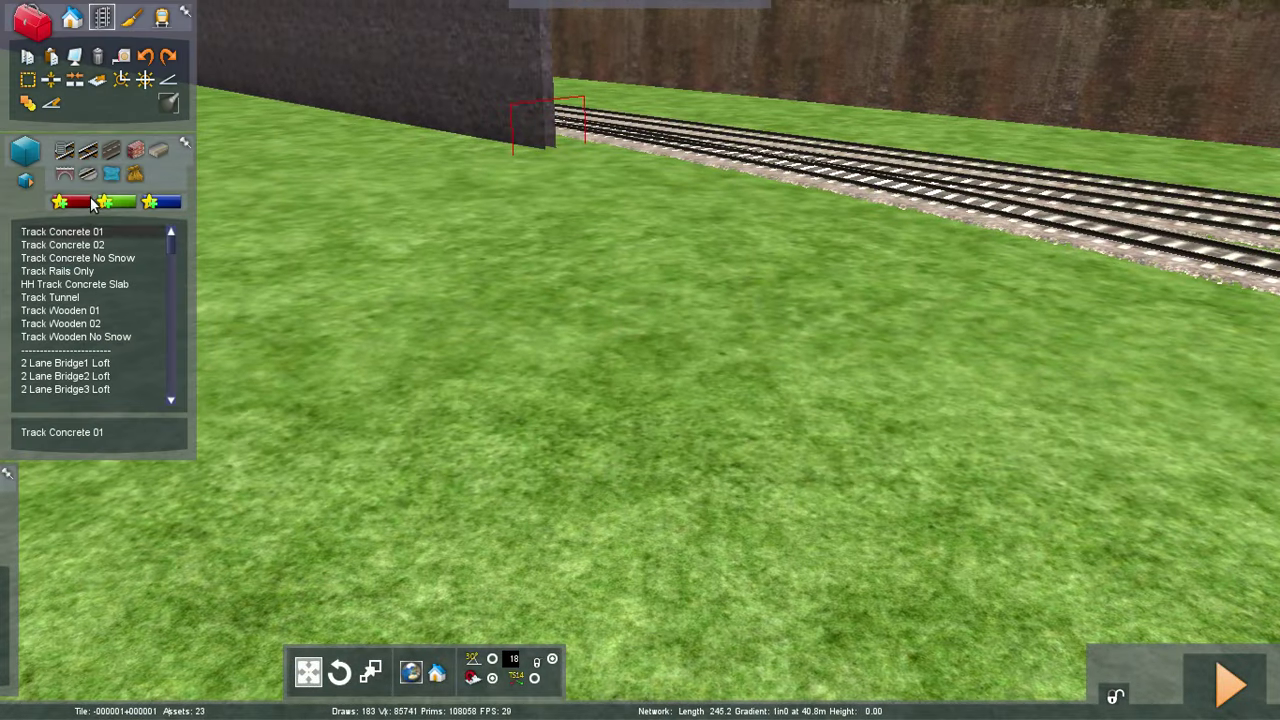
pyautogui.click(84, 229)
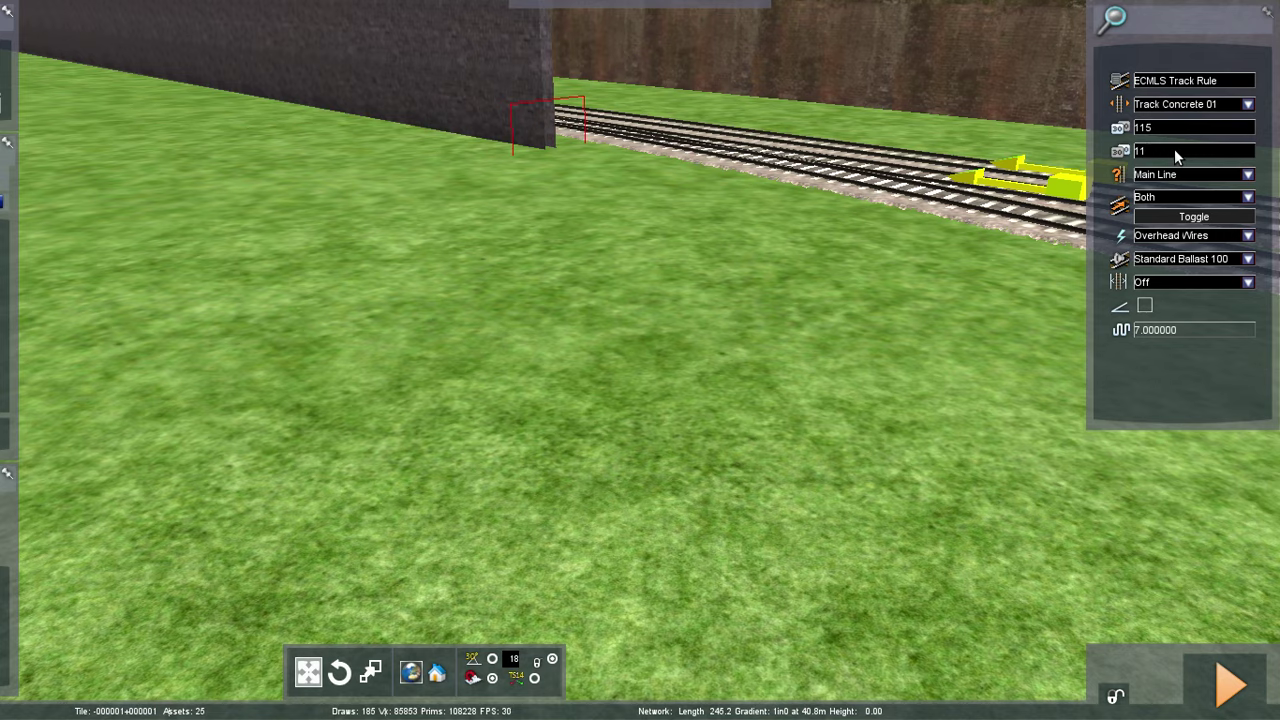
pyautogui.write('5')
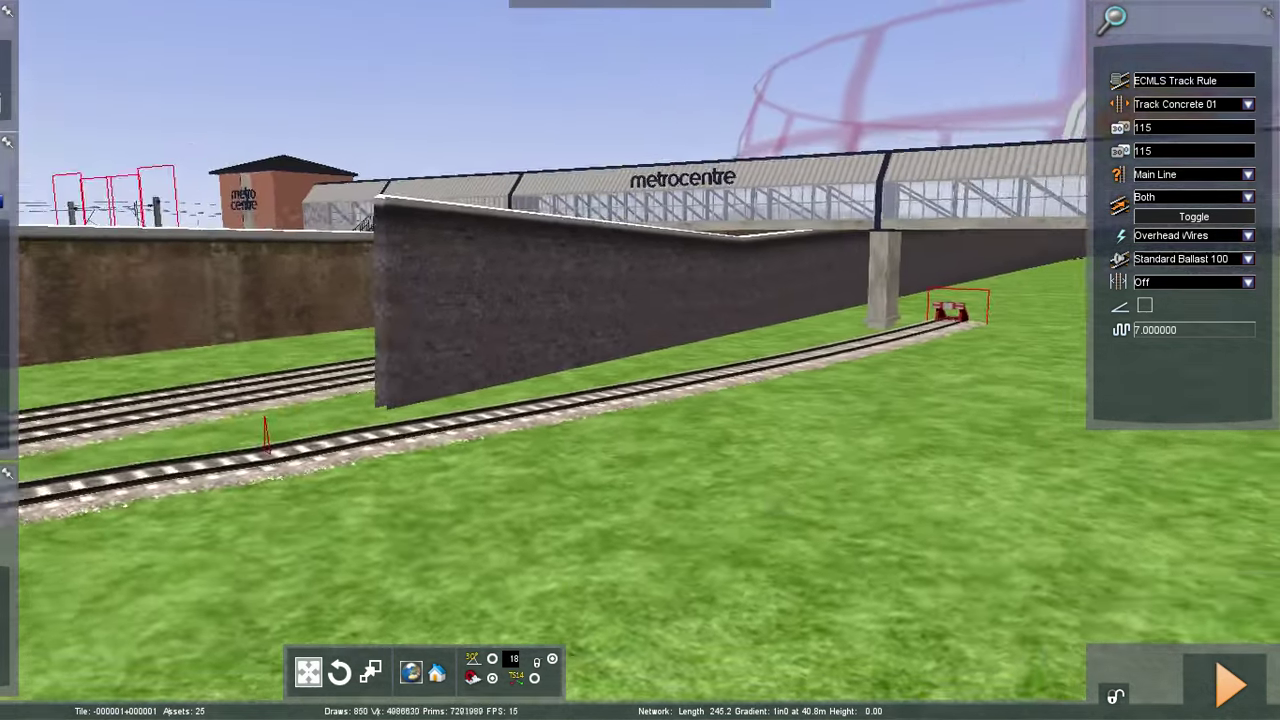
# Start double track at the branch's buffer stop beneath the footbridge and lay its first section towards the trees
pyautogui.press('Up')
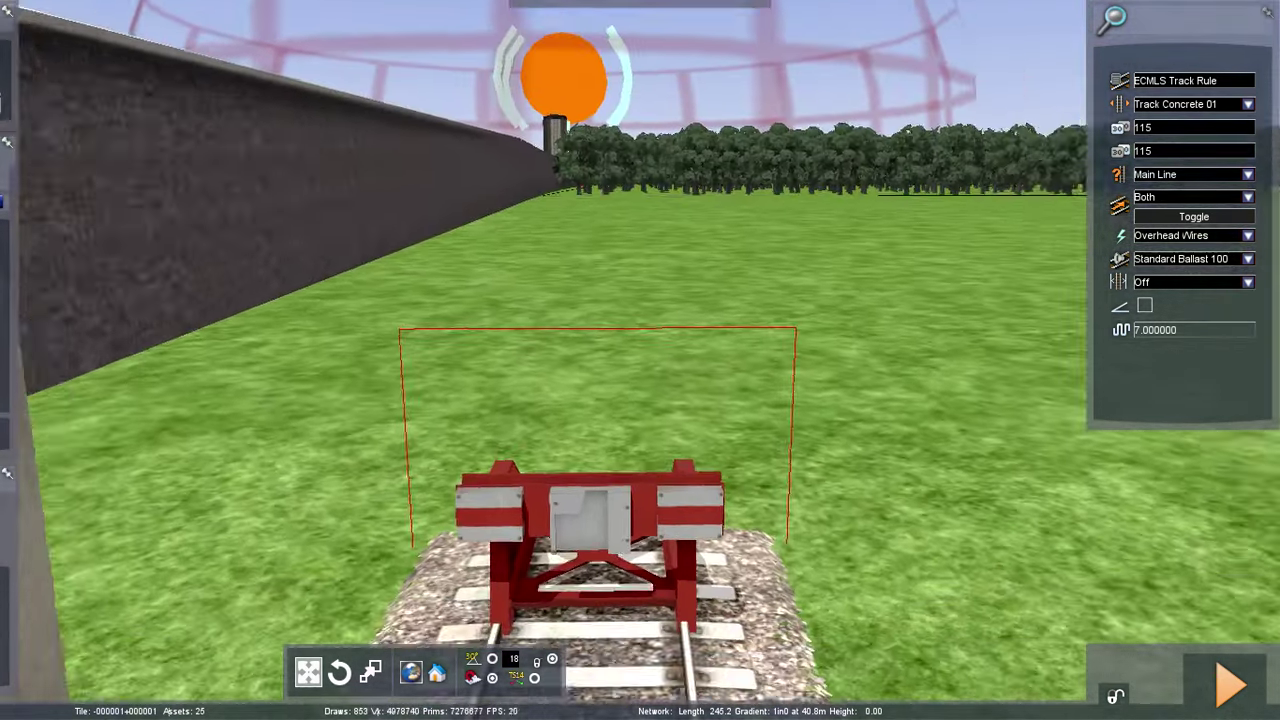
pyautogui.press('Down')
pyautogui.click(570, 167)
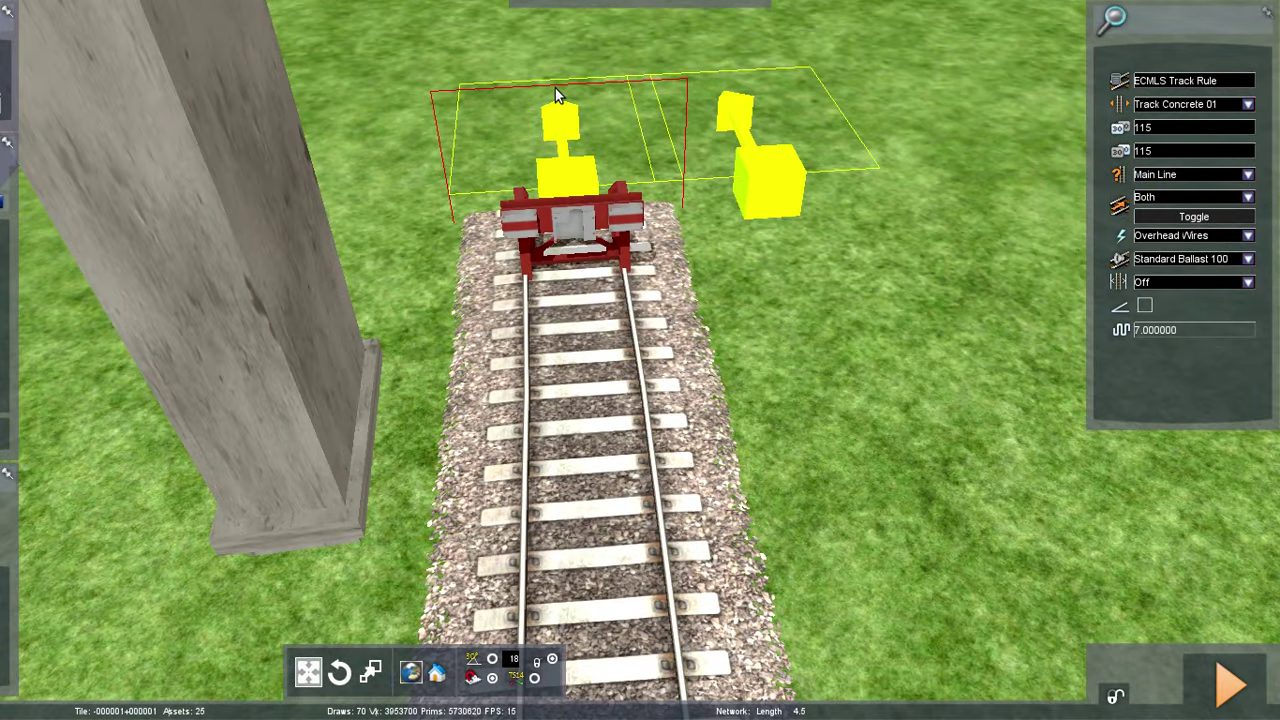
pyautogui.scroll(-3, 555, 88)
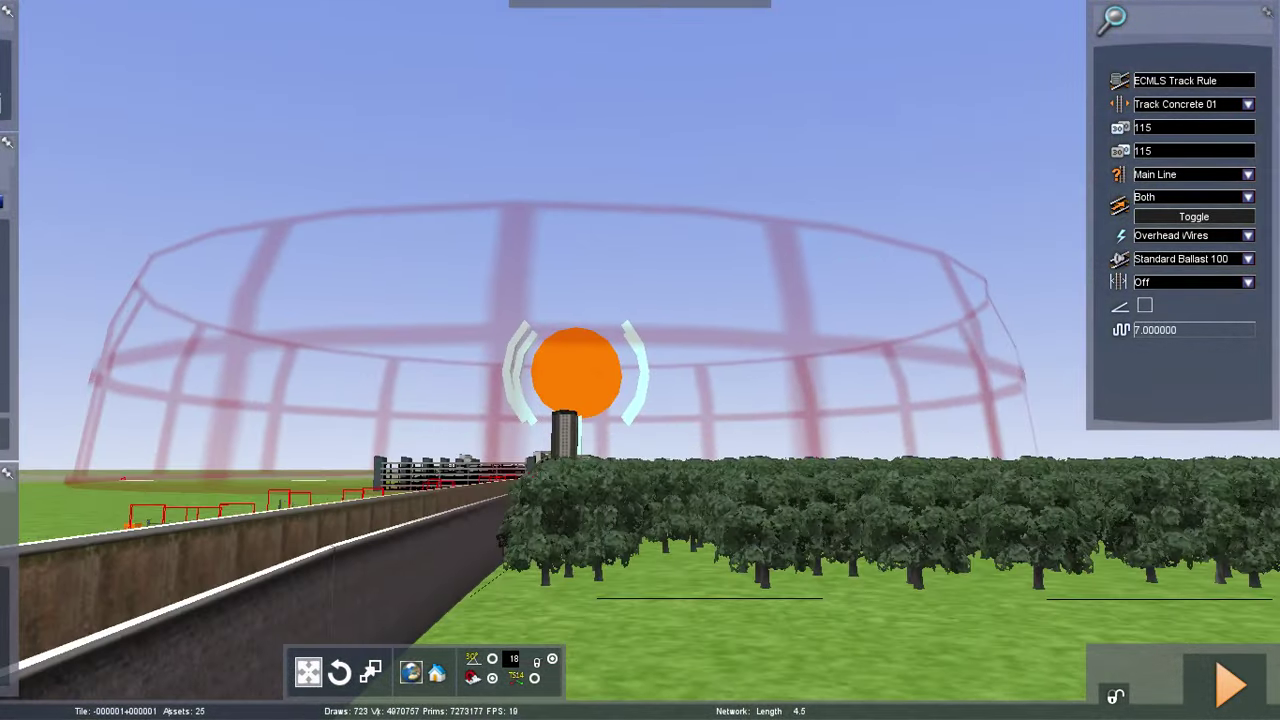
pyautogui.moveTo(556, 92); pyautogui.dragTo(556, 300, button='right')
pyautogui.scroll(-5, 556, 92)
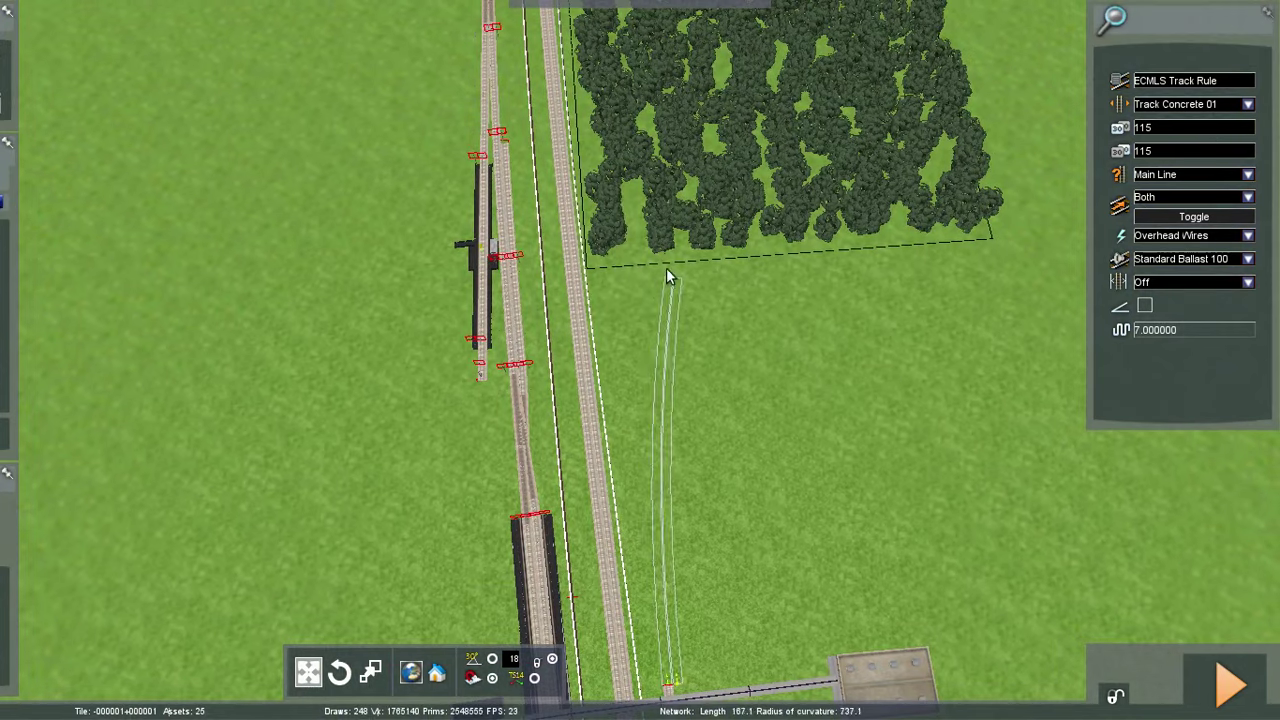
pyautogui.click(600, 68)
# Extend the double track through the trees alongside the main line and finish laying it
pyautogui.press('Up')
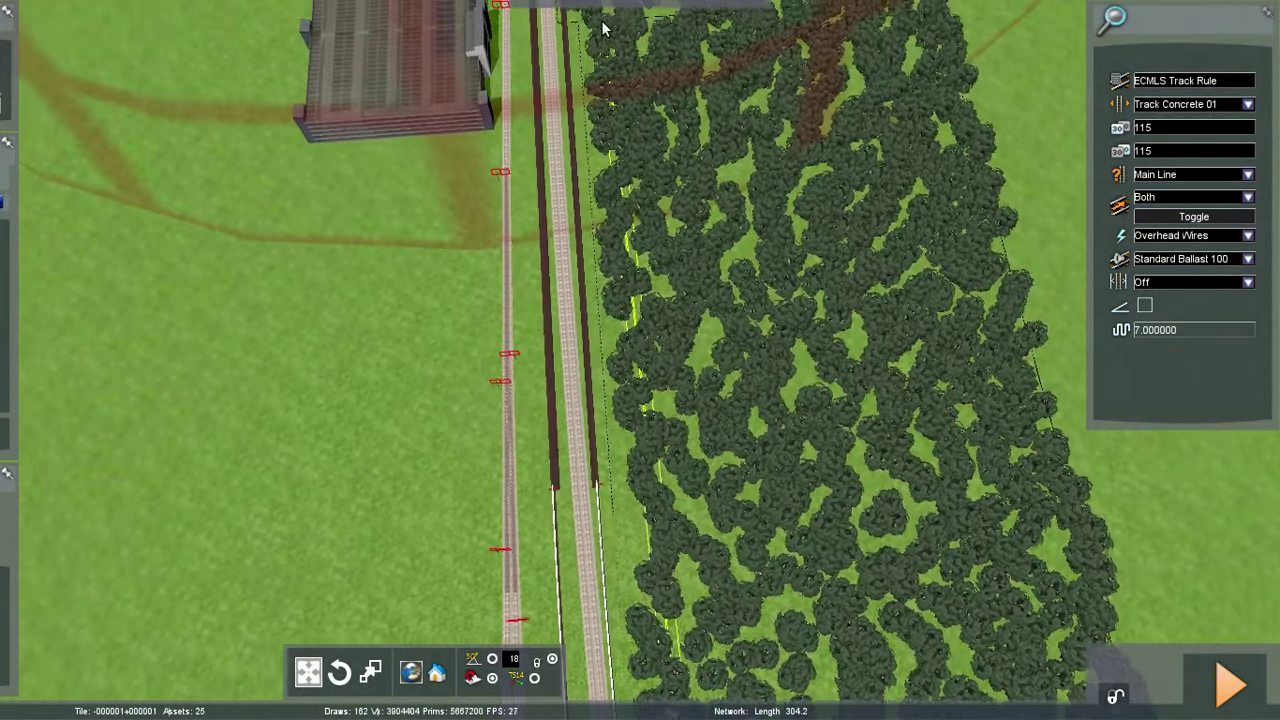
pyautogui.moveTo(605, 8)
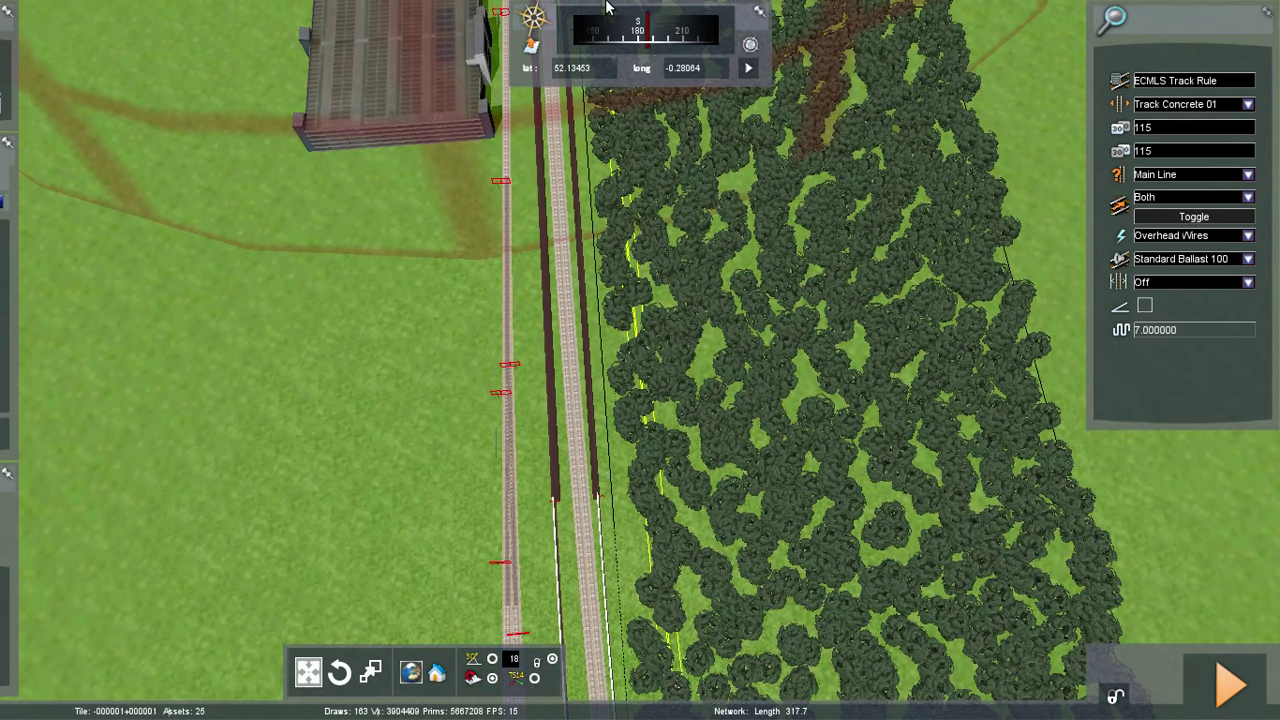
pyautogui.moveTo(628, 230); pyautogui.dragTo(632, 165, button='right')
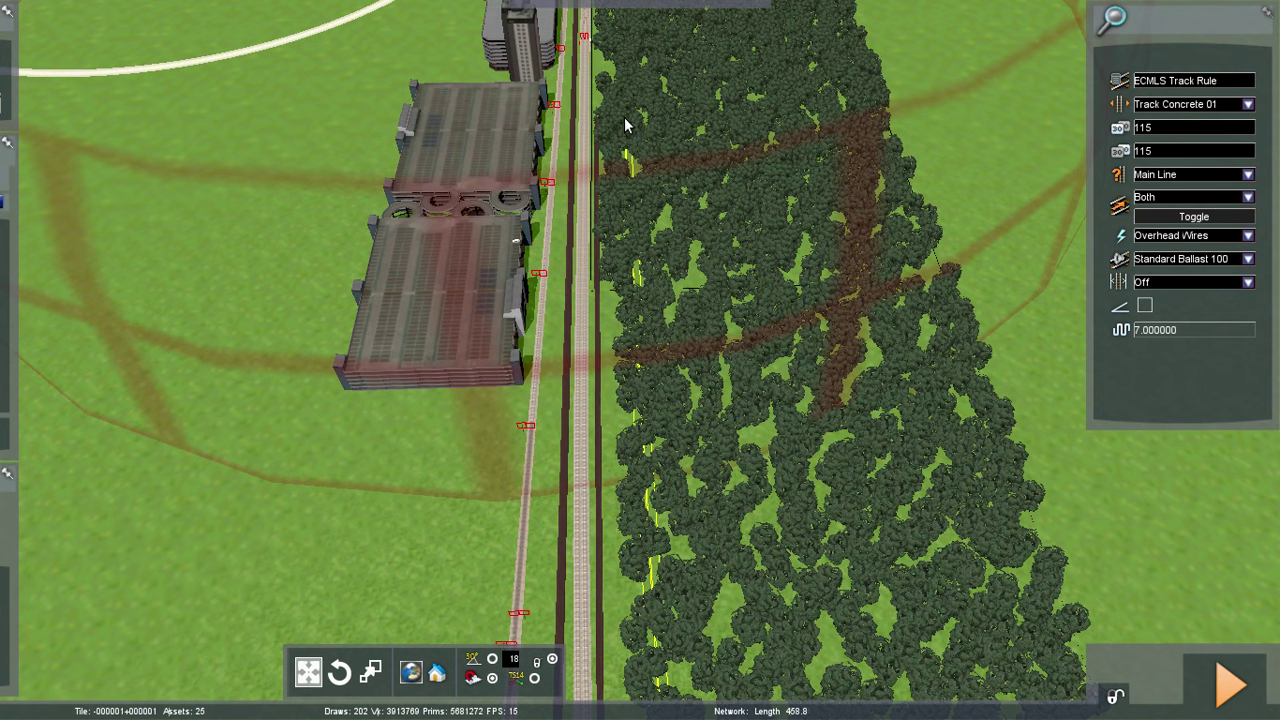
pyautogui.press('Up')
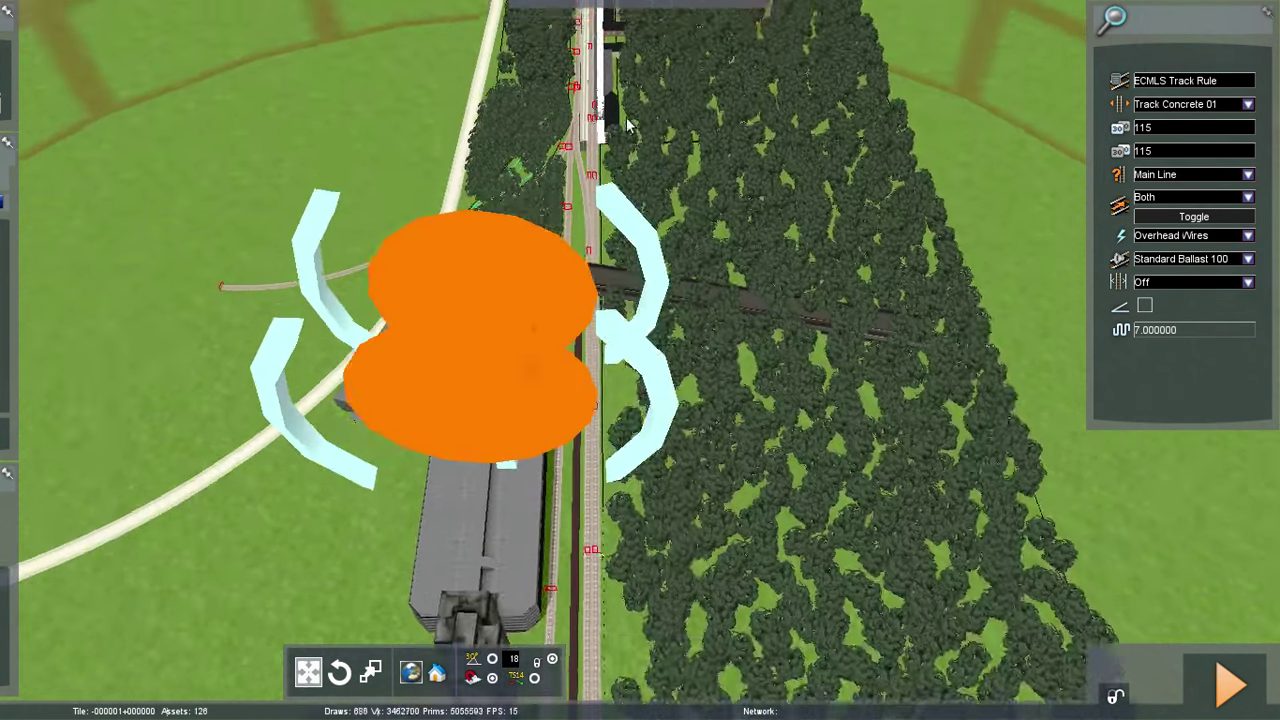
pyautogui.press('Up')
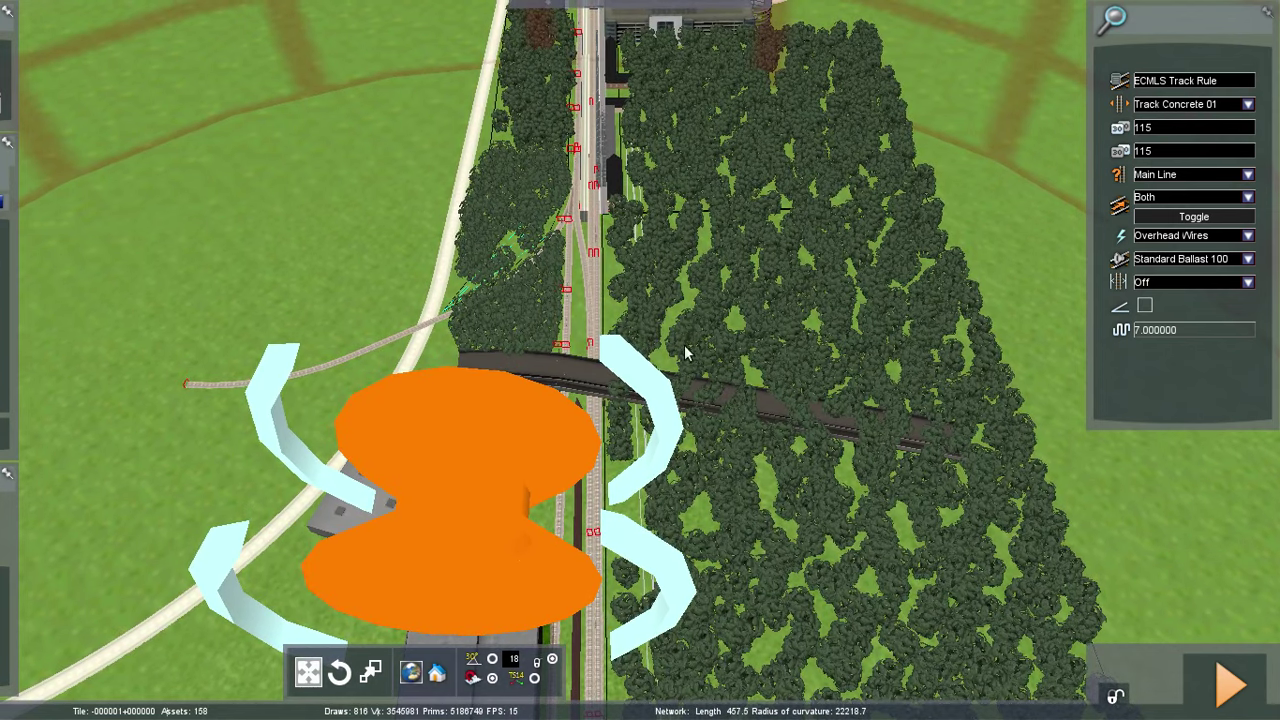
pyautogui.moveTo(685, 520); pyautogui.dragTo(665, 465, button='right')
pyautogui.press('Up')
pyautogui.press('Up')
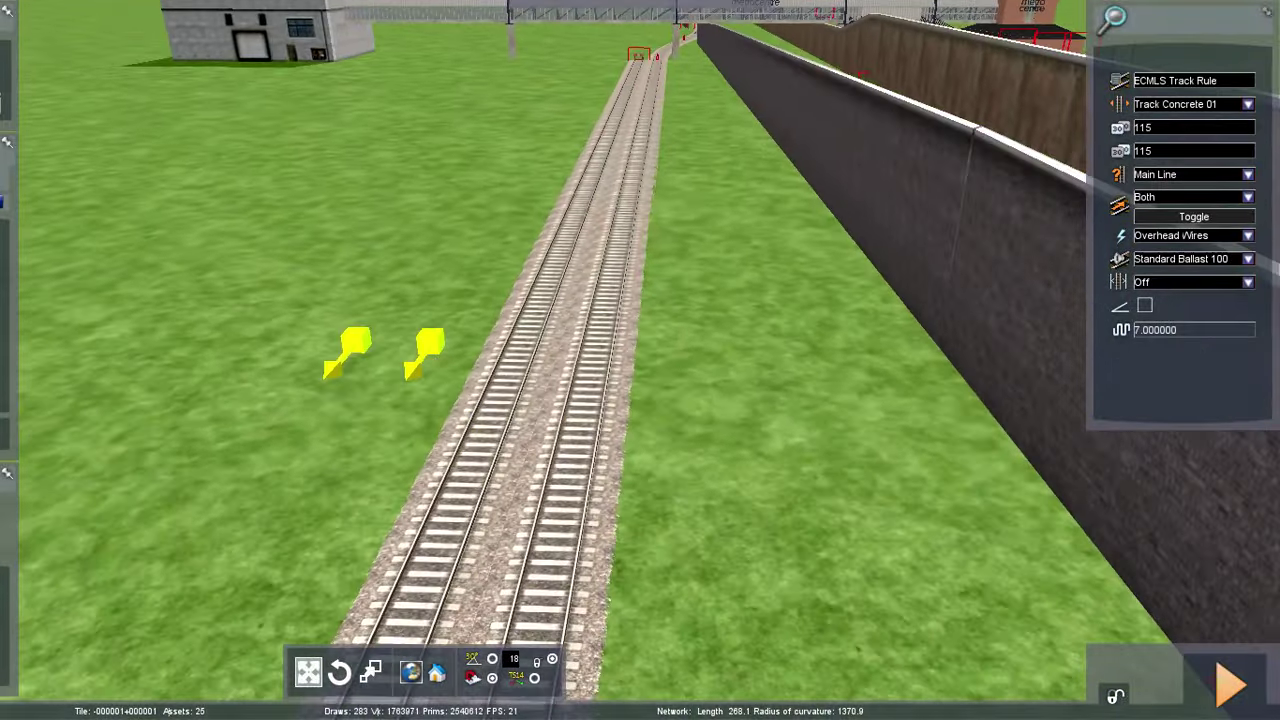
pyautogui.rightClick(450, 315)
# Add three gradient height points along the wall-side track near the footbridge and one on the outer track opposite the farthest point
pyautogui.moveTo(2, 6)
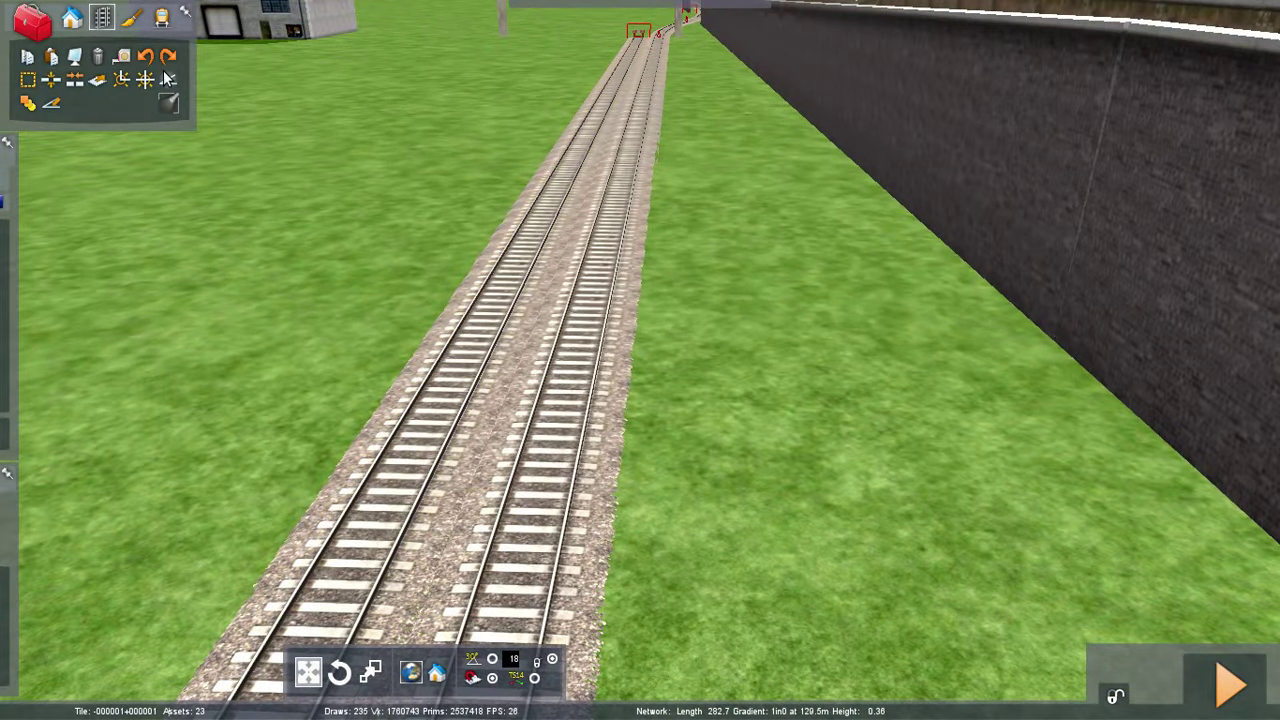
pyautogui.press('Up')
pyautogui.moveTo(640, 400); pyautogui.dragTo(900, 290, button='right')
pyautogui.press('Up')
pyautogui.press('Down')
pyautogui.moveTo(660, 430)
pyautogui.mouseDown(button='right')
pyautogui.moveTo(500, 480)
pyautogui.moveTo(455, 465)
pyautogui.moveTo(660, 430)
pyautogui.mouseUp(button='right')
pyautogui.press('Up')
pyautogui.press('Down')
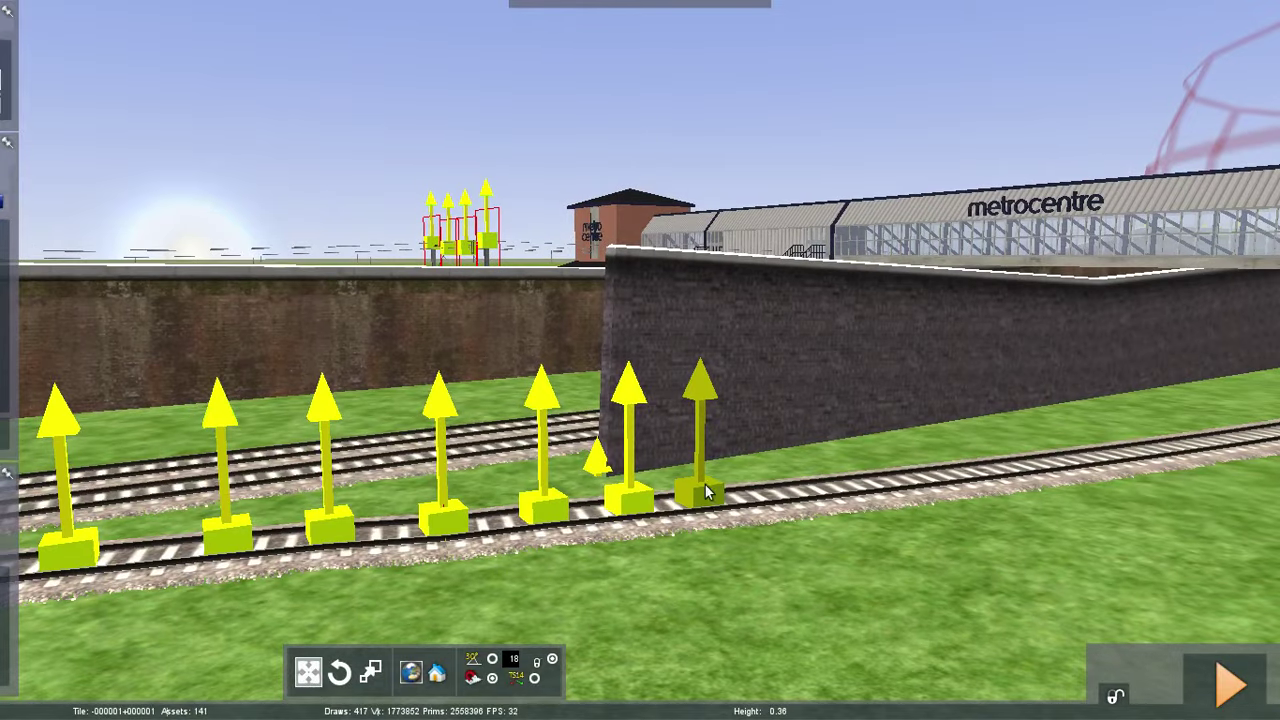
pyautogui.moveTo(706, 513)
pyautogui.mouseDown(button='right')
pyautogui.moveTo(880, 525)
pyautogui.moveTo(1020, 512)
pyautogui.moveTo(1110, 475)
pyautogui.moveTo(790, 510)
pyautogui.moveTo(650, 480)
pyautogui.moveTo(625, 610)
pyautogui.moveTo(711, 517)
pyautogui.mouseUp(button='right')
pyautogui.press('Up')
pyautogui.press('Up')
pyautogui.press('Down')
pyautogui.press('Down')
pyautogui.moveTo(790, 255)
pyautogui.mouseDown()
pyautogui.moveTo(768, 252)
pyautogui.moveTo(855, 262)
pyautogui.mouseUp()
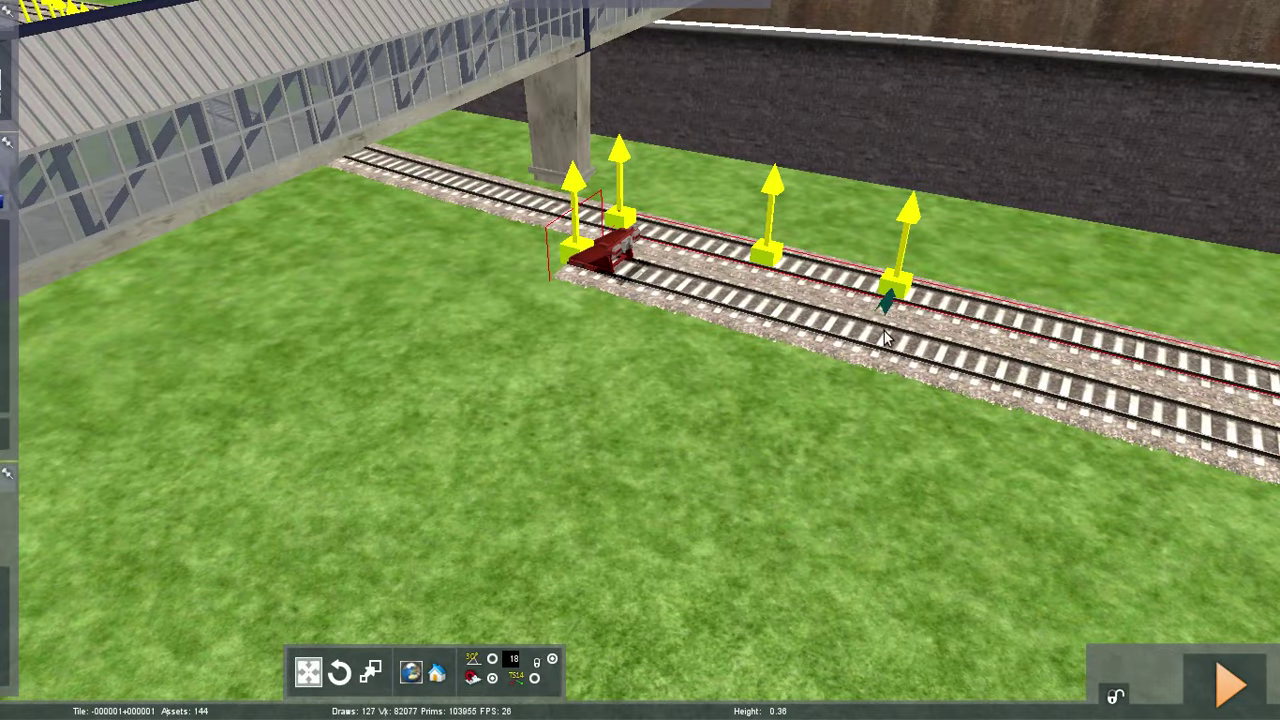
pyautogui.moveTo(895, 290); pyautogui.dragTo(1088, 300)
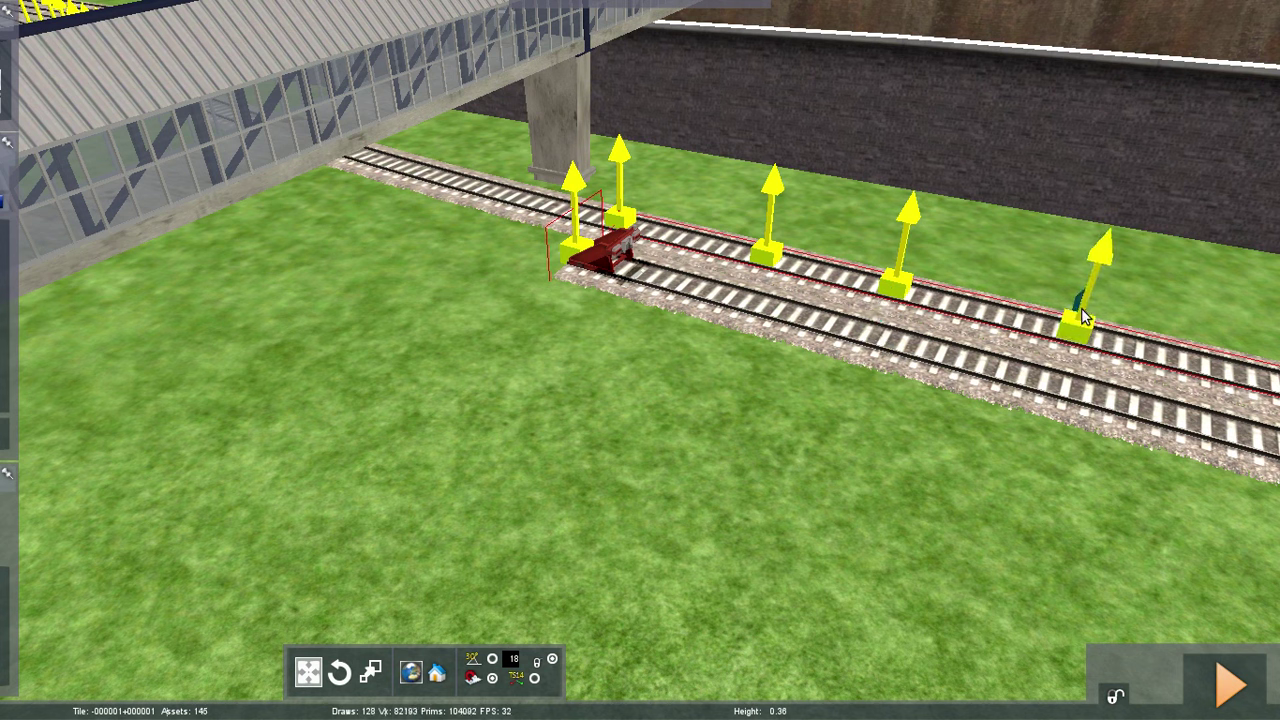
pyautogui.click(1061, 403)
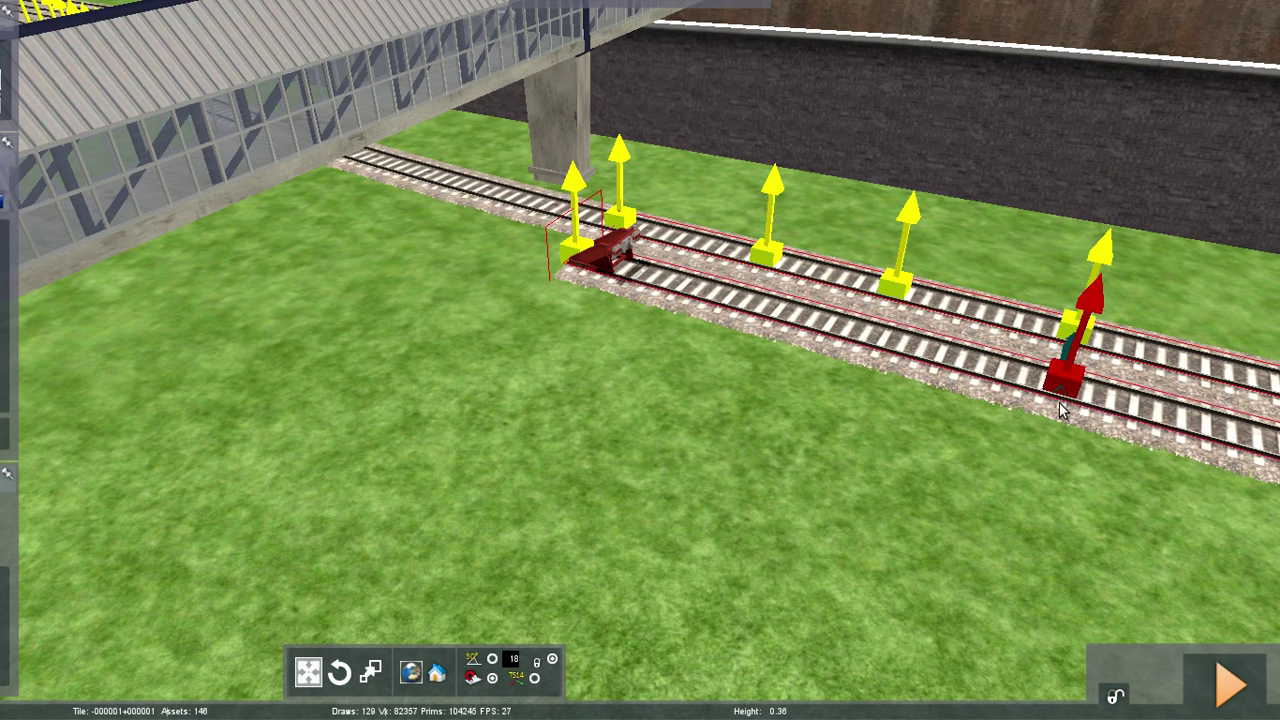
# Raise the three added height points on the wall-side track and the one on the outer track, the outer one to about 1.95
pyautogui.click(900, 270)
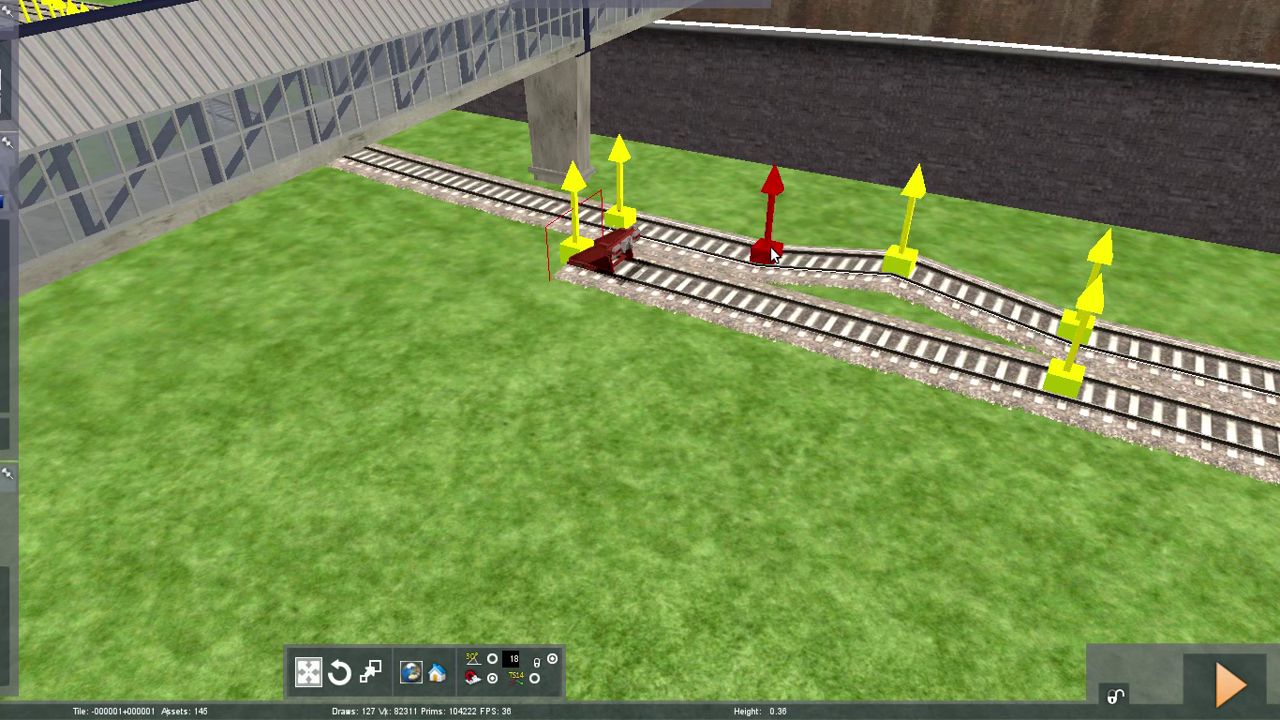
pyautogui.moveTo(772, 248); pyautogui.dragTo(763, 240)
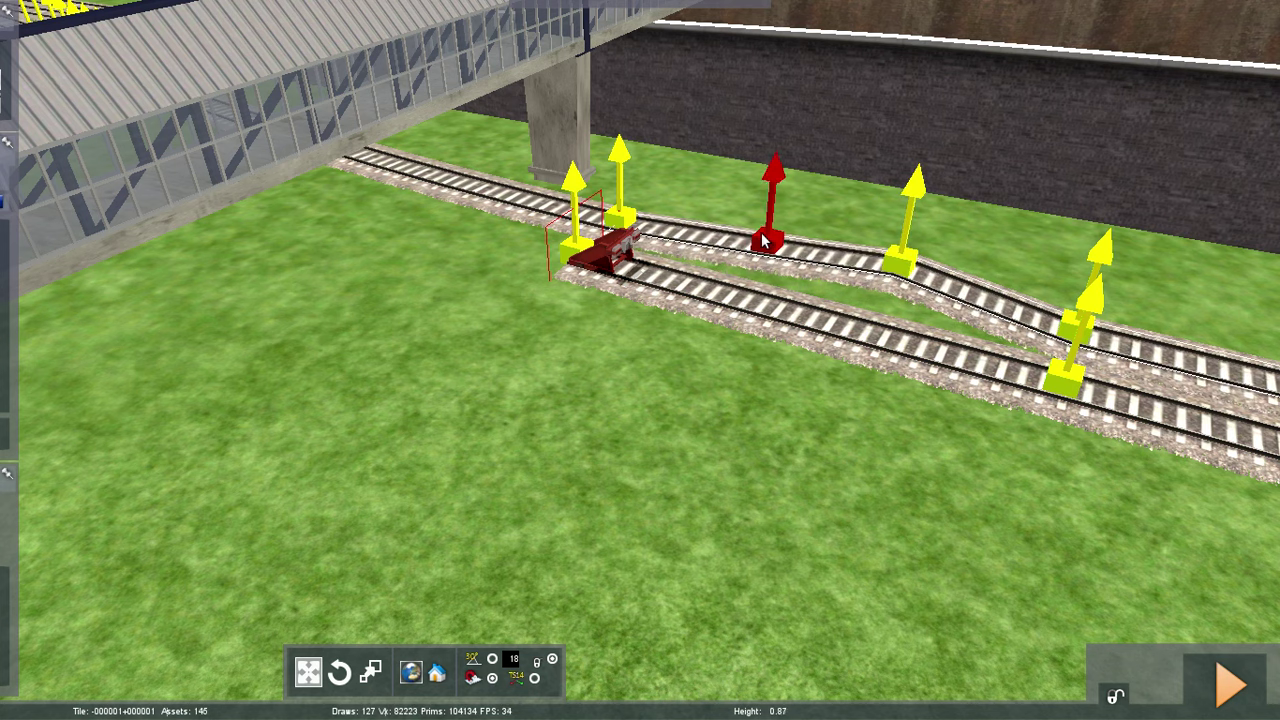
pyautogui.click(1066, 315)
pyautogui.moveTo(1068, 315); pyautogui.dragTo(1092, 288)
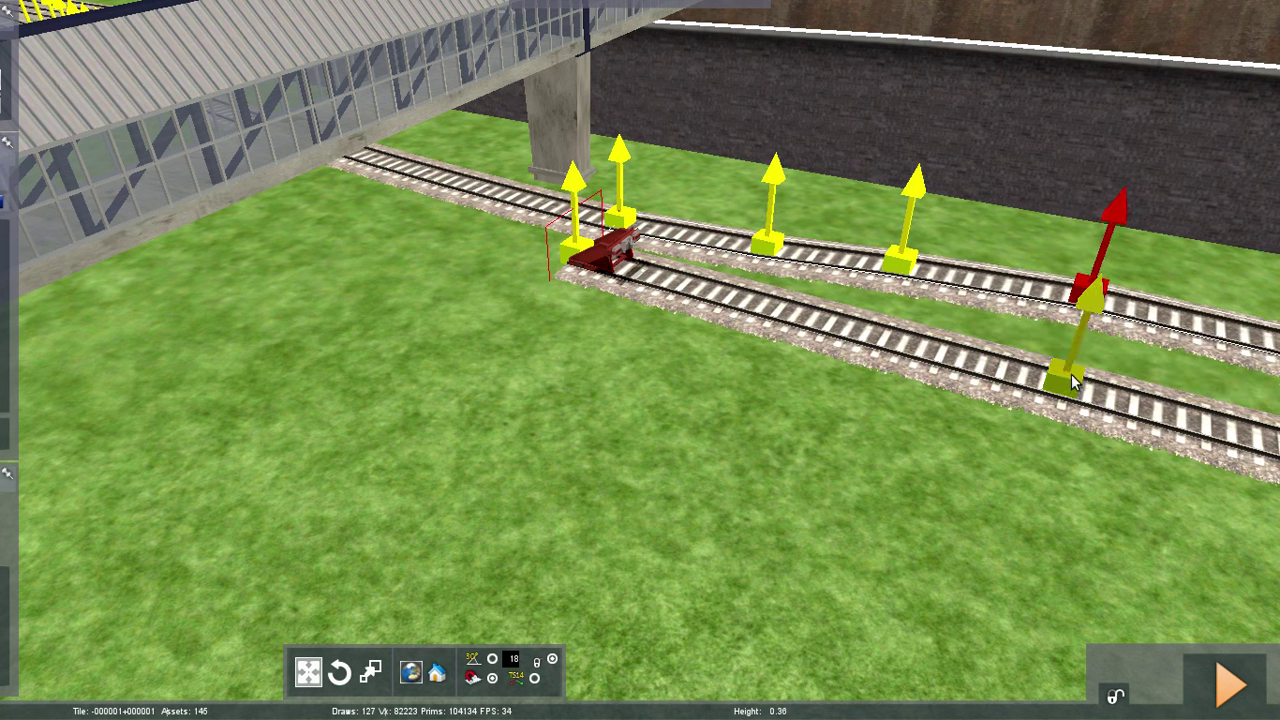
pyautogui.moveTo(1072, 380); pyautogui.dragTo(1078, 338)
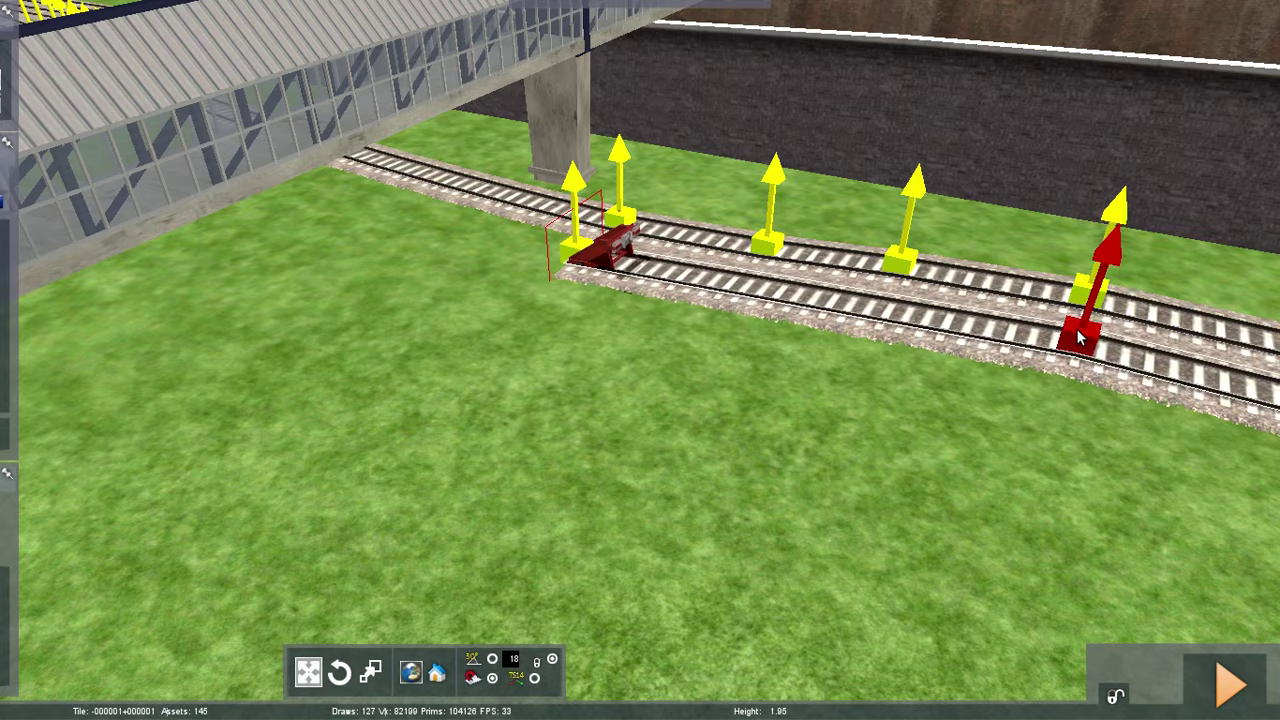
# Add height points on the outer track opposite the first two wall-side points, raising the second to about 1.46
pyautogui.moveTo(1078, 338)
pyautogui.mouseDown(button='right')
pyautogui.moveTo(1062, 385)
pyautogui.moveTo(1065, 290)
pyautogui.moveTo(1120, 292)
pyautogui.mouseUp(button='right')
pyautogui.moveTo(946, 493); pyautogui.dragTo(925, 525, button='right')
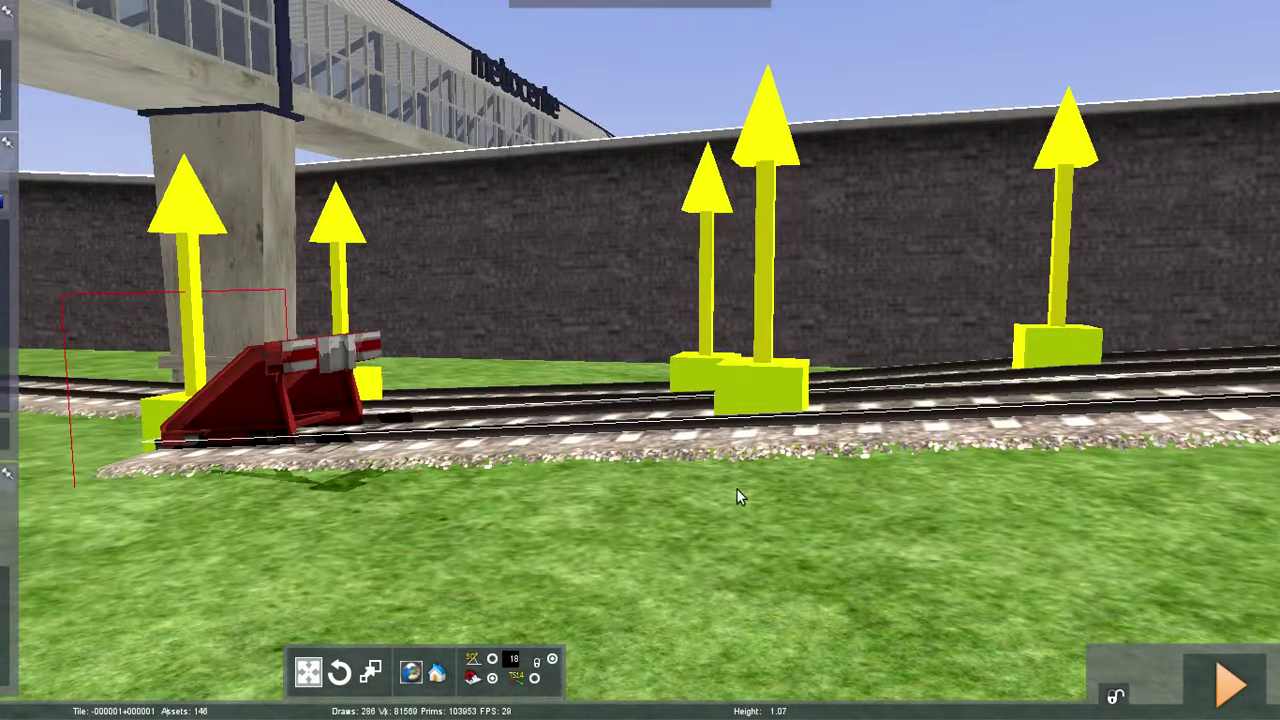
pyautogui.click(669, 437)
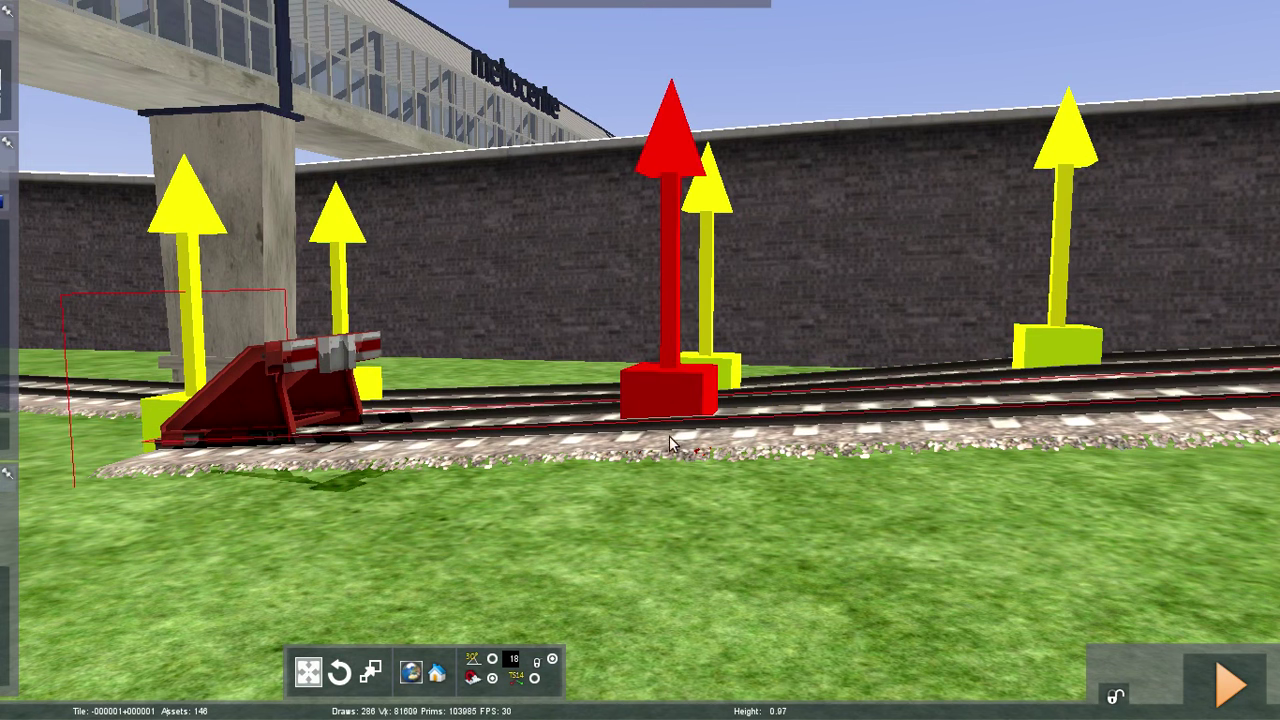
pyautogui.click(668, 416)
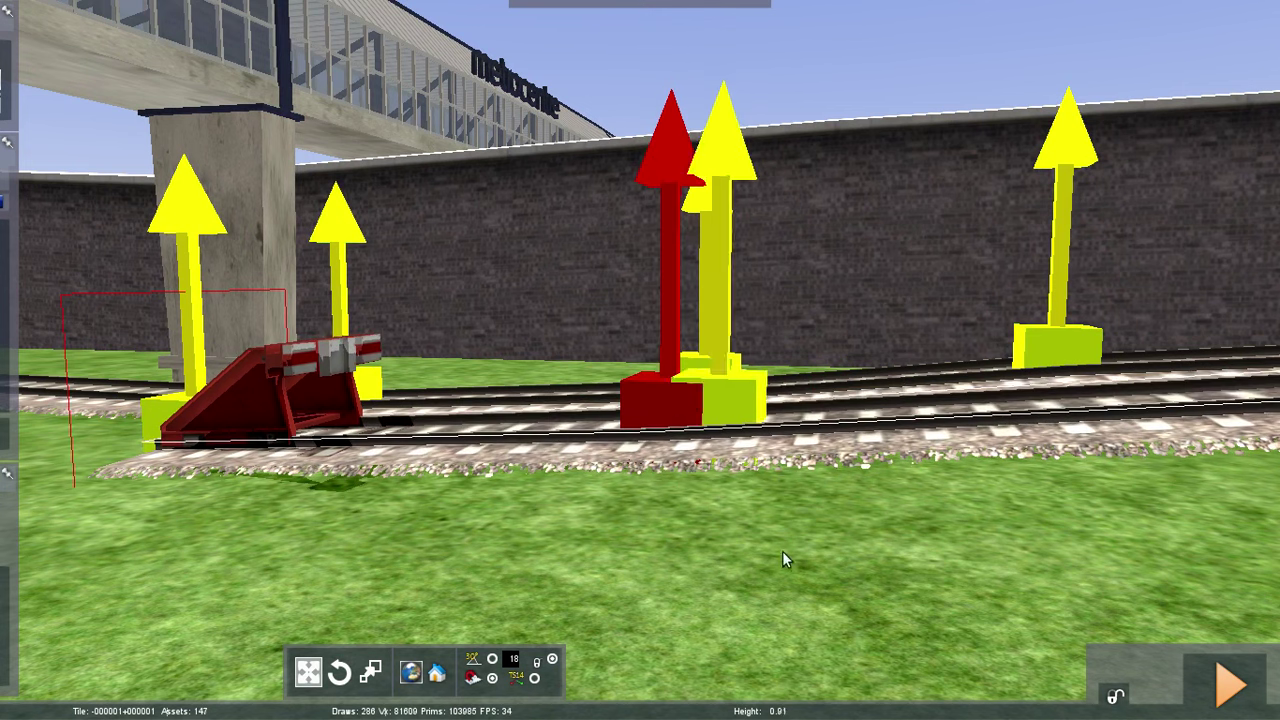
pyautogui.moveTo(767, 546); pyautogui.dragTo(786, 511, button='right')
pyautogui.click(872, 398)
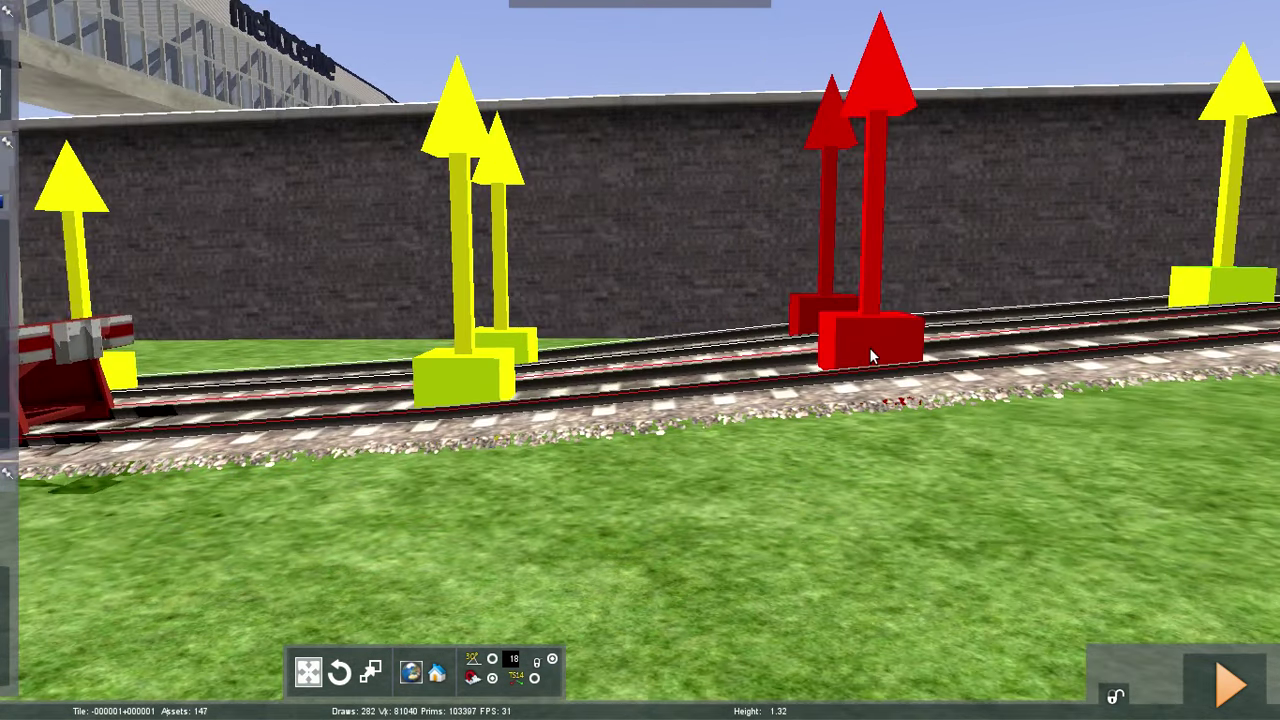
pyautogui.moveTo(871, 338); pyautogui.dragTo(871, 337)
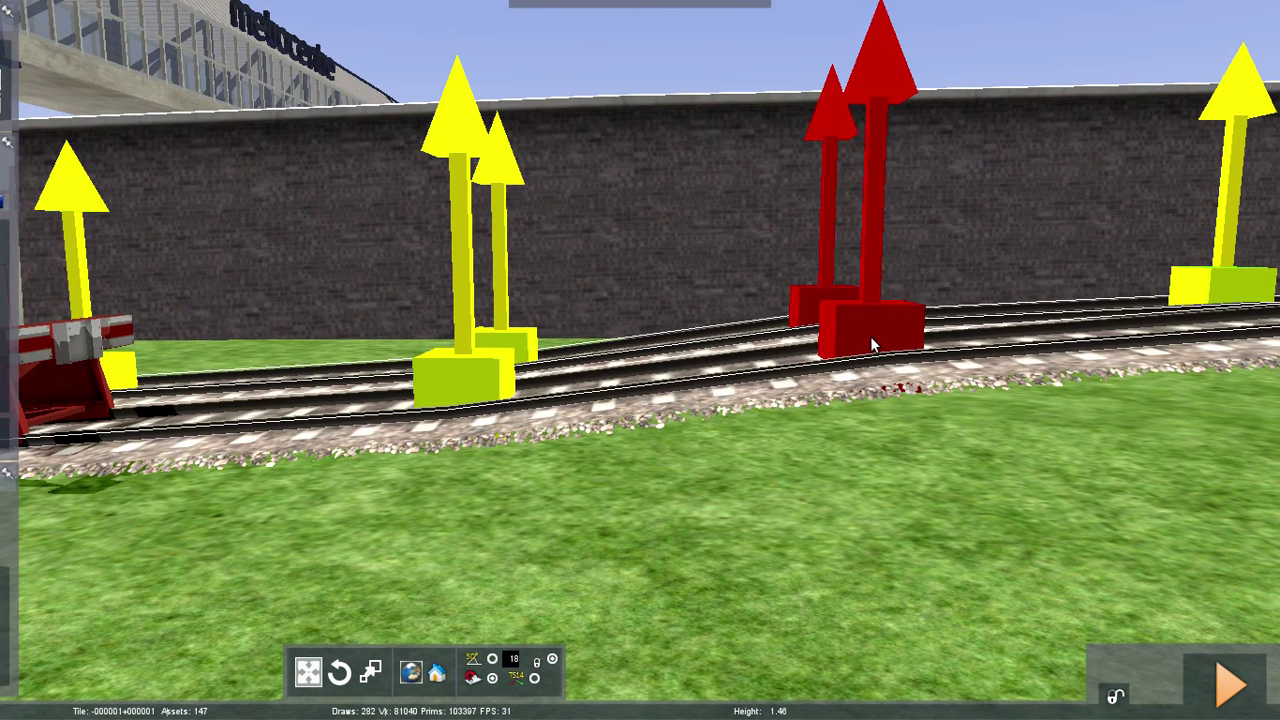
# Set up a crossover using Track Concrete 01 with both speed limits set to 25
pyautogui.click(845, 524)
pyautogui.moveTo(845, 524); pyautogui.dragTo(790, 520, button='right')
pyautogui.moveTo(2, 45)
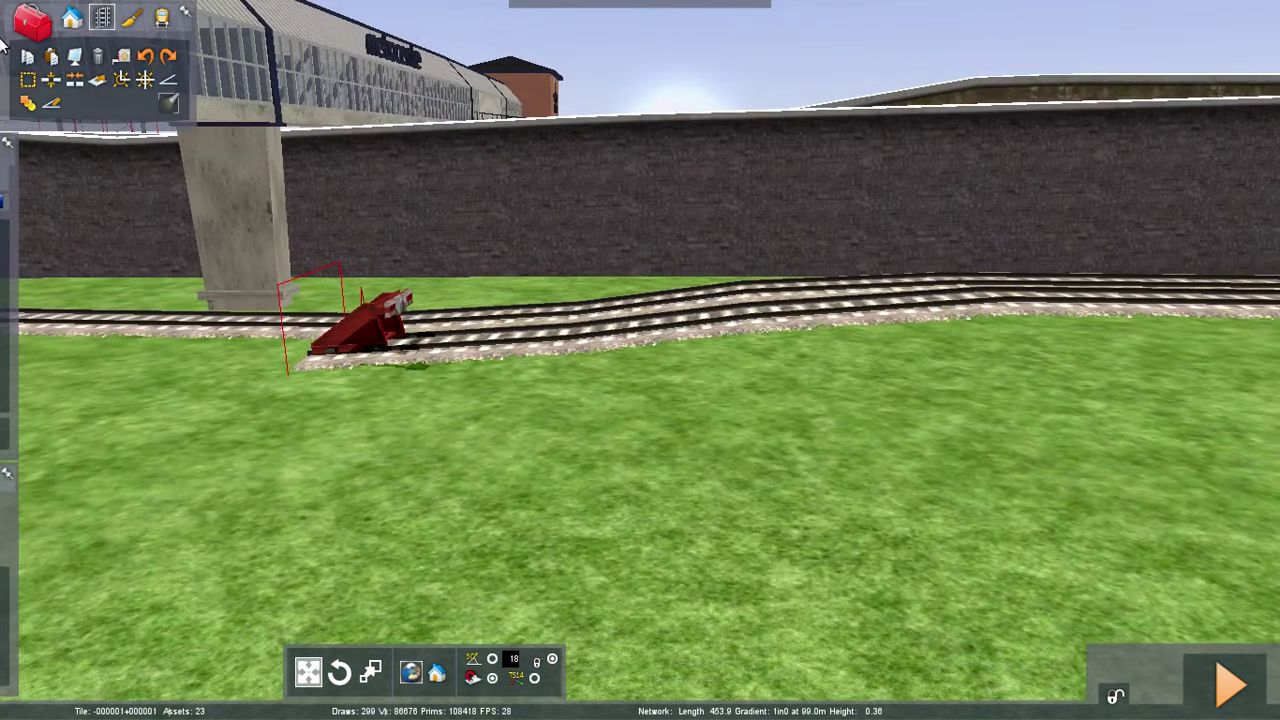
pyautogui.moveTo(62, 212)
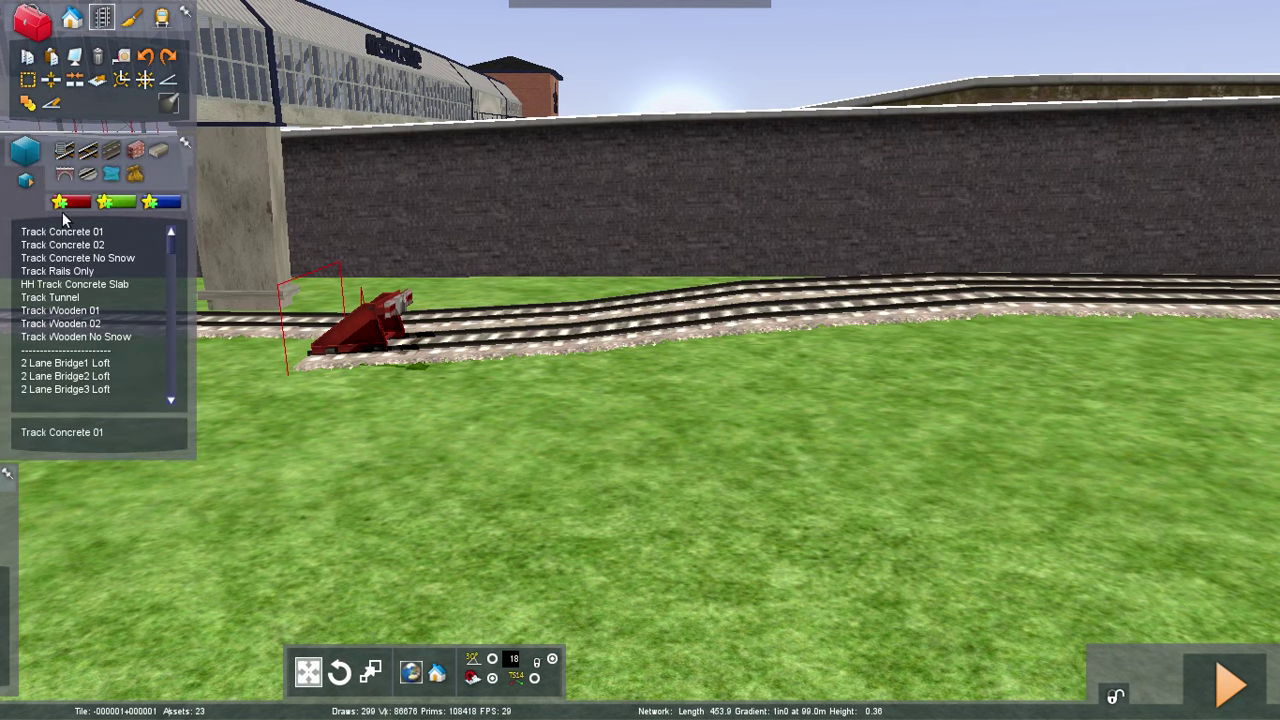
pyautogui.click(146, 82)
pyautogui.moveTo(3, 530)
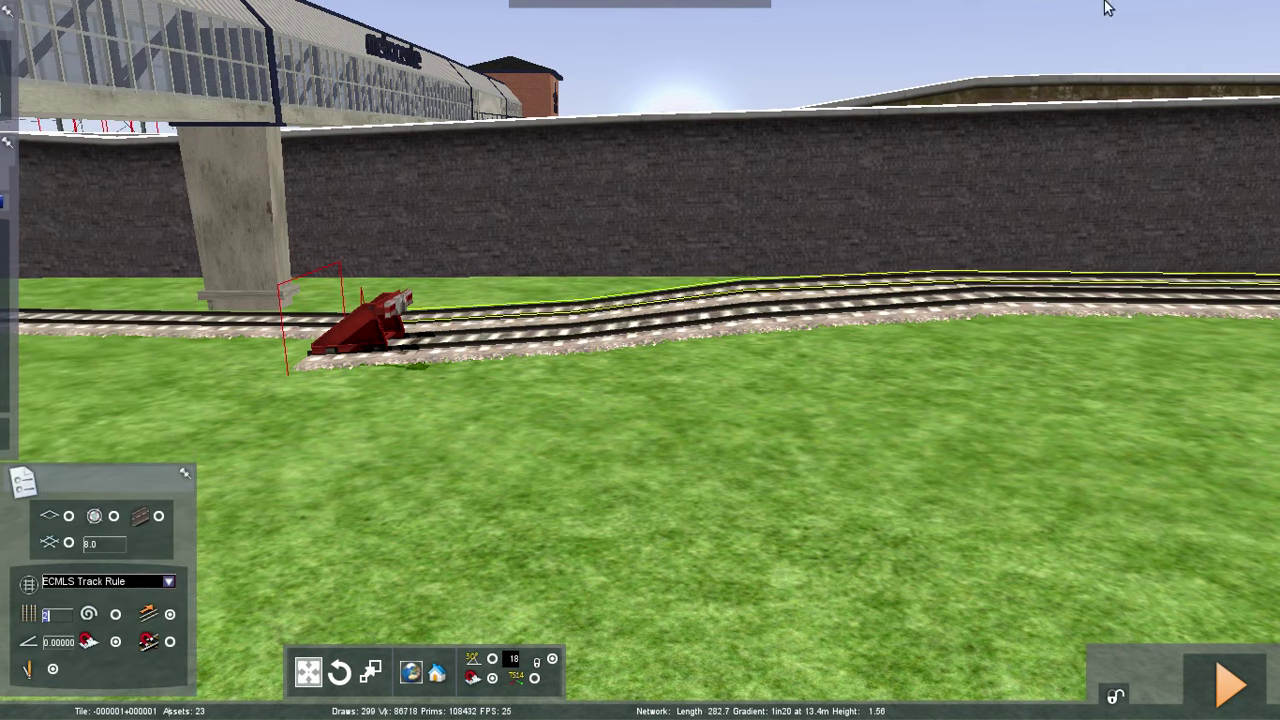
pyautogui.moveTo(1266, 145)
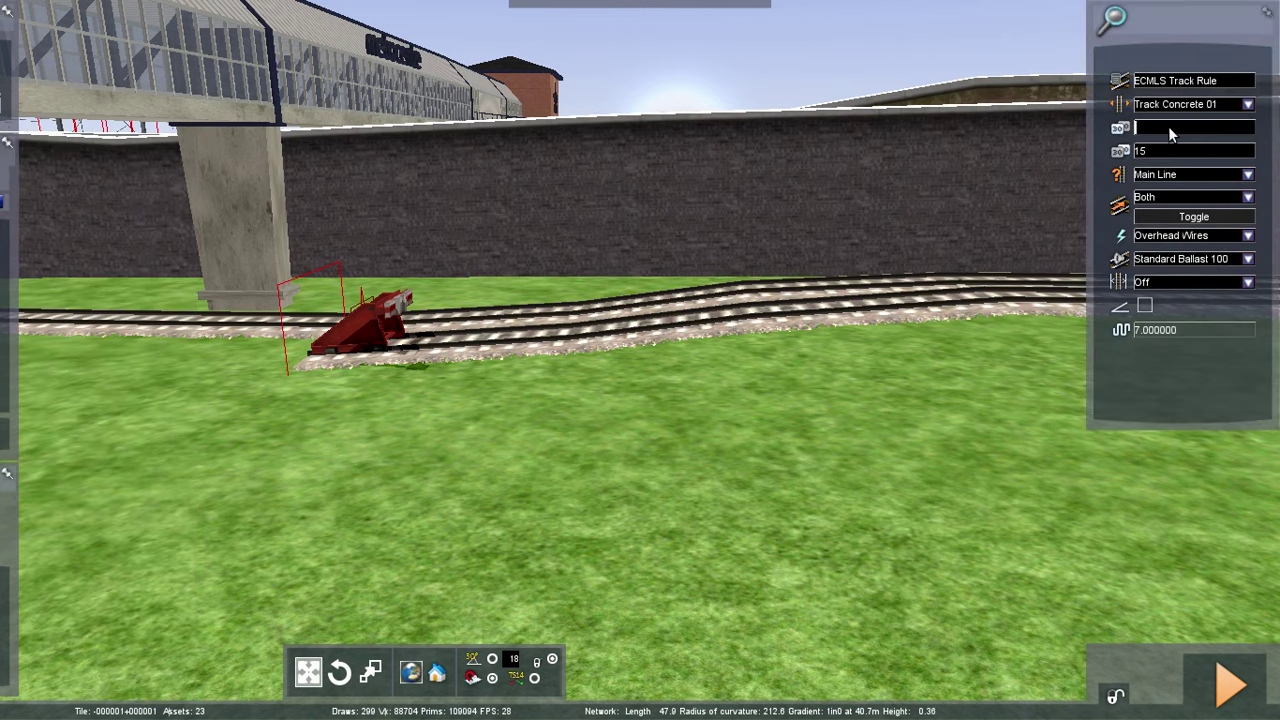
pyautogui.write('25')
pyautogui.click(1180, 153)
pyautogui.write('15')
pyautogui.press('BackSpace')
pyautogui.press('BackSpace')
pyautogui.write('25')
# Lay the crossover between the two parallel tracks on the straight stretch before the trees
pyautogui.press('Up')
pyautogui.moveTo(640, 400)
pyautogui.mouseDown(button='right')
pyautogui.moveTo(740, 340)
pyautogui.moveTo(900, 400)
pyautogui.moveTo(980, 380)
pyautogui.moveTo(975, 405)
pyautogui.moveTo(667, 435)
pyautogui.mouseUp(button='right')
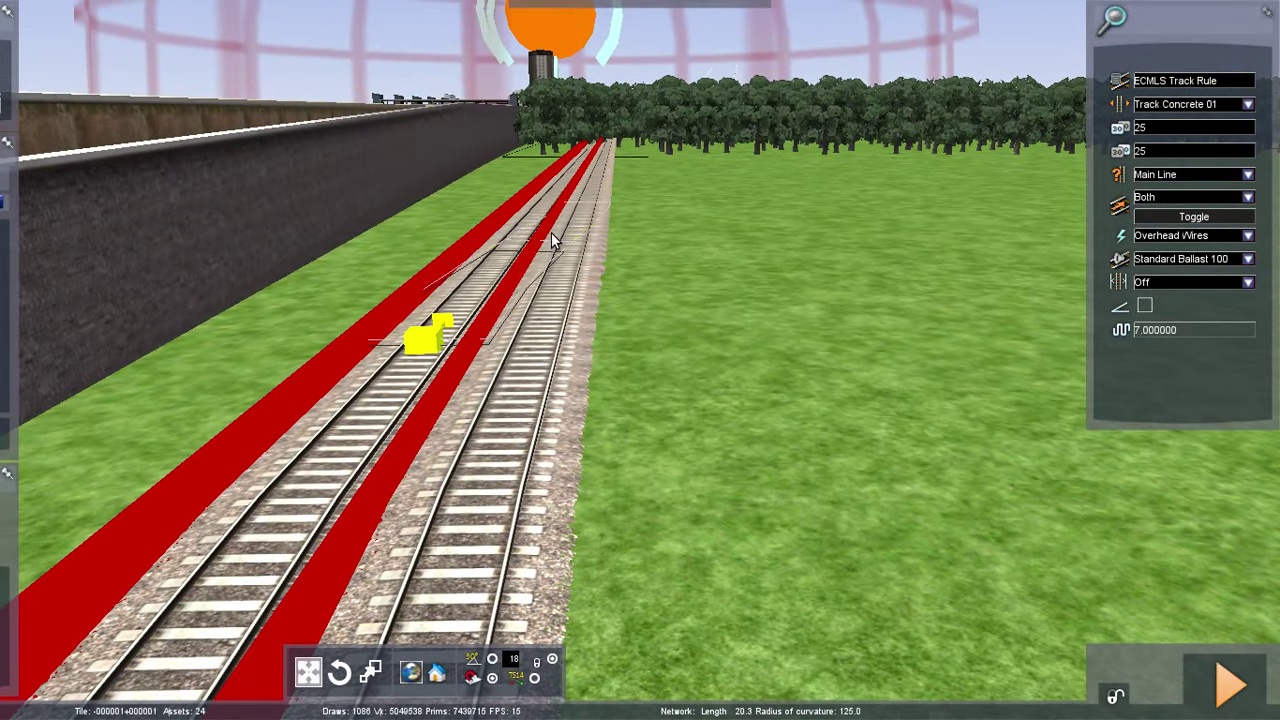
pyautogui.moveTo(551, 232); pyautogui.dragTo(564, 218)
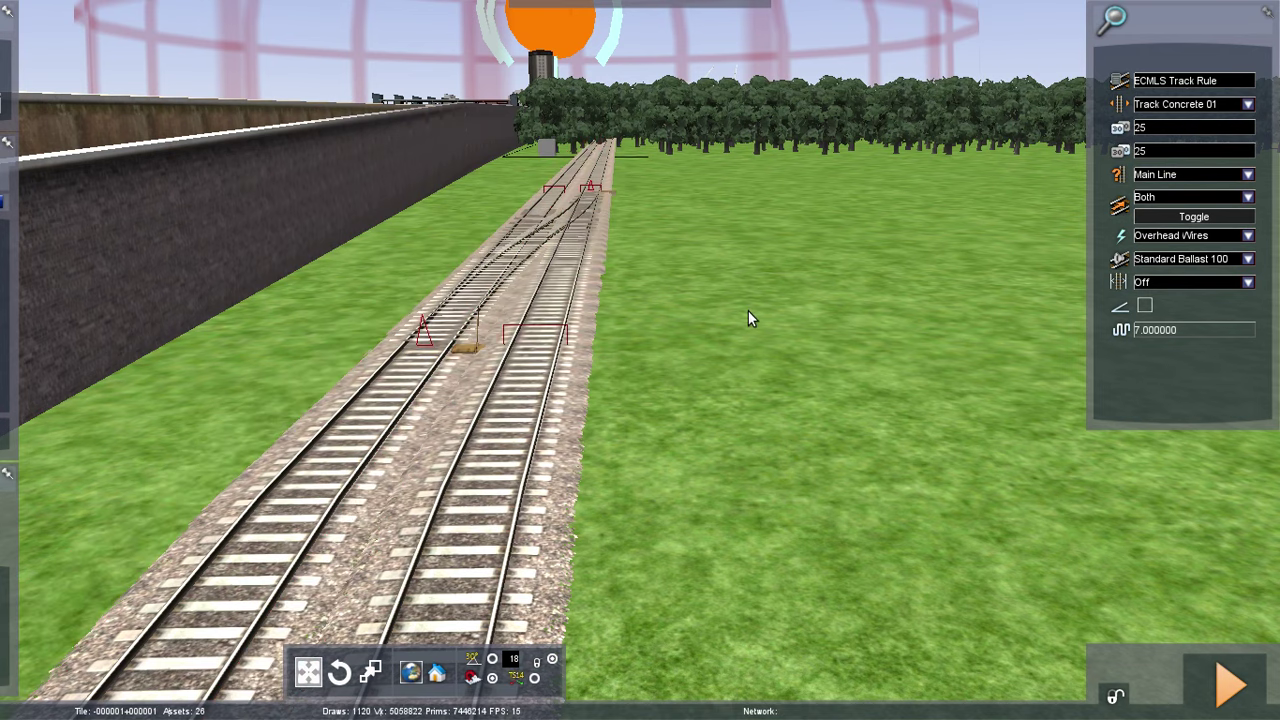
pyautogui.click(726, 316)
# Edit the gradients and raise the height point on the outer track among the trees
pyautogui.moveTo(75, 162)
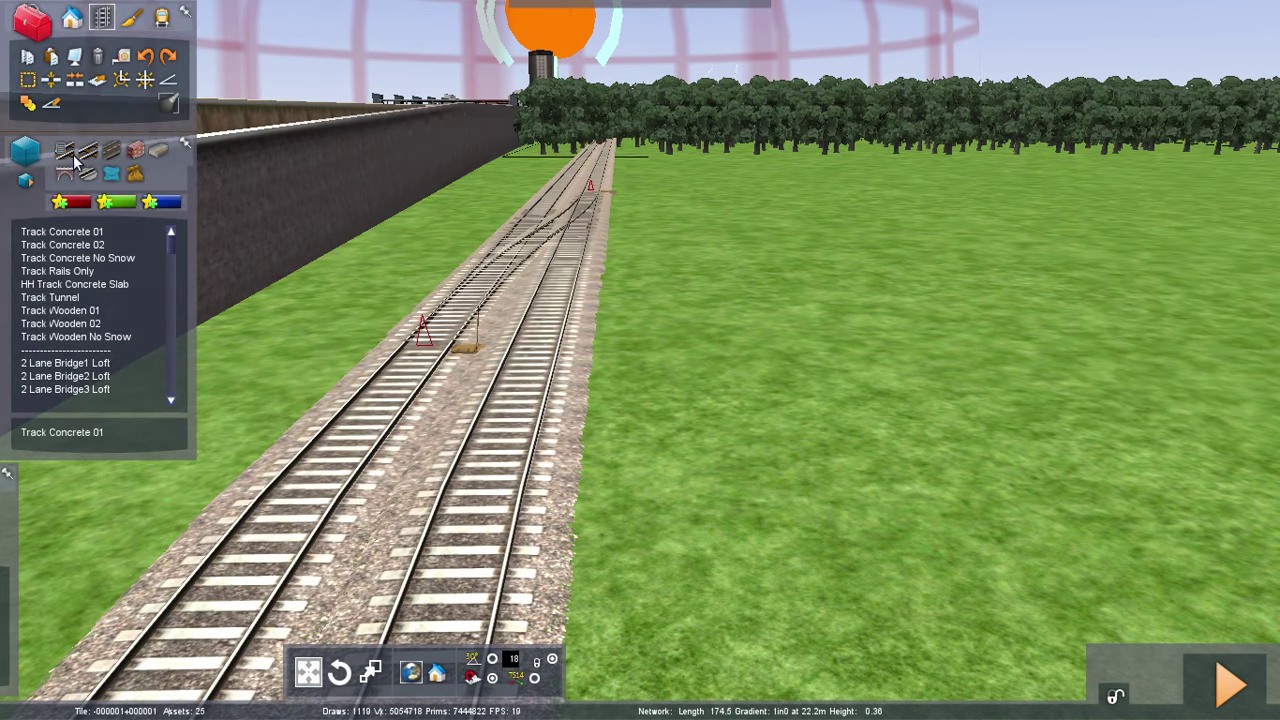
pyautogui.click(170, 83)
pyautogui.moveTo(730, 369)
pyautogui.mouseDown(button='right')
pyautogui.moveTo(736, 302)
pyautogui.moveTo(724, 302)
pyautogui.moveTo(700, 380)
pyautogui.moveTo(694, 330)
pyautogui.mouseUp(button='right')
pyautogui.press('Up')
pyautogui.press('Up')
pyautogui.press('Up')
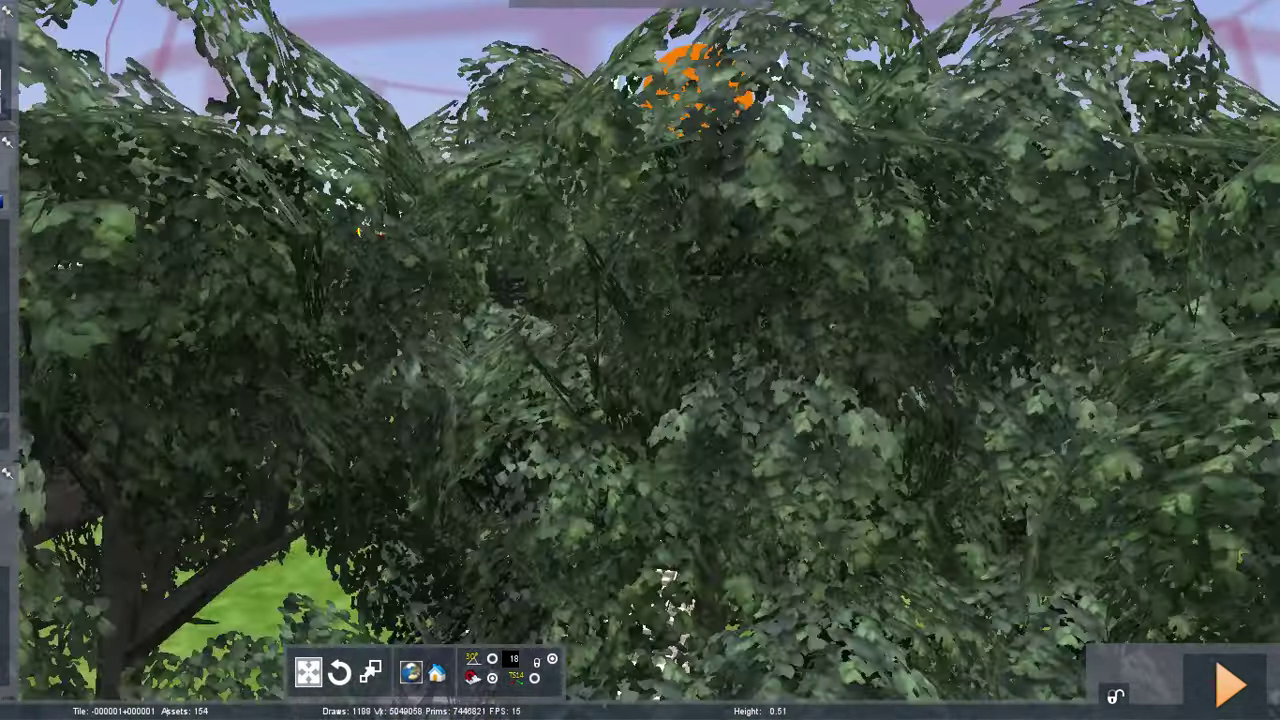
pyautogui.press('Down')
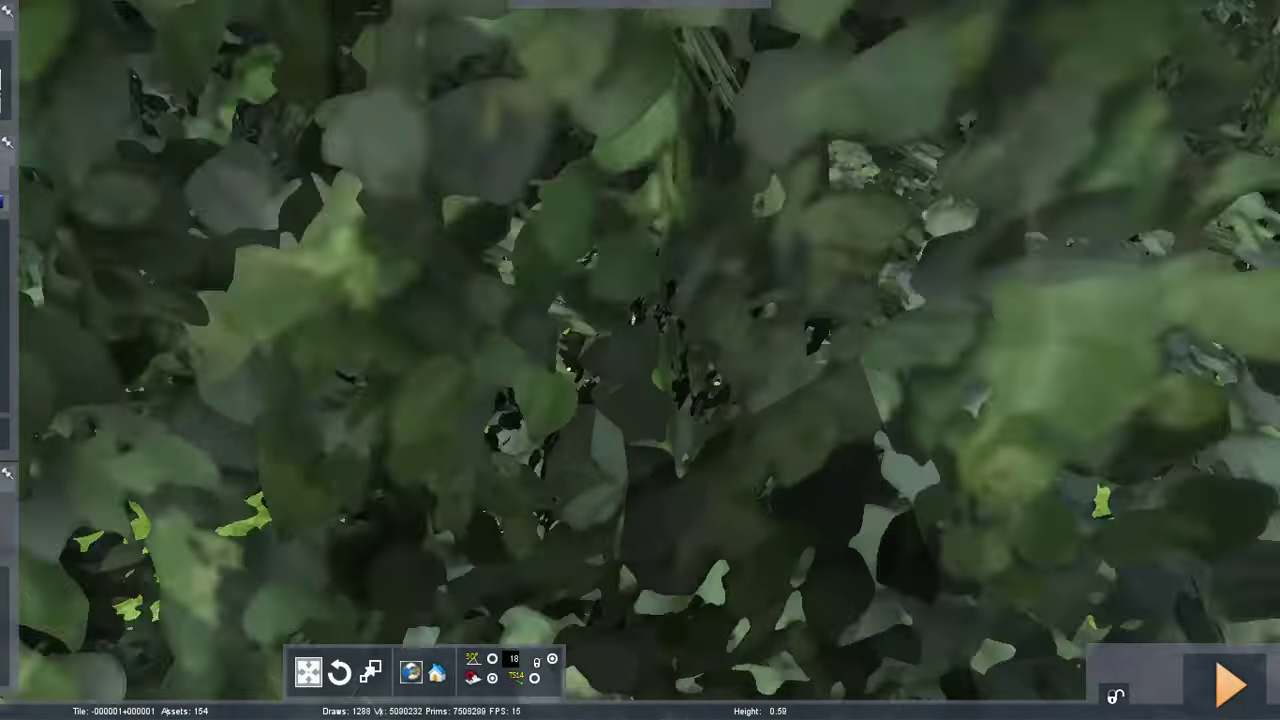
pyautogui.press('Up')
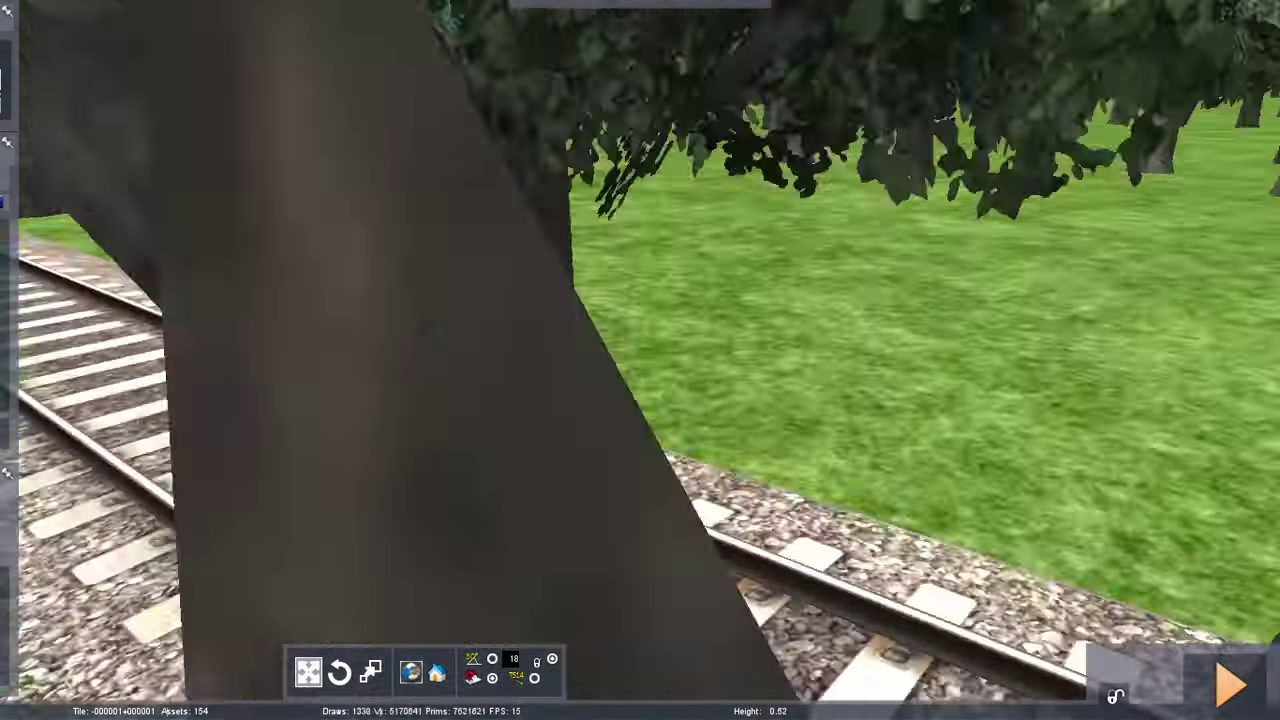
pyautogui.press('Right')
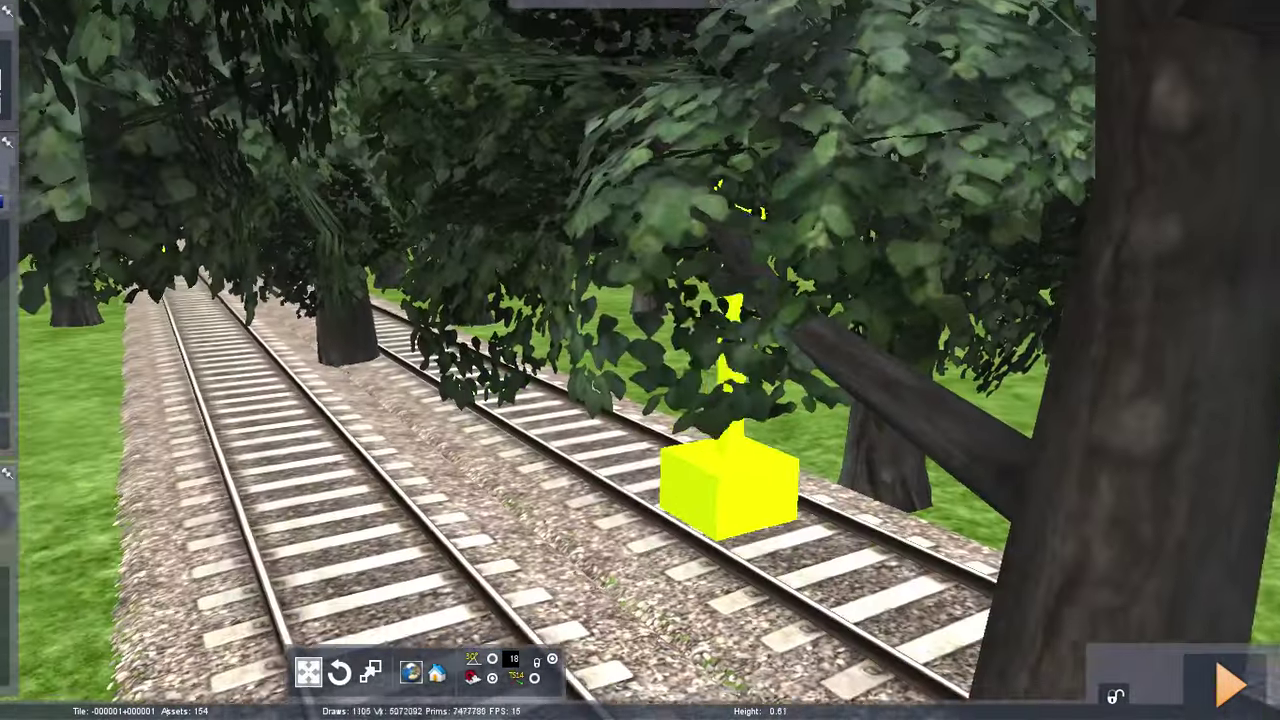
pyautogui.press('Up')
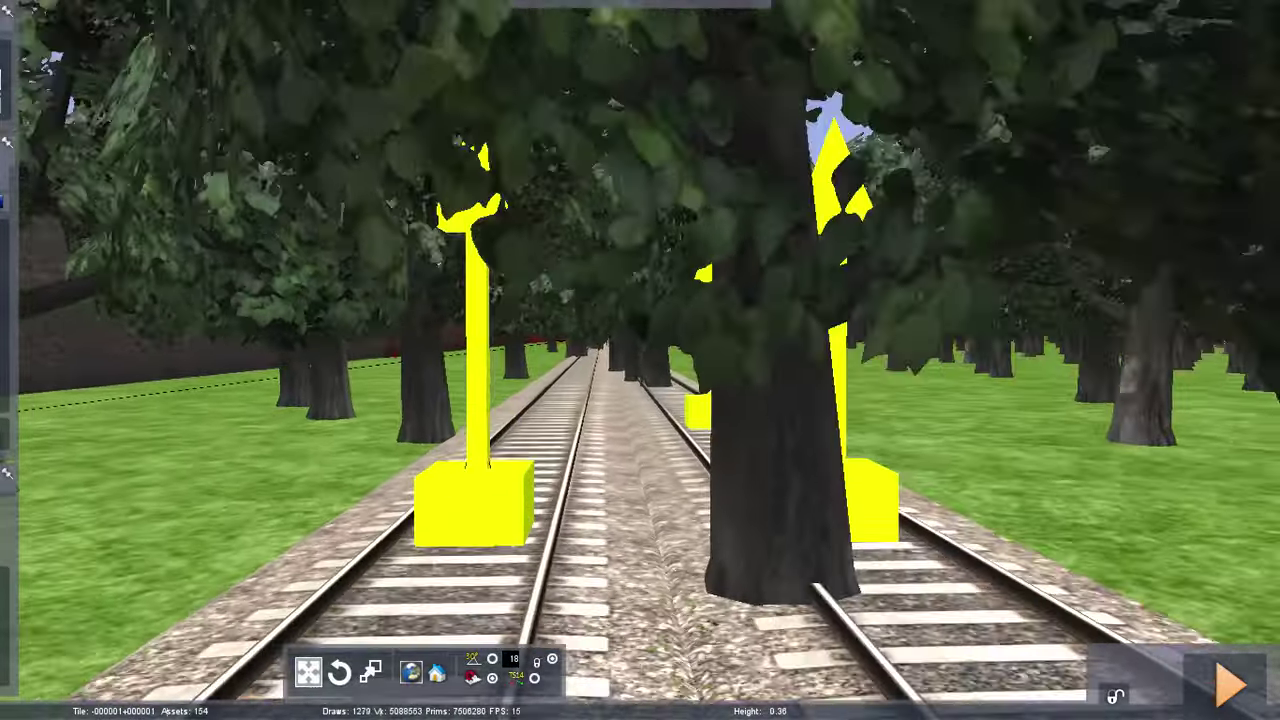
pyautogui.press('Down')
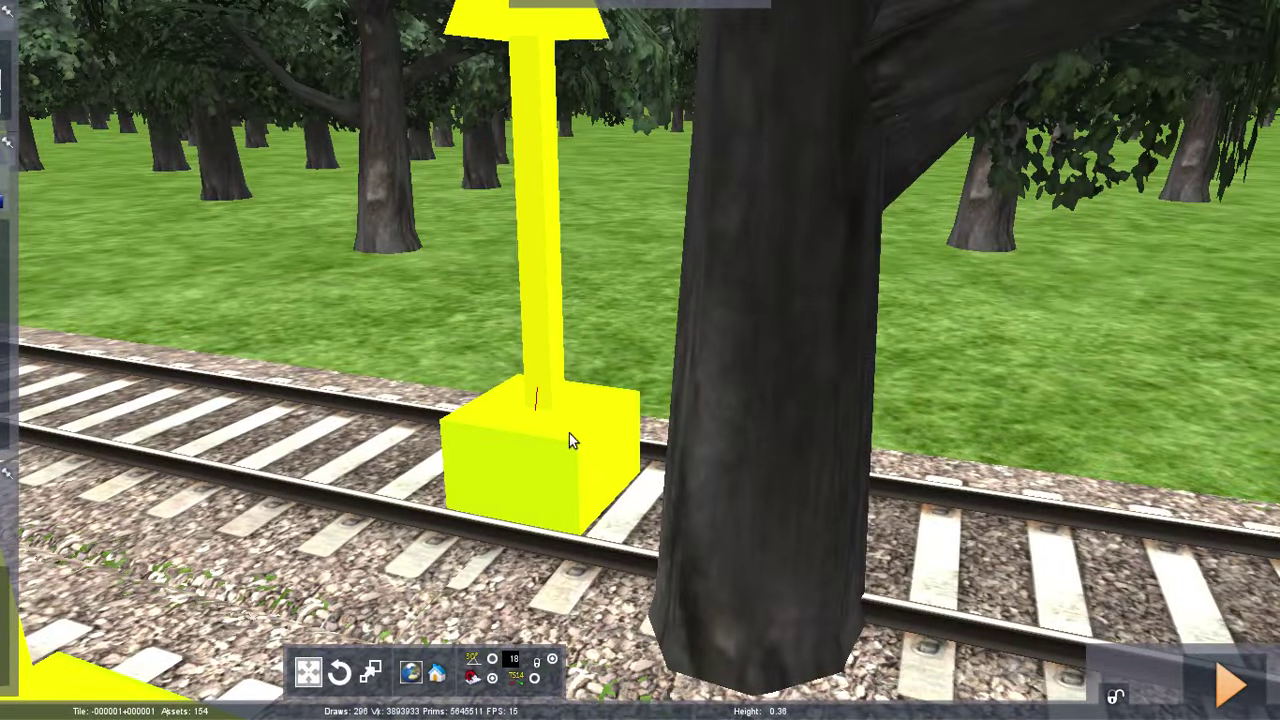
pyautogui.press('Up')
pyautogui.moveTo(563, 468)
pyautogui.mouseDown(button='right')
pyautogui.moveTo(563, 350)
pyautogui.moveTo(683, 498)
pyautogui.mouseUp(button='right')
pyautogui.press('Down')
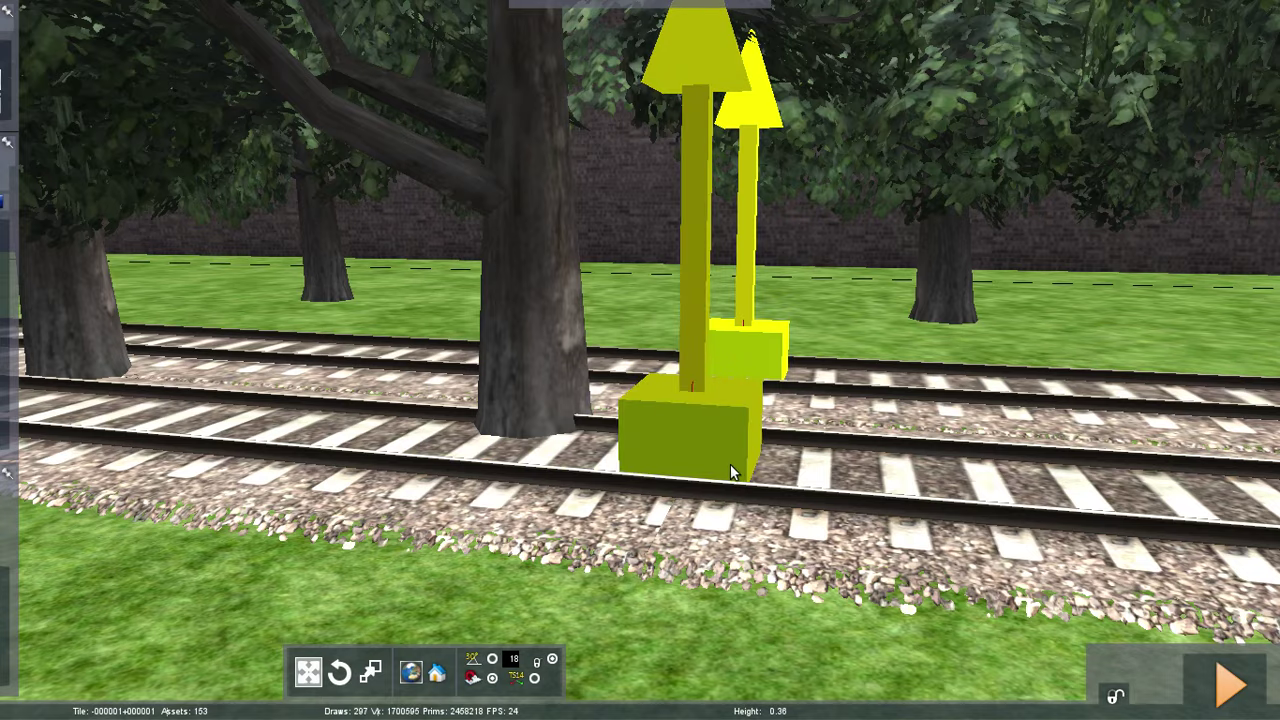
pyautogui.moveTo(735, 472); pyautogui.dragTo(731, 350)
# Try to raise the overlapping height points where the crossover joins the outer track so the adjoining sections meet
pyautogui.moveTo(731, 350)
pyautogui.mouseDown(button='right')
pyautogui.moveTo(728, 480)
pyautogui.moveTo(728, 343)
pyautogui.mouseUp(button='right')
pyautogui.press('Down')
pyautogui.press('Down')
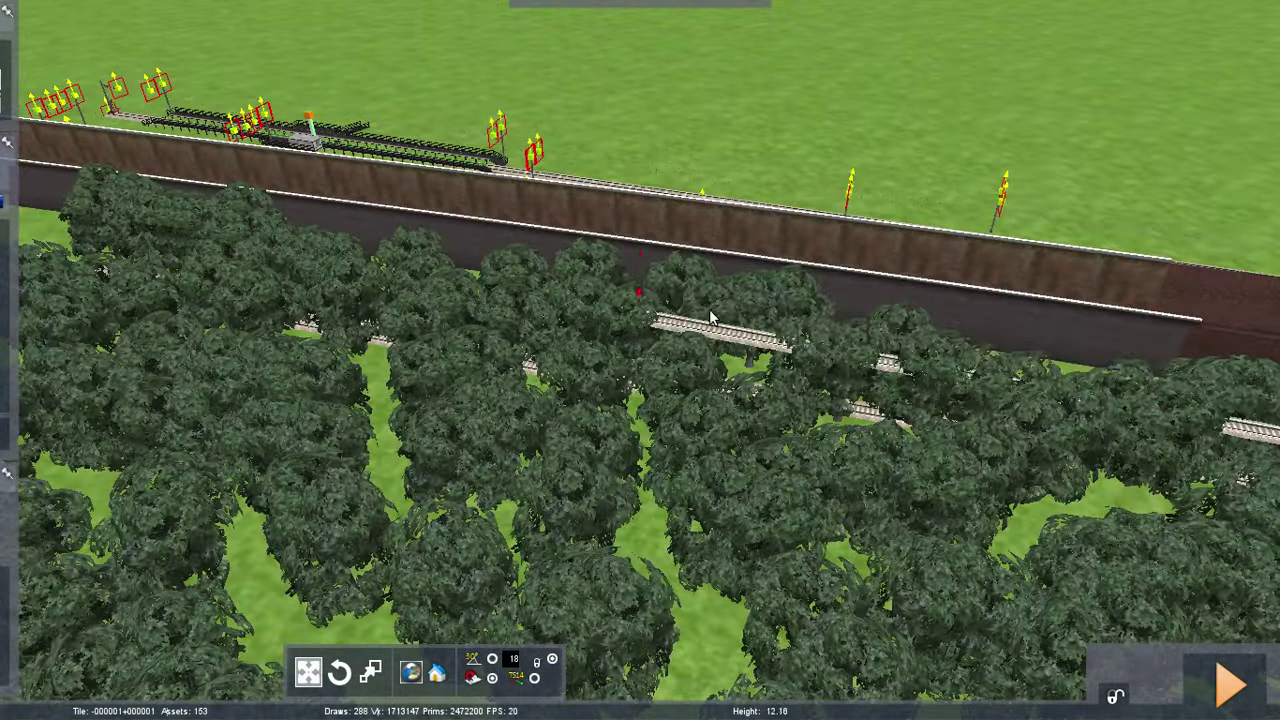
pyautogui.press('Up')
pyautogui.moveTo(645, 425)
pyautogui.mouseDown(button='right')
pyautogui.moveTo(604, 470)
pyautogui.moveTo(600, 390)
pyautogui.moveTo(610, 450)
pyautogui.moveTo(480, 390)
pyautogui.moveTo(460, 350)
pyautogui.moveTo(395, 365)
pyautogui.moveTo(650, 430)
pyautogui.moveTo(643, 417)
pyautogui.mouseUp(button='right')
pyautogui.press('Up')
pyautogui.press('Up')
pyautogui.press('Up')
pyautogui.press('Down')
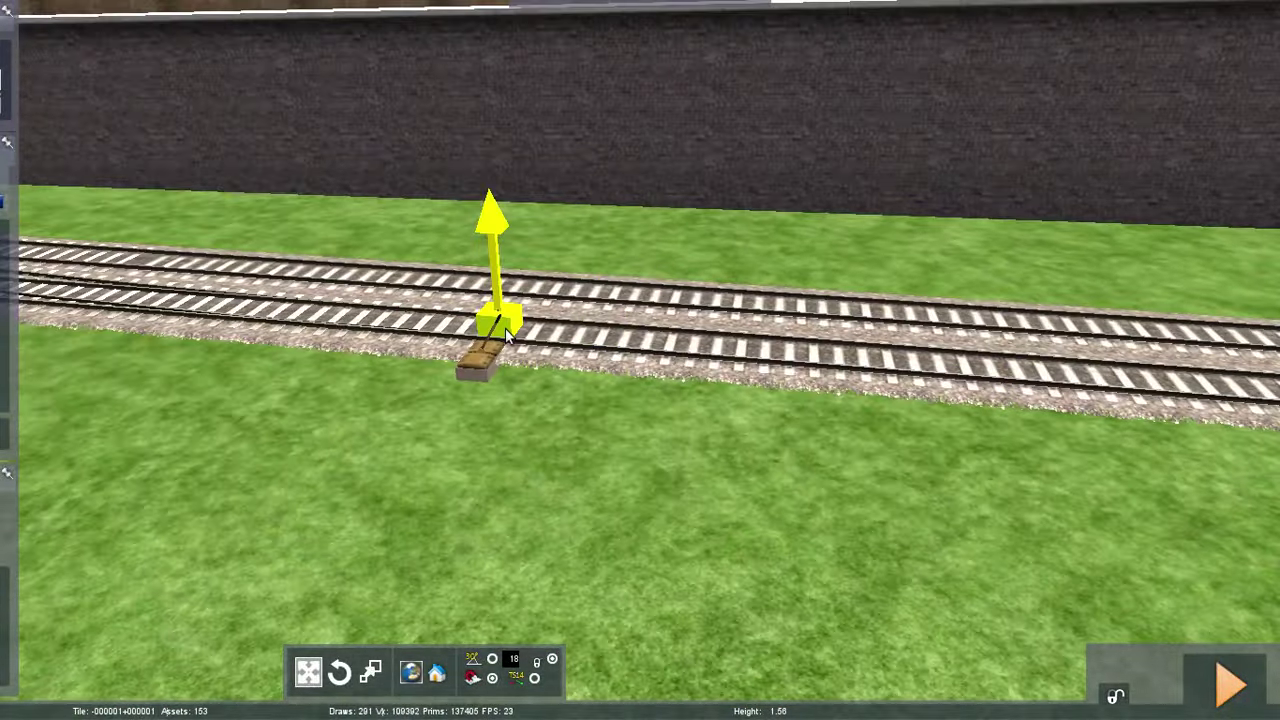
pyautogui.moveTo(521, 325); pyautogui.dragTo(514, 177)
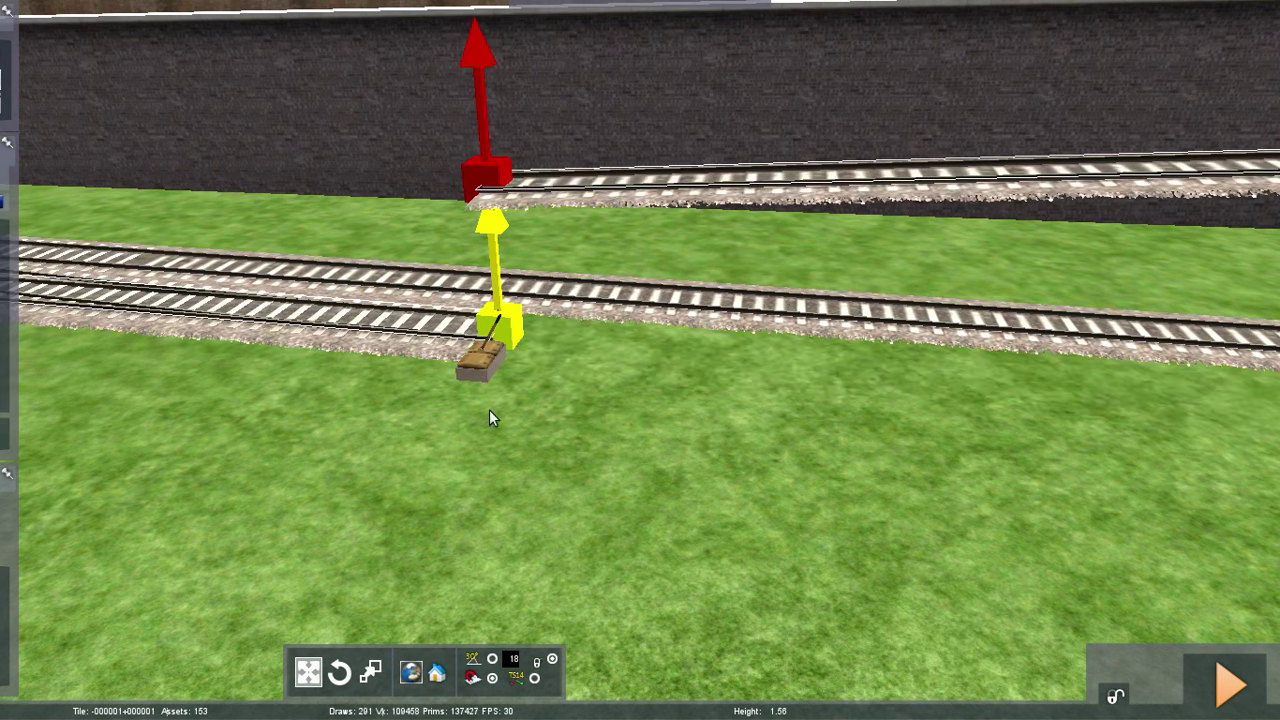
pyautogui.moveTo(489, 409); pyautogui.dragTo(380, 308, button='right')
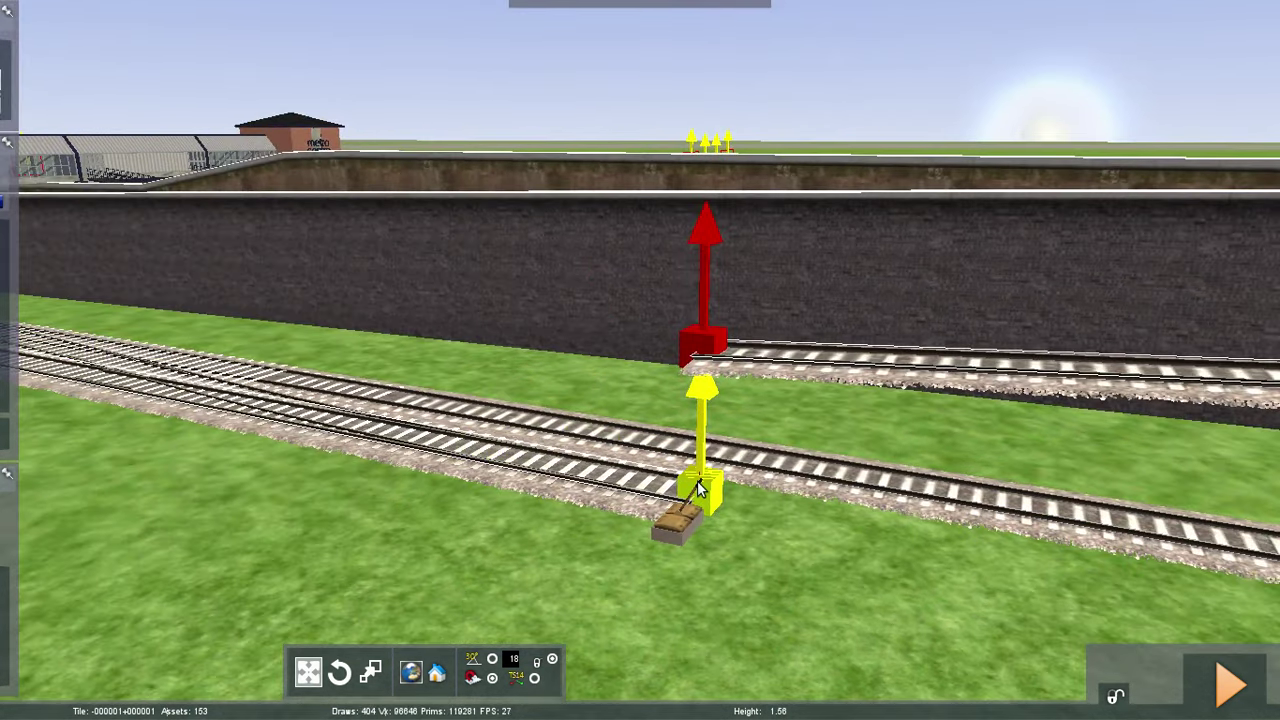
pyautogui.moveTo(699, 488); pyautogui.dragTo(703, 410)
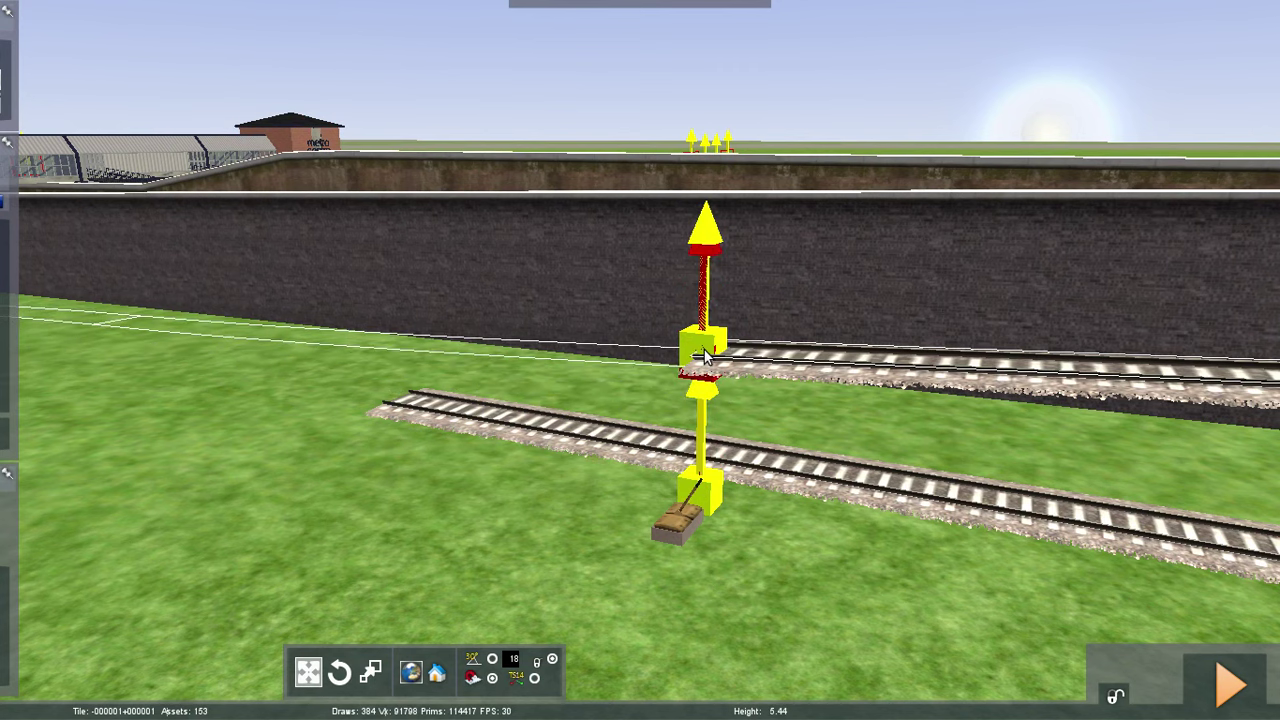
pyautogui.moveTo(705, 354); pyautogui.dragTo(705, 352)
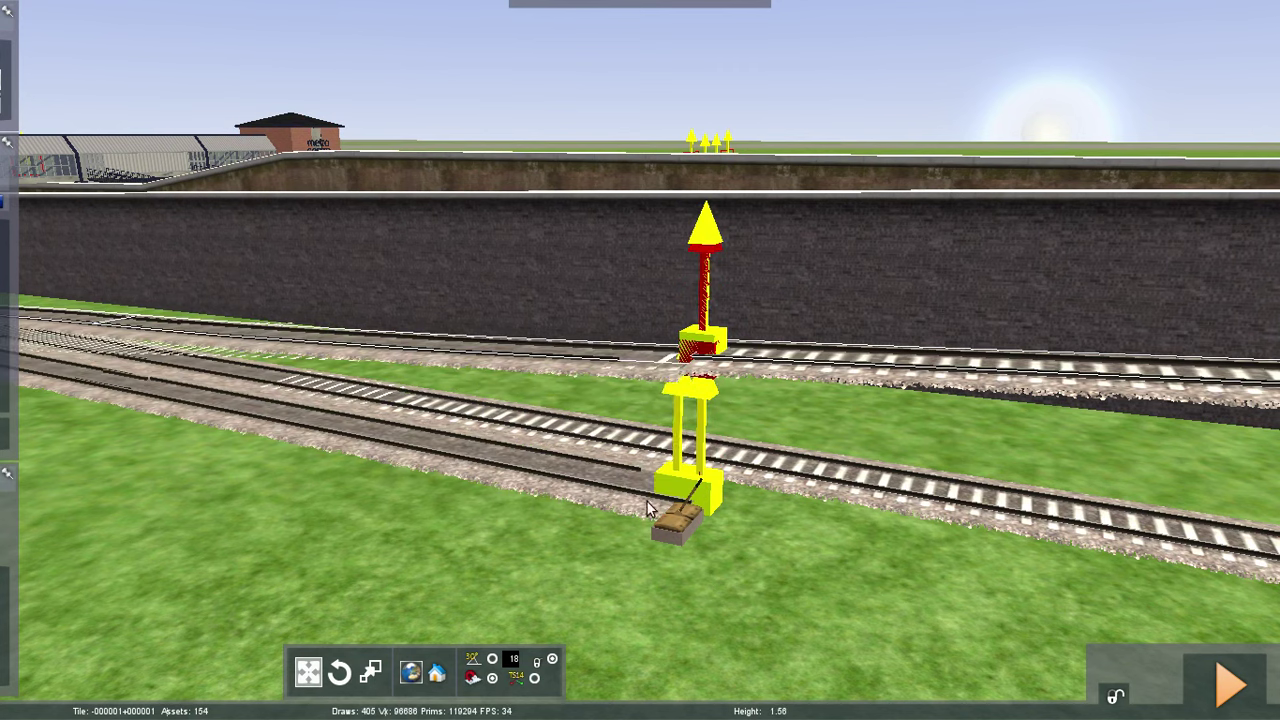
# Undo the height changes around the crossover on the outer track
pyautogui.moveTo(10, 60)
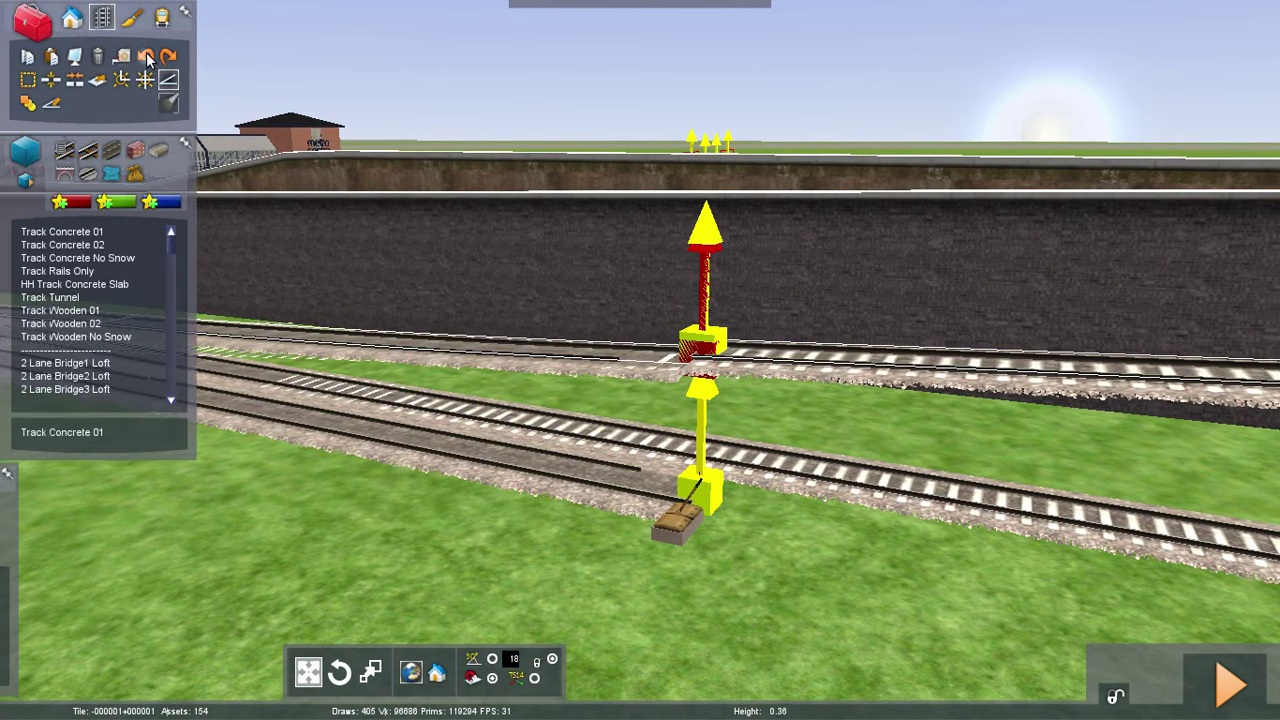
pyautogui.click(147, 60)
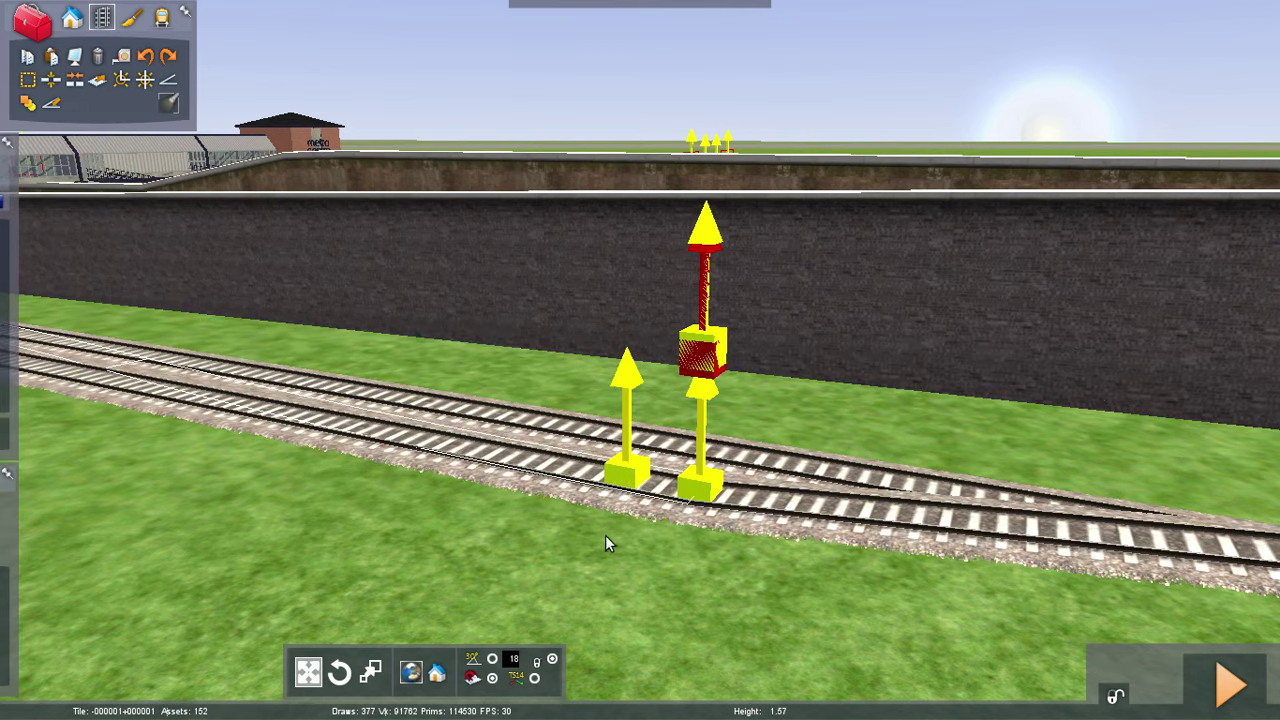
pyautogui.moveTo(609, 543)
pyautogui.mouseDown(button='right')
pyautogui.moveTo(480, 500)
pyautogui.moveTo(740, 590)
pyautogui.moveTo(856, 515)
pyautogui.mouseUp(button='right')
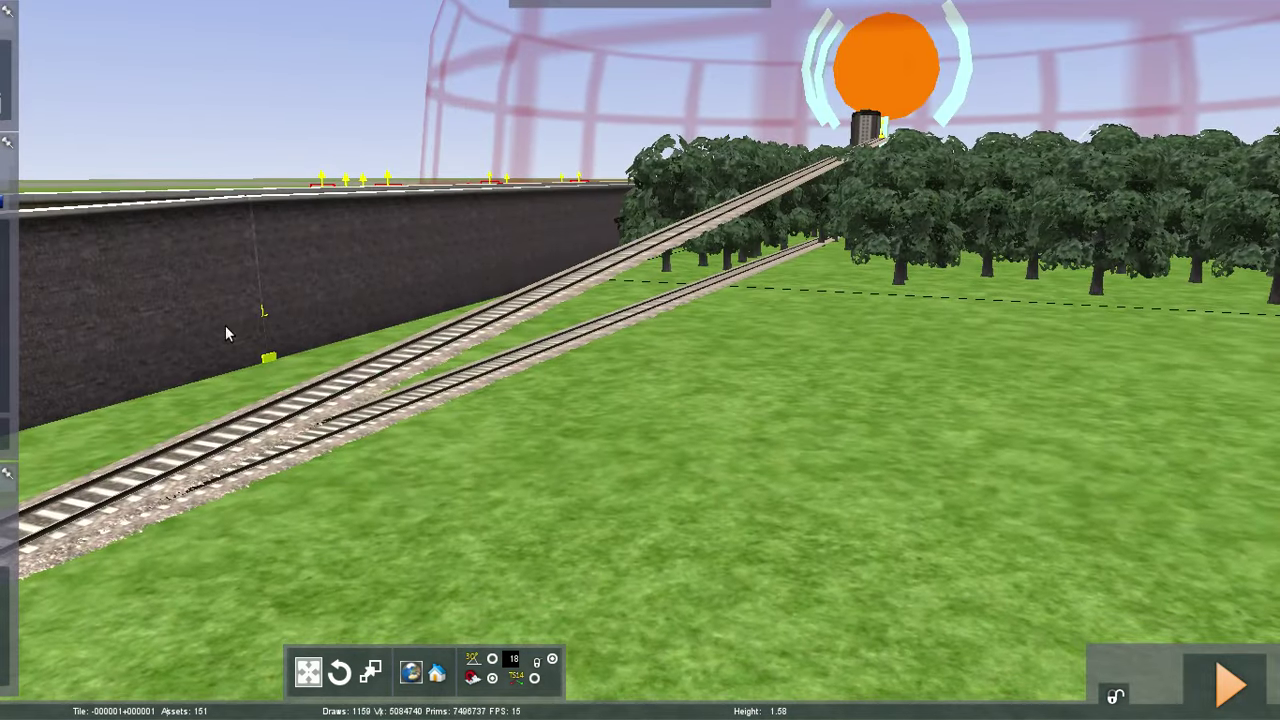
pyautogui.moveTo(6, 33)
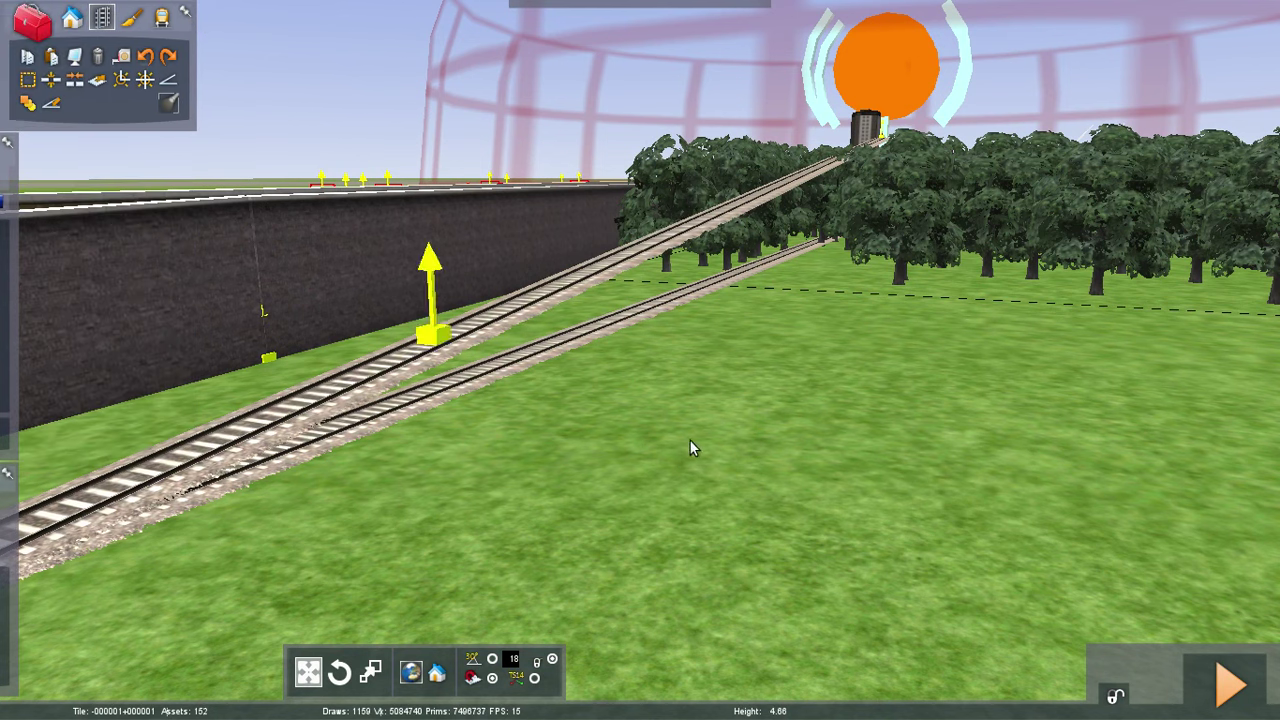
pyautogui.moveTo(690, 440); pyautogui.dragTo(567, 384, button='right')
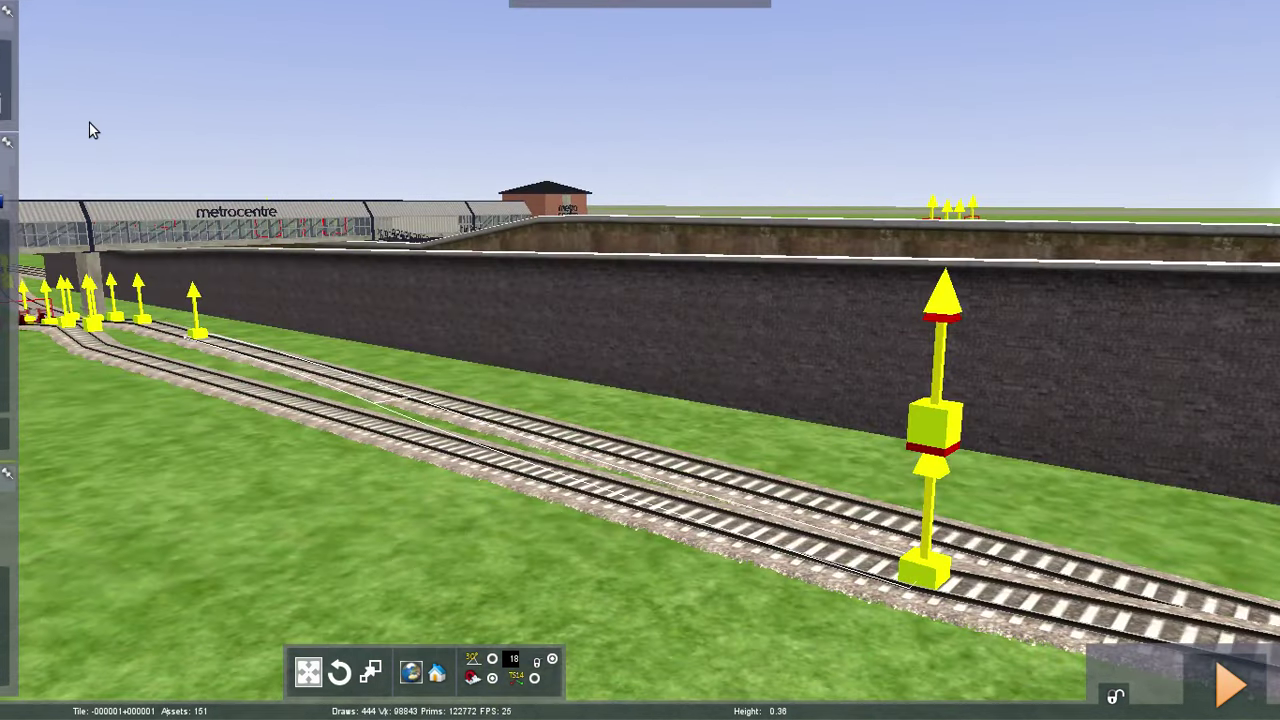
pyautogui.moveTo(6, 100)
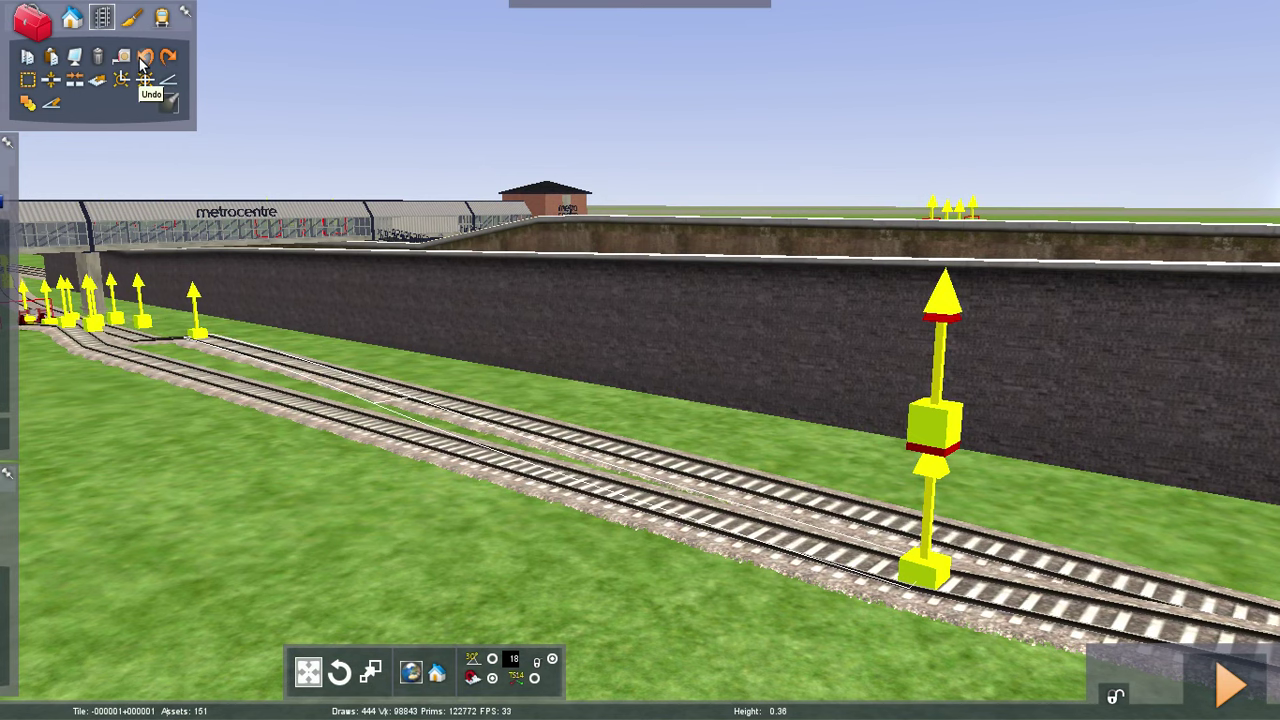
pyautogui.click(141, 57)
# Choose Track Concrete 01 at the branch's buffer stop, with both speed limits set to 115
pyautogui.moveTo(383, 484); pyautogui.dragTo(384, 487, button='right')
pyautogui.moveTo(704, 456); pyautogui.dragTo(662, 401, button='right')
pyautogui.press('Up')
pyautogui.press('Up')
pyautogui.moveTo(518, 259); pyautogui.dragTo(618, 266, button='right')
pyautogui.press('Down')
pyautogui.moveTo(22, 35)
pyautogui.moveTo(3, 237)
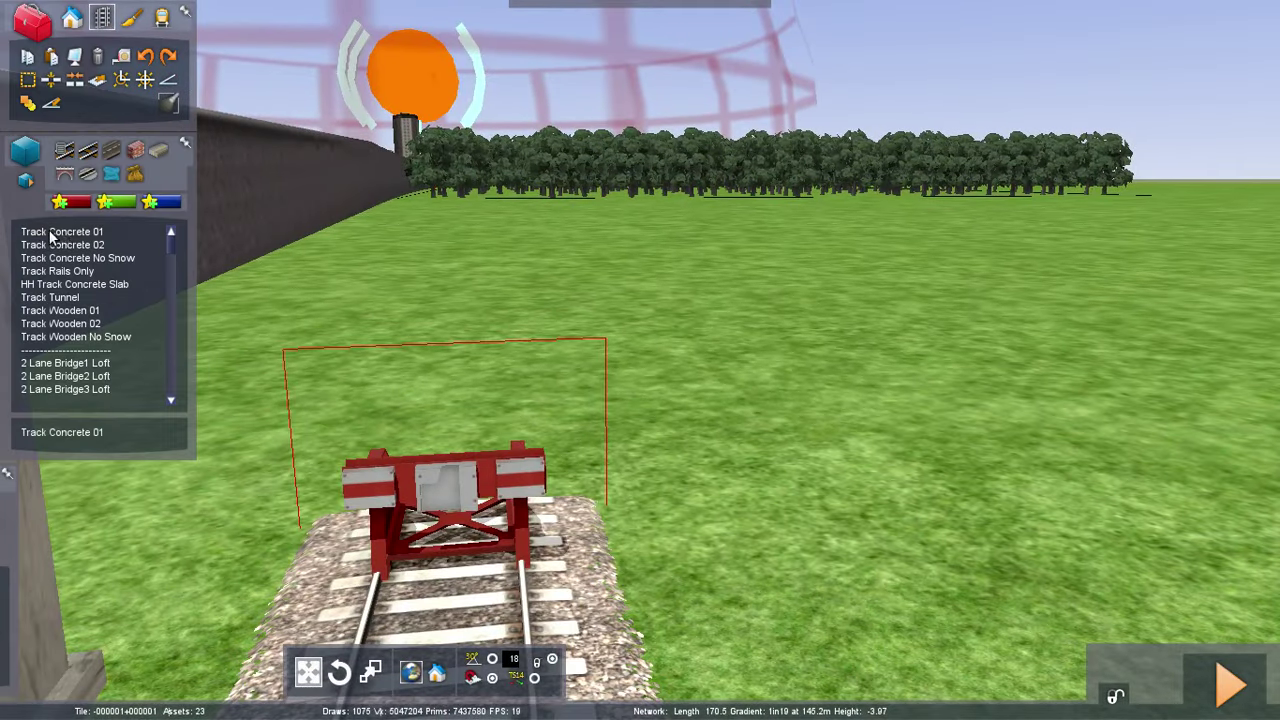
pyautogui.click(63, 236)
pyautogui.moveTo(1277, 42)
pyautogui.click(1165, 124)
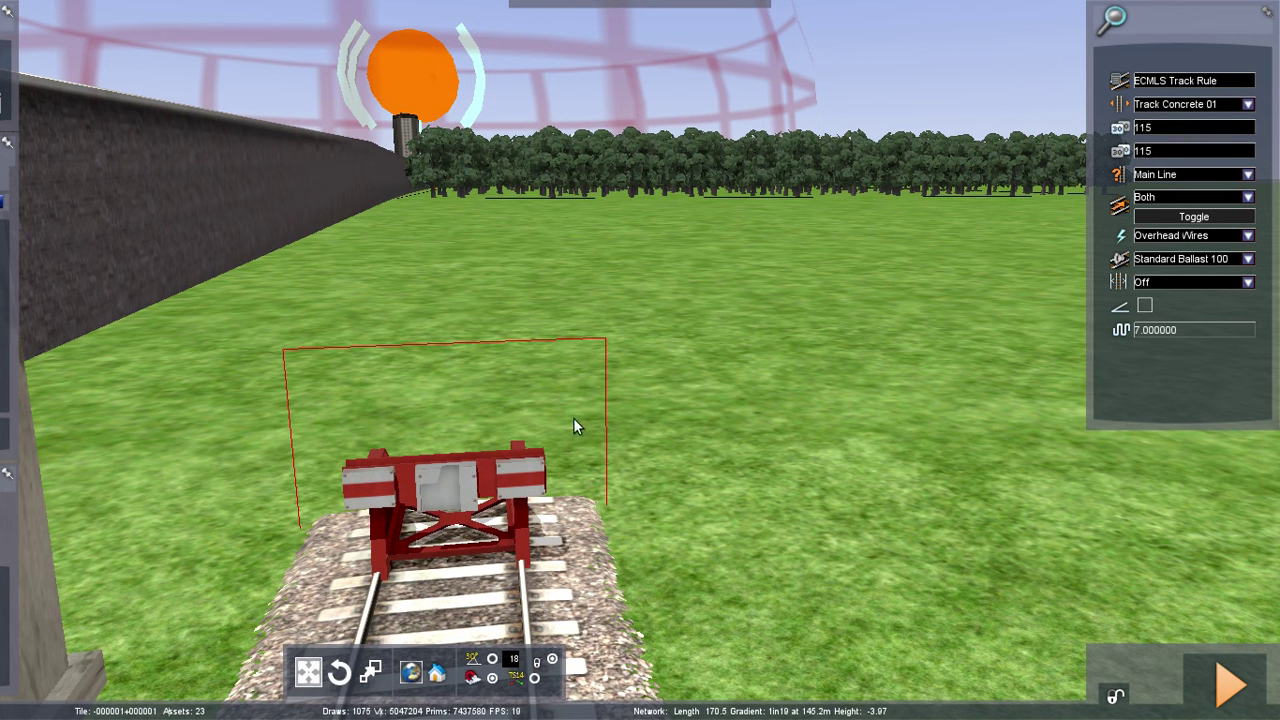
# Lay double track from the branch's buffer stop alongside the wall into the trees and finish laying it
pyautogui.moveTo(454, 492); pyautogui.dragTo(473, 147)
pyautogui.click(503, 190)
pyautogui.press('Up')
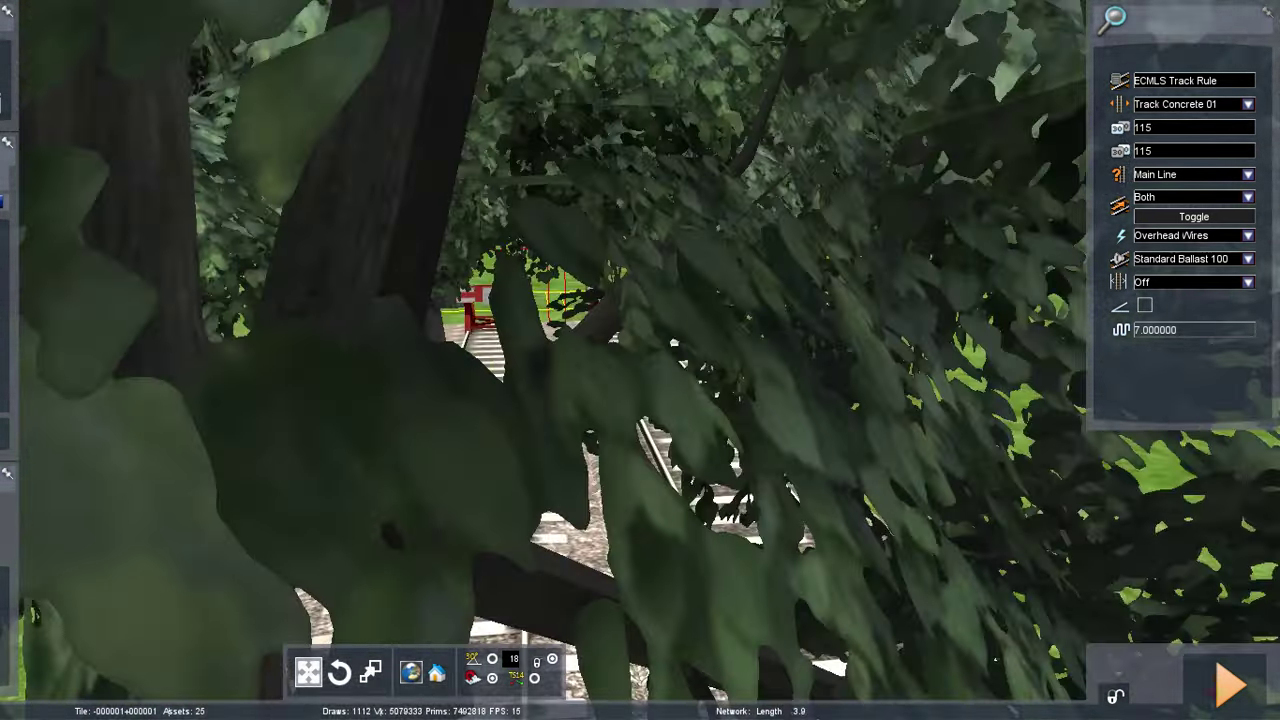
pyautogui.press('Up')
pyautogui.moveTo(516, 278)
pyautogui.mouseDown(button='right')
pyautogui.moveTo(520, 262)
pyautogui.moveTo(610, 282)
pyautogui.moveTo(516, 278)
pyautogui.mouseUp(button='right')
pyautogui.press('Down')
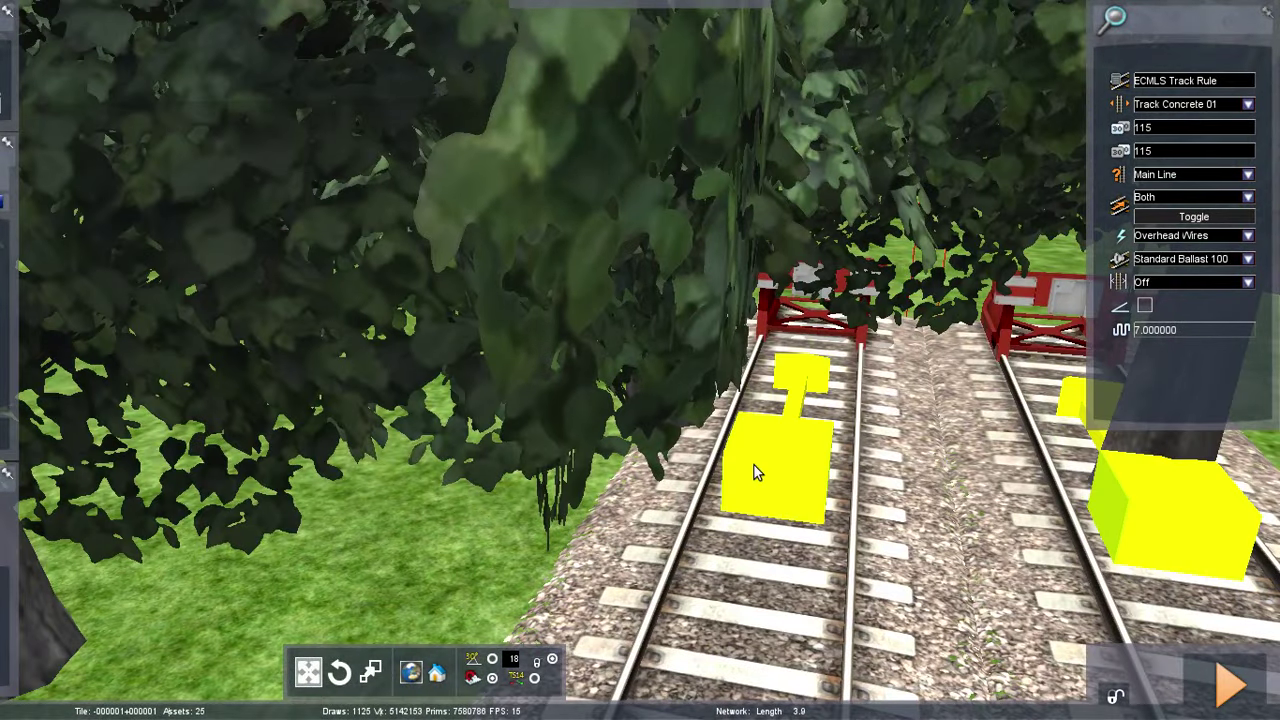
pyautogui.press('Up')
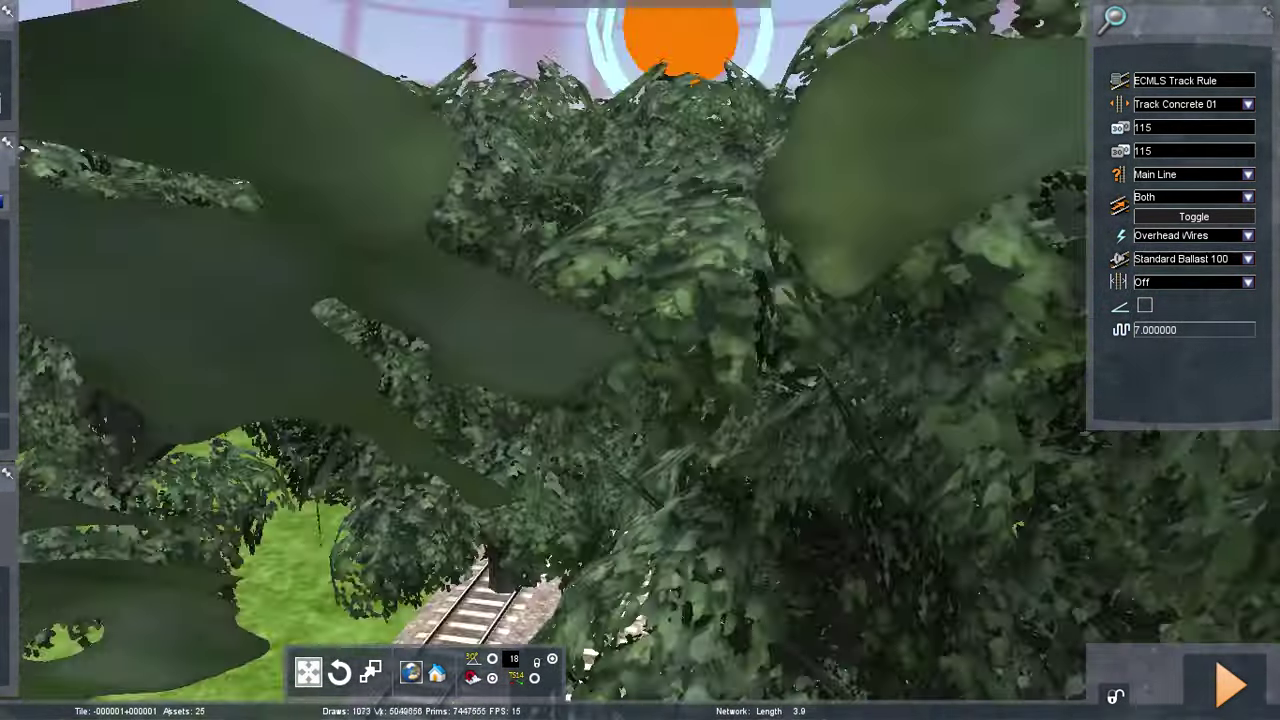
pyautogui.press('Down')
pyautogui.moveTo(516, 278); pyautogui.dragTo(748, 467, button='right')
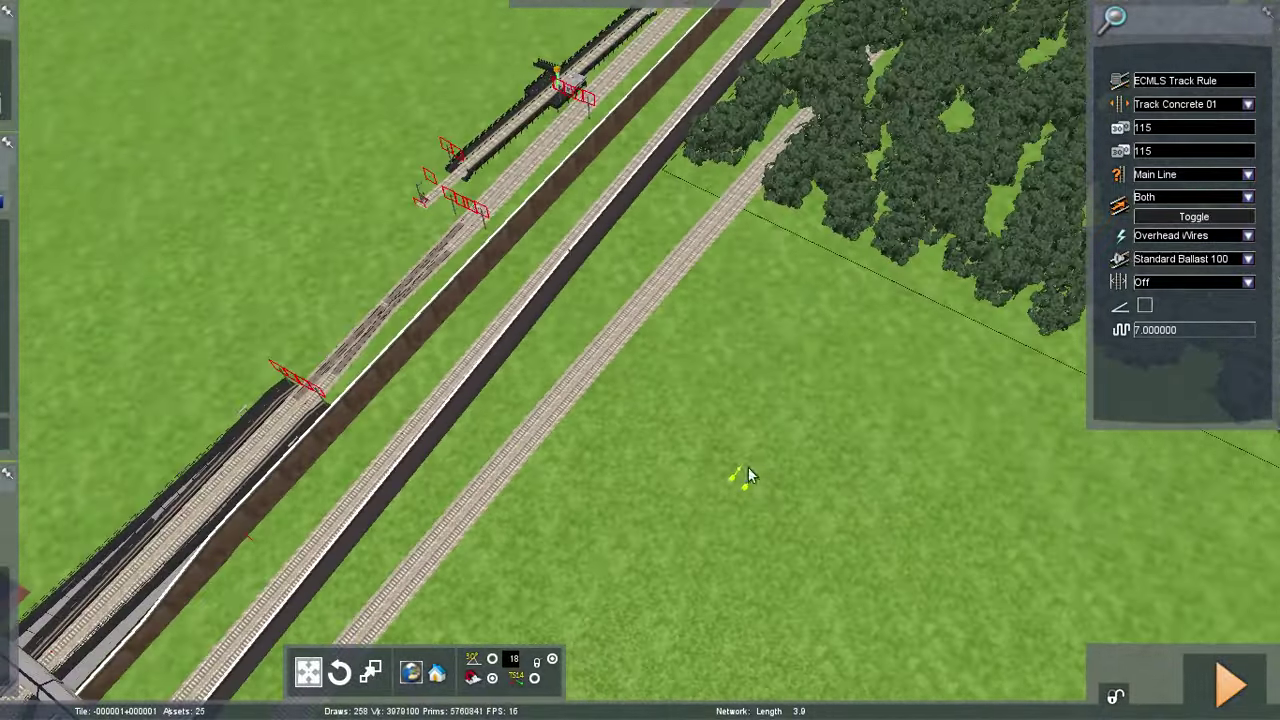
pyautogui.rightClick(742, 370)
# Use the gradient tool to raise the outer track's buffer-stop end among the trees to a height of about 21
pyautogui.moveTo(740, 373); pyautogui.dragTo(884, 304, button='right')
pyautogui.press('Up')
pyautogui.press('Up')
pyautogui.press('Up')
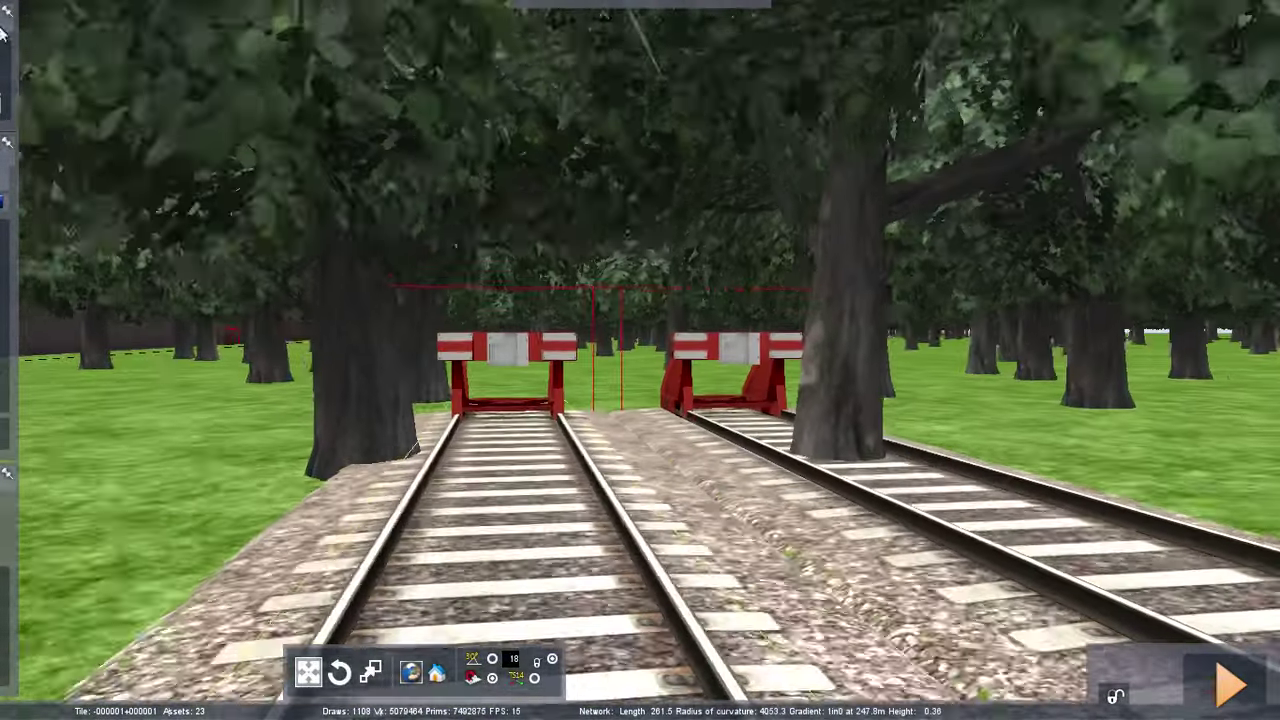
pyautogui.press('Up')
pyautogui.moveTo(133, 83)
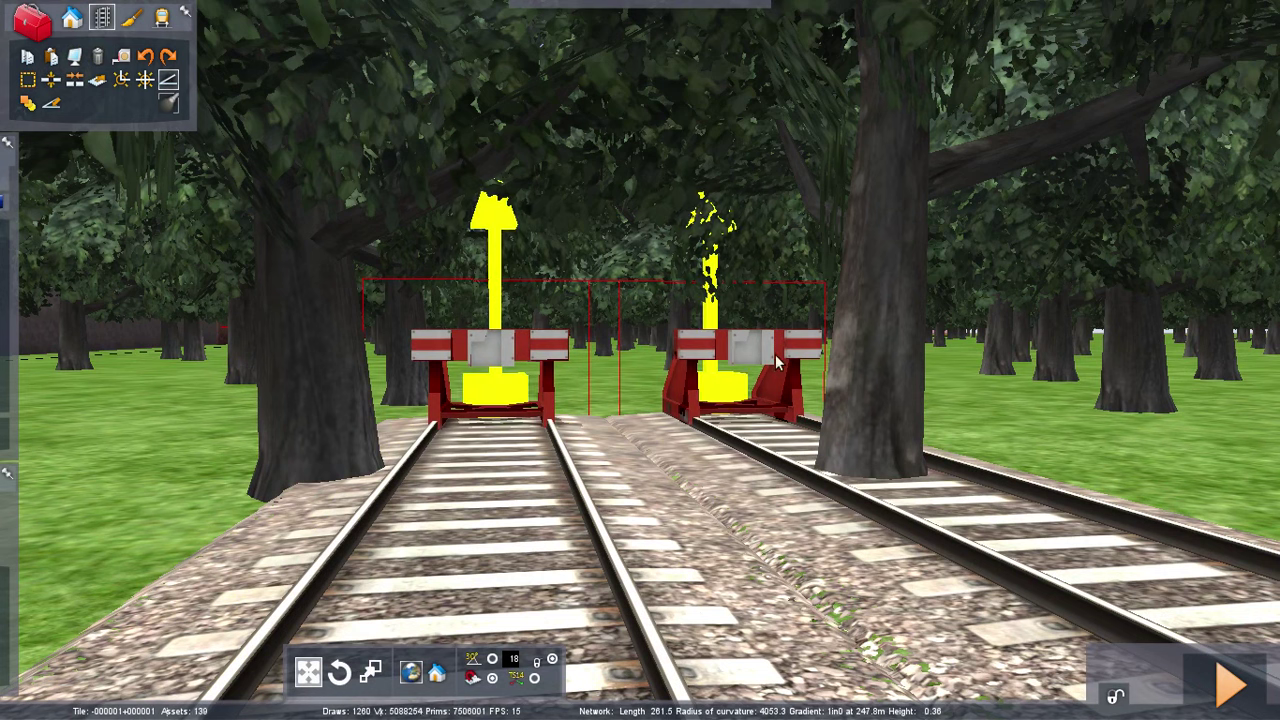
pyautogui.click(778, 362)
pyautogui.click(701, 351)
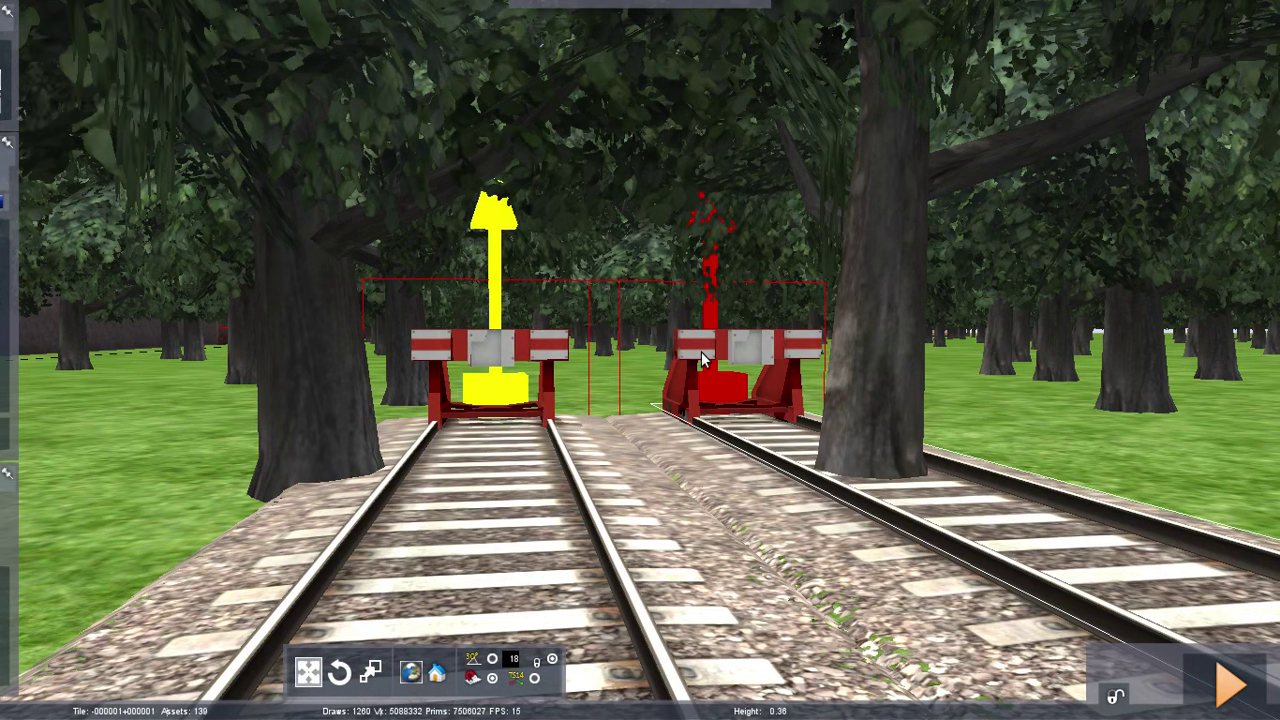
pyautogui.moveTo(720, 230); pyautogui.dragTo(734, 112)
pyautogui.moveTo(734, 112); pyautogui.dragTo(690, 300, button='right')
pyautogui.press('Down')
pyautogui.press('Down')
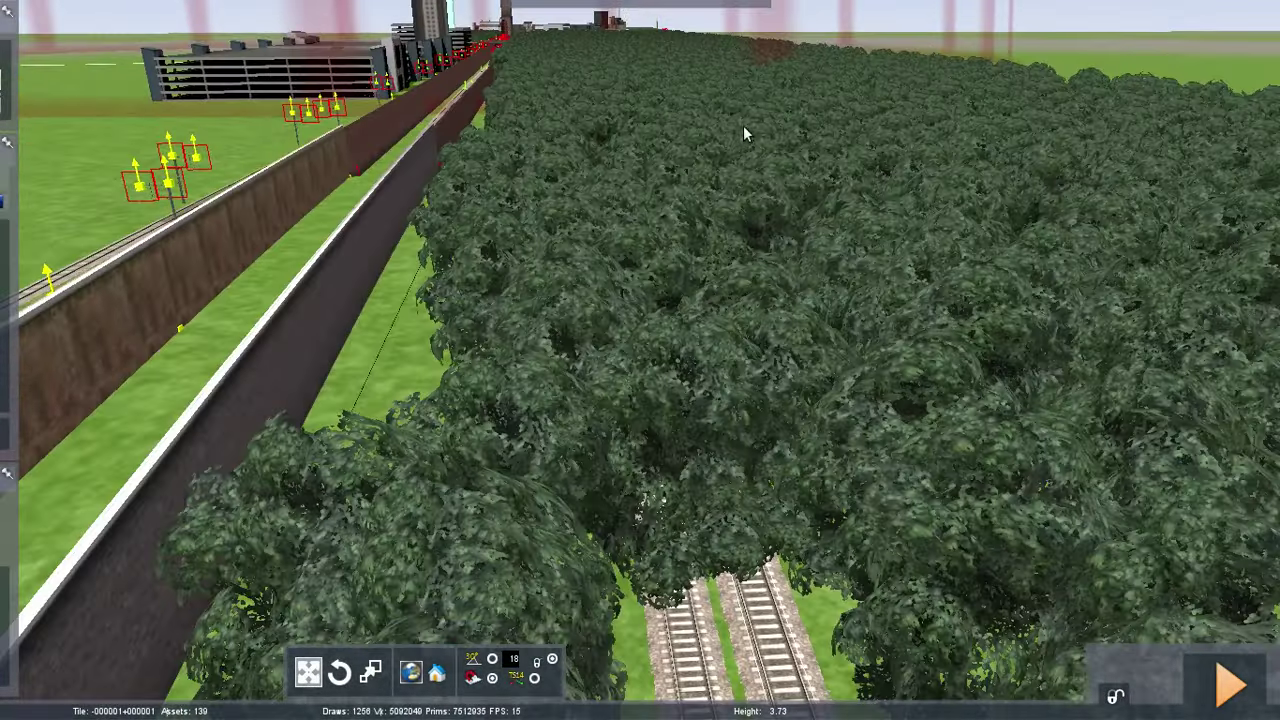
pyautogui.moveTo(743, 125); pyautogui.dragTo(737, 99)
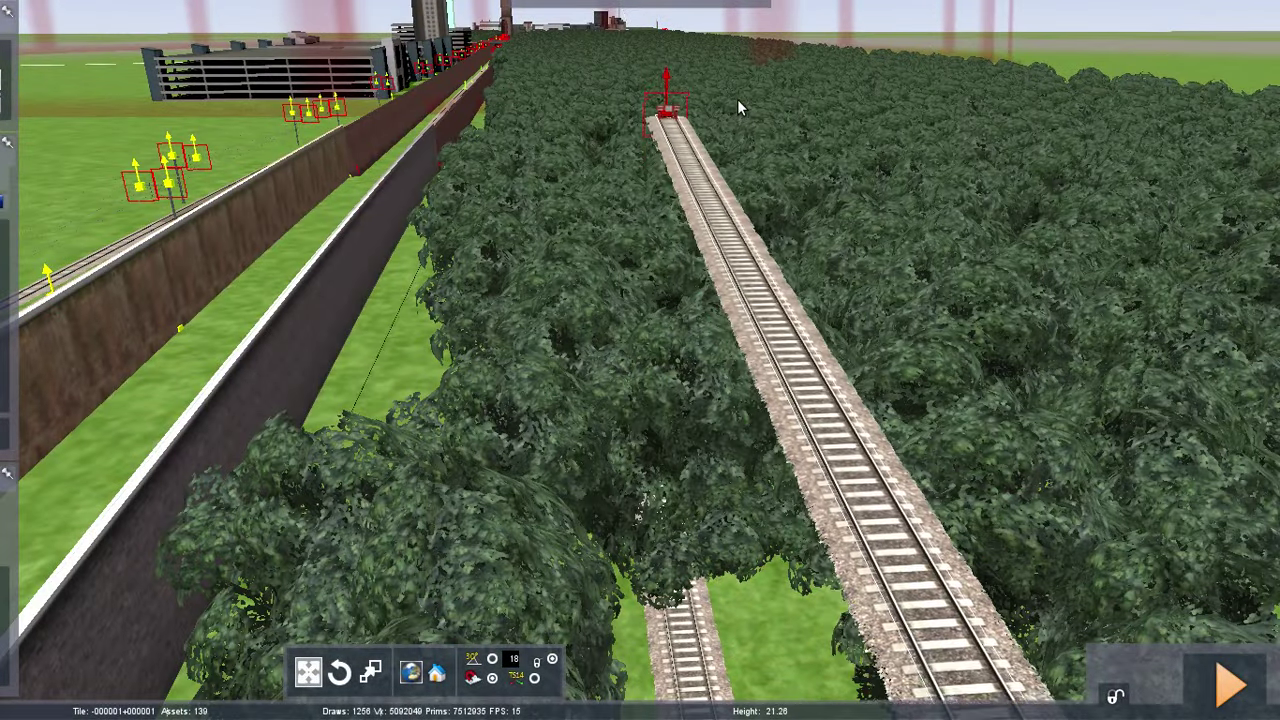
# Raise the adjacent track's buffer-stop end to a height of about 21.1, level with the neighbouring track
pyautogui.press('Up')
pyautogui.moveTo(684, 543); pyautogui.dragTo(672, 392, button='right')
pyautogui.press('Up')
pyautogui.press('Up')
pyautogui.moveTo(640, 552); pyautogui.dragTo(608, 476)
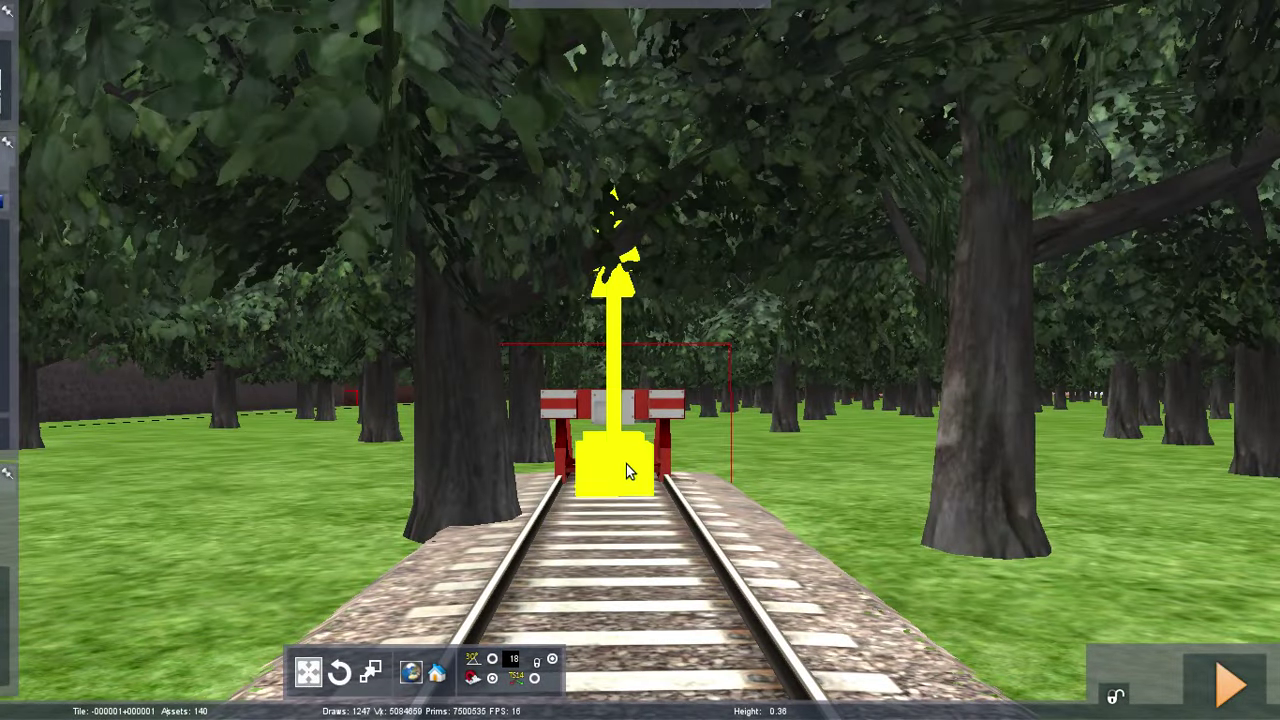
pyautogui.moveTo(623, 453); pyautogui.dragTo(634, 378)
pyautogui.moveTo(634, 378); pyautogui.dragTo(612, 458, button='right')
pyautogui.press('Down')
pyautogui.press('Down')
pyautogui.press('Up')
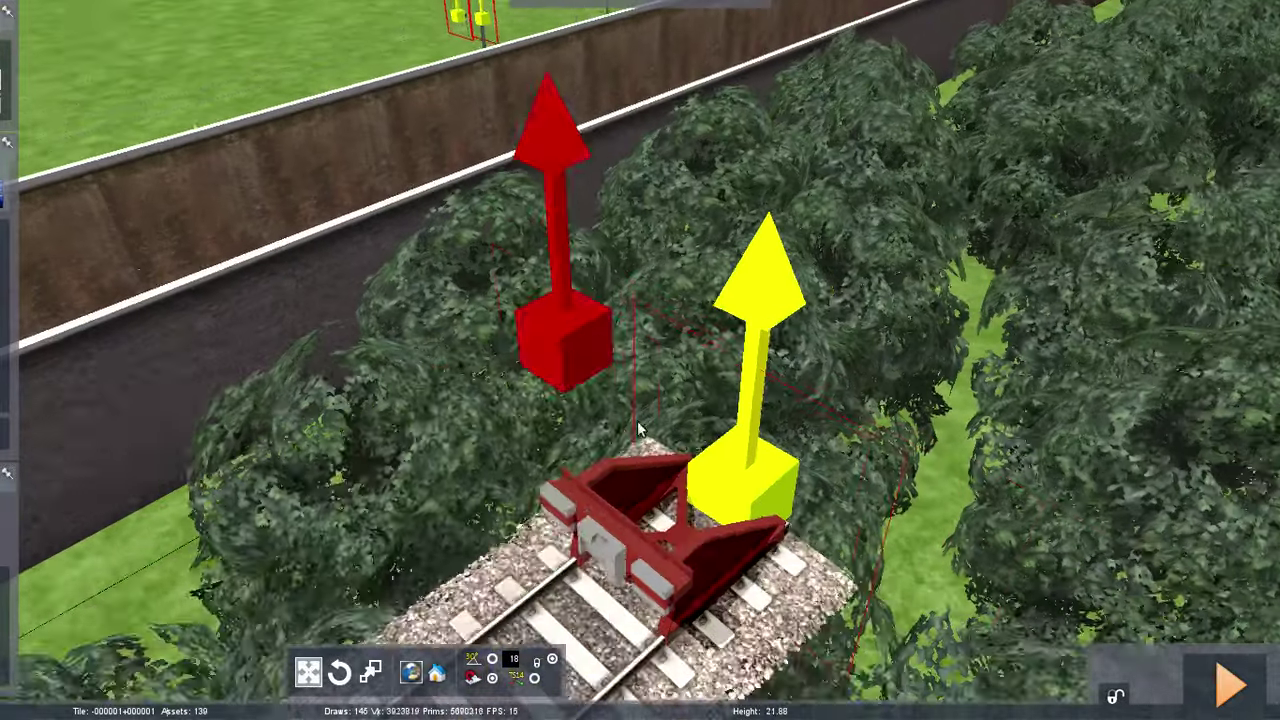
pyautogui.moveTo(620, 350); pyautogui.dragTo(654, 396)
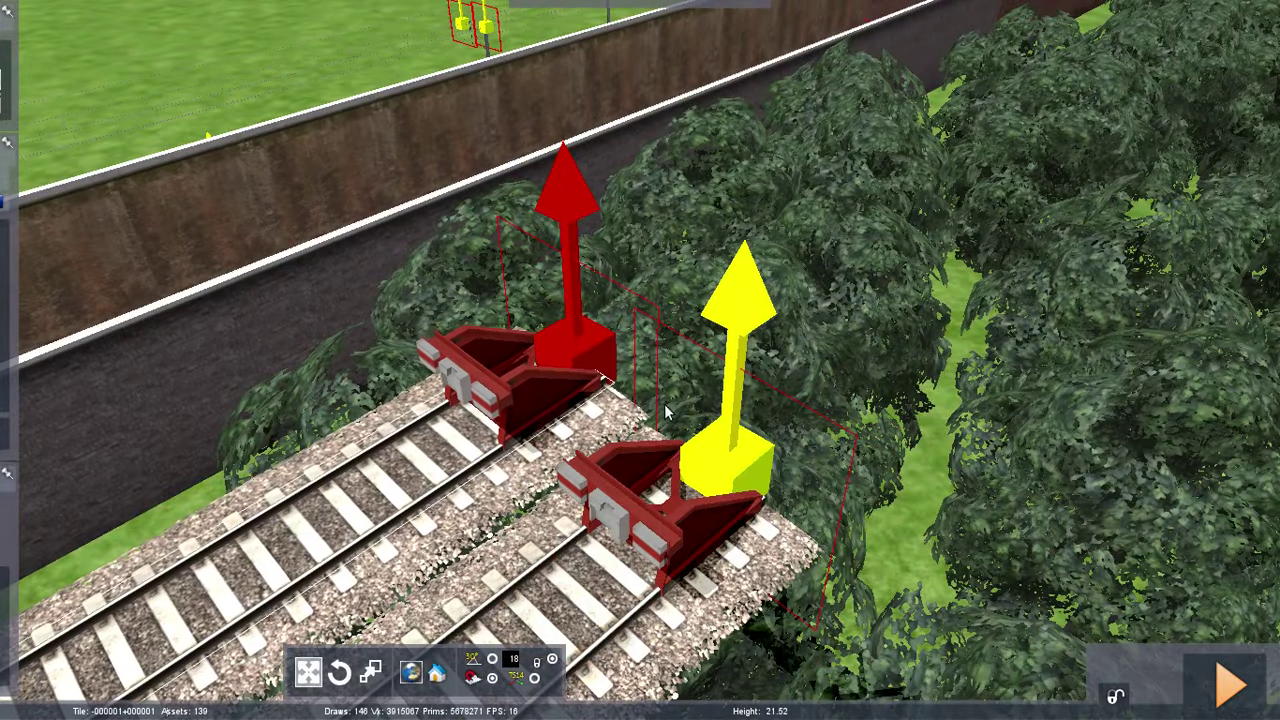
pyautogui.press('pagedown')
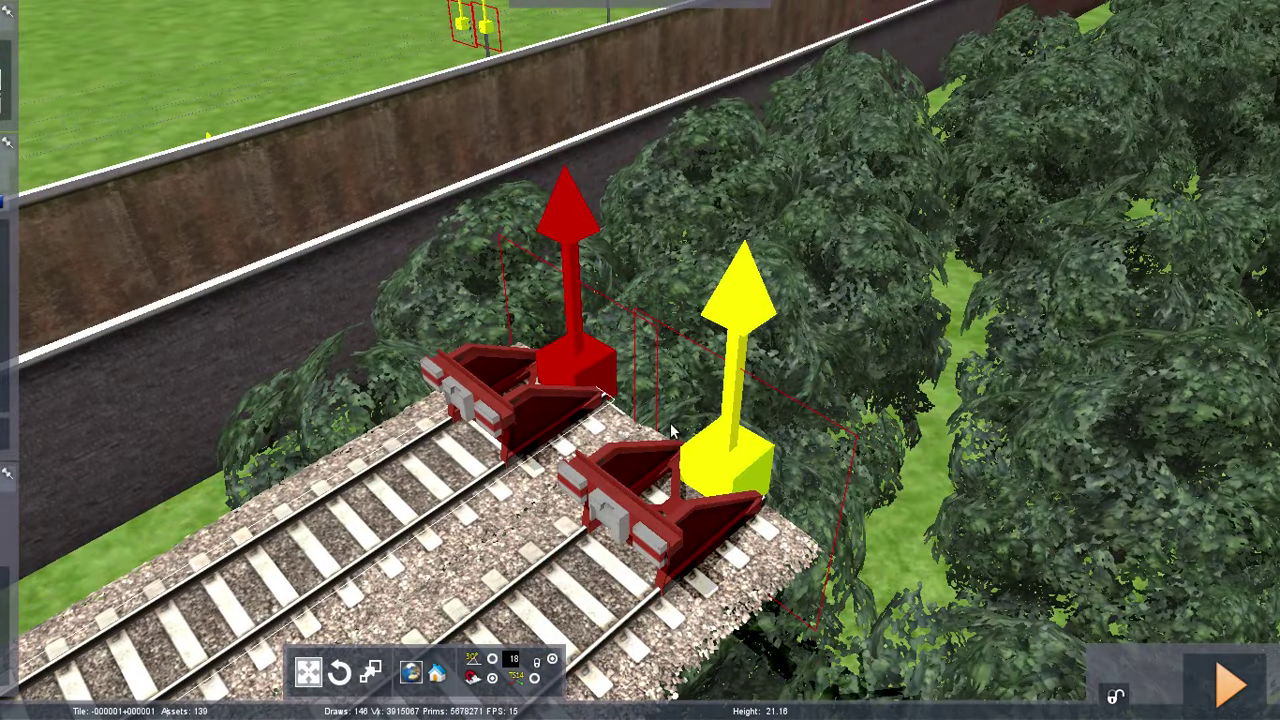
pyautogui.click(676, 432)
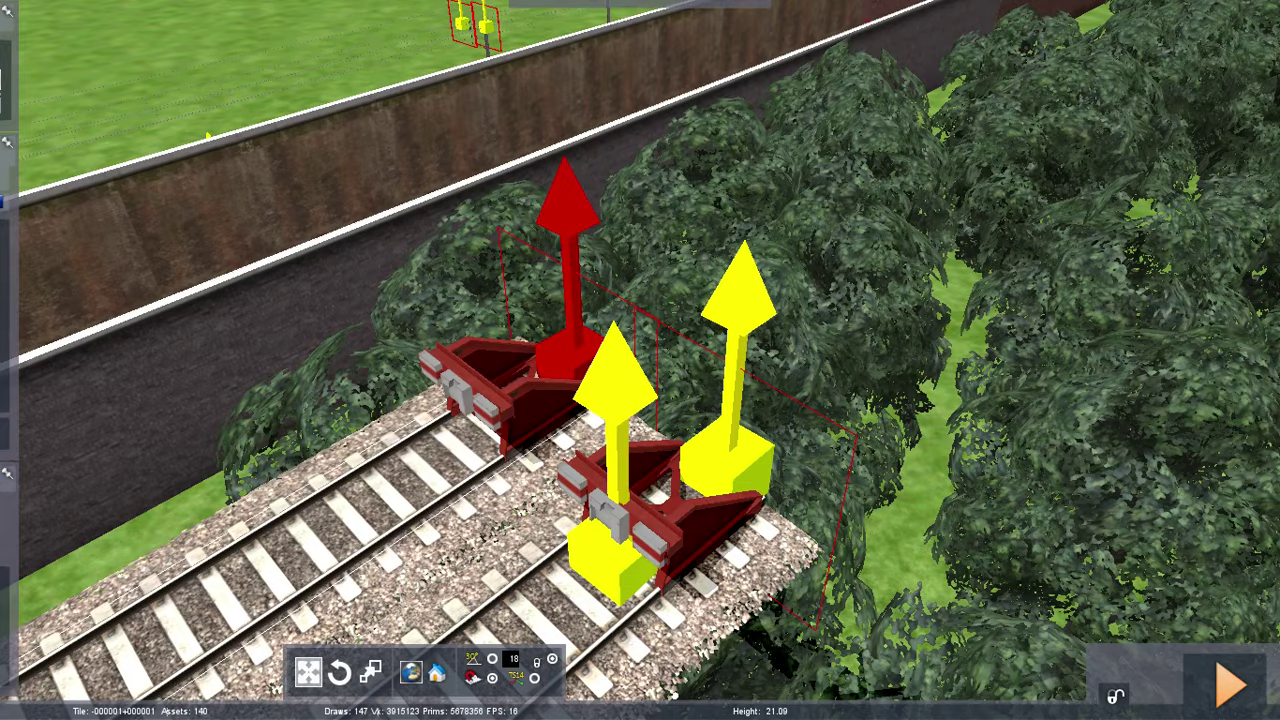
# Show the height points at the branch's start near the footbridge and add more on the through track either side of the buffer stop
pyautogui.moveTo(528, 512); pyautogui.dragTo(503, 552, button='right')
pyautogui.rightClick(535, 530)
pyautogui.press('Up')
pyautogui.press('Down')
pyautogui.press('Up')
pyautogui.press('Up')
pyautogui.press('Down')
pyautogui.press('Up')
pyautogui.moveTo(3, 316)
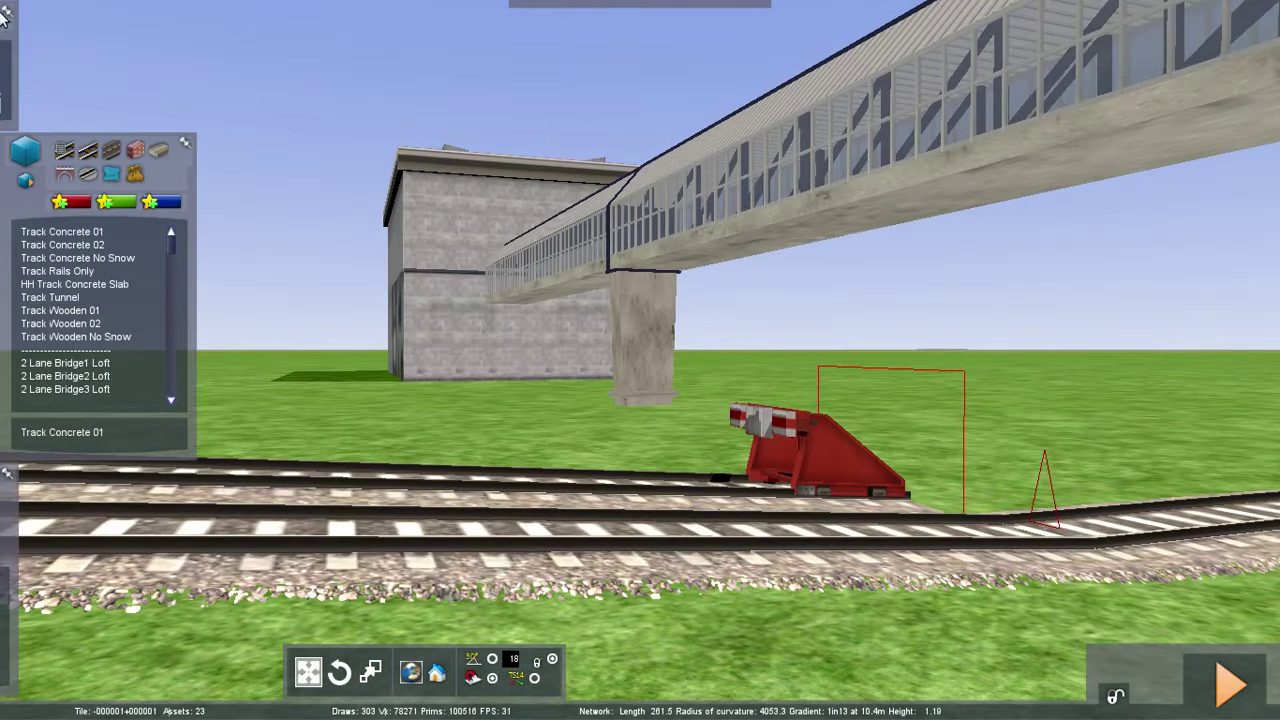
pyautogui.moveTo(3, 15)
pyautogui.click(173, 85)
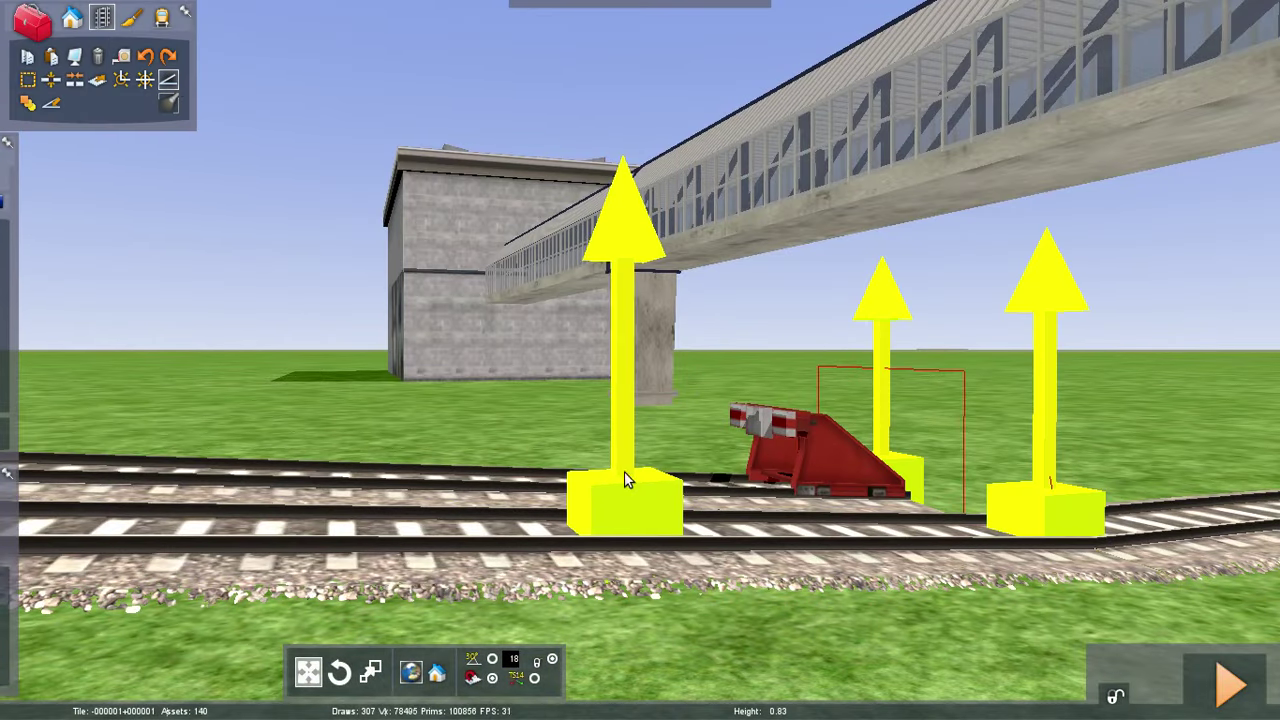
pyautogui.click(580, 480)
pyautogui.moveTo(980, 530); pyautogui.dragTo(974, 508, button='right')
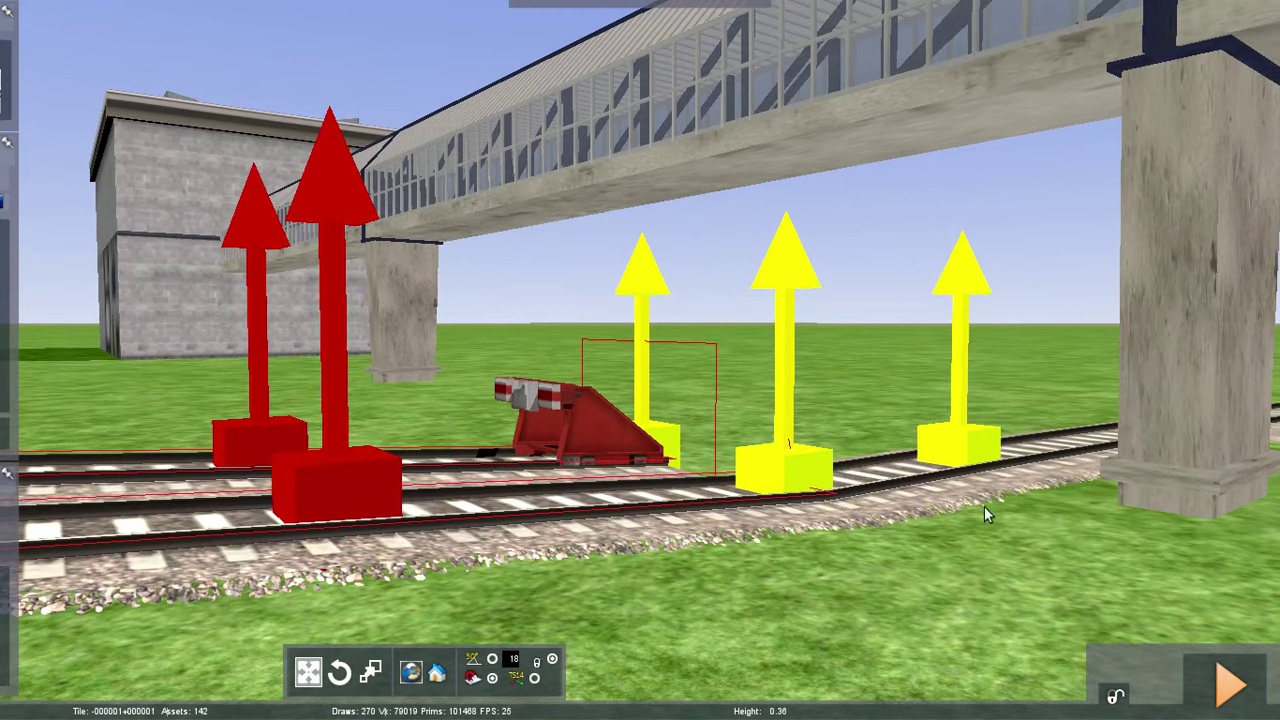
pyautogui.click(1037, 476)
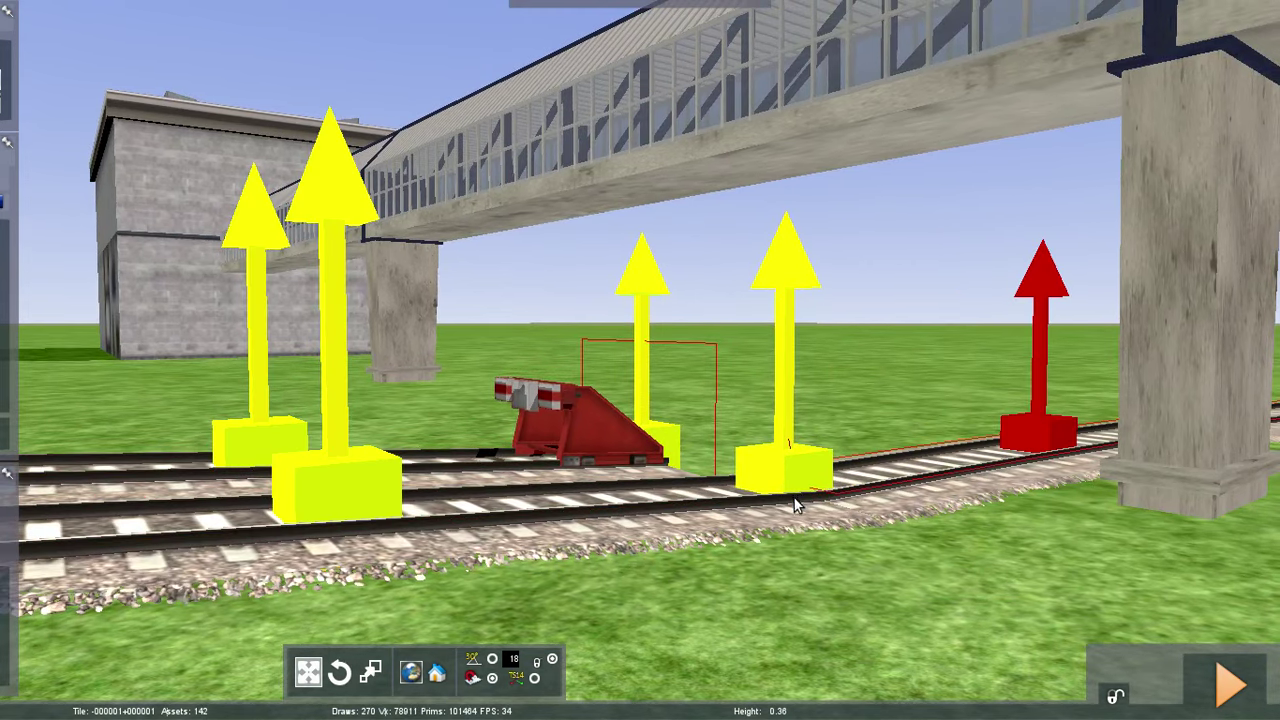
# Raise the through track's height point beside the buffer stop to about 0.7 and adjust the next point up the ramp
pyautogui.moveTo(793, 505); pyautogui.dragTo(793, 478)
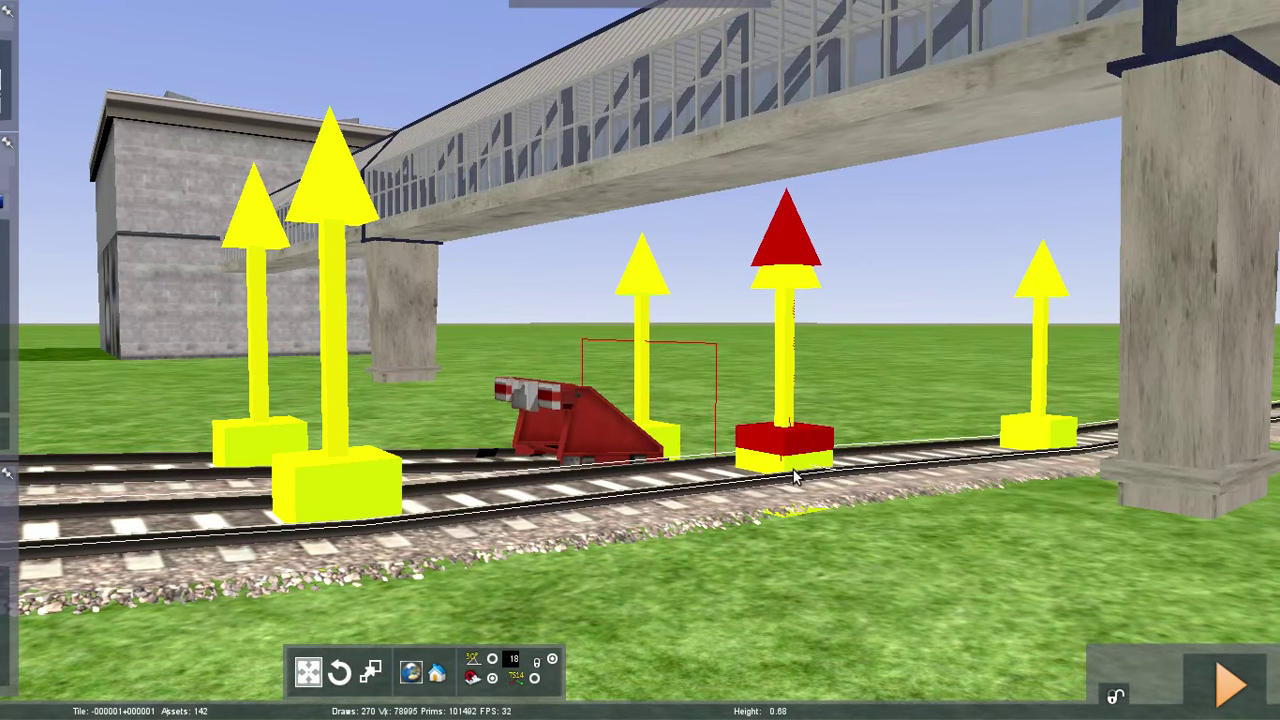
pyautogui.click(367, 502)
pyautogui.moveTo(367, 502); pyautogui.dragTo(353, 491)
pyautogui.moveTo(768, 585); pyautogui.dragTo(889, 531, button='right')
pyautogui.press('Up')
pyautogui.press('Down')
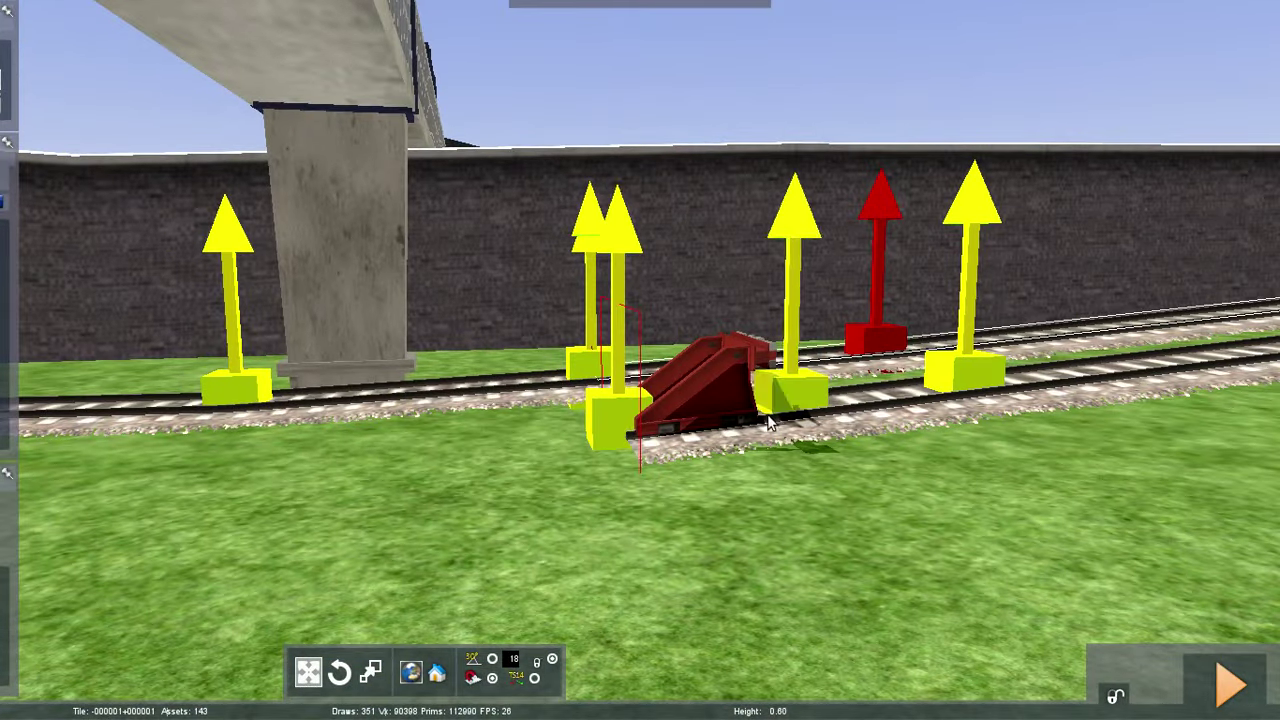
# Raise the buffer-stop track's end to about 0.65 and its height point further up the ramp to about 1.09
pyautogui.click(612, 432)
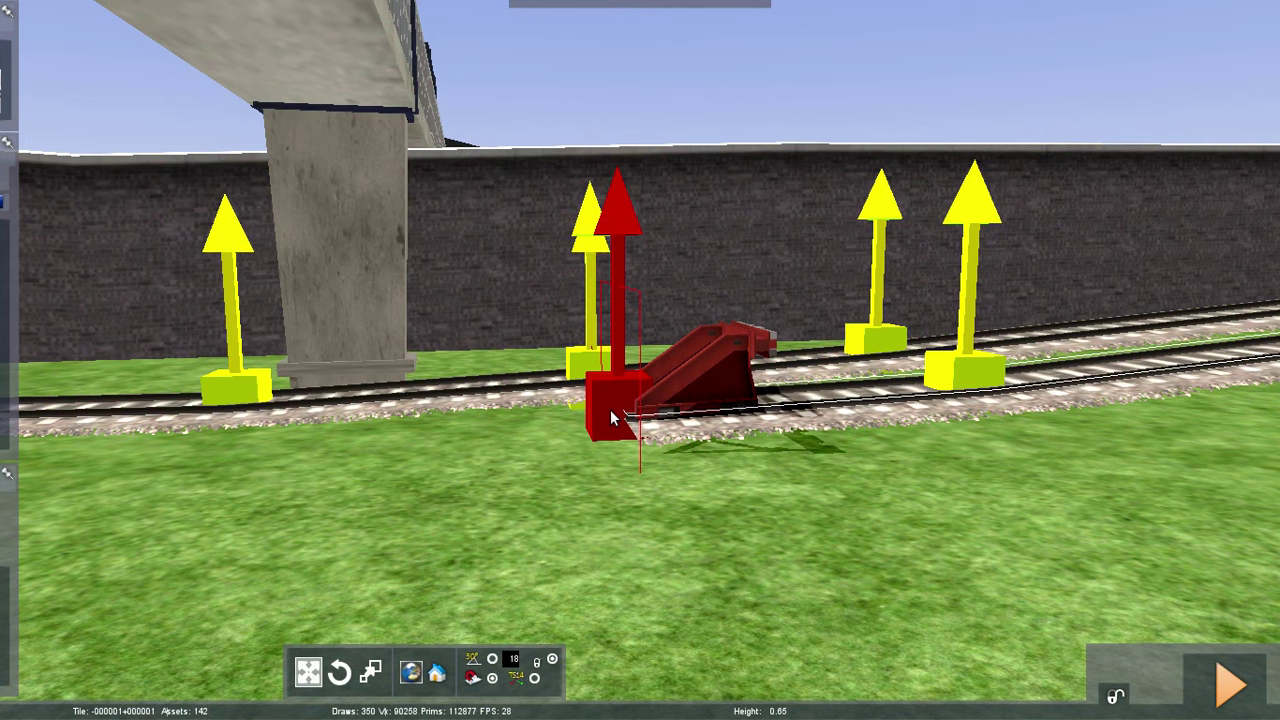
pyautogui.click(961, 390)
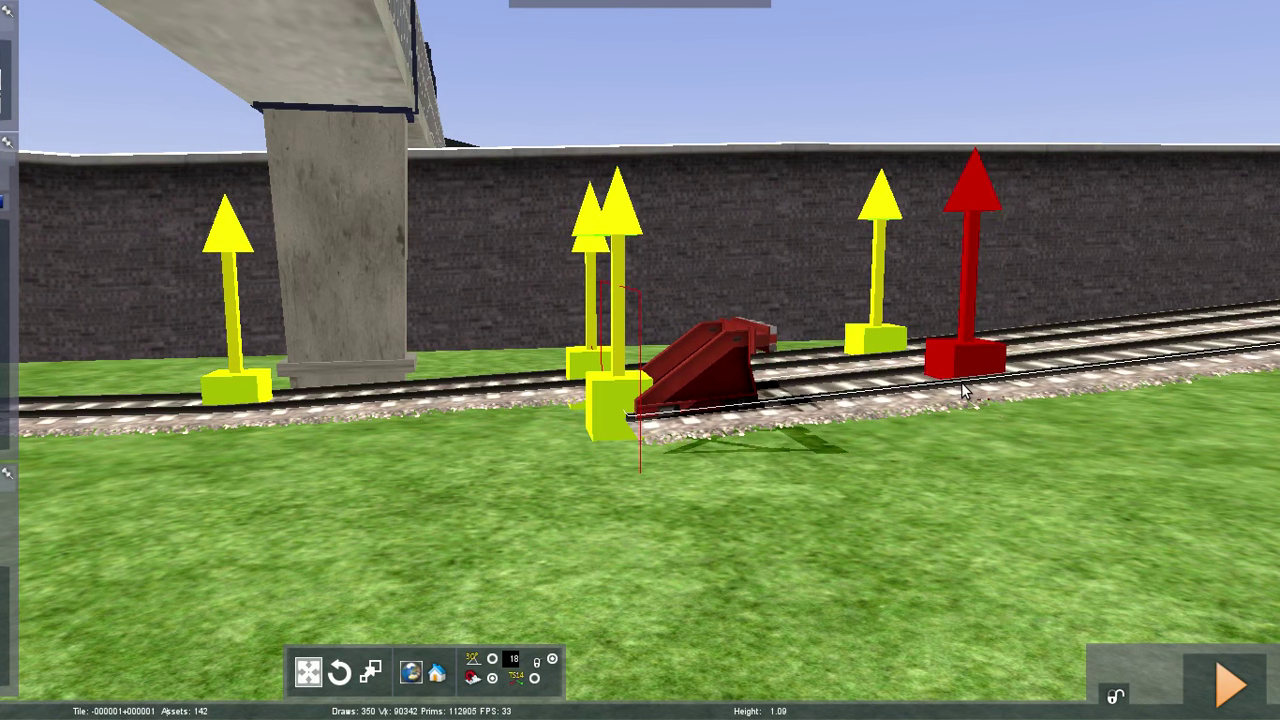
pyautogui.click(951, 510)
pyautogui.moveTo(951, 510); pyautogui.dragTo(1140, 503, button='right')
# Leave gradient editing and choose Track Concrete 01 to show its track properties
pyautogui.moveTo(3, 6)
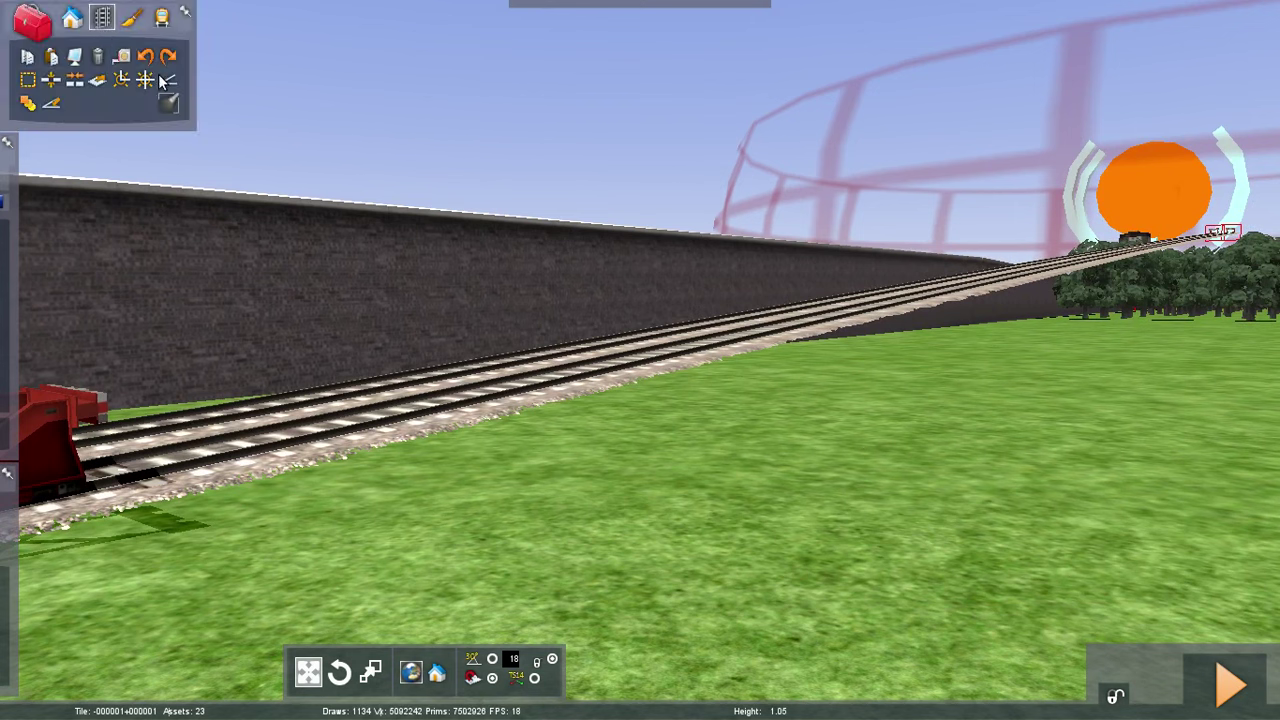
pyautogui.click(145, 82)
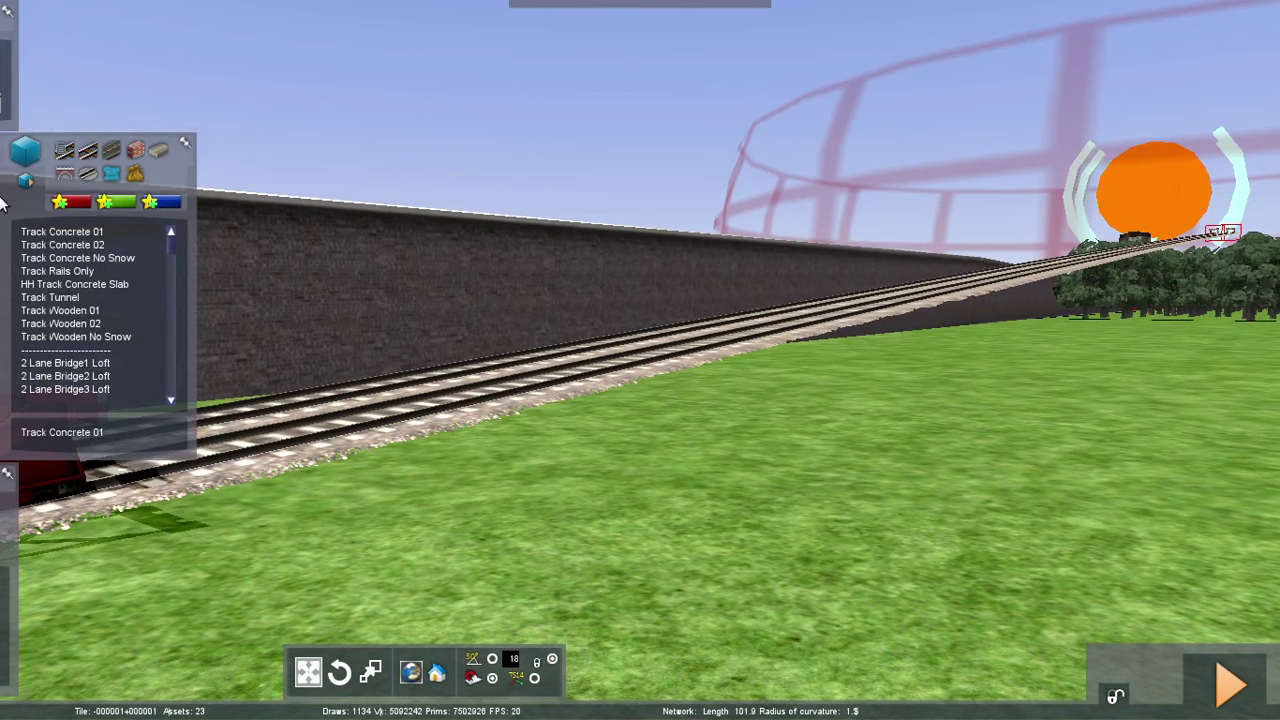
pyautogui.click(57, 232)
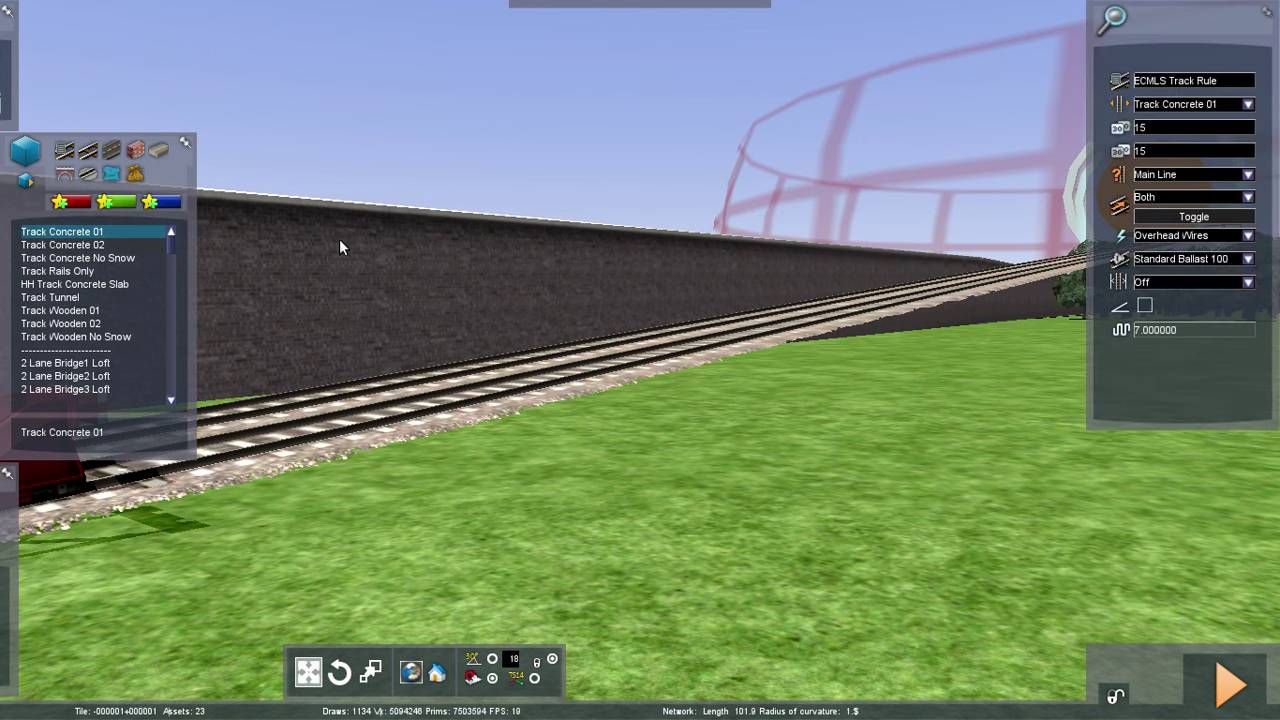
pyautogui.click(1163, 131)
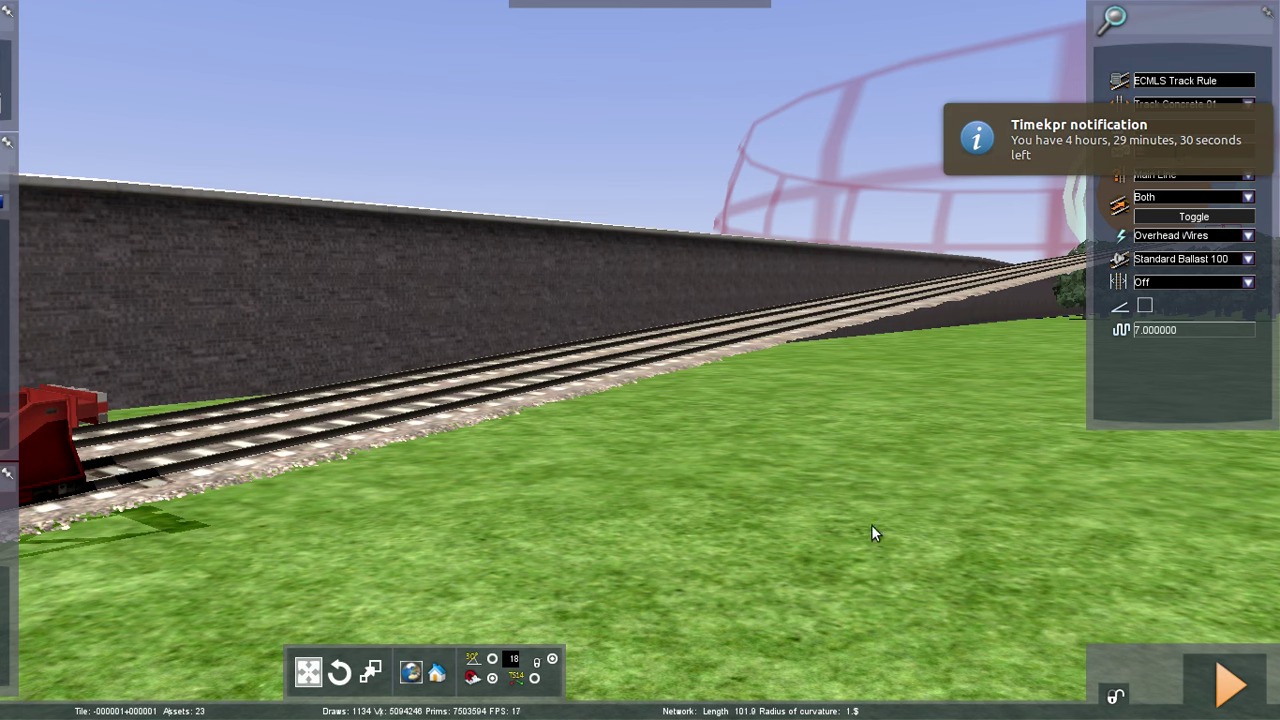
pyautogui.moveTo(7, 150)
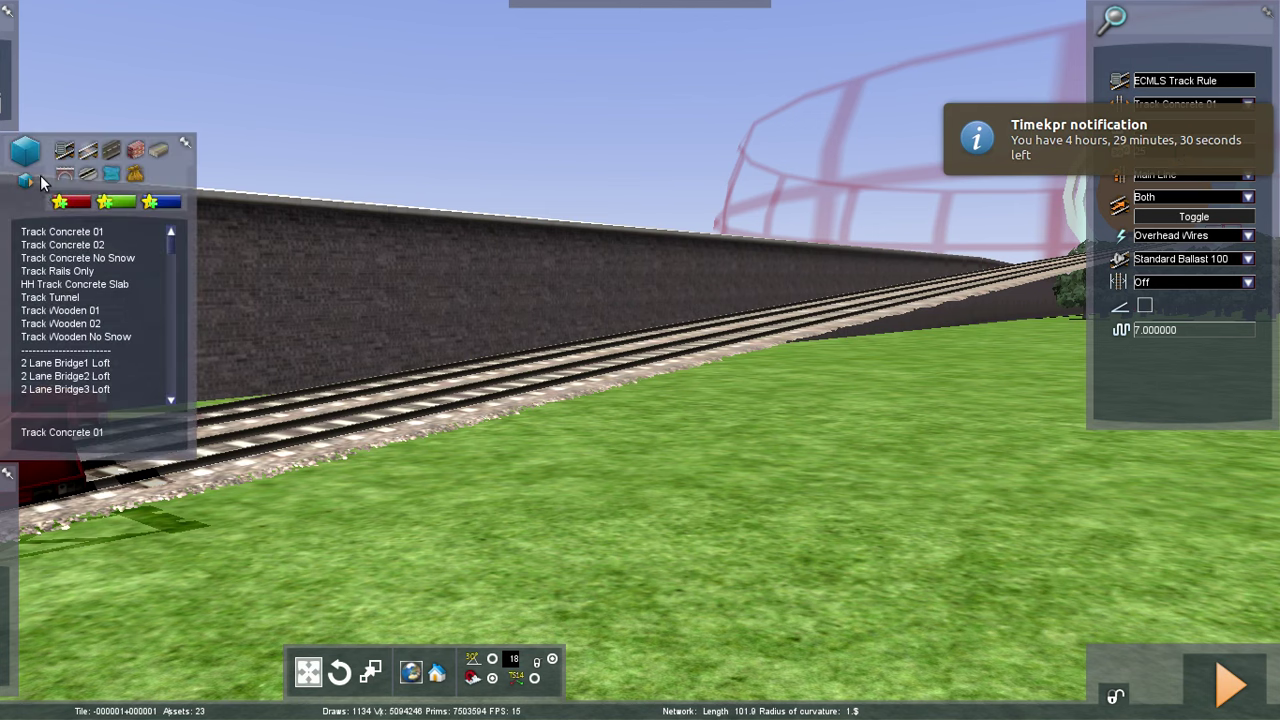
pyautogui.click(62, 234)
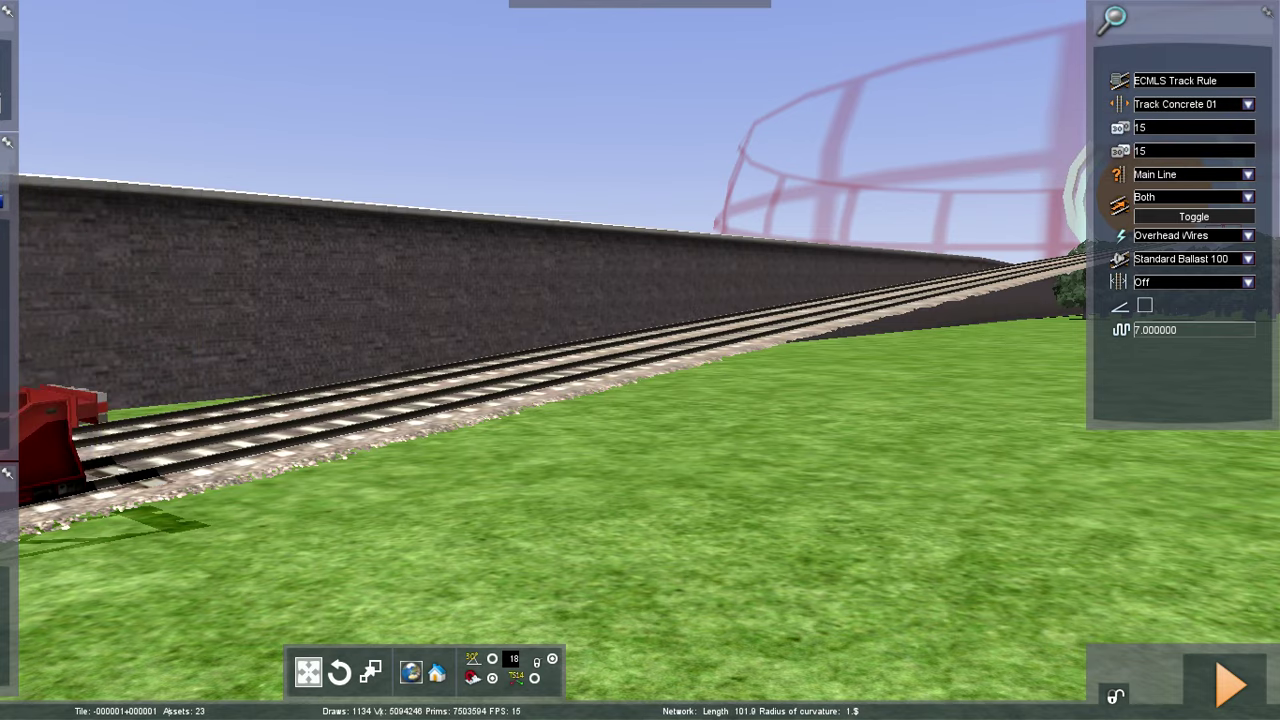
# Examine the double-track ramp from the footbridge up to its raised ends above the trees for a consistent gradient
pyautogui.press('Up')
pyautogui.moveTo(806, 461); pyautogui.dragTo(834, 530, button='right')
pyautogui.press('Down')
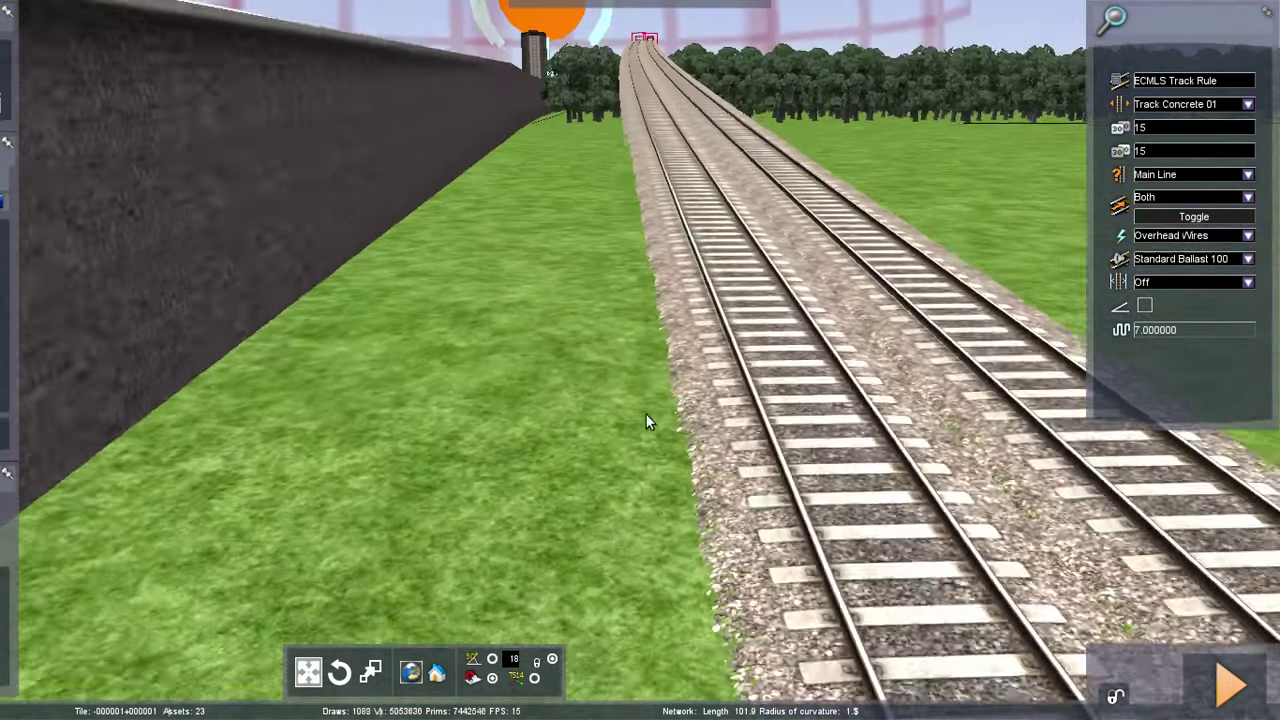
pyautogui.press('Down')
pyautogui.press('Down')
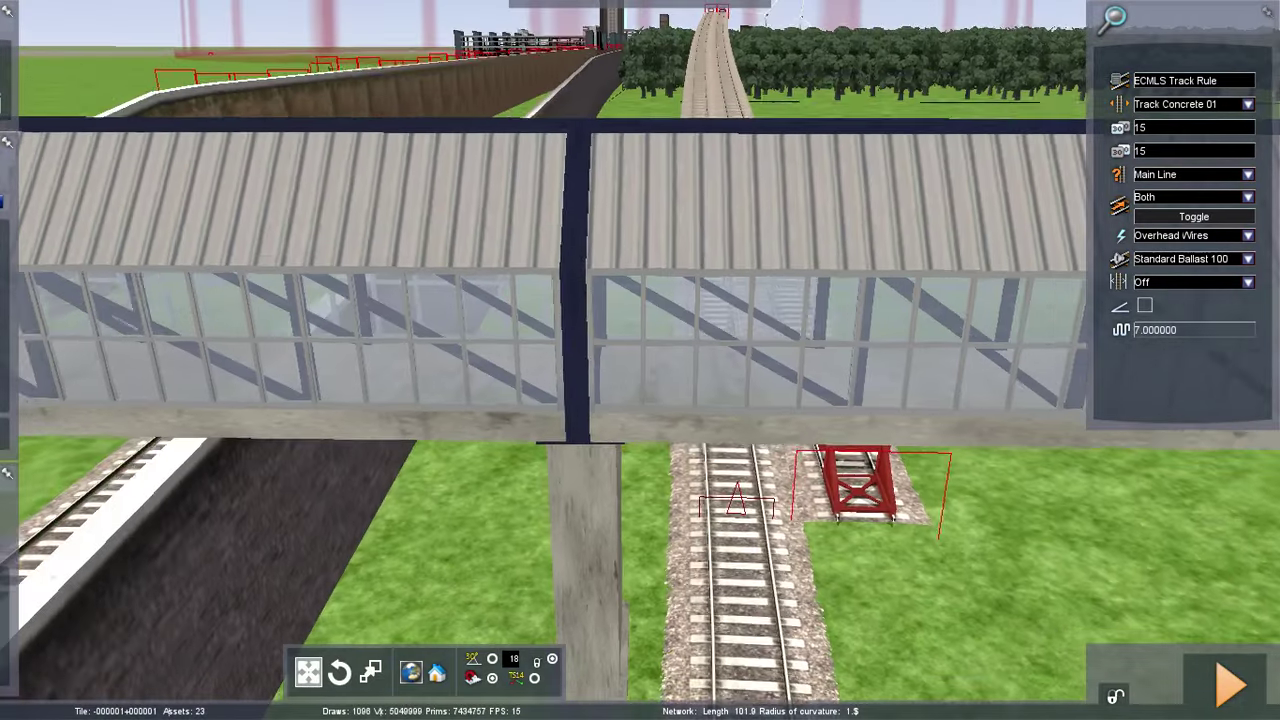
pyautogui.moveTo(834, 530); pyautogui.dragTo(872, 482, button='right')
pyautogui.scroll(5, 627, 429)
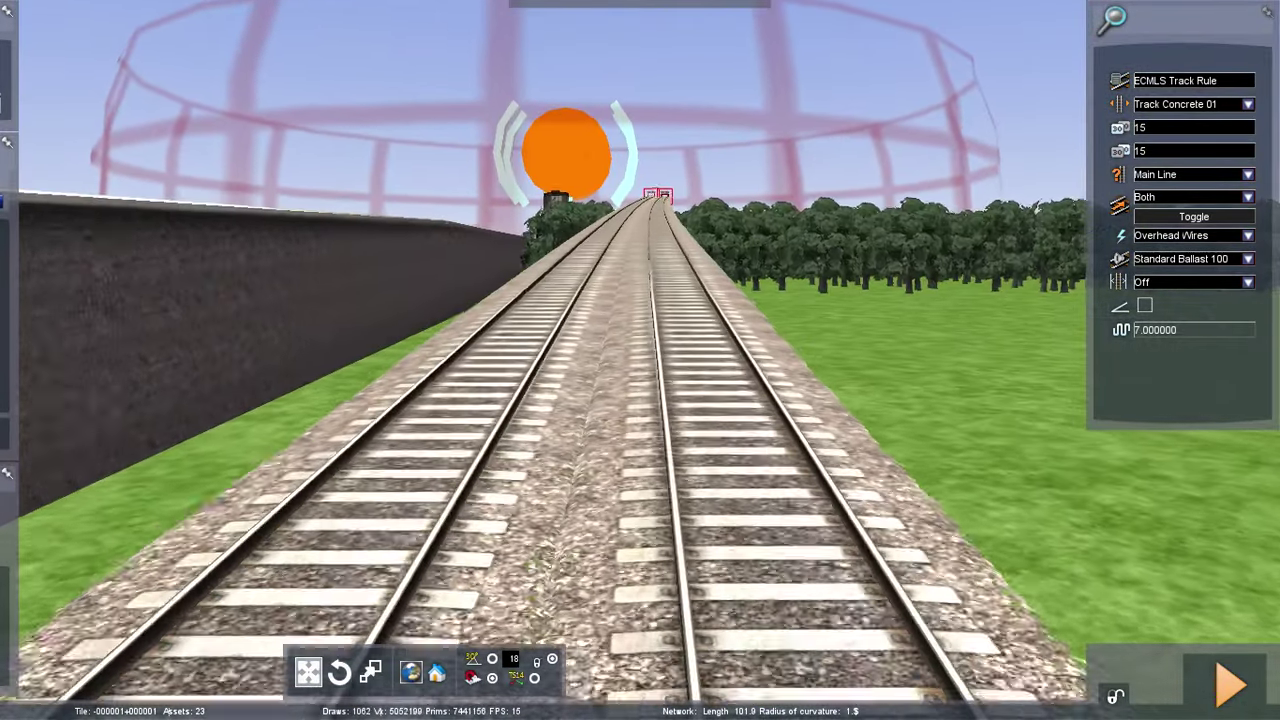
pyautogui.moveTo(627, 429); pyautogui.dragTo(720, 520, button='right')
pyautogui.scroll(-5, 627, 360)
pyautogui.press('Down')
pyautogui.moveTo(791, 449); pyautogui.dragTo(480, 332, button='right')
pyautogui.press('Up')
pyautogui.press('Up')
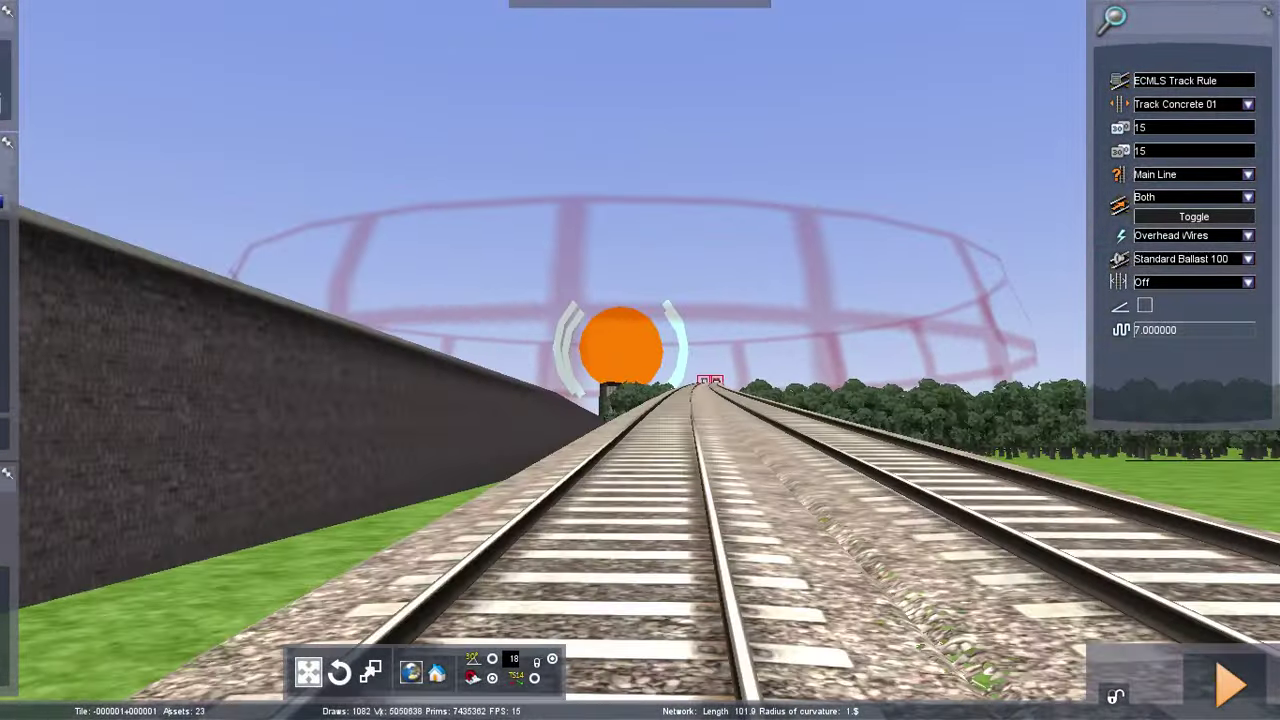
pyautogui.press('Up')
pyautogui.press('Up')
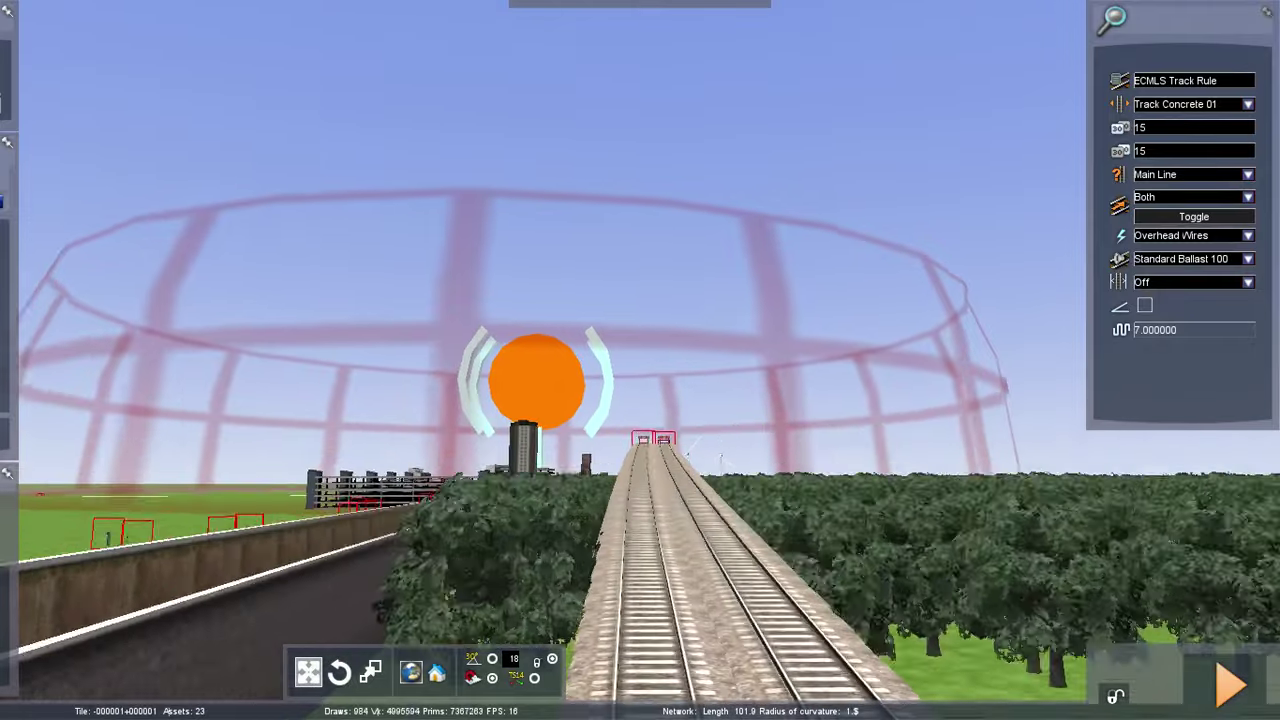
pyautogui.moveTo(770, 390); pyautogui.dragTo(797, 458, button='right')
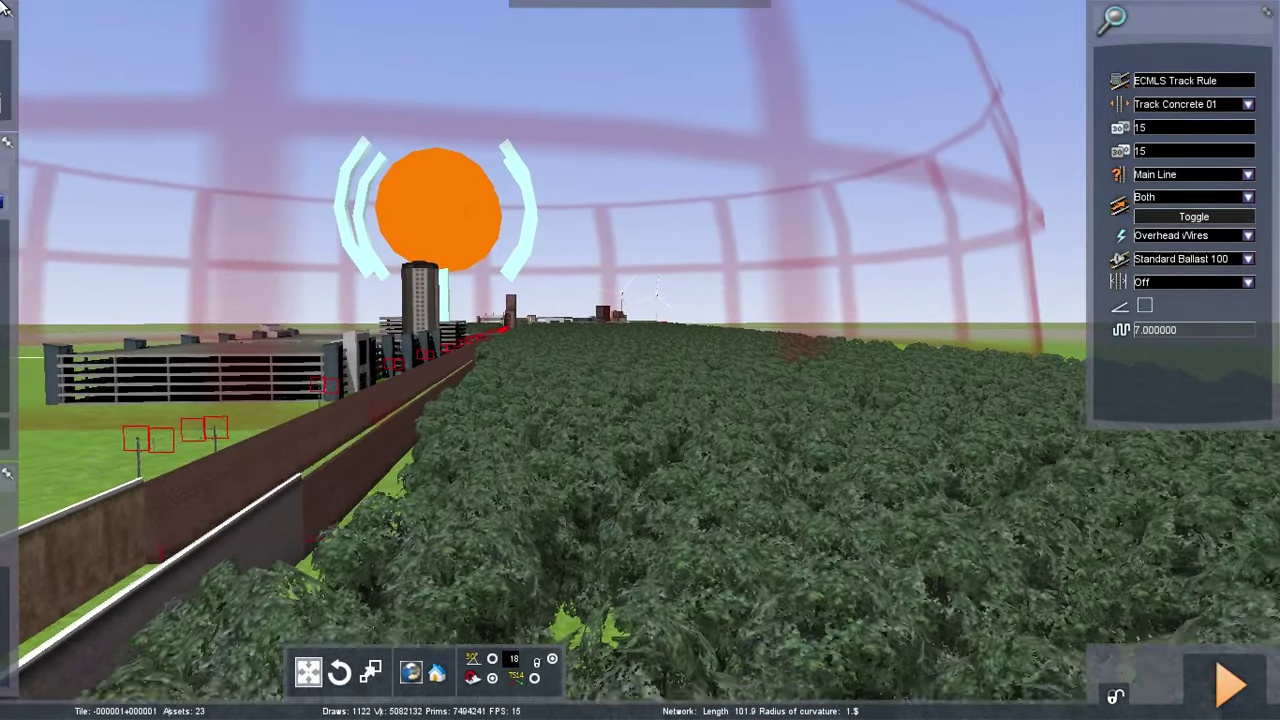
# Choose TSA Viaduct Brighton Loft as the structure for the raised double track
pyautogui.moveTo(3, 8)
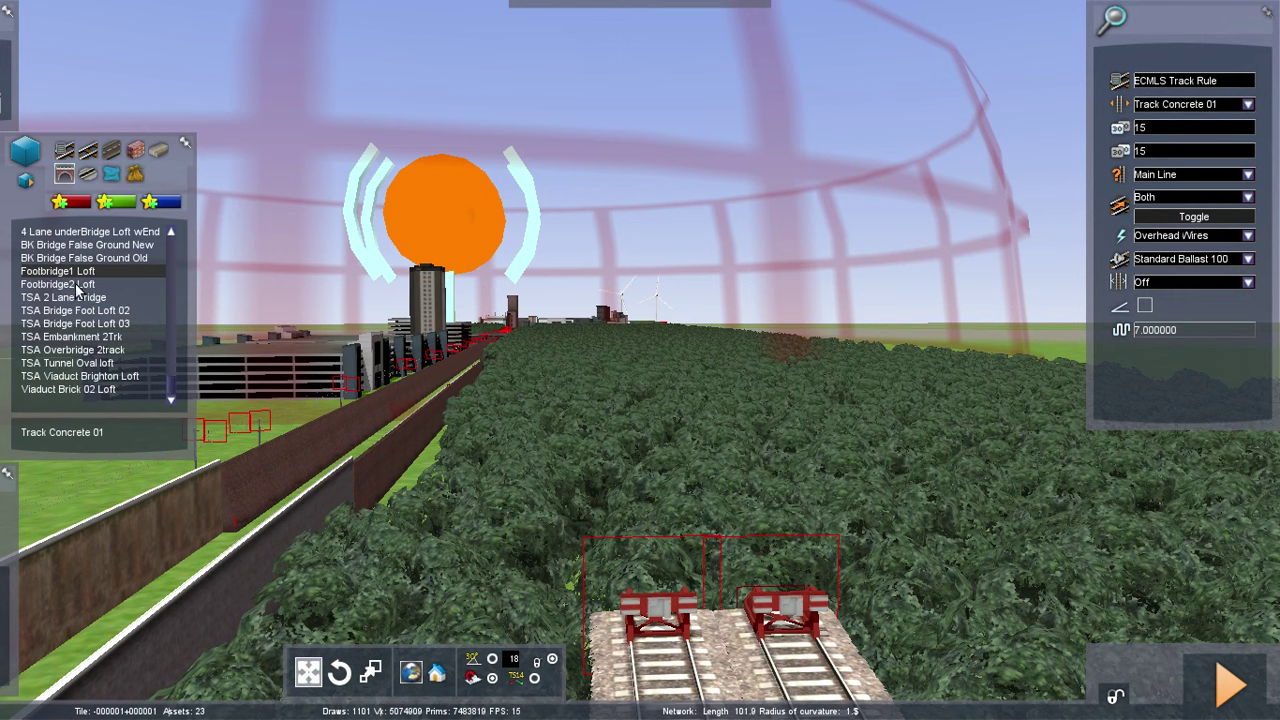
pyautogui.click(80, 376)
pyautogui.moveTo(640, 360); pyautogui.dragTo(805, 365, button='right')
pyautogui.press('Up')
pyautogui.moveTo(22, 483)
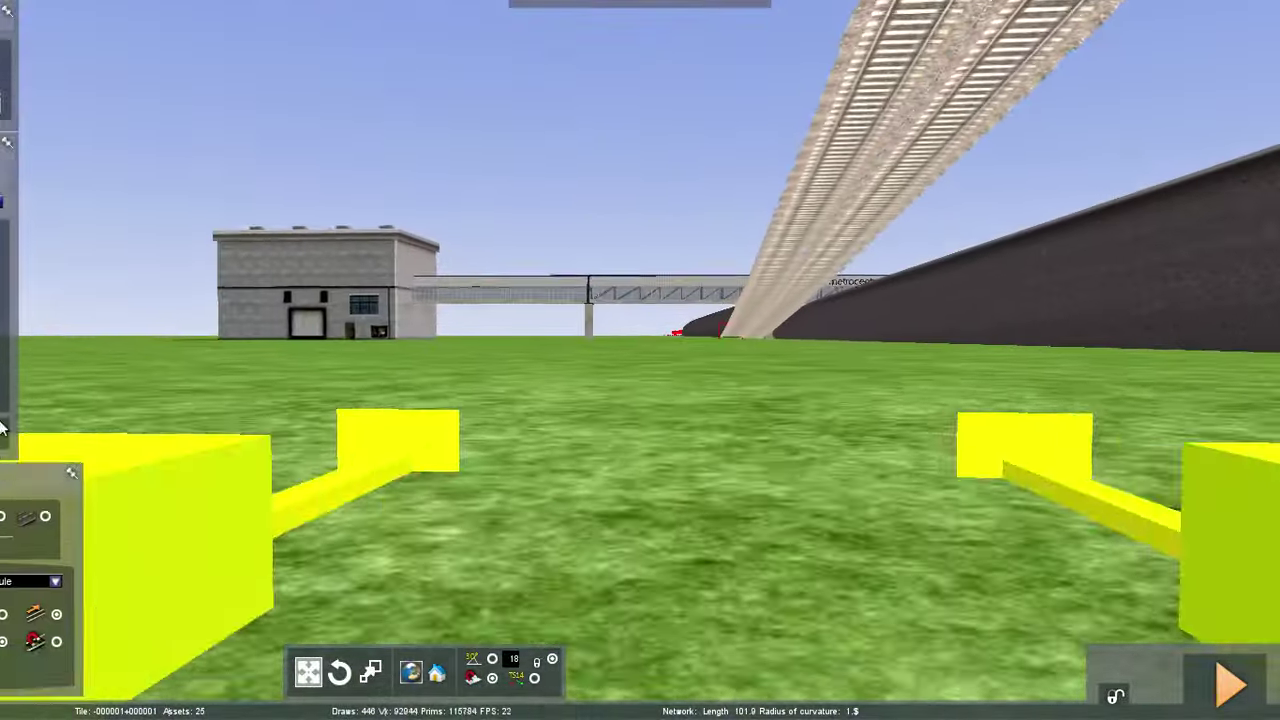
pyautogui.click(66, 618)
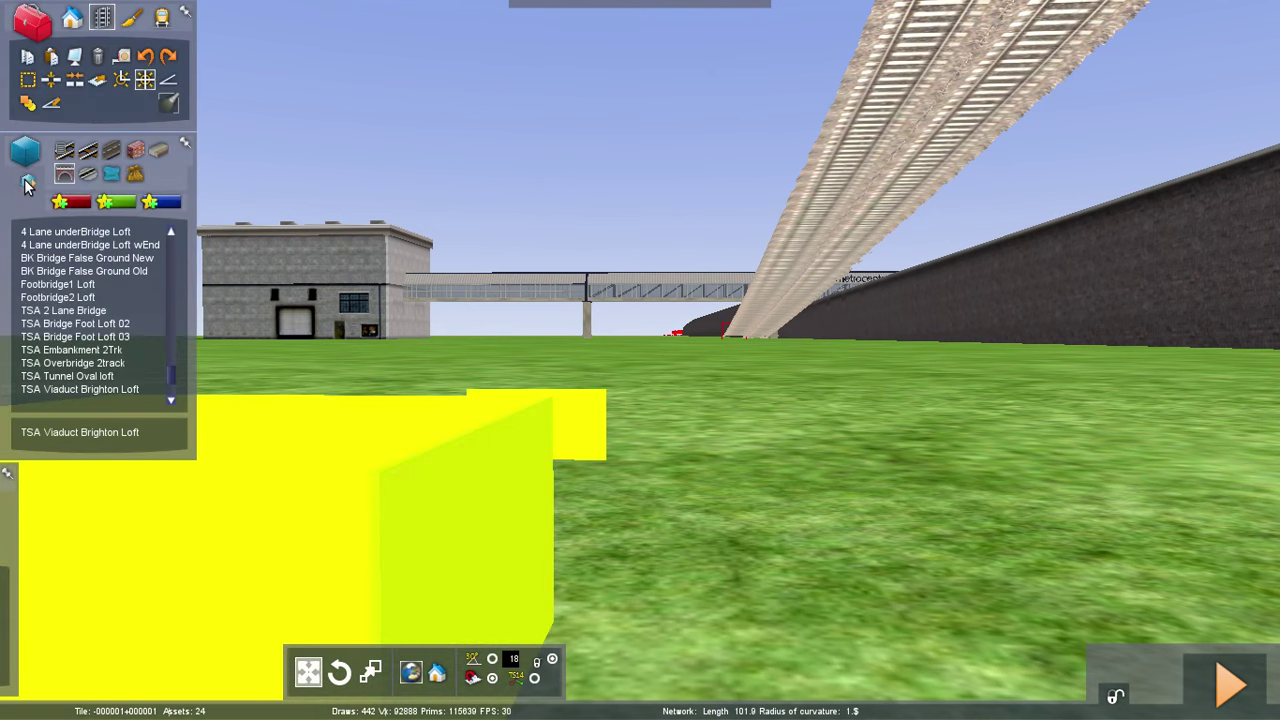
# Open the asset filter and look through the list of content providers
pyautogui.click(27, 186)
pyautogui.click(1249, 78)
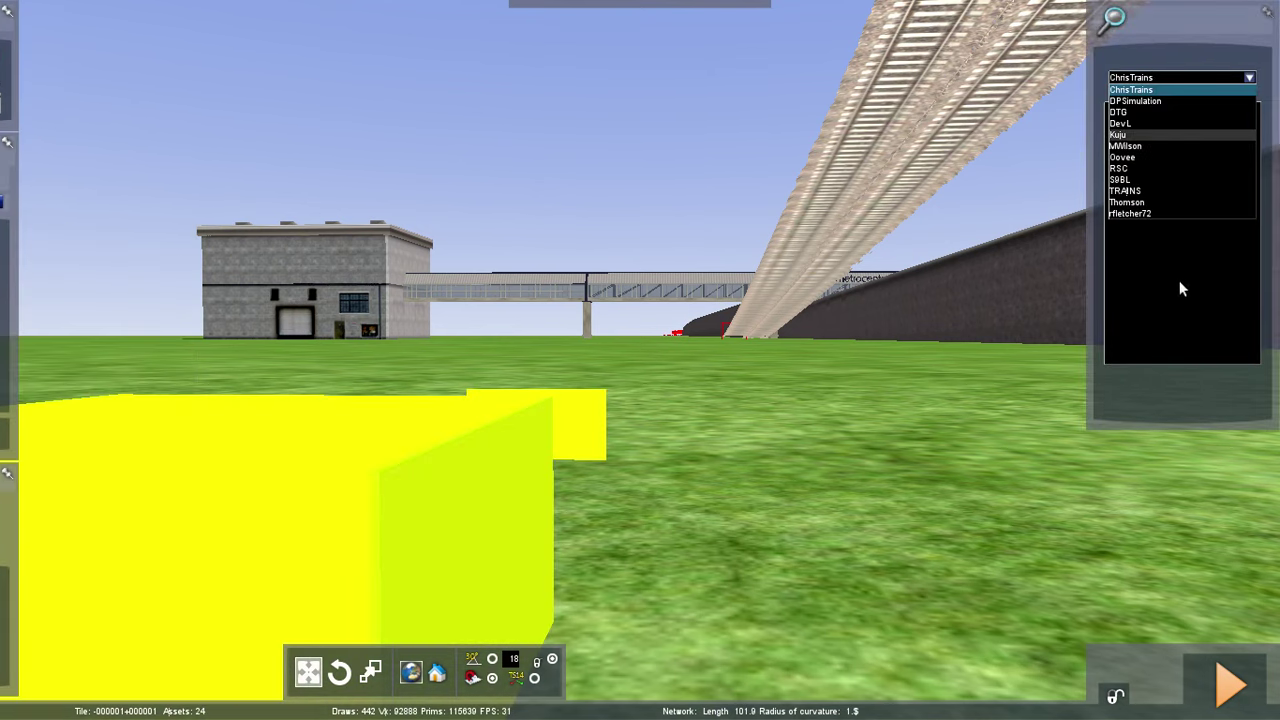
pyautogui.moveTo(803, 400); pyautogui.dragTo(1062, 476, button='right')
pyautogui.press('Up')
pyautogui.press('Up')
pyautogui.press('Up')
pyautogui.press('Down')
pyautogui.press('Down')
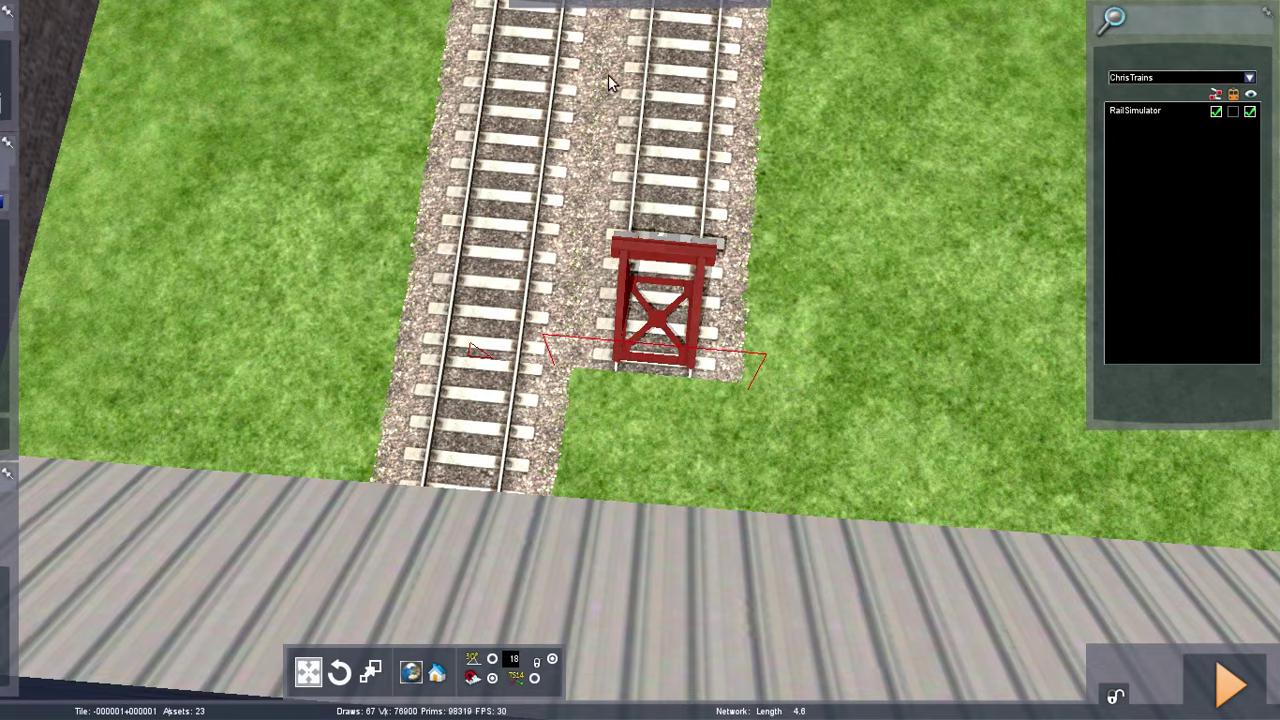
# Lay the viaduct about 272 m long beneath the double track, from beside the footbridge to the raised ends over the trees
pyautogui.moveTo(608, 75); pyautogui.dragTo(608, 75, button='right')
pyautogui.press('Up')
pyautogui.press('Down')
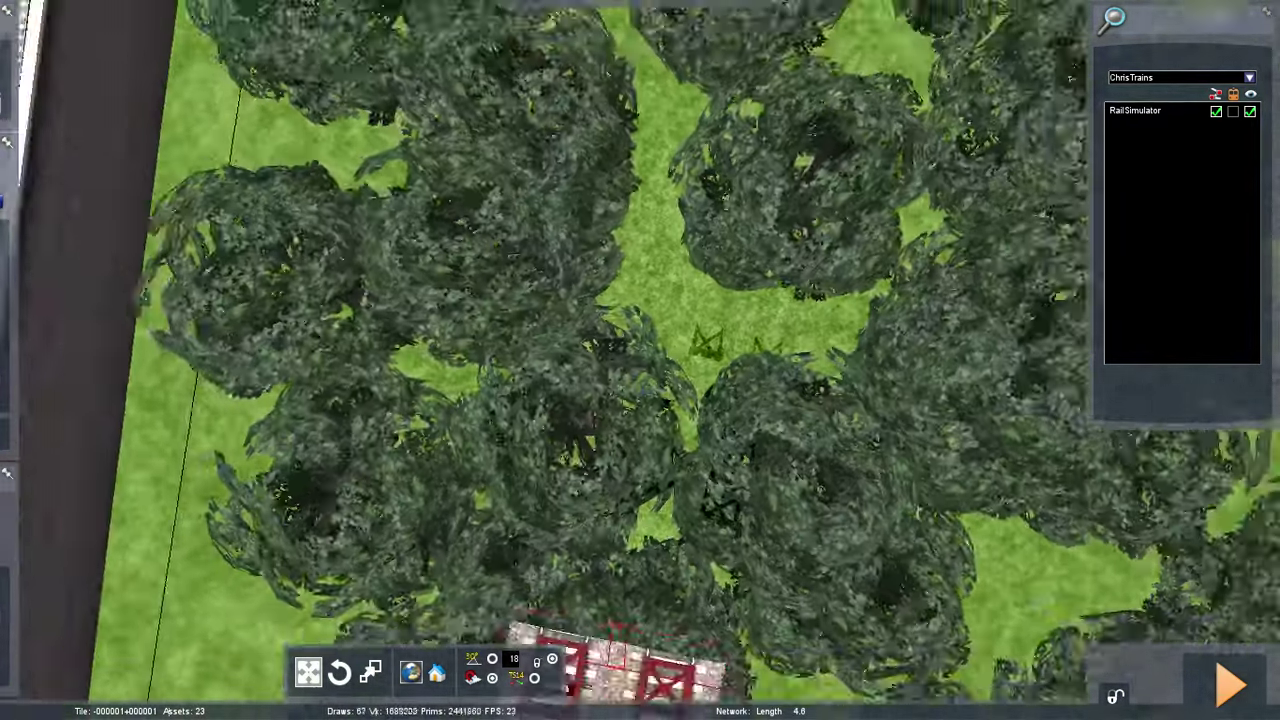
pyautogui.press('Down')
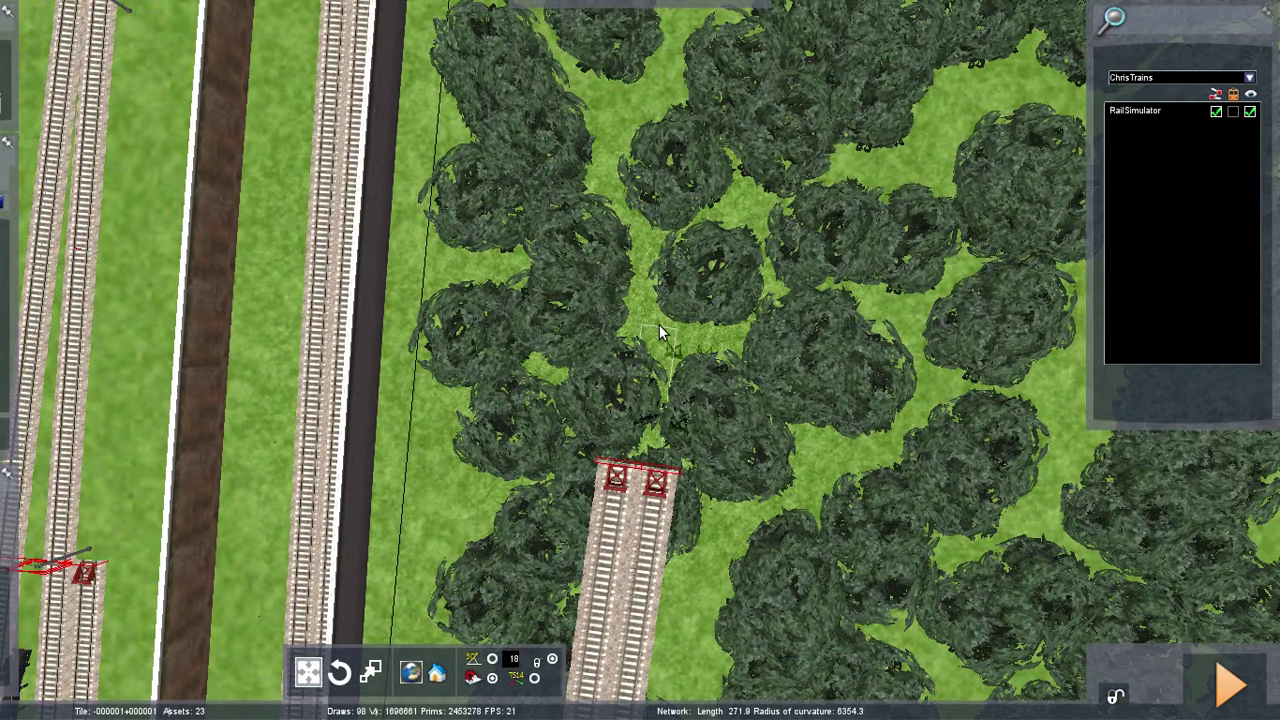
pyautogui.press('Left')
pyautogui.moveTo(652, 321); pyautogui.dragTo(638, 358, button='right')
pyautogui.press('Up')
pyautogui.press('Up')
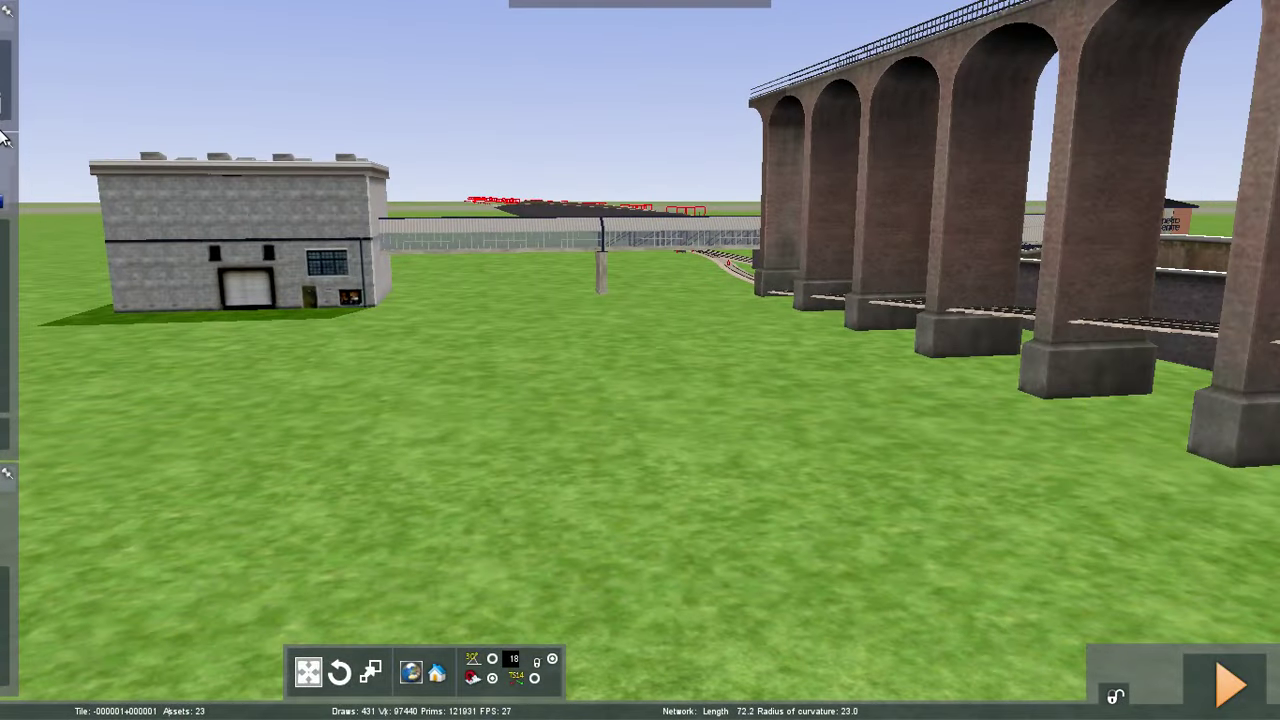
# Edit the viaduct's gradient and lower its footbridge end to a height of about -11
pyautogui.moveTo(665, 420); pyautogui.dragTo(690, 498, button='right')
pyautogui.press('Up')
pyautogui.press('Down')
pyautogui.press('Up')
pyautogui.press('Up')
pyautogui.press('Down')
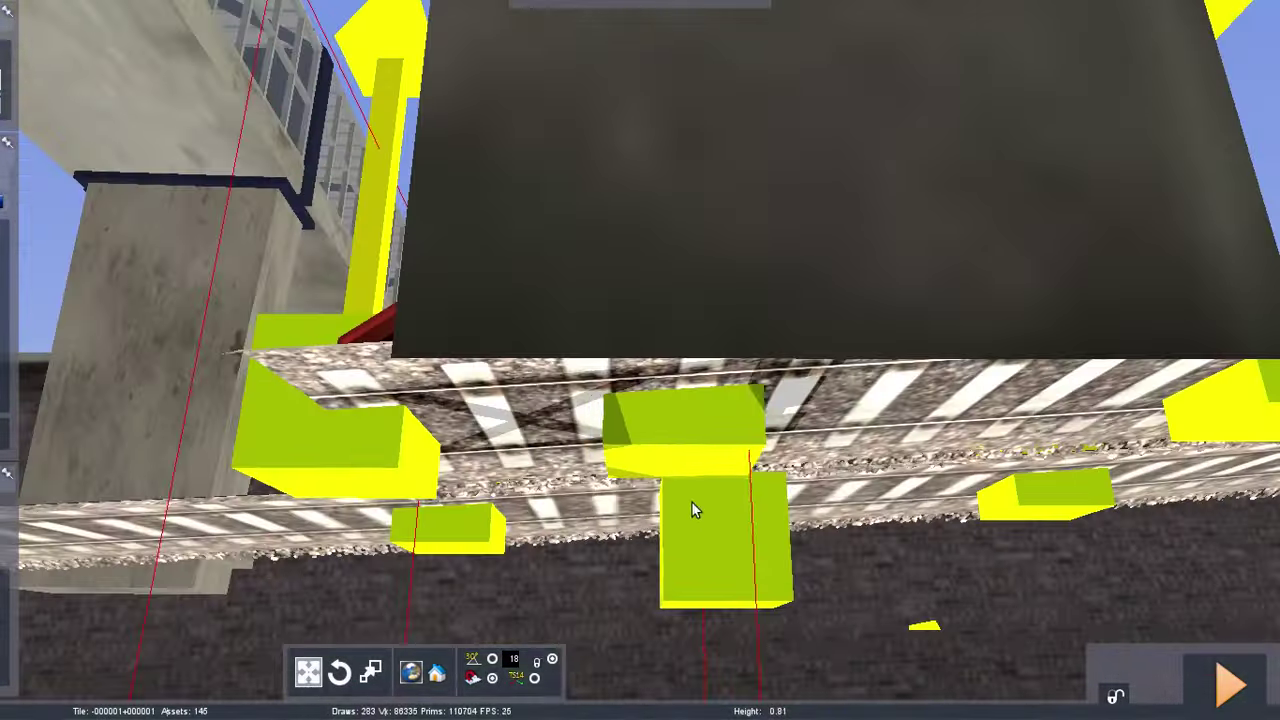
pyautogui.press('Up')
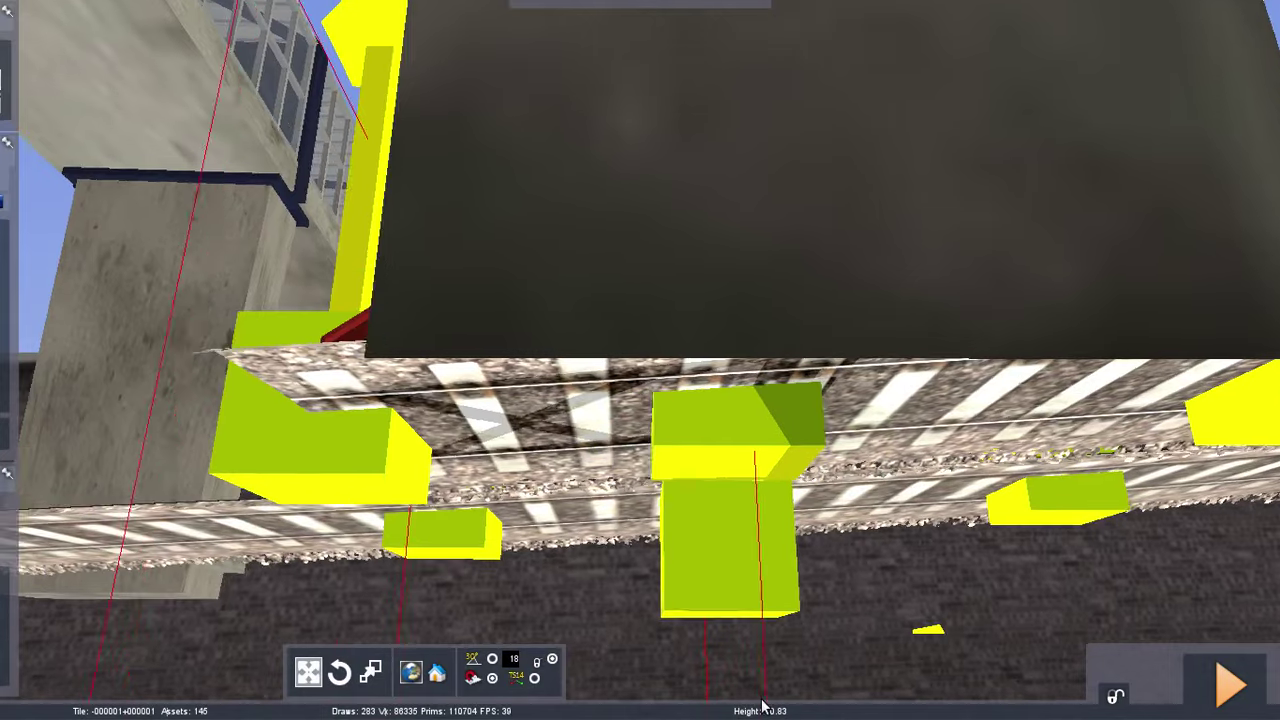
pyautogui.moveTo(734, 395); pyautogui.dragTo(757, 480, button='right')
pyautogui.press('Down')
pyautogui.click(696, 470)
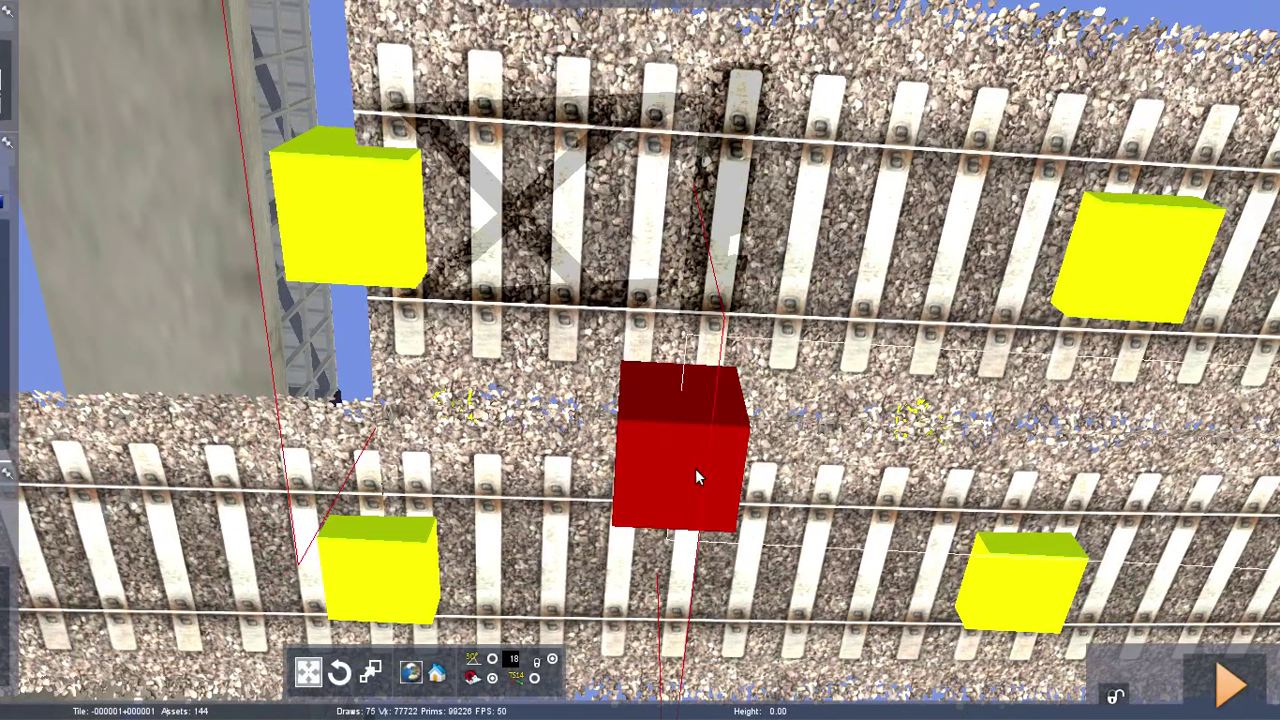
pyautogui.keyDown('shift'); pyautogui.moveTo(696, 470); pyautogui.dragTo(696, 530); pyautogui.keyUp('shift')
pyautogui.press('Down')
pyautogui.moveTo(696, 530); pyautogui.dragTo(710, 600, button='right')
pyautogui.press('Down')
pyautogui.press('Up')
pyautogui.press('Down')
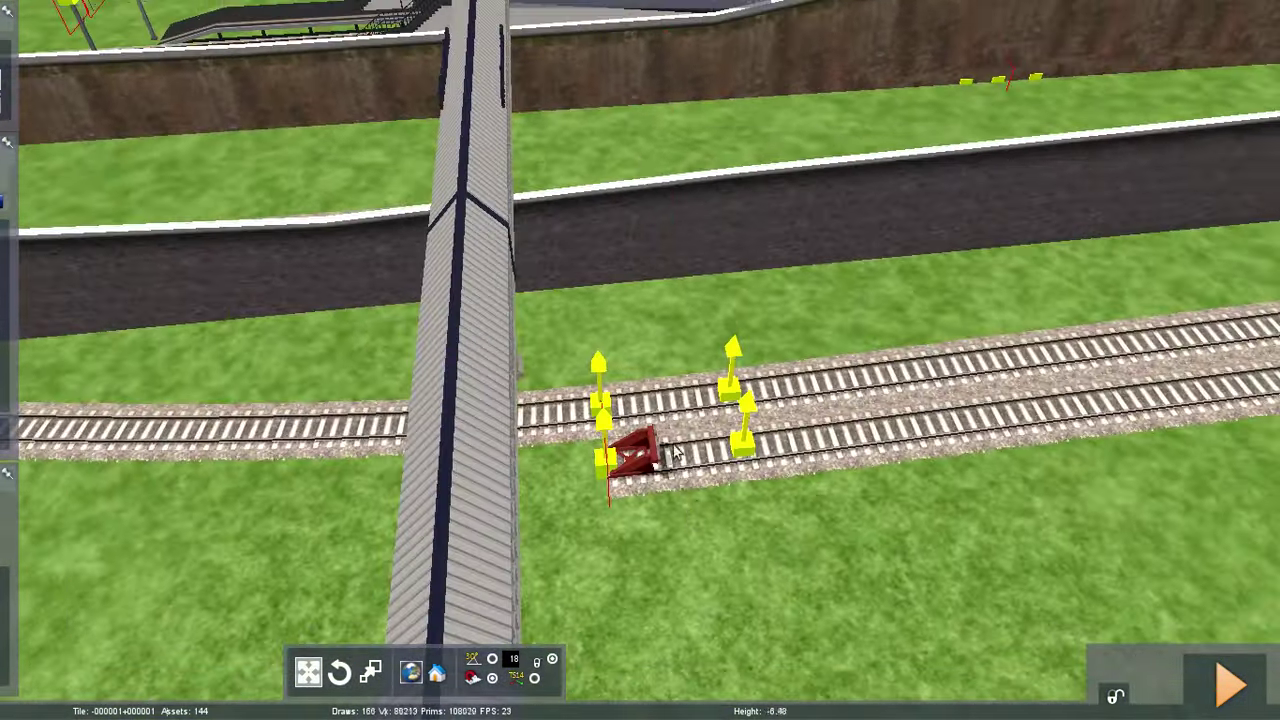
pyautogui.press('Down')
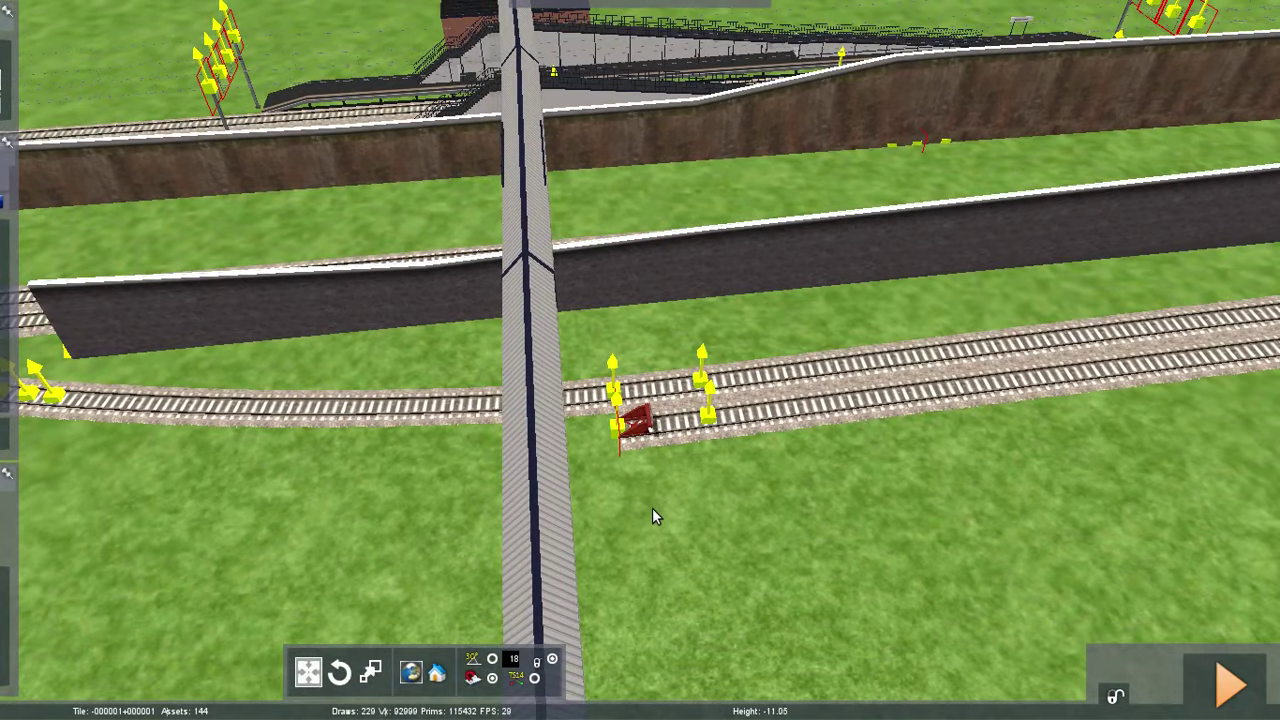
# Lower the viaduct's footbridge end further, to a height of about -21
pyautogui.click(653, 514)
pyautogui.moveTo(703, 503)
pyautogui.mouseDown(button='right')
pyautogui.moveTo(712, 620)
pyautogui.moveTo(708, 450)
pyautogui.moveTo(705, 510)
pyautogui.moveTo(692, 520)
pyautogui.mouseUp(button='right')
pyautogui.press('Up')
pyautogui.press('Down')
pyautogui.moveTo(680, 531); pyautogui.dragTo(680, 540)
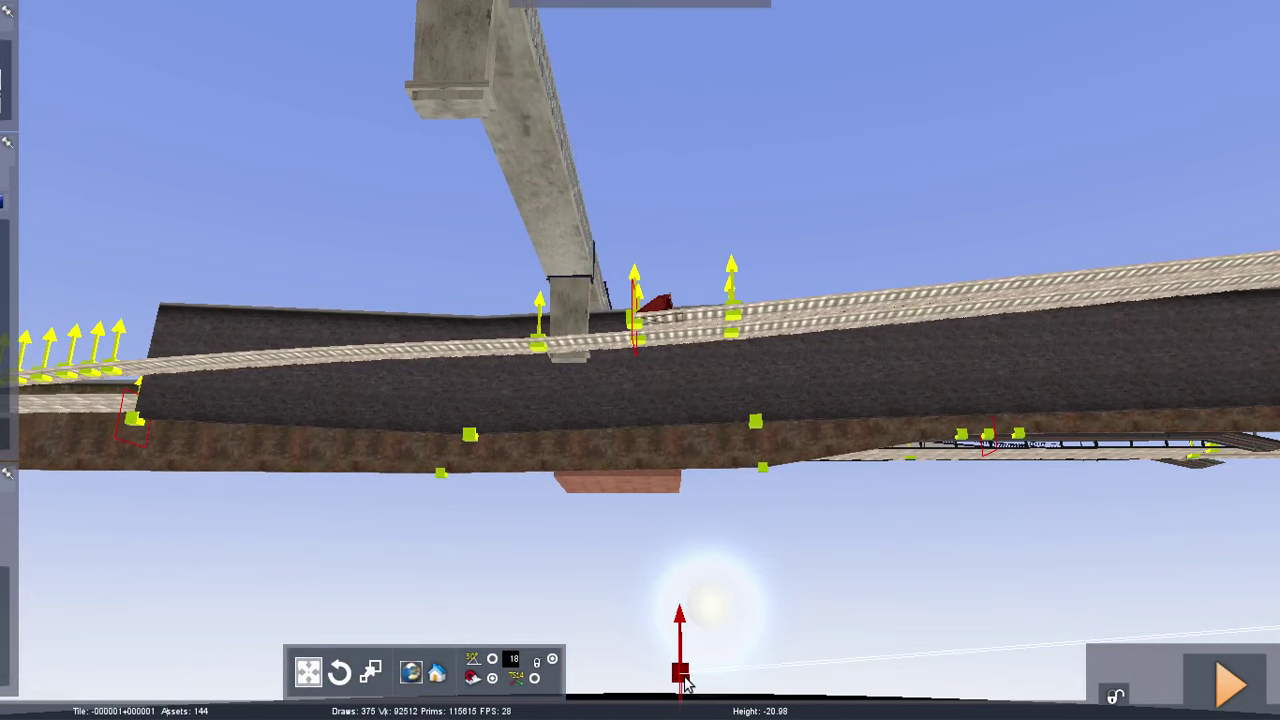
pyautogui.moveTo(685, 677); pyautogui.dragTo(685, 680)
# Bring the viaduct's footbridge end down to a height of about -25 so its deck comes closer to the tracks
pyautogui.moveTo(705, 608); pyautogui.dragTo(716, 490, button='right')
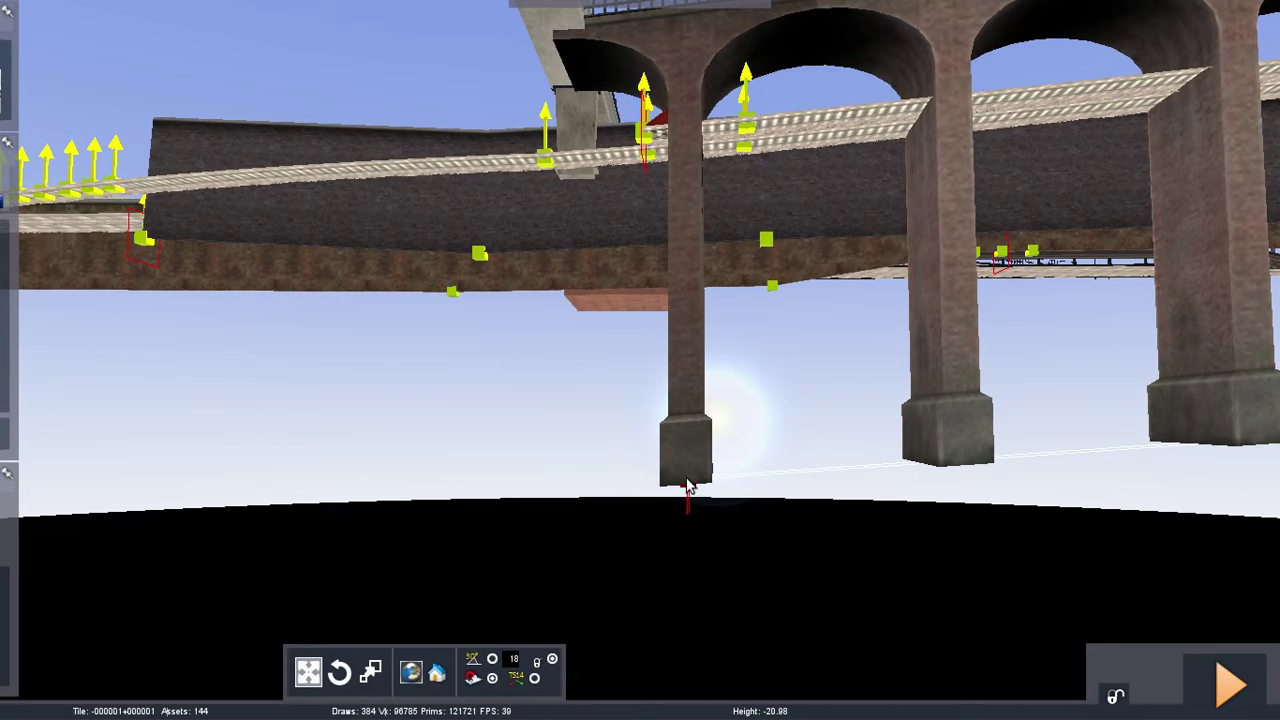
pyautogui.moveTo(3, 119)
pyautogui.moveTo(743, 488); pyautogui.dragTo(716, 348, button='right')
pyautogui.press('Up')
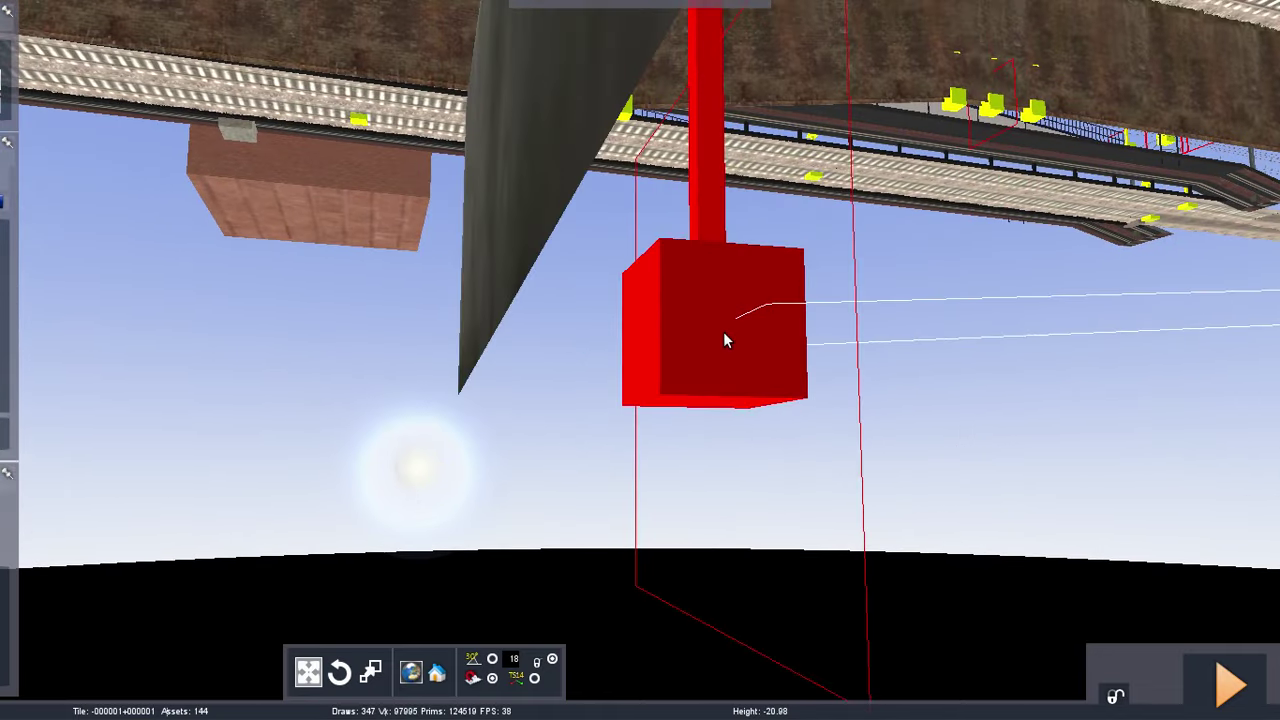
pyautogui.press('Down')
pyautogui.moveTo(738, 535)
pyautogui.mouseDown(button='right')
pyautogui.moveTo(730, 600)
pyautogui.moveTo(732, 525)
pyautogui.moveTo(738, 535)
pyautogui.mouseUp(button='right')
pyautogui.moveTo(739, 536); pyautogui.dragTo(739, 528)
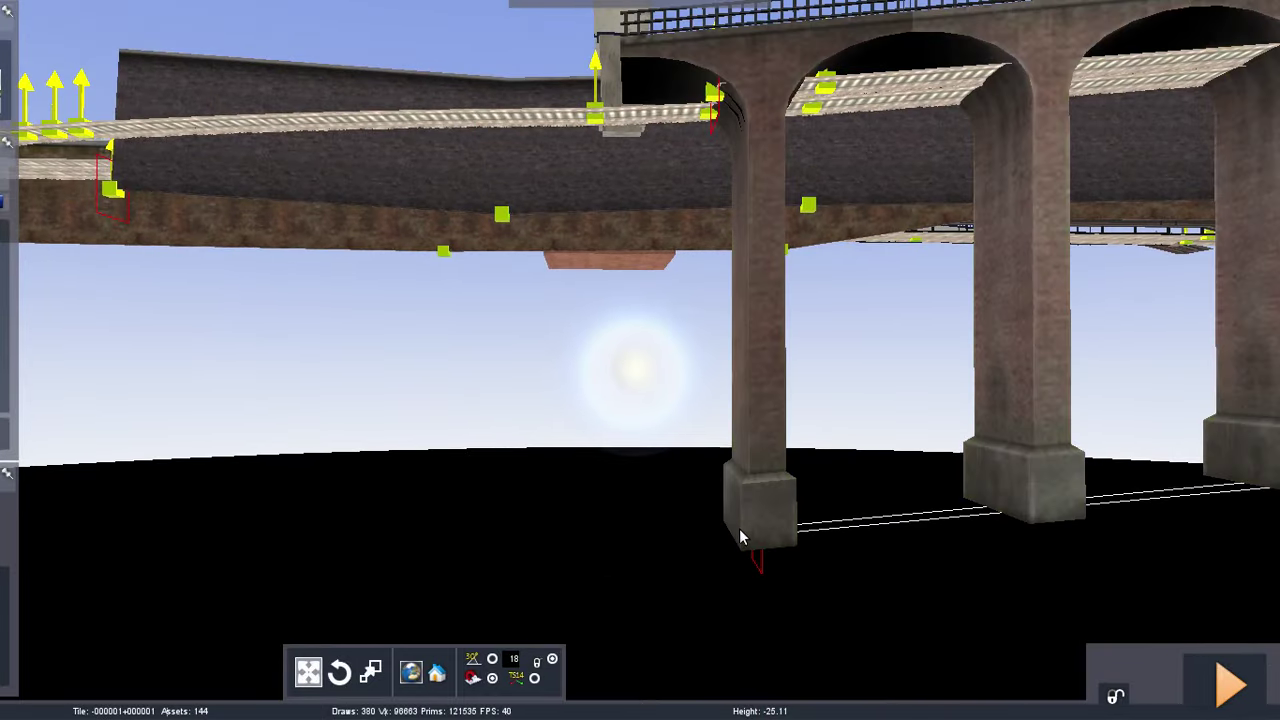
pyautogui.moveTo(739, 528)
pyautogui.mouseDown(button='right')
pyautogui.moveTo(712, 560)
pyautogui.moveTo(713, 537)
pyautogui.moveTo(740, 534)
pyautogui.mouseUp(button='right')
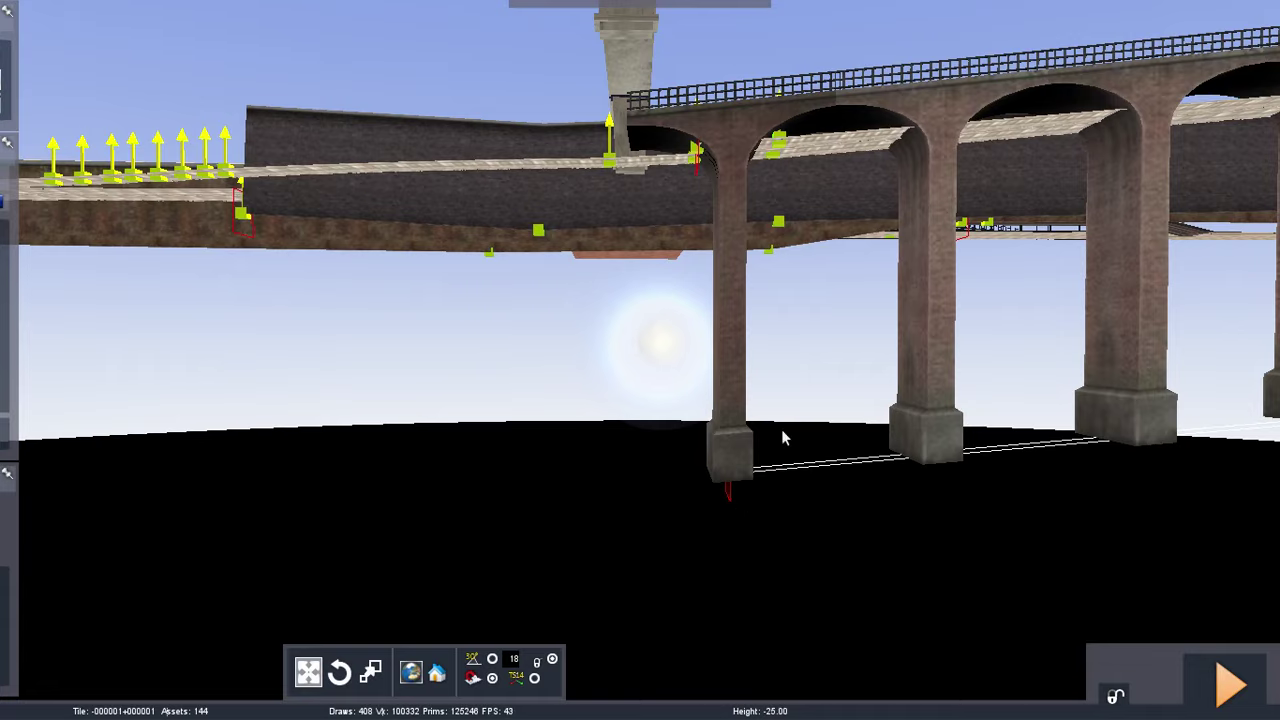
# Lower the viaduct's footbridge end to a height of about -28.9 and check its deck and railings against the tracks
pyautogui.scroll(5, 783, 437)
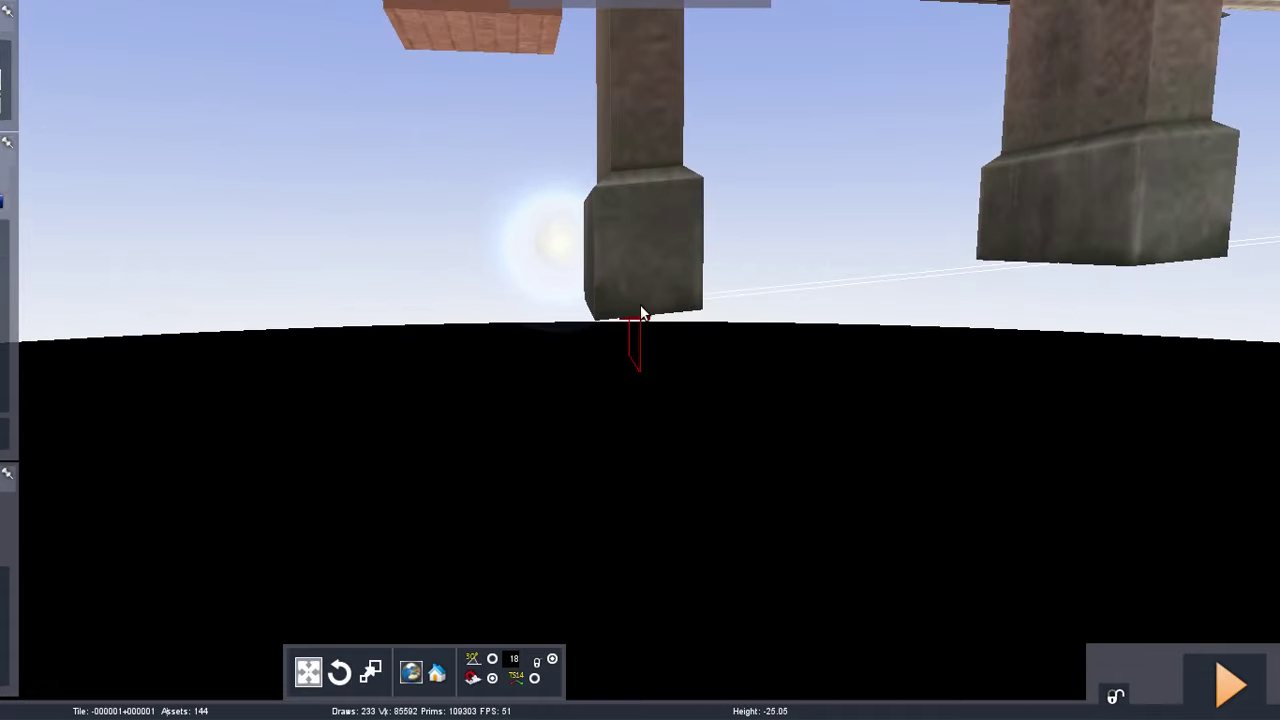
pyautogui.moveTo(647, 405); pyautogui.dragTo(648, 427)
pyautogui.scroll(-4, 648, 427)
pyautogui.moveTo(648, 427); pyautogui.dragTo(690, 370, button='right')
pyautogui.scroll(5, 636, 318)
pyautogui.scroll(5, 646, 316)
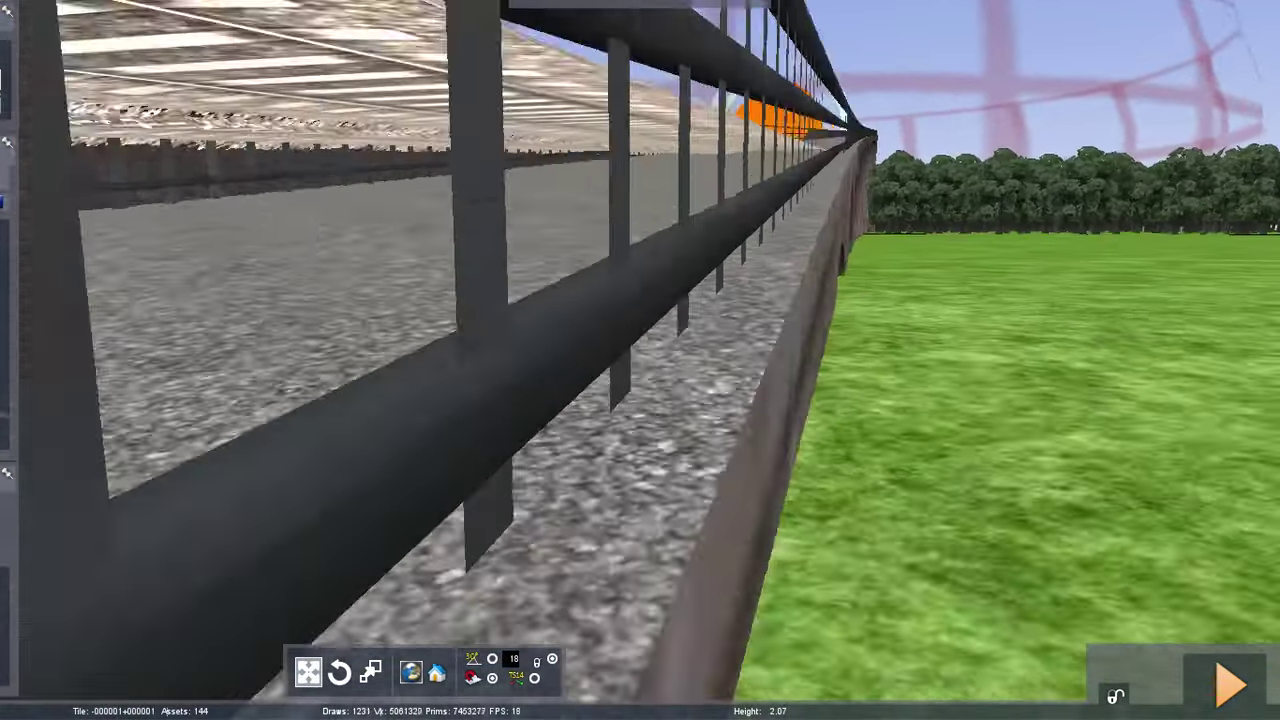
pyautogui.scroll(-5, 690, 370)
pyautogui.moveTo(470, 444); pyautogui.dragTo(315, 465, button='right')
pyautogui.scroll(-4, 350, 510)
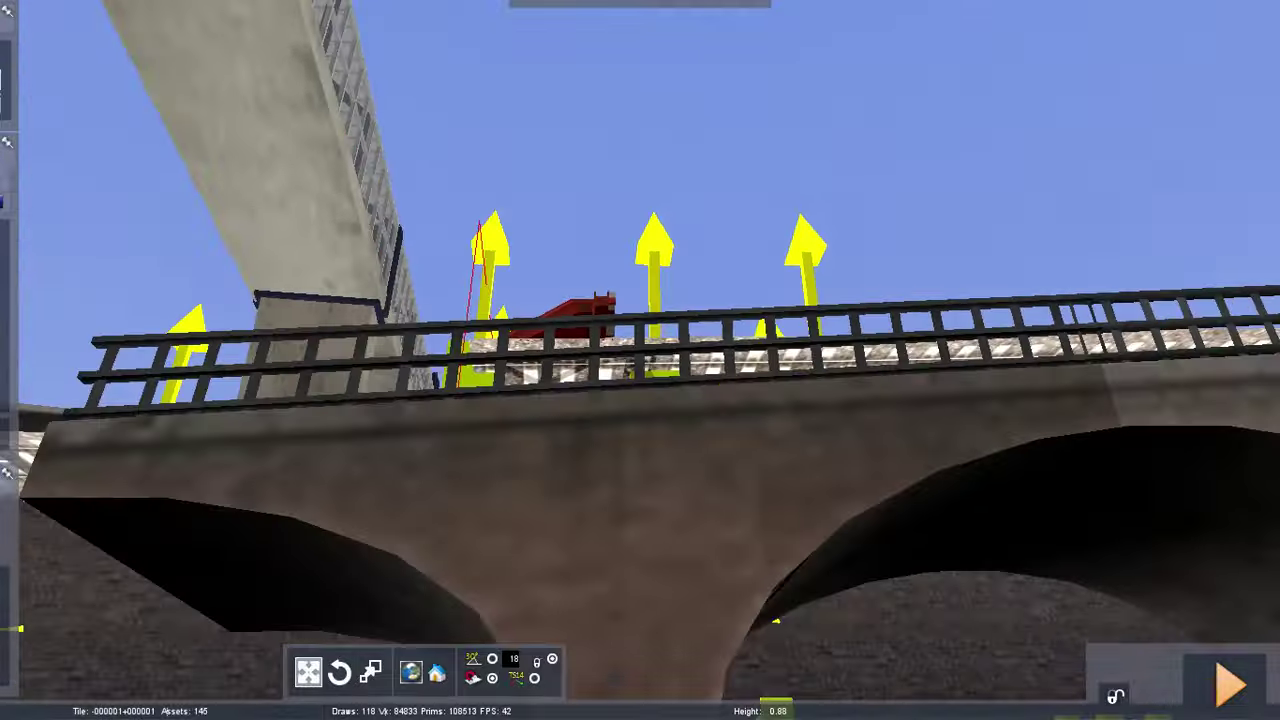
pyautogui.moveTo(655, 340); pyautogui.dragTo(723, 342, button='right')
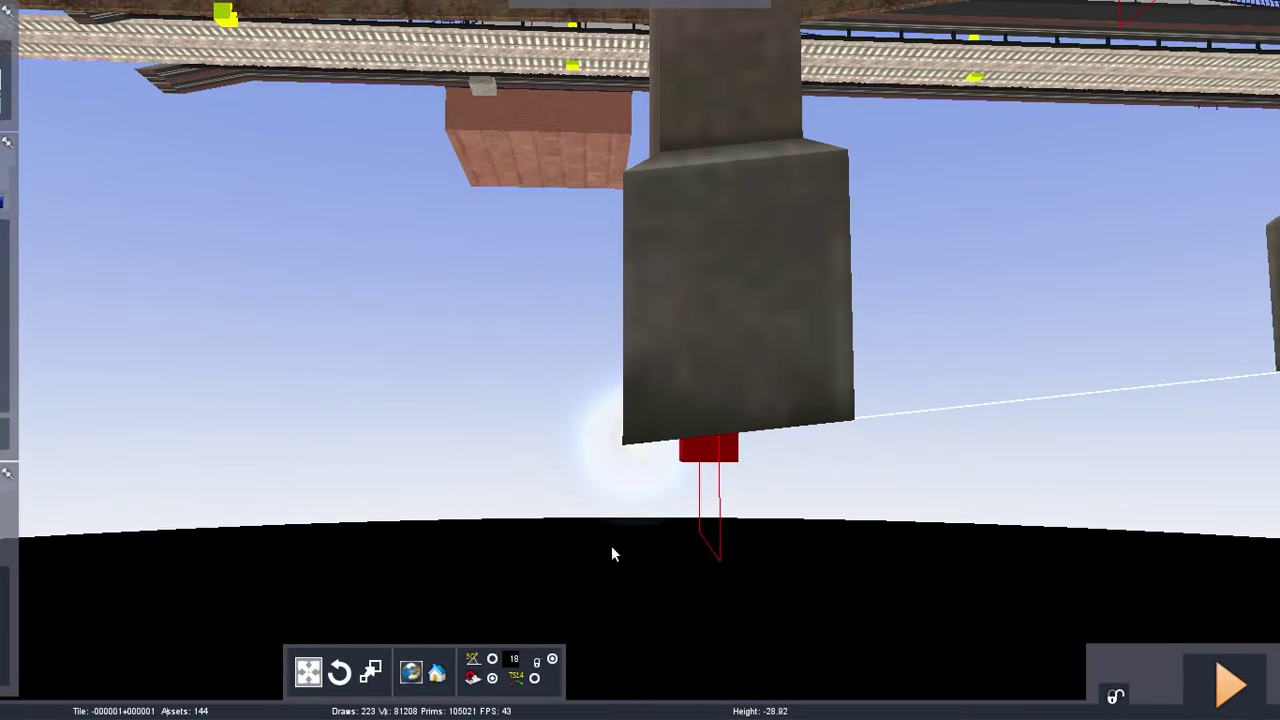
# Restart gradient editing and raise the viaduct's footbridge end slightly, to a height of about -28.4
pyautogui.moveTo(130, 110)
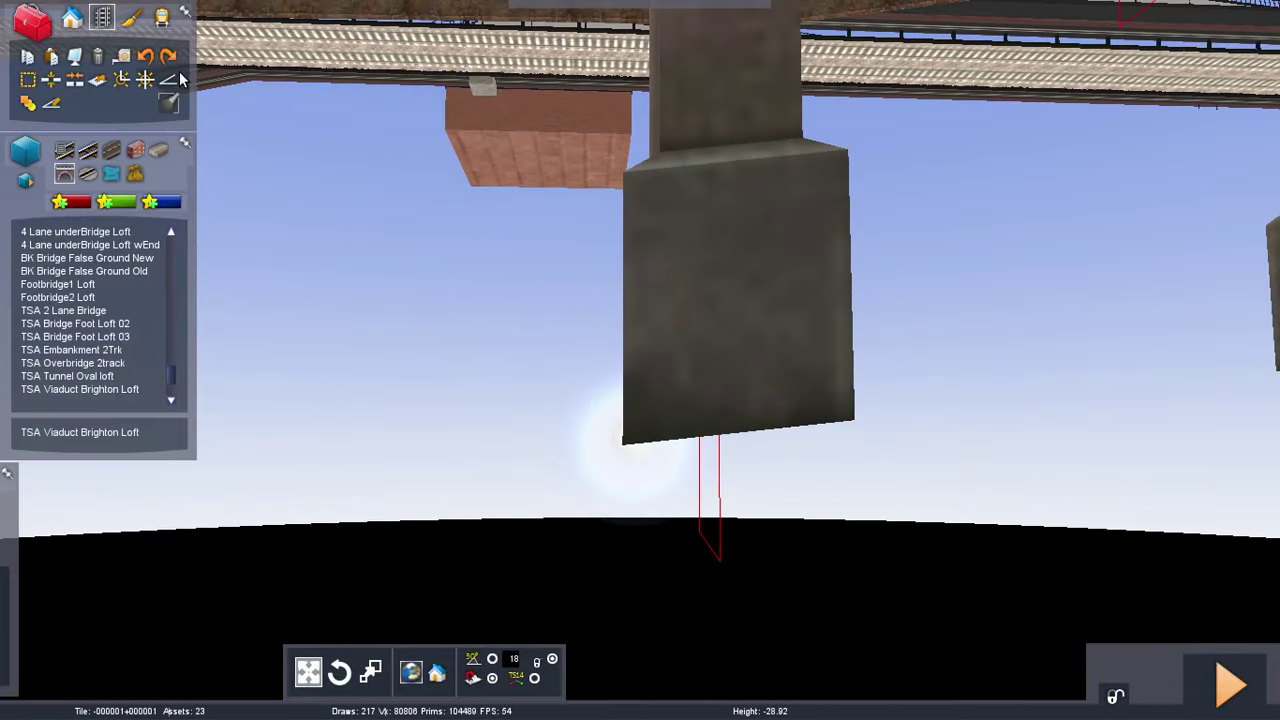
pyautogui.click(166, 80)
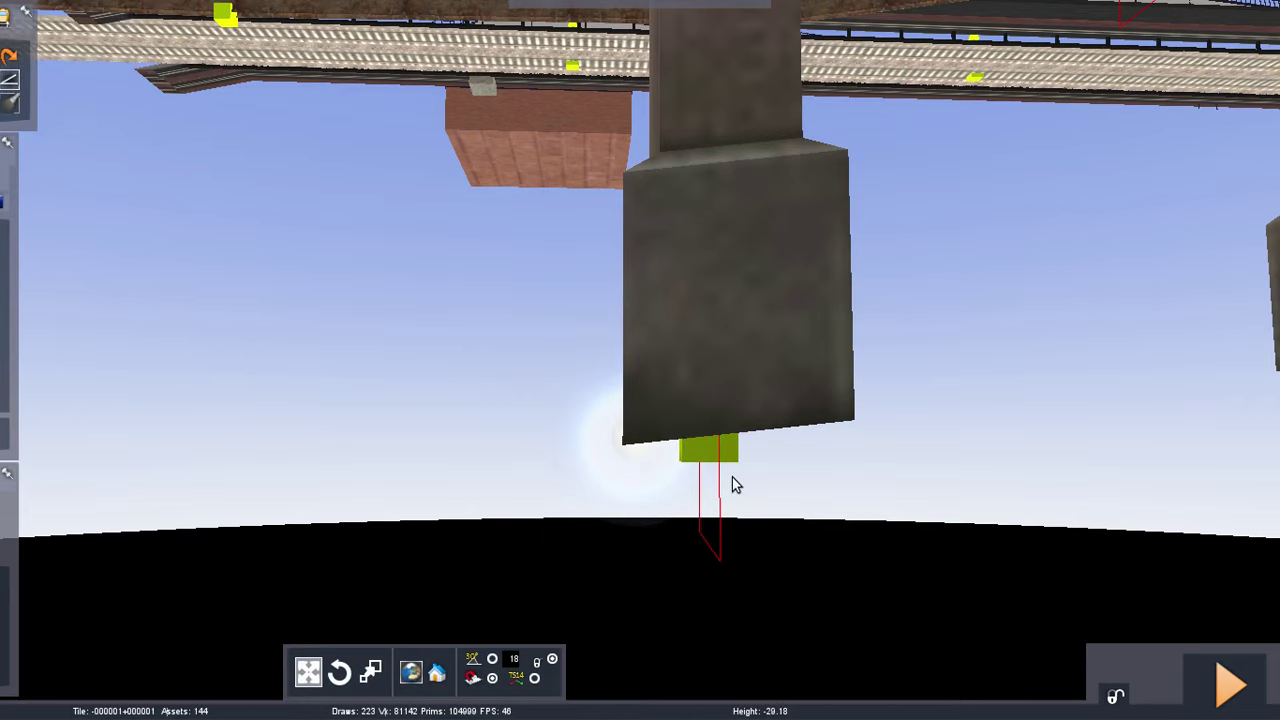
pyautogui.click(731, 456)
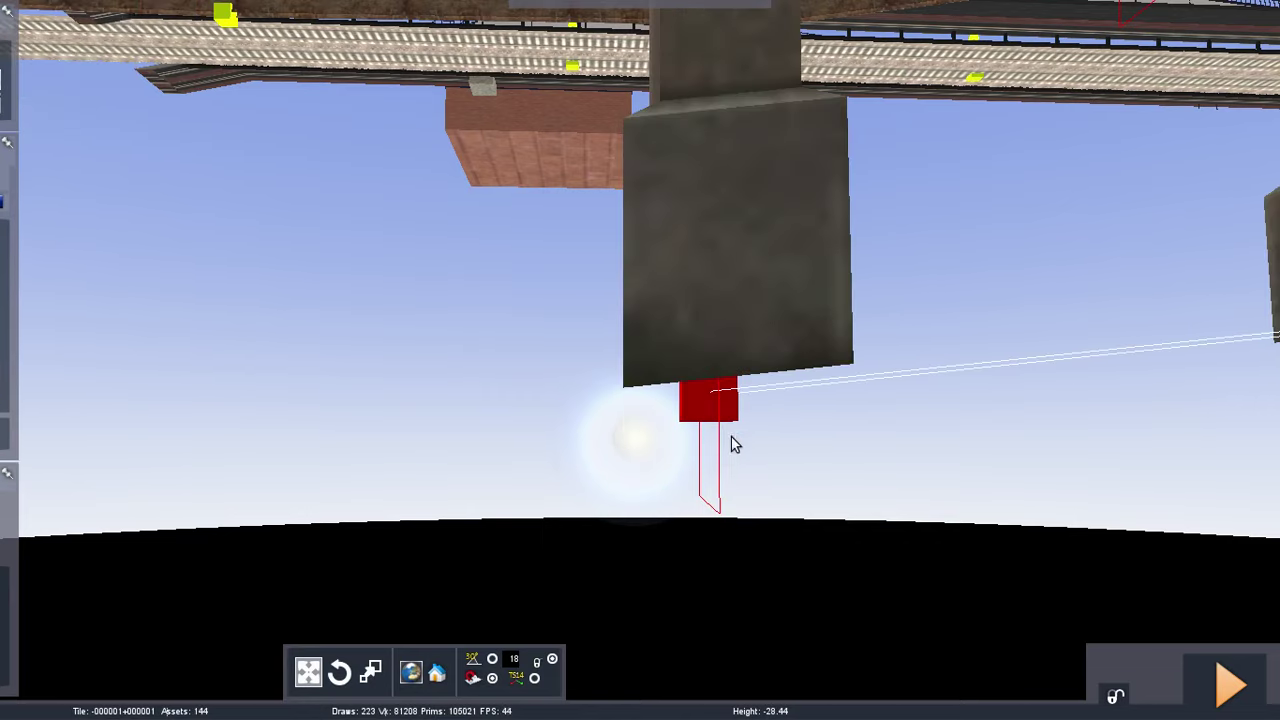
# Lower the viaduct's far end beneath the trees to a height of about -1.2
pyautogui.moveTo(731, 437)
pyautogui.mouseDown(button='right')
pyautogui.moveTo(680, 600)
pyautogui.moveTo(695, 560)
pyautogui.moveTo(693, 405)
pyautogui.moveTo(712, 450)
pyautogui.moveTo(888, 455)
pyautogui.moveTo(884, 395)
pyautogui.moveTo(900, 365)
pyautogui.moveTo(945, 365)
pyautogui.moveTo(970, 388)
pyautogui.moveTo(980, 440)
pyautogui.moveTo(955, 470)
pyautogui.moveTo(935, 590)
pyautogui.moveTo(915, 430)
pyautogui.moveTo(890, 420)
pyautogui.moveTo(455, 481)
pyautogui.mouseUp(button='right')
pyautogui.press('Down')
pyautogui.press('Up')
pyautogui.press('Up')
pyautogui.press('Up')
pyautogui.press('Up')
pyautogui.press('Up')
pyautogui.moveTo(454, 482); pyautogui.dragTo(435, 612)
pyautogui.moveTo(435, 612); pyautogui.dragTo(465, 660, button='right')
pyautogui.press('Down')
pyautogui.moveTo(620, 270)
pyautogui.mouseDown(button='right')
pyautogui.moveTo(592, 345)
pyautogui.moveTo(588, 328)
pyautogui.mouseUp(button='right')
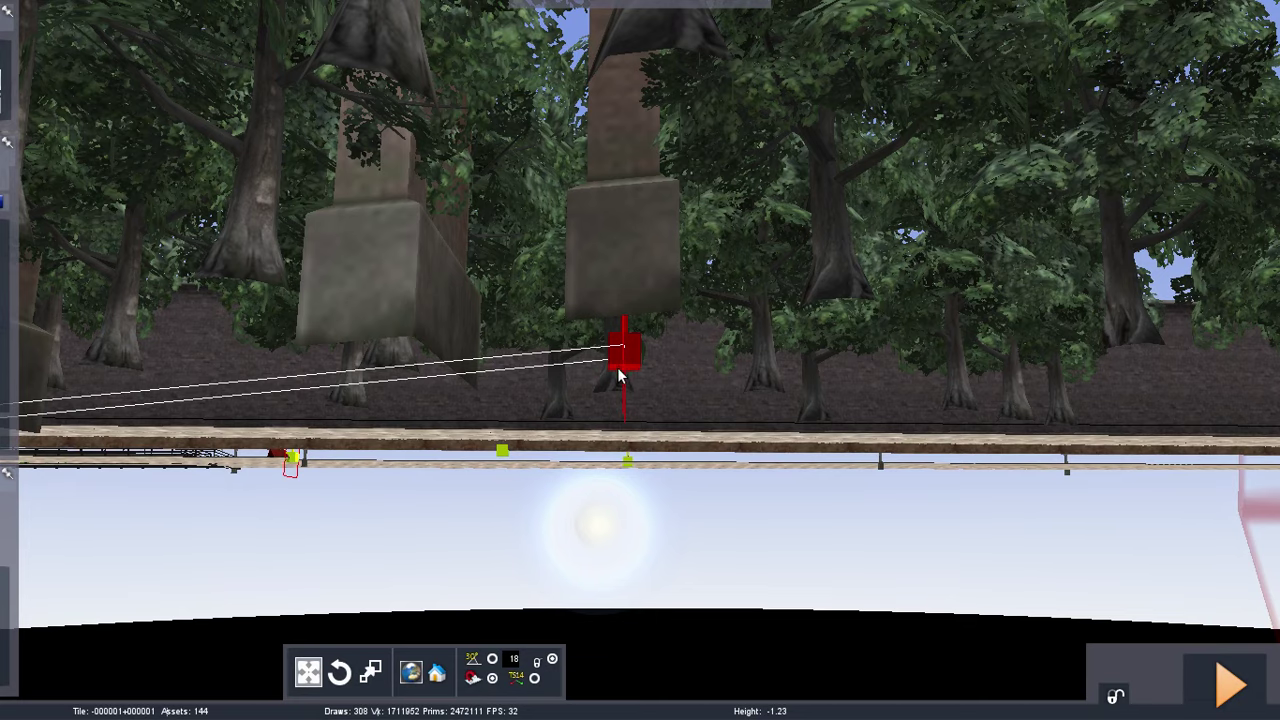
# Sink the viaduct's far end deeper below the trees, to a height of about -5.3
pyautogui.moveTo(698, 359)
pyautogui.mouseDown(button='right')
pyautogui.moveTo(775, 410)
pyautogui.moveTo(728, 330)
pyautogui.moveTo(702, 345)
pyautogui.mouseUp(button='right')
pyautogui.press('Up')
pyautogui.moveTo(754, 179); pyautogui.dragTo(766, 334)
pyautogui.press('Down')
pyautogui.moveTo(773, 396); pyautogui.dragTo(800, 262, button='right')
pyautogui.press('Down')
pyautogui.press('Up')
pyautogui.press('Up')
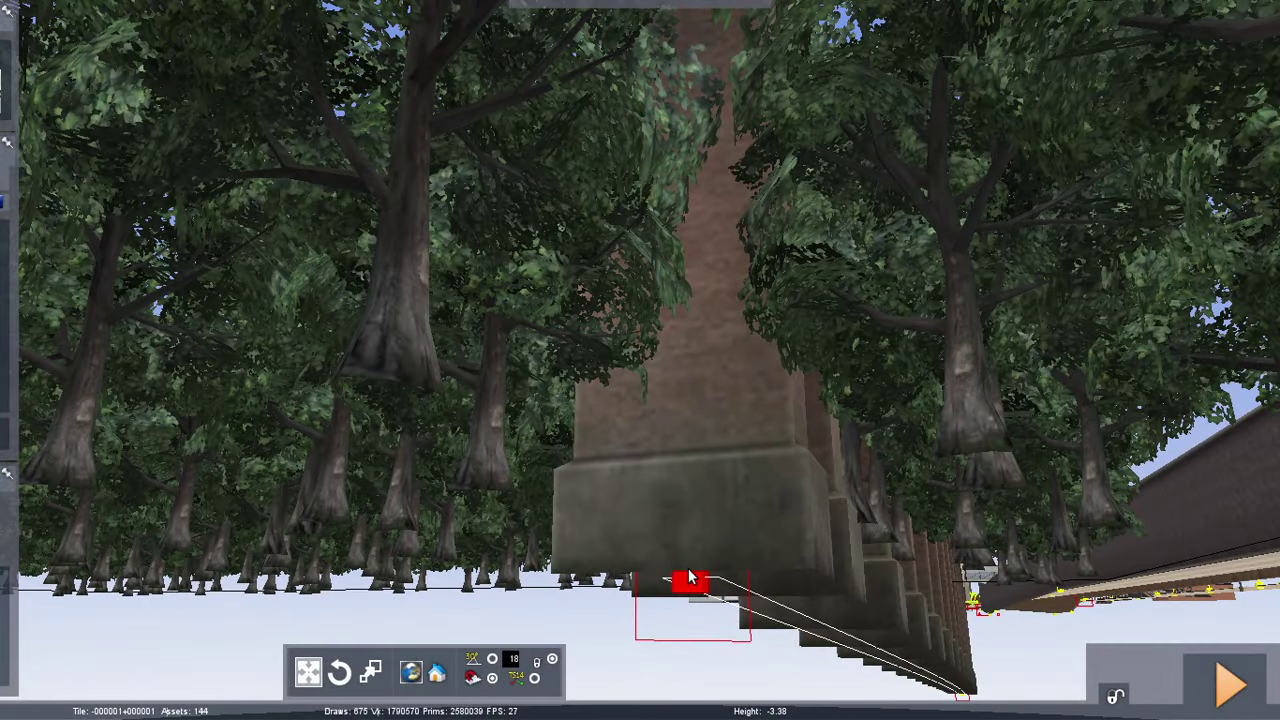
pyautogui.moveTo(690, 578); pyautogui.dragTo(680, 615)
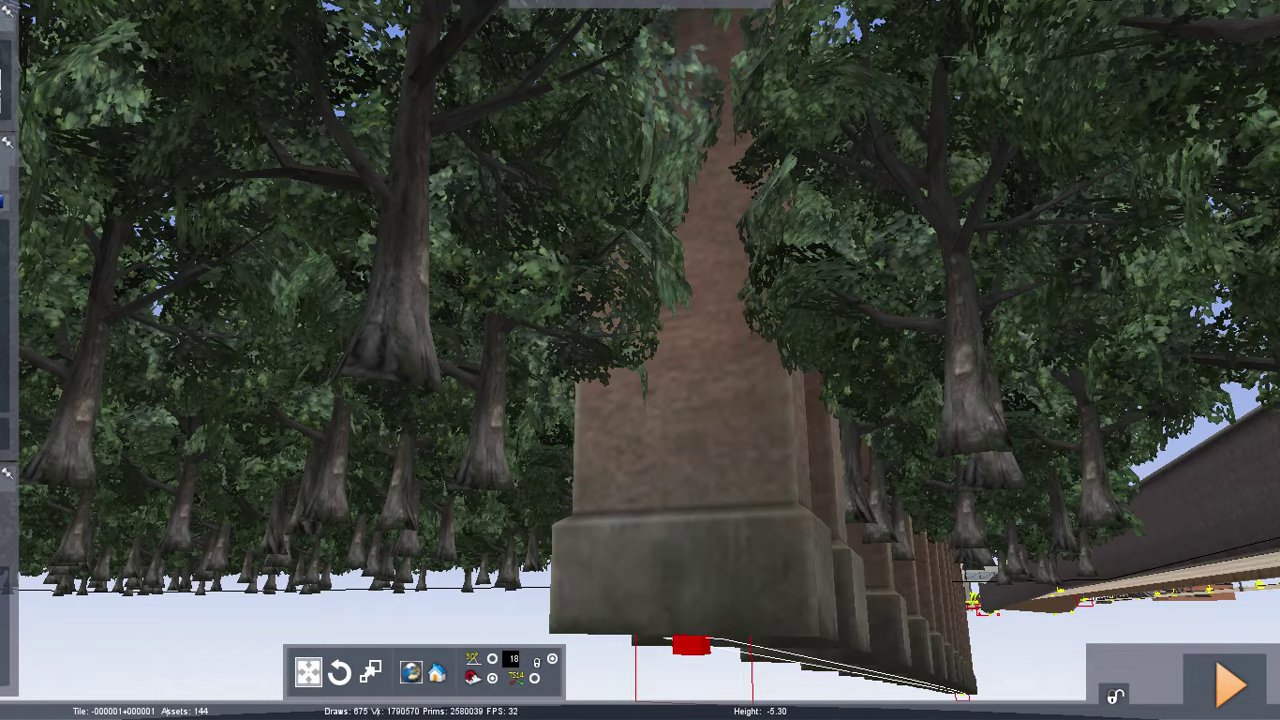
# Lower the viaduct's far end past a height of -5.7 and compare its deck with the buffer stops above
pyautogui.moveTo(690, 640); pyautogui.dragTo(780, 595, button='right')
pyautogui.press('Down')
pyautogui.press('Up')
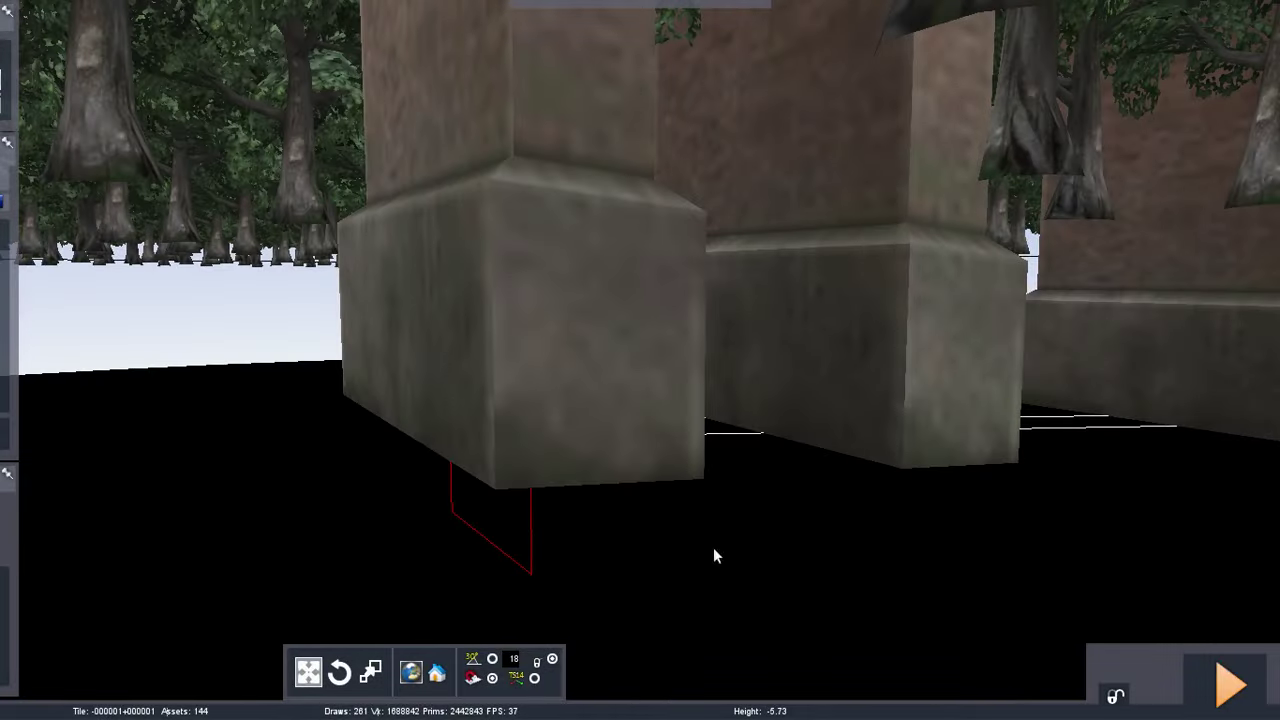
pyautogui.moveTo(503, 409); pyautogui.dragTo(491, 463)
pyautogui.moveTo(491, 463); pyautogui.dragTo(475, 515, button='right')
pyautogui.press('Down')
pyautogui.scroll(8, 640, 400)
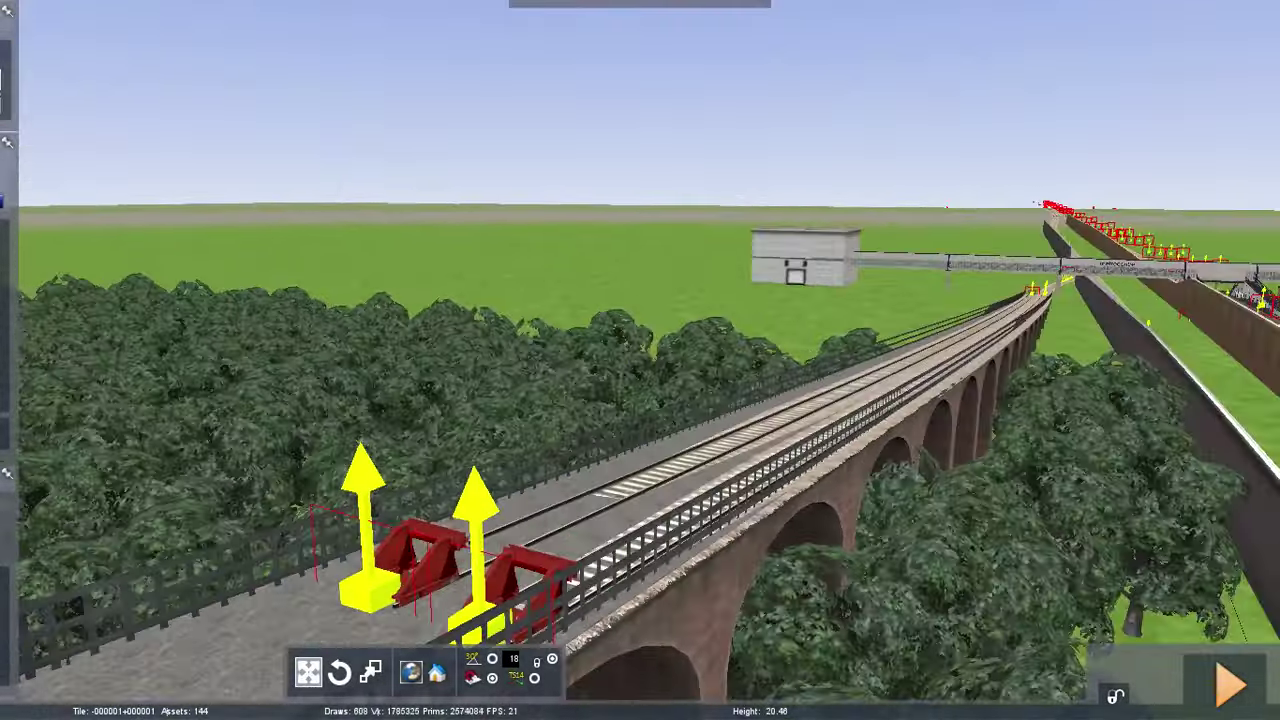
# Fine-tune the viaduct's far end to a height of about -7.15 and check its deck around the buffer stops
pyautogui.press('Down')
pyautogui.moveTo(640, 360); pyautogui.dragTo(640, 520, button='right')
pyautogui.press('Up')
pyautogui.moveTo(541, 540); pyautogui.dragTo(541, 448, button='right')
pyautogui.press('Down')
pyautogui.moveTo(608, 466); pyautogui.dragTo(608, 484)
pyautogui.moveTo(608, 484); pyautogui.dragTo(600, 620, button='right')
pyautogui.press('Down')
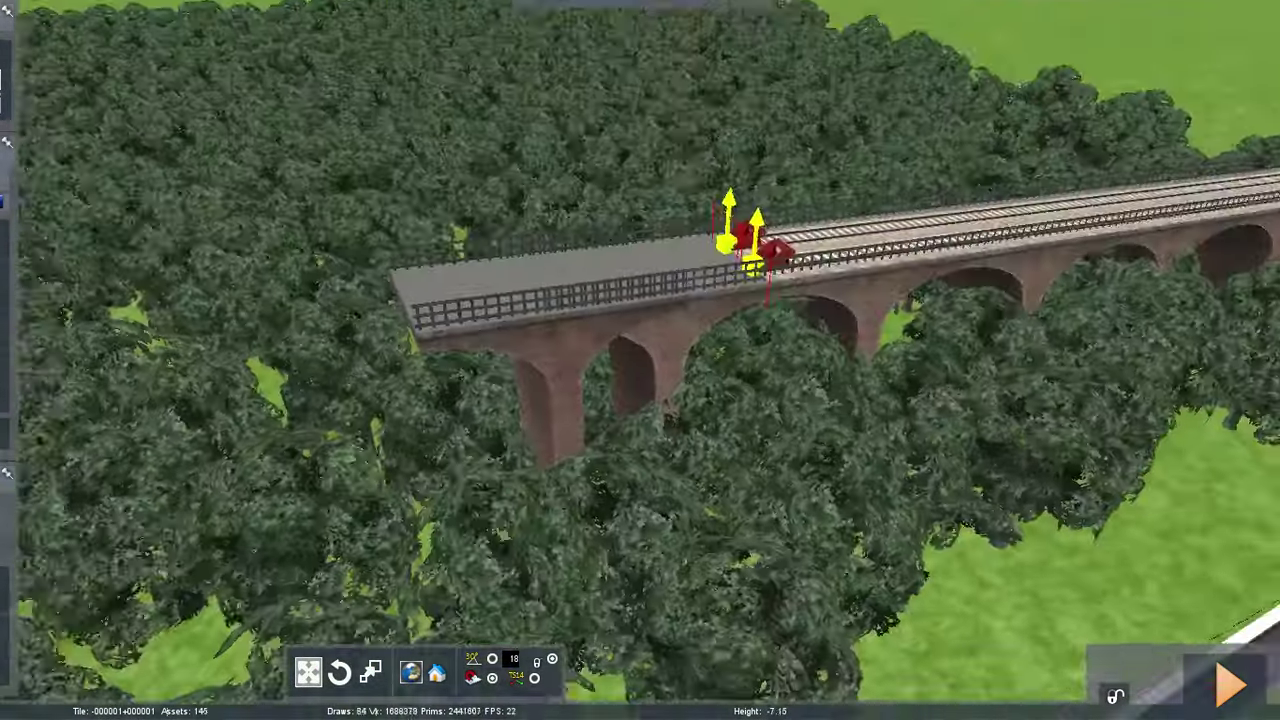
# Raise the branch track's height point by the footbridge to about 0.68 to ease the approach, and leave gradient editing
pyautogui.scroll(5, 640, 400)
pyautogui.press('Up')
pyautogui.moveTo(640, 400); pyautogui.dragTo(812, 320, button='right')
pyautogui.press('Up')
pyautogui.moveTo(640, 360); pyautogui.dragTo(640, 424, button='right')
pyautogui.press('Up')
pyautogui.moveTo(640, 546)
pyautogui.mouseDown(button='right')
pyautogui.moveTo(634, 432)
pyautogui.moveTo(616, 499)
pyautogui.mouseUp(button='right')
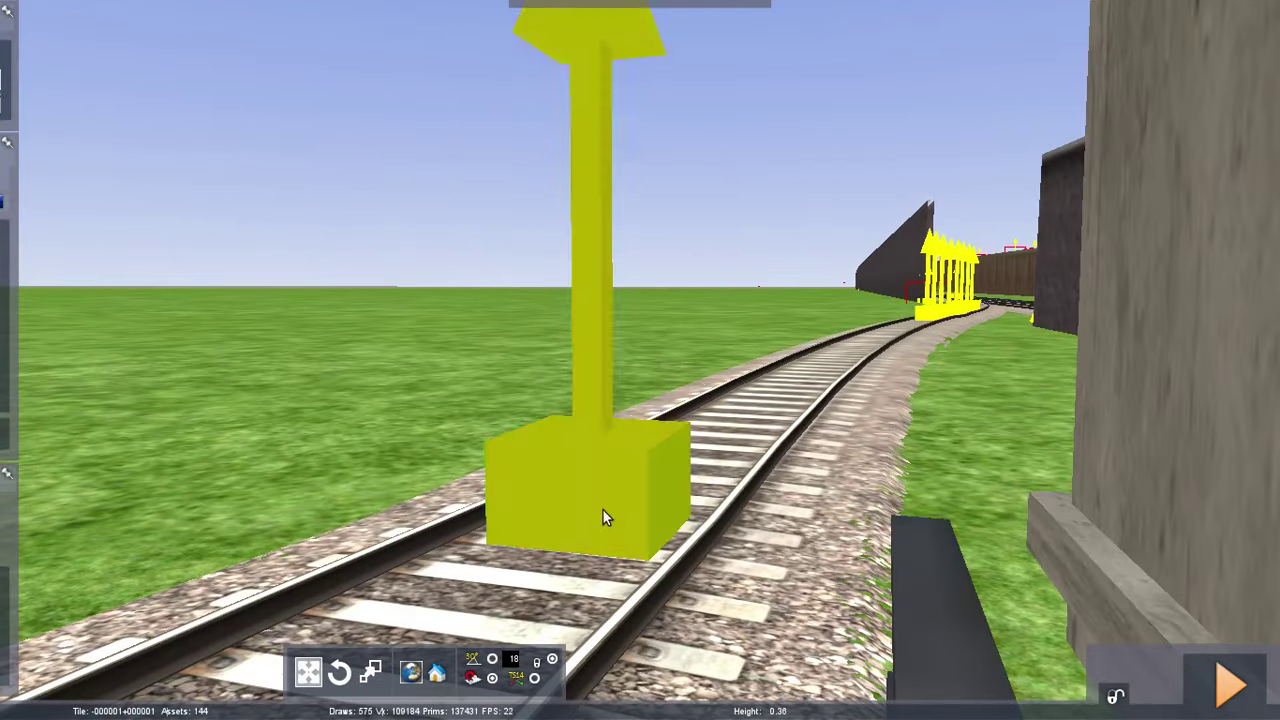
pyautogui.moveTo(603, 510); pyautogui.dragTo(590, 466)
pyautogui.press('Down')
pyautogui.moveTo(590, 466)
pyautogui.mouseDown(button='right')
pyautogui.moveTo(570, 390)
pyautogui.moveTo(560, 500)
pyautogui.moveTo(622, 455)
pyautogui.moveTo(607, 463)
pyautogui.mouseUp(button='right')
pyautogui.press('Down')
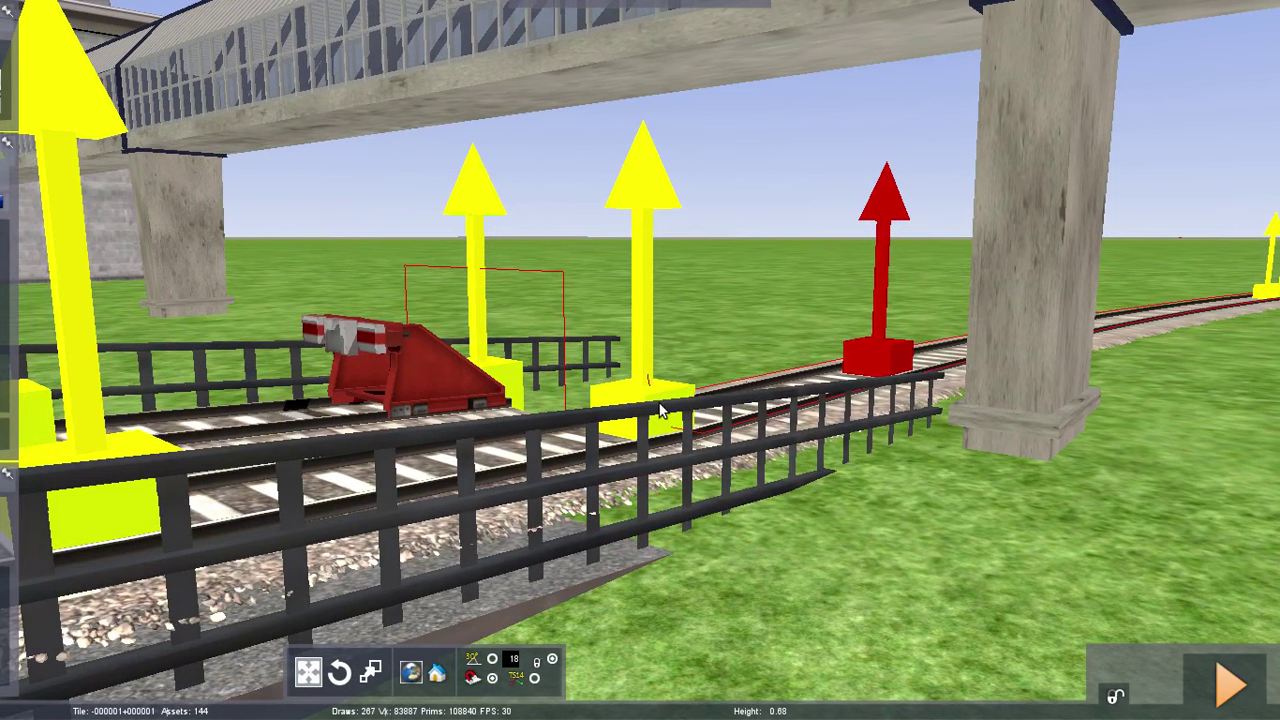
pyautogui.press('space')
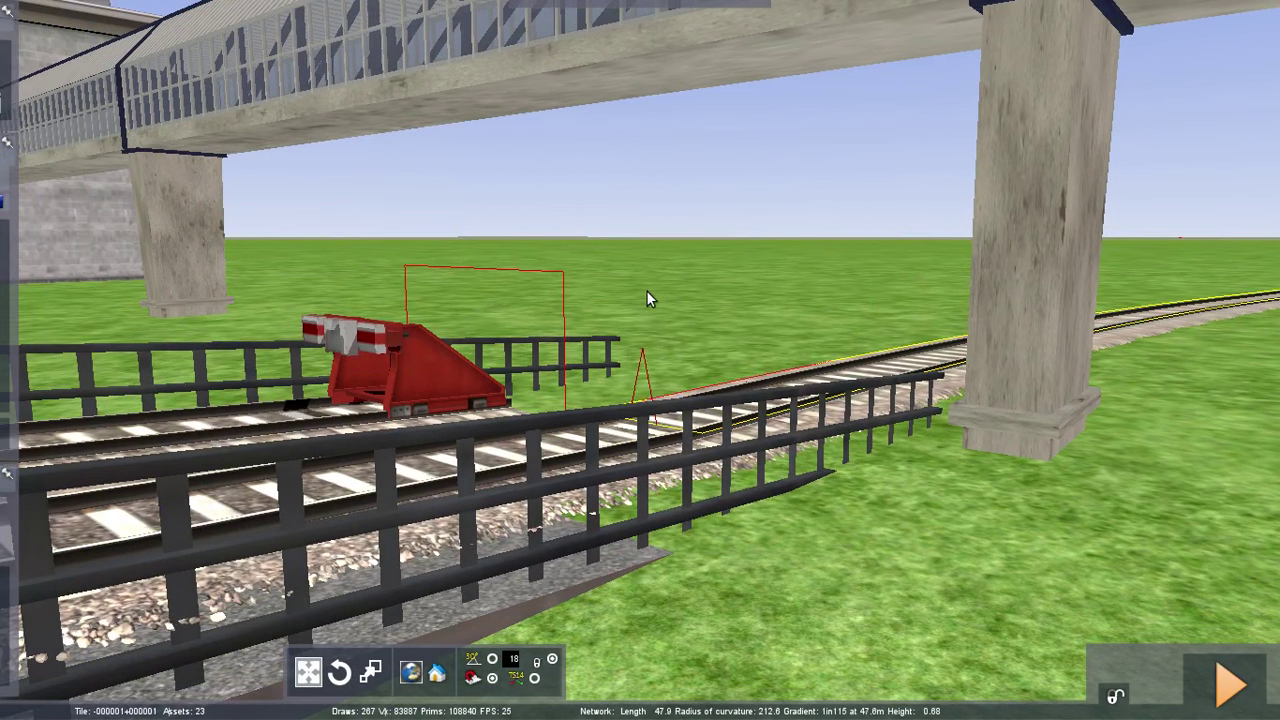
# Examine the double track along the viaduct deck, from the footbridge over the trees and back, for fit with the railings
pyautogui.moveTo(646, 290); pyautogui.dragTo(335, 286, button='right')
pyautogui.press('Up')
pyautogui.press('Down')
pyautogui.press('Down')
pyautogui.press('Up')
pyautogui.press('Up')
pyautogui.scroll(10, 689, 320)
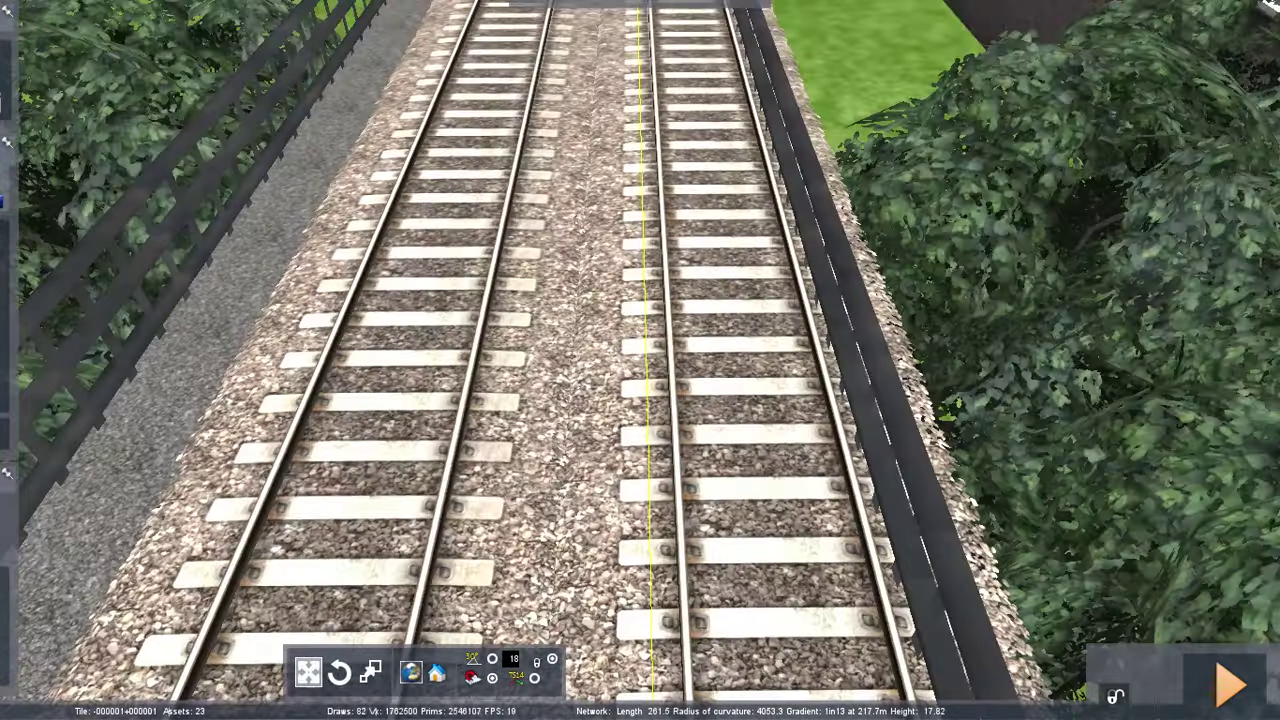
pyautogui.moveTo(640, 360); pyautogui.dragTo(634, 330, button='right')
pyautogui.press('Up')
pyautogui.press('Up')
pyautogui.scroll(3, 667, 499)
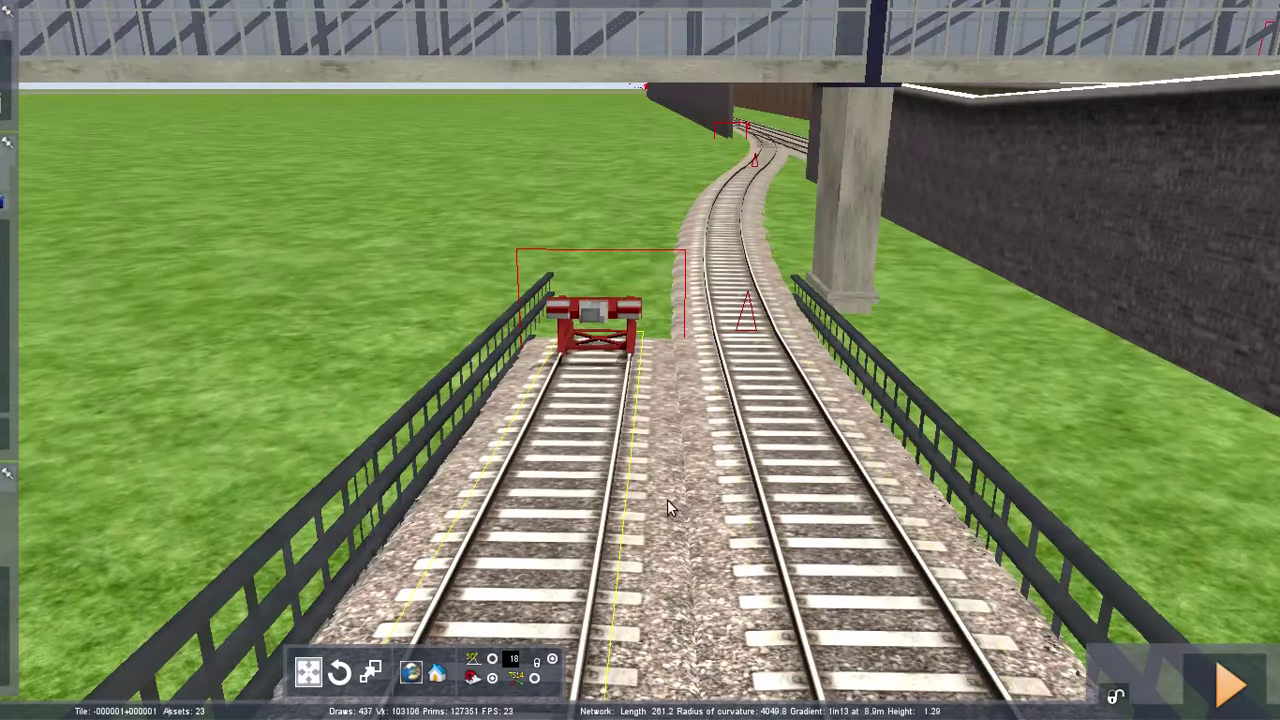
# Examine the viaduct's piers and their bases around and beneath ground level
pyautogui.scroll(10, 695, 567)
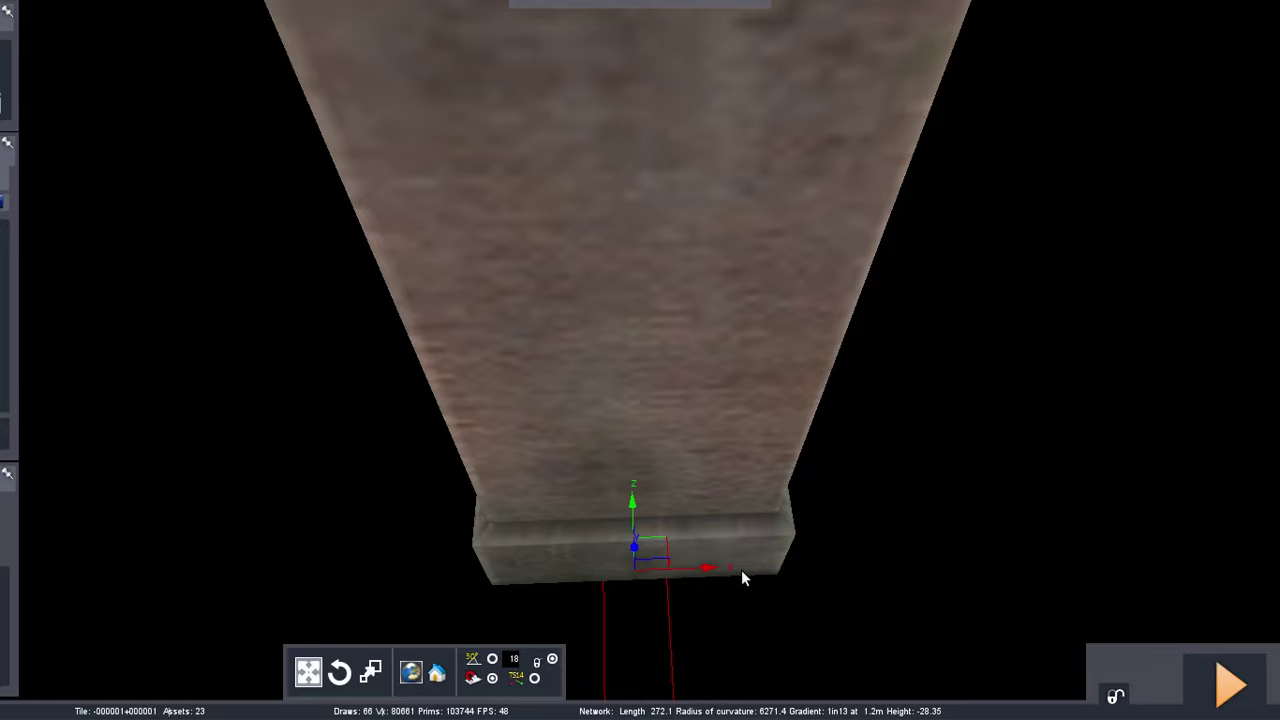
pyautogui.moveTo(811, 534); pyautogui.dragTo(560, 400, button='right')
pyautogui.moveTo(920, 460); pyautogui.dragTo(730, 554, button='right')
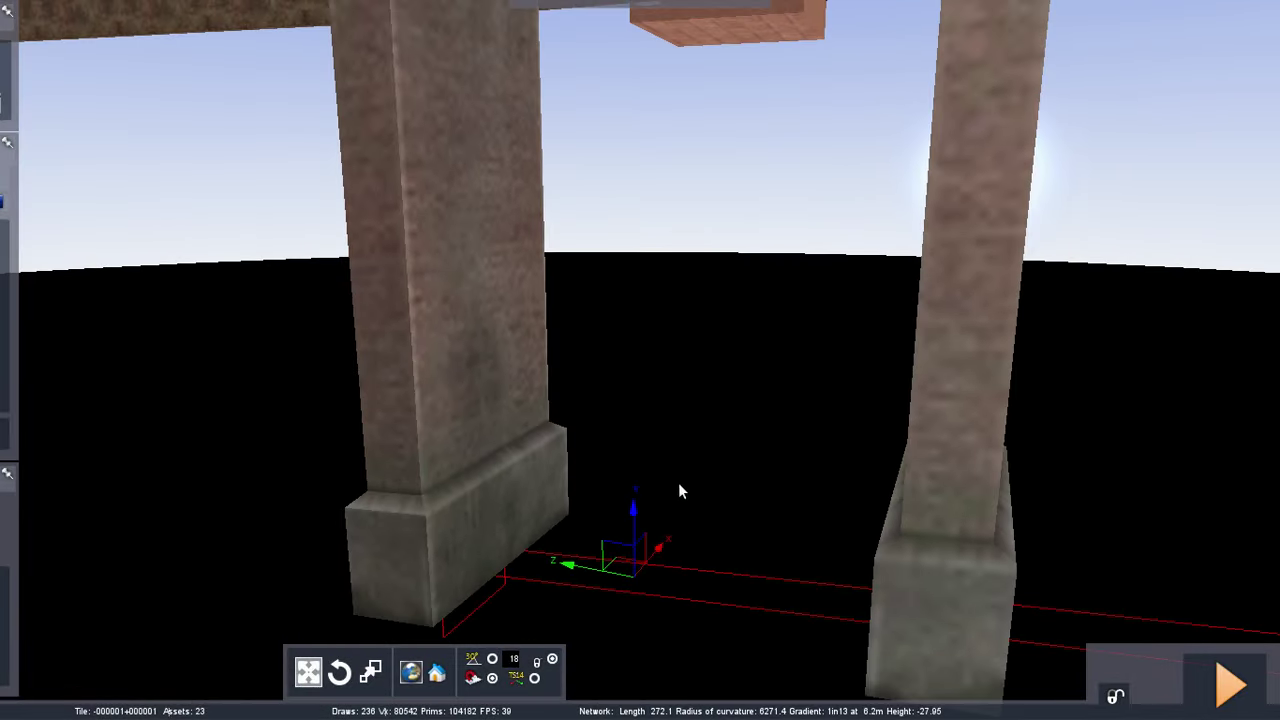
pyautogui.press('Up')
pyautogui.moveTo(680, 484); pyautogui.dragTo(613, 575, button='right')
pyautogui.press('Down')
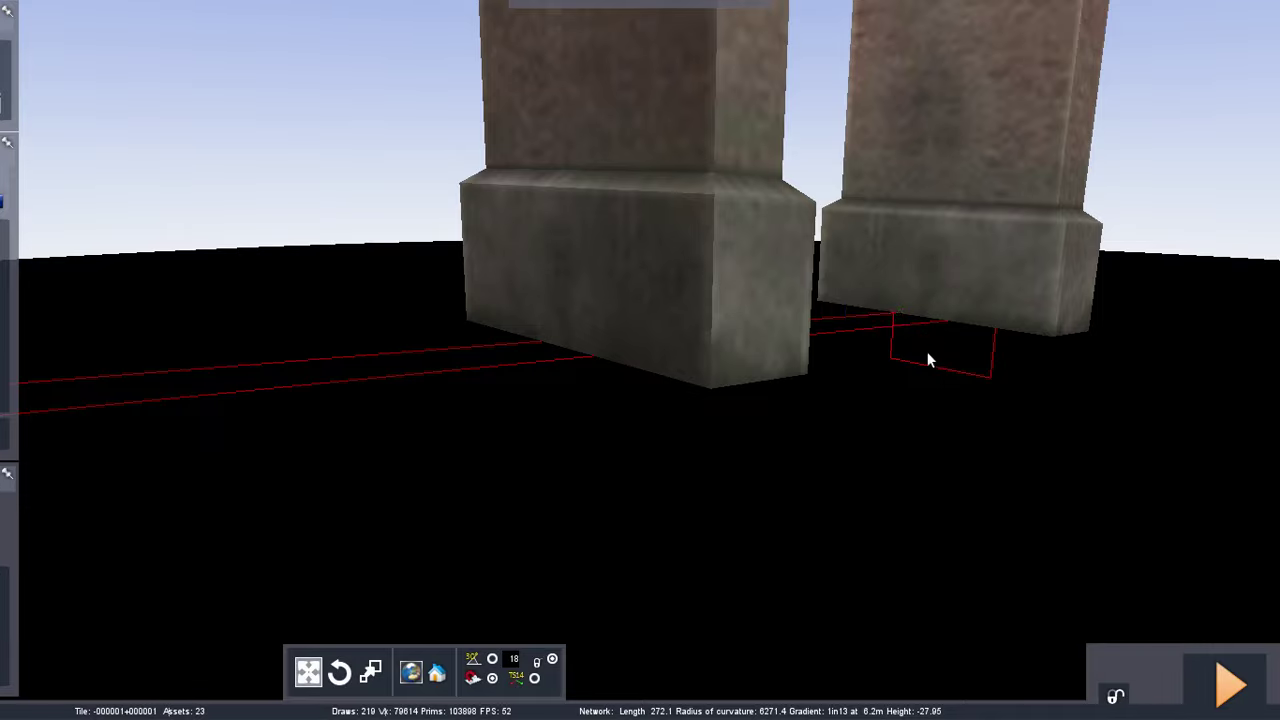
pyautogui.click(800, 398)
pyautogui.moveTo(800, 398); pyautogui.dragTo(460, 530, button='right')
pyautogui.press('Down')
pyautogui.press('Up')
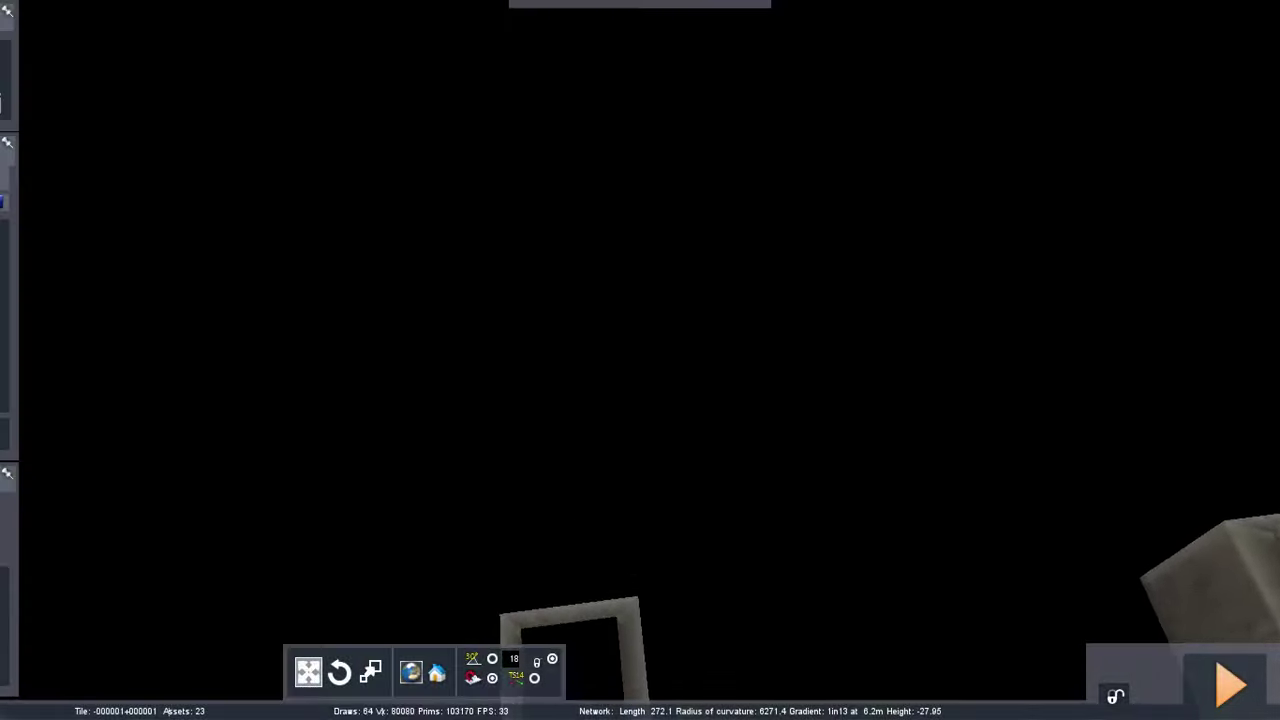
pyautogui.moveTo(800, 363); pyautogui.dragTo(780, 480, button='right')
# Delete the Brighton viaduct from beneath the double track
pyautogui.moveTo(200, 52)
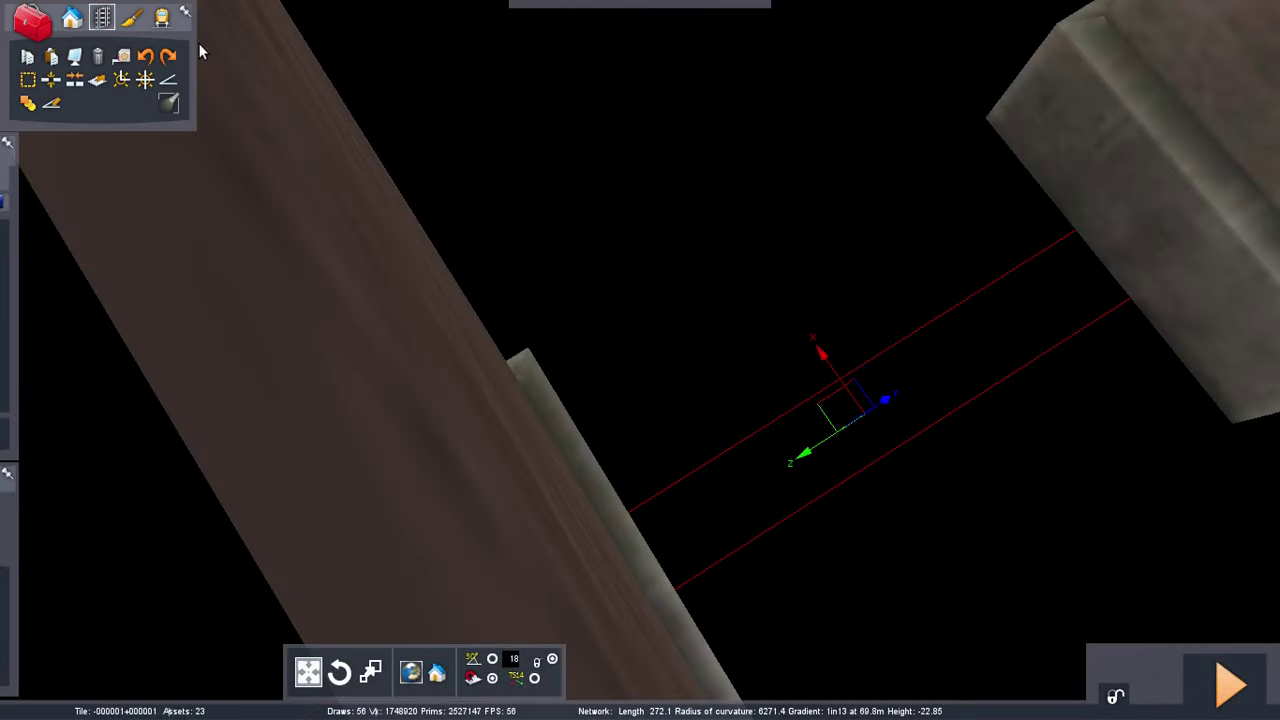
pyautogui.press('Down')
pyautogui.moveTo(662, 310); pyautogui.dragTo(760, 290, button='right')
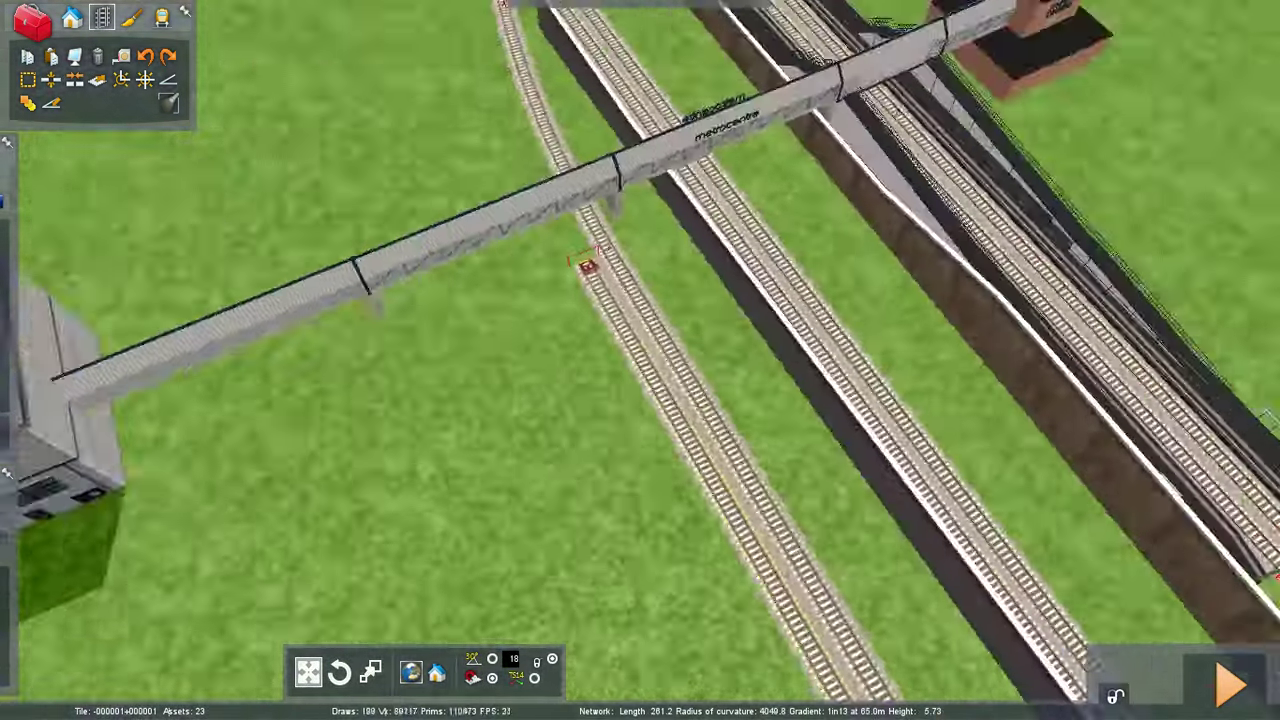
pyautogui.press('Up')
pyautogui.moveTo(662, 310); pyautogui.dragTo(830, 270, button='right')
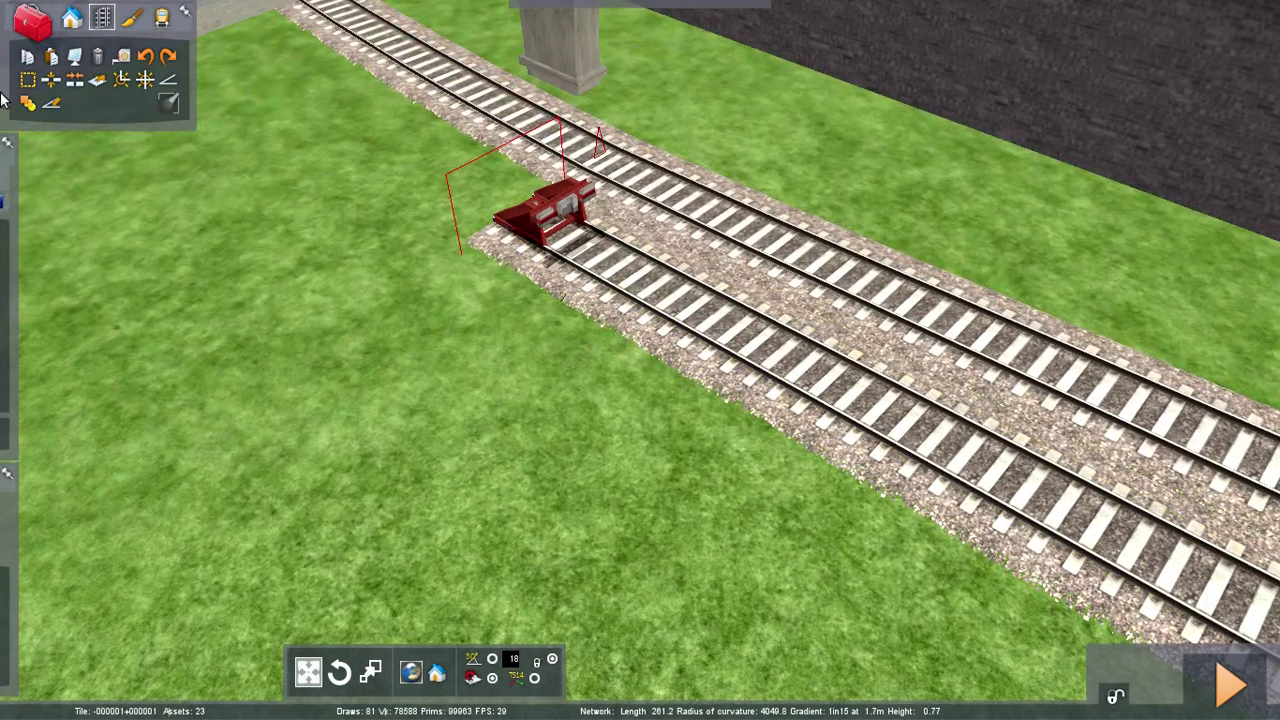
# Select the section of branch track from the buffer stop by the footbridge to the far buffer stop over the trees
pyautogui.moveTo(71, 177)
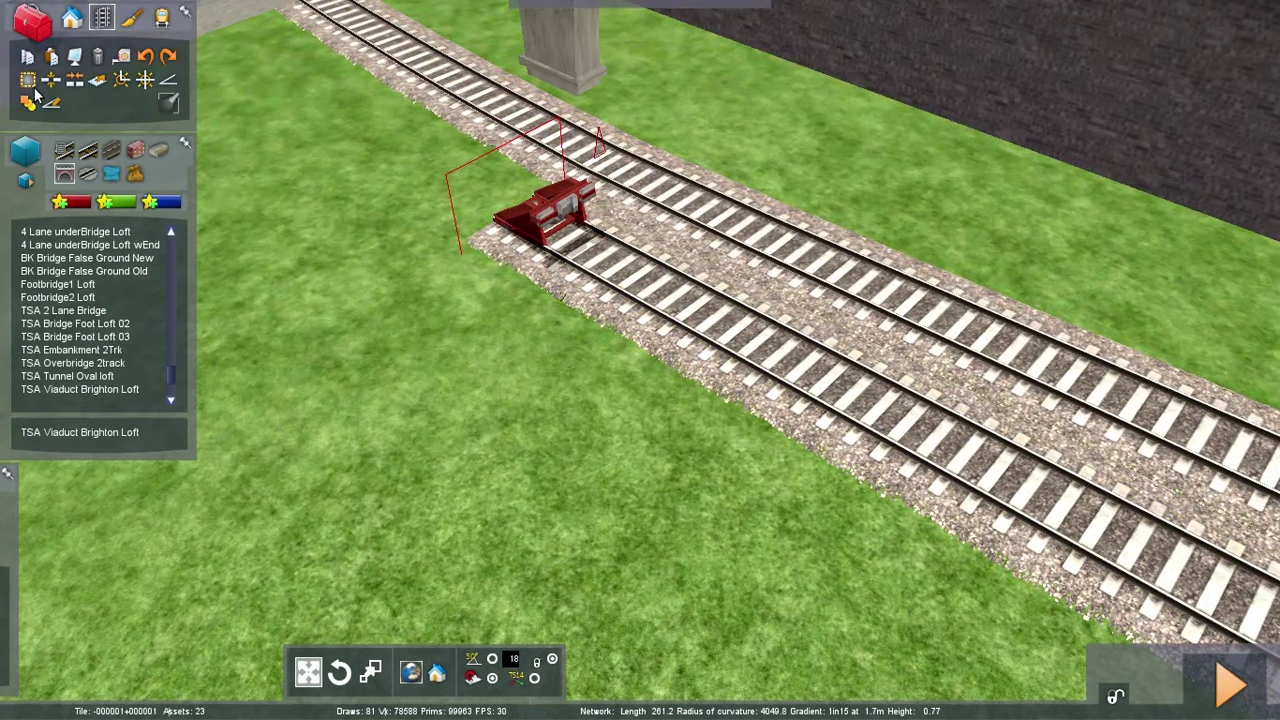
pyautogui.moveTo(65, 540)
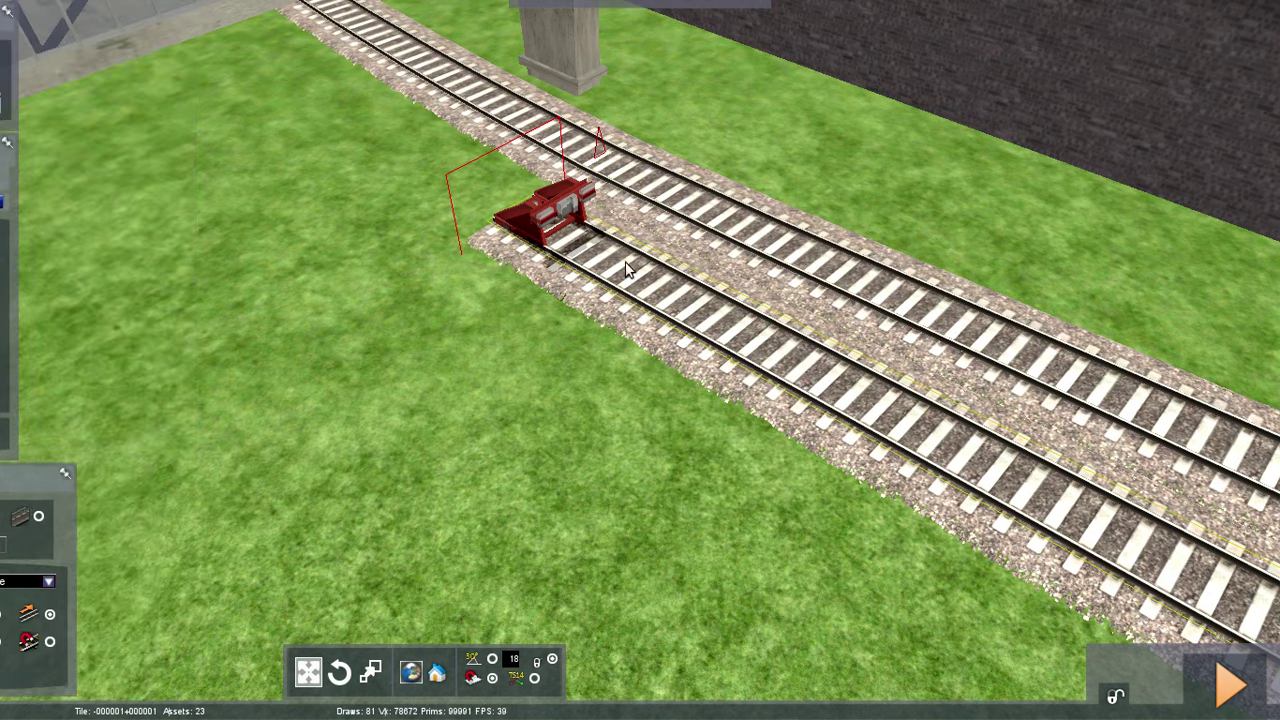
pyautogui.click(585, 222)
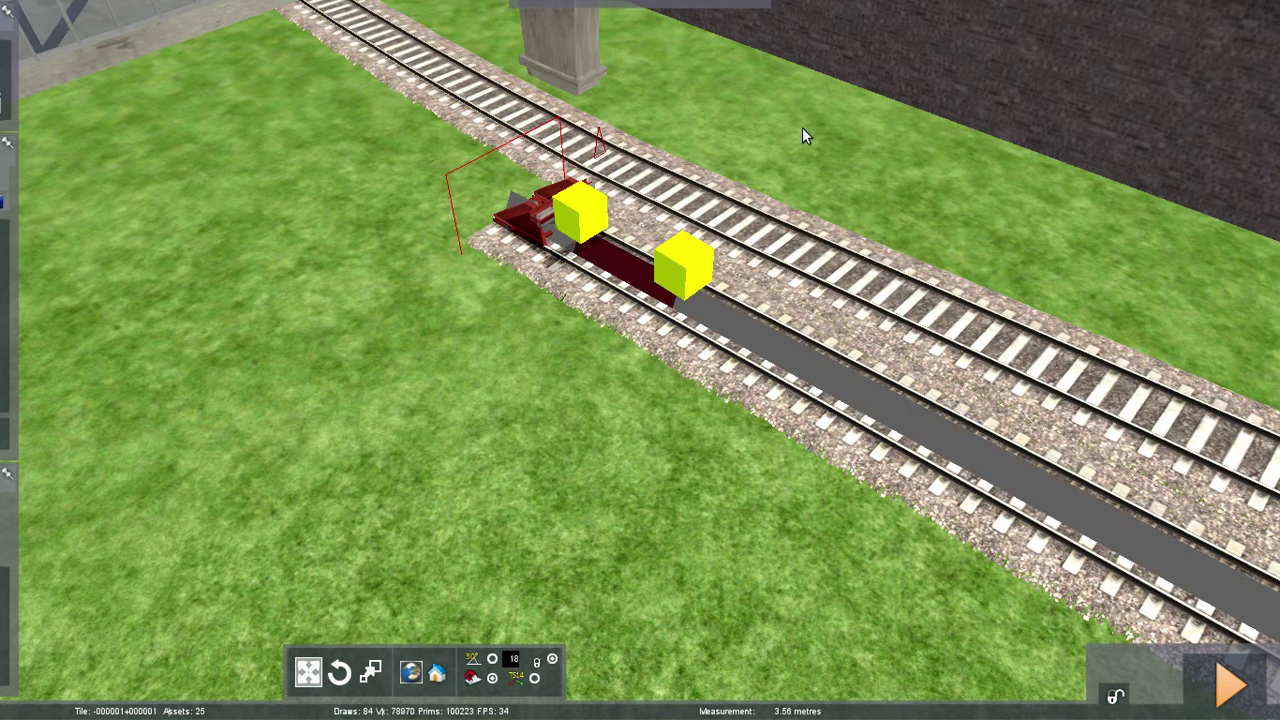
pyautogui.moveTo(957, 373); pyautogui.dragTo(1262, 172, button='right')
pyautogui.press('Up')
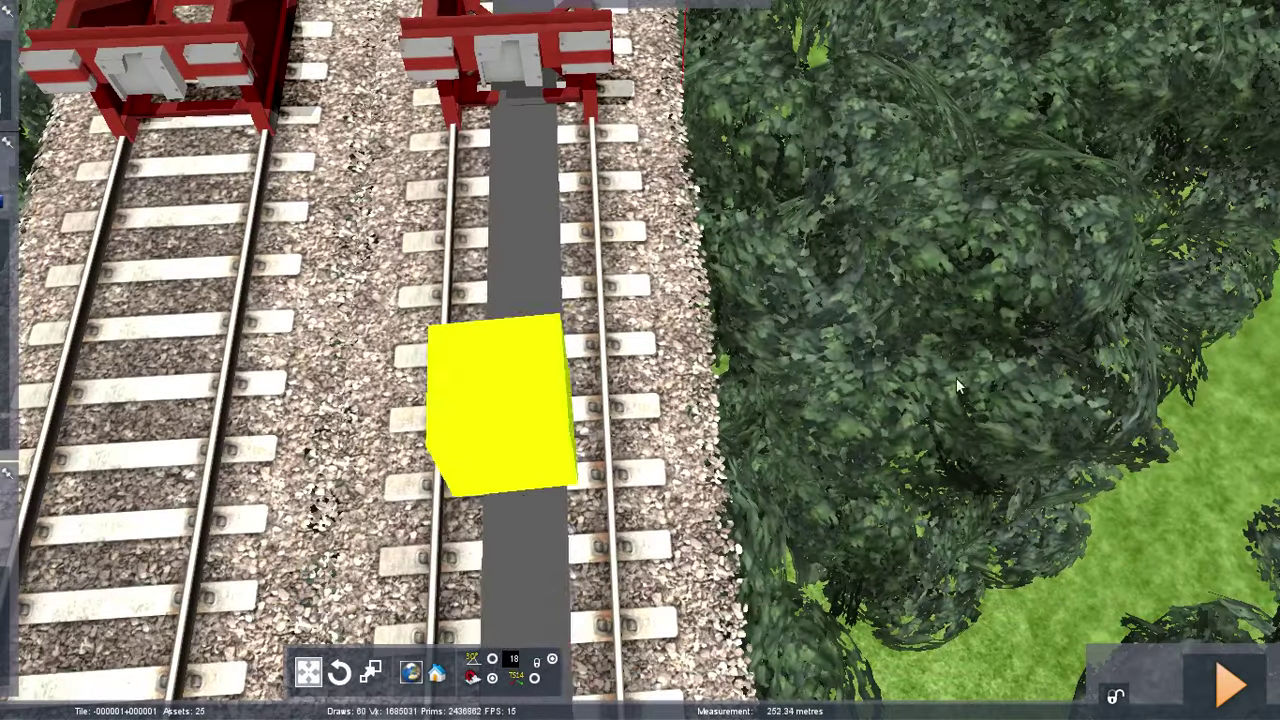
pyautogui.click(520, 125)
# Lay a 2 Lane Bridge1 Loft alongside the selected track section with the offset tool
pyautogui.moveTo(3, 45)
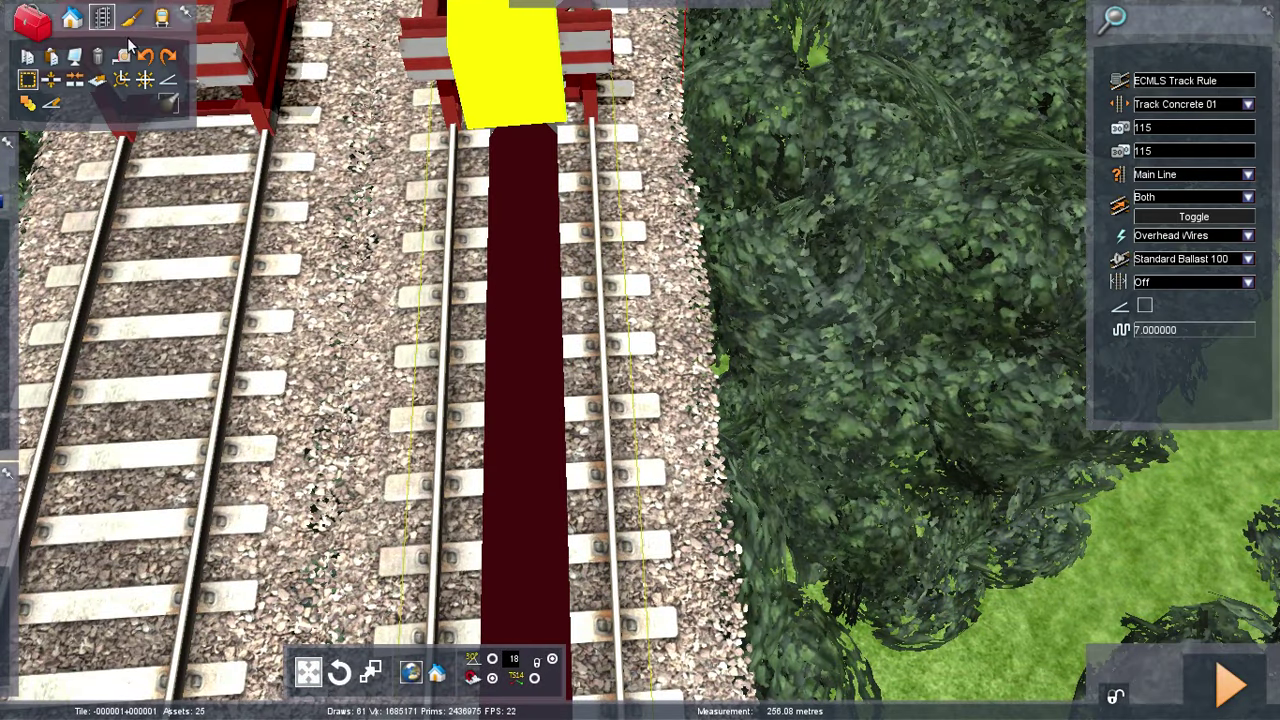
pyautogui.click(97, 80)
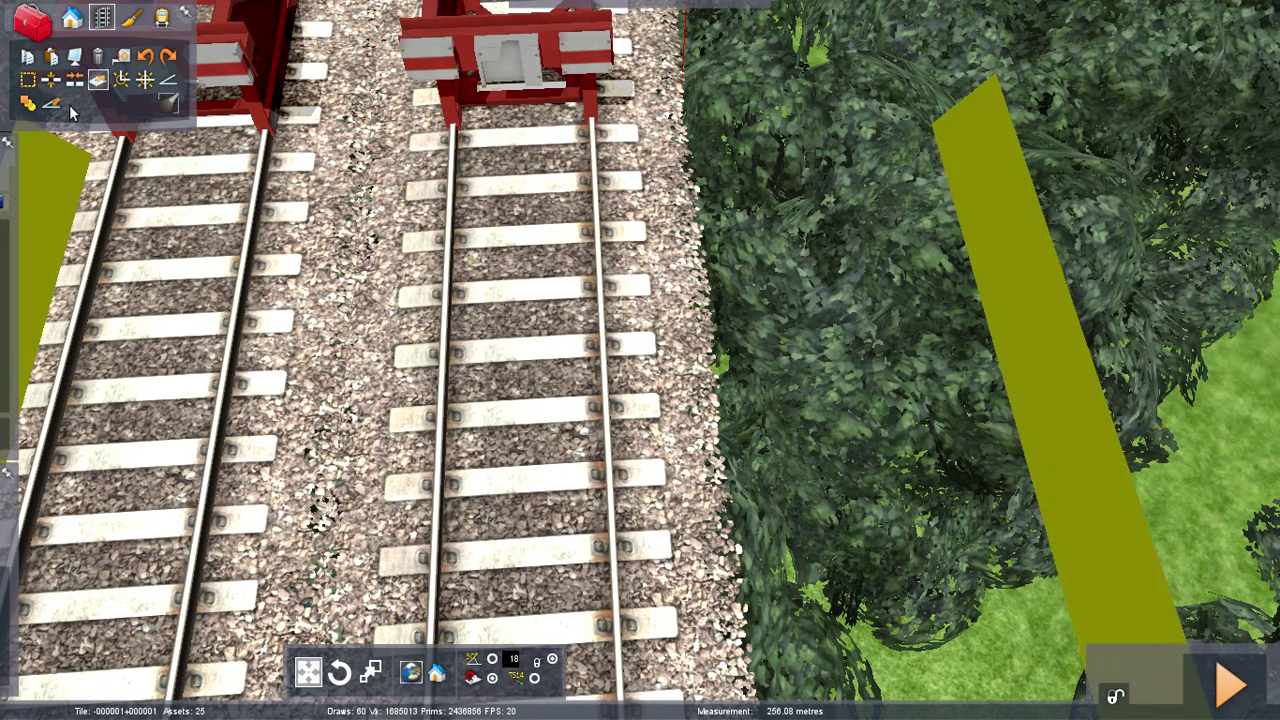
pyautogui.moveTo(3, 592)
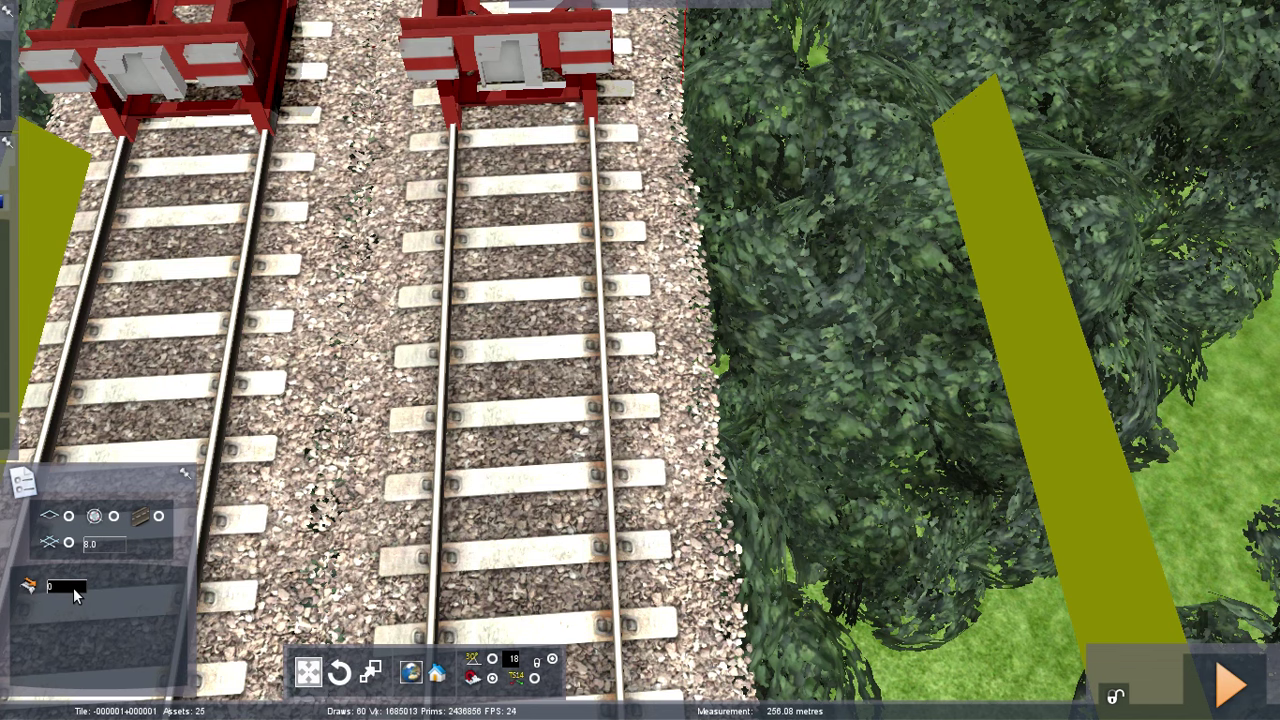
pyautogui.moveTo(2, 363)
pyautogui.moveTo(3, 58)
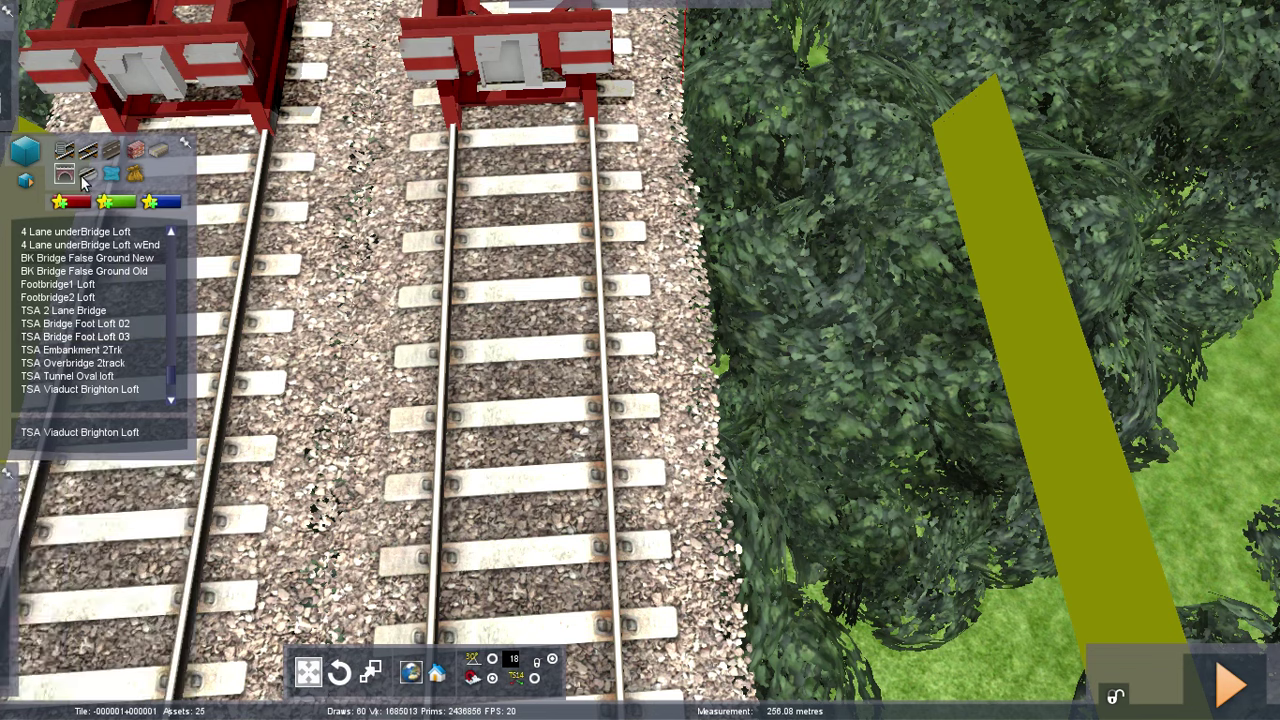
pyautogui.scroll(4, 55, 232)
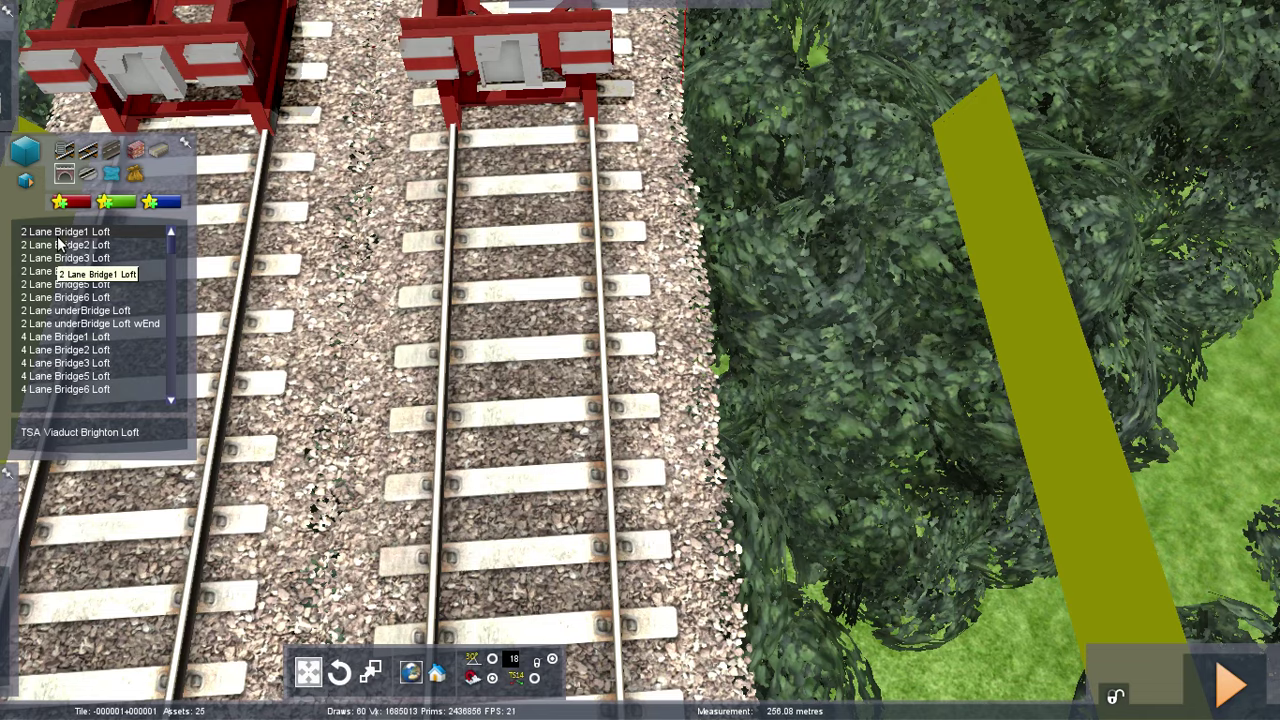
pyautogui.moveTo(425, 358); pyautogui.dragTo(558, 438, button='right')
pyautogui.click(773, 465)
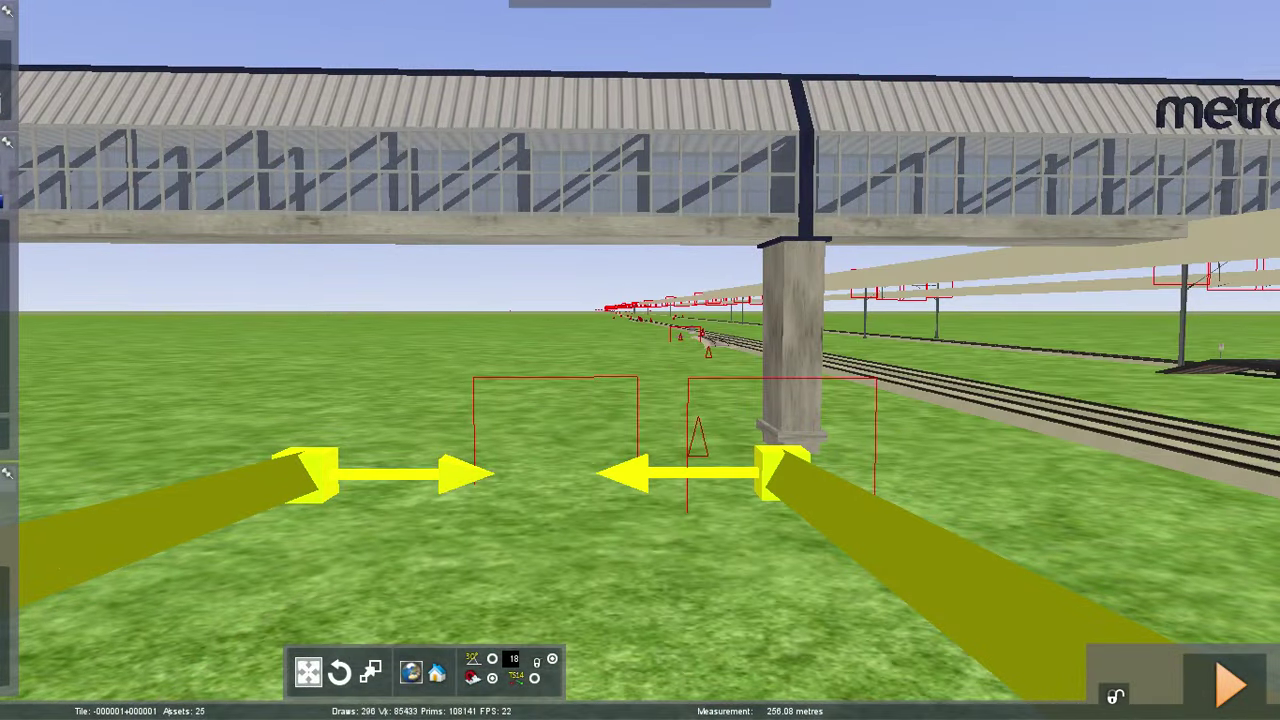
pyautogui.press('Down')
pyautogui.moveTo(773, 465); pyautogui.dragTo(724, 521, button='right')
pyautogui.click(711, 412)
# Select the new bridge and slide it sideways until its deck is centred beneath the double track
pyautogui.press('Down')
pyautogui.press('Up')
pyautogui.moveTo(900, 320); pyautogui.dragTo(920, 220, button='right')
pyautogui.moveTo(600, 390); pyautogui.dragTo(595, 283, button='right')
pyautogui.press('Down')
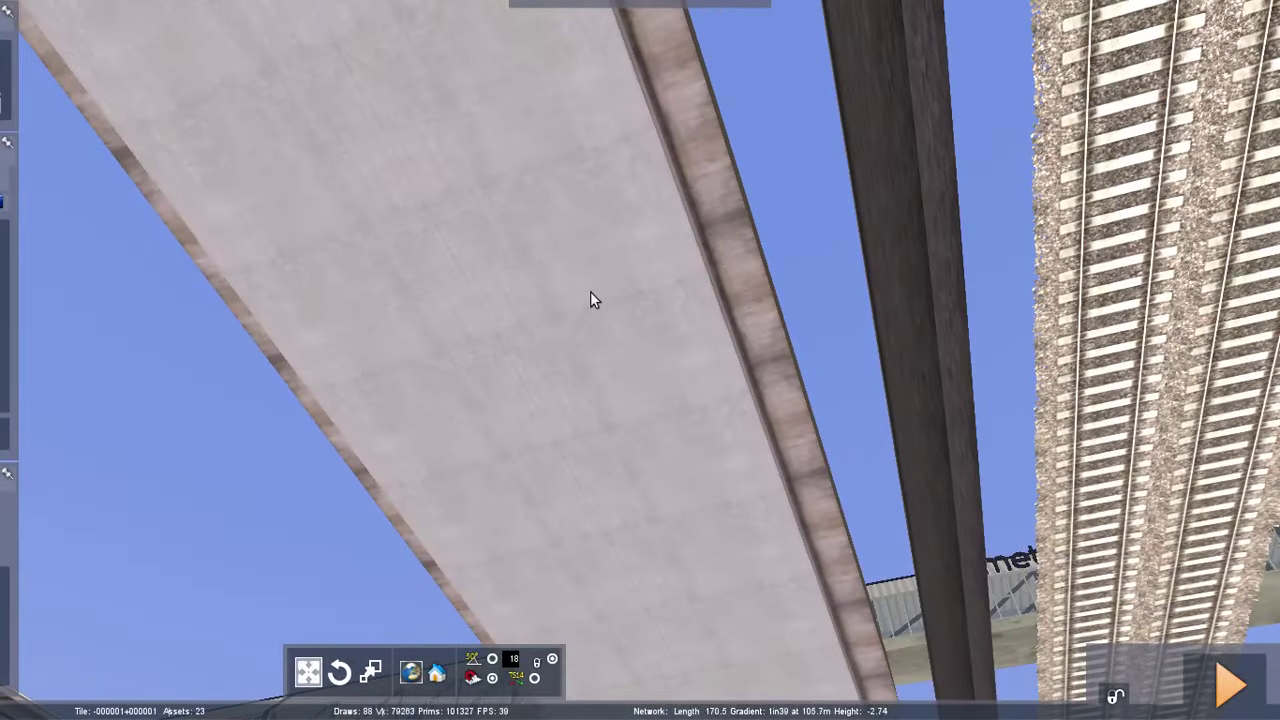
pyautogui.press('Up')
pyautogui.moveTo(632, 340); pyautogui.dragTo(622, 502, button='right')
pyautogui.press('Down')
pyautogui.moveTo(636, 442); pyautogui.dragTo(637, 433, button='right')
pyautogui.press('Down')
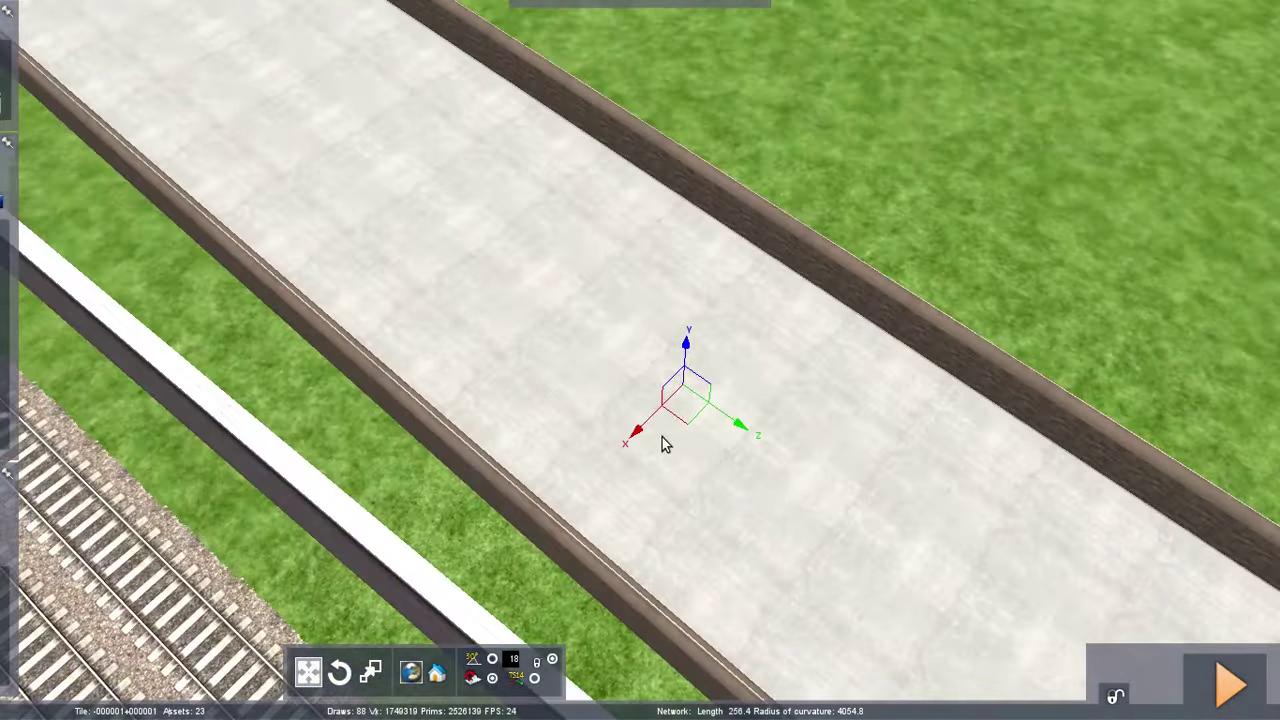
pyautogui.moveTo(635, 440); pyautogui.dragTo(858, 199)
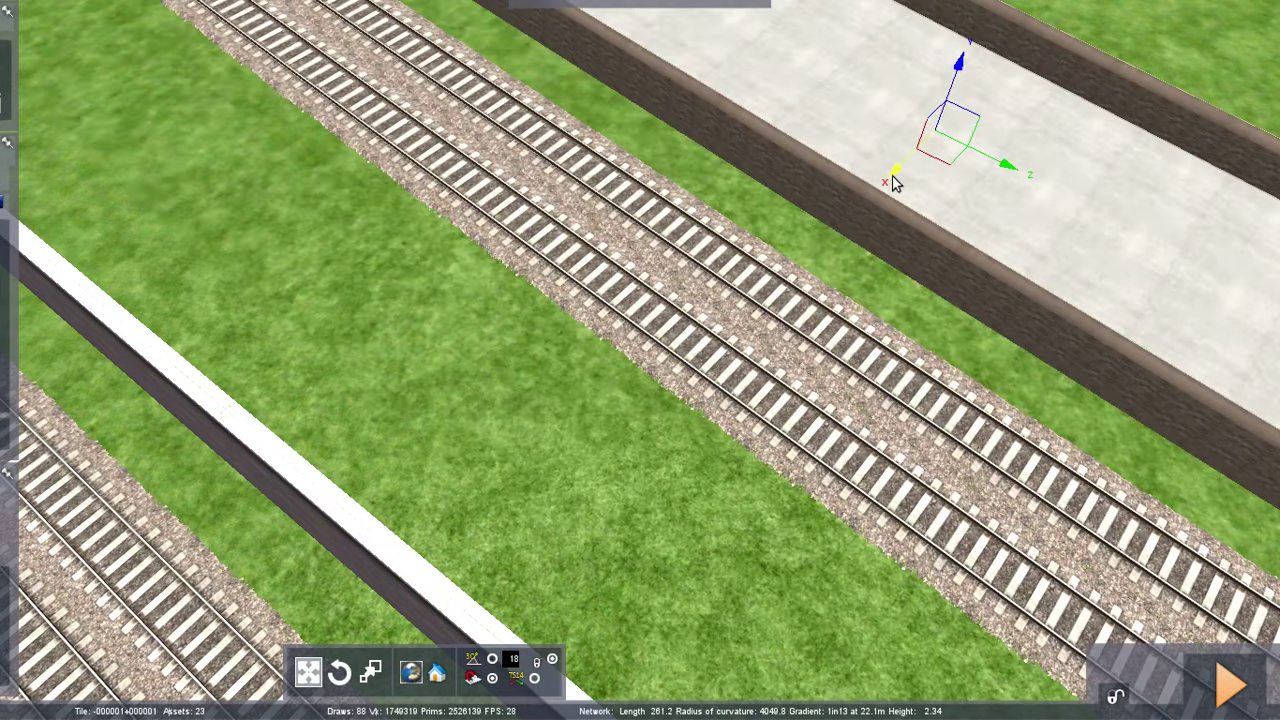
pyautogui.moveTo(793, 325); pyautogui.dragTo(762, 388)
# Shift the bridge lengthwise and fine-tune its height so the deck sits just under the ballast of both tracks
pyautogui.moveTo(762, 388); pyautogui.dragTo(780, 345, button='right')
pyautogui.moveTo(735, 150); pyautogui.dragTo(703, 178, button='right')
pyautogui.moveTo(705, 147); pyautogui.dragTo(705, 167)
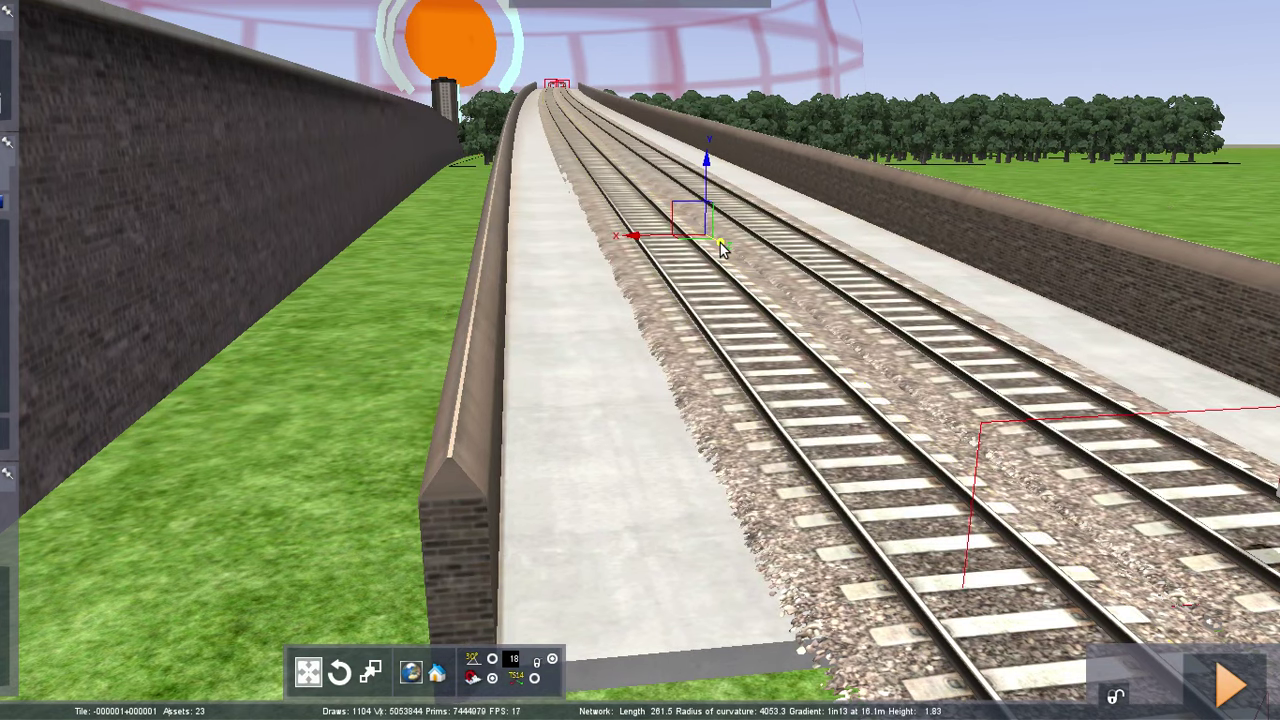
pyautogui.moveTo(729, 277); pyautogui.dragTo(728, 316)
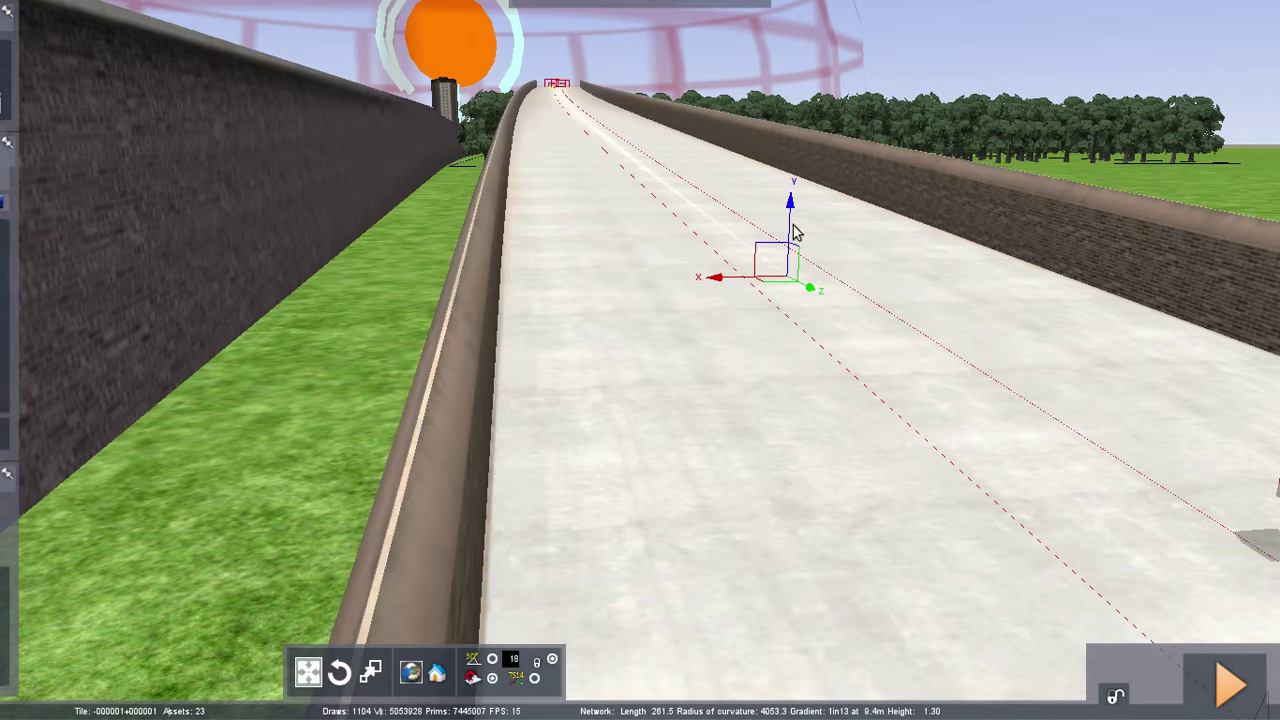
pyautogui.moveTo(787, 225); pyautogui.dragTo(787, 226)
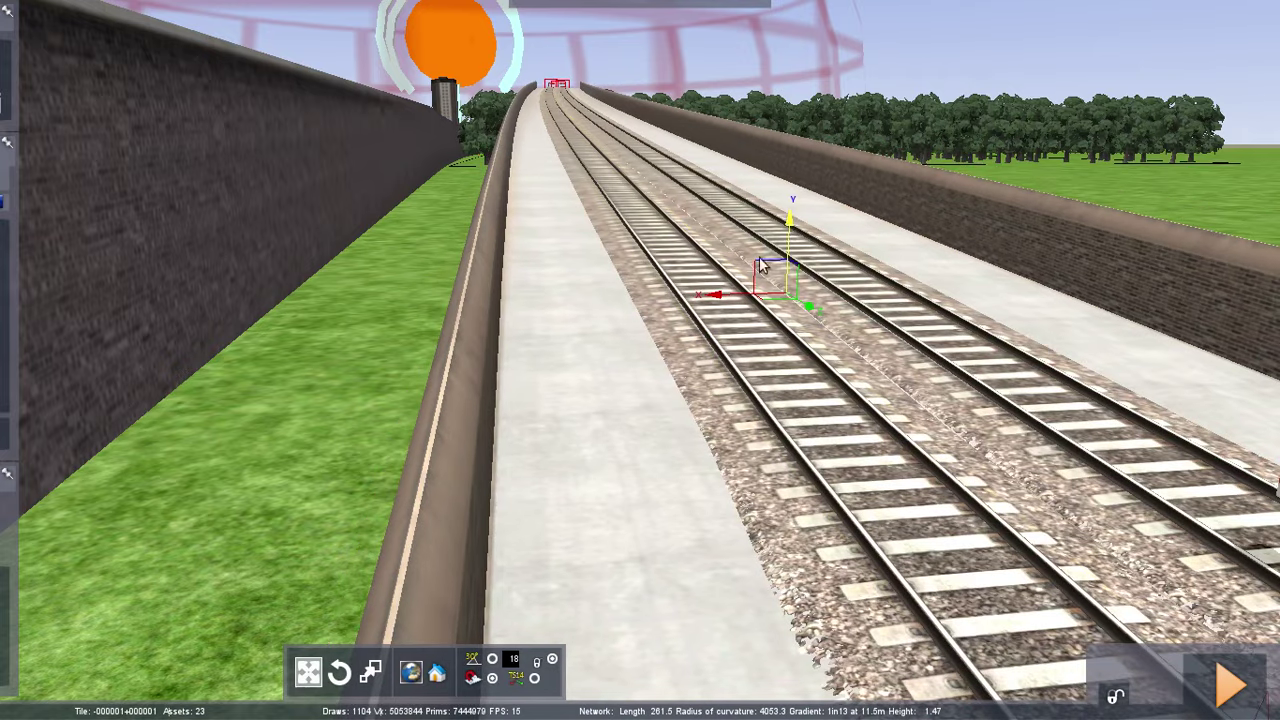
# Examine the bridge along its length and the far end where the double track runs beyond the parapets
pyautogui.moveTo(619, 453); pyautogui.dragTo(800, 470, button='right')
pyautogui.moveTo(652, 345); pyautogui.dragTo(950, 410, button='right')
pyautogui.press('Up')
pyautogui.press('Up')
pyautogui.press('Up')
pyautogui.press('Down')
pyautogui.moveTo(30, 46)
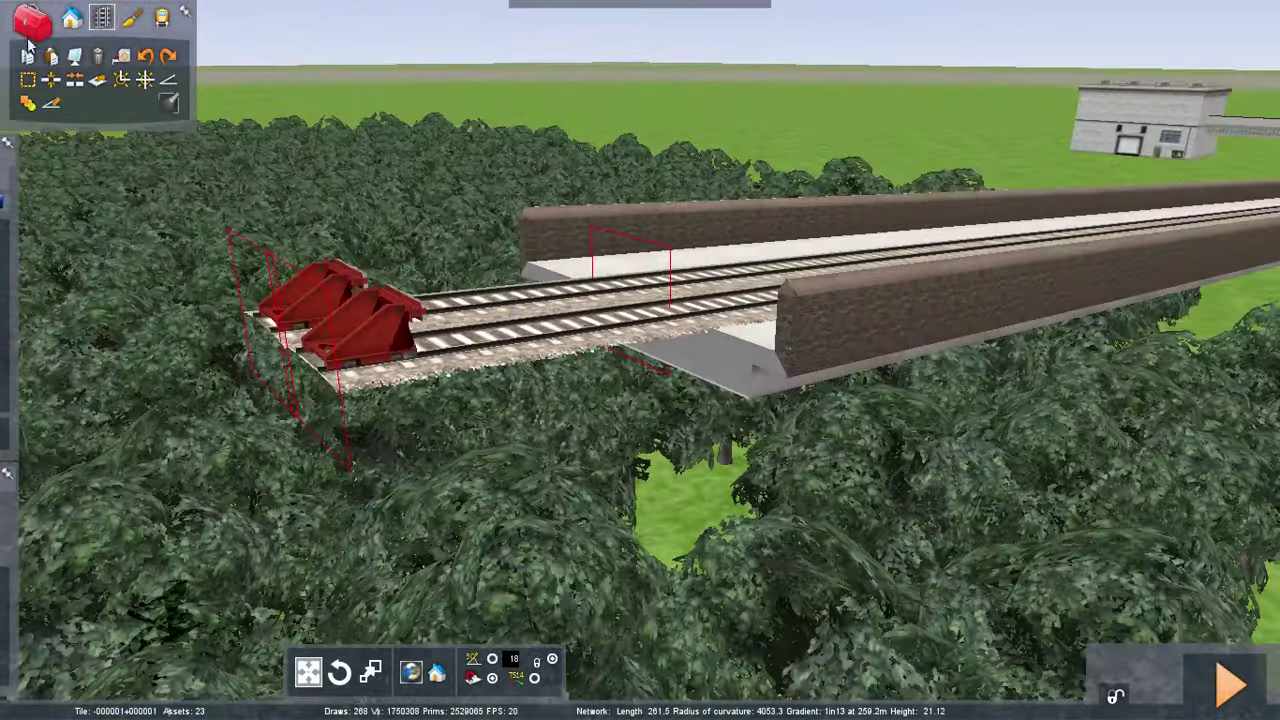
pyautogui.moveTo(22, 280)
pyautogui.click(83, 234)
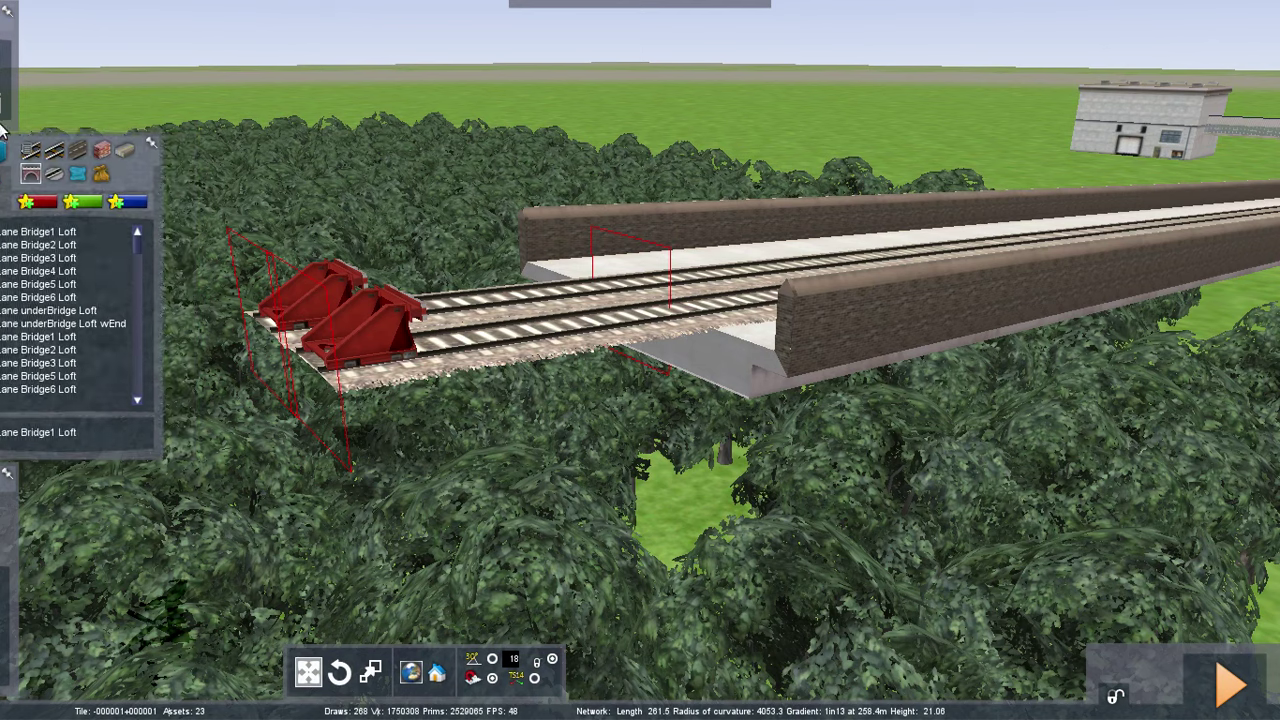
# Choose Track Concrete 01 as the track to lay and set its secondary speed limit to 115
pyautogui.moveTo(27, 40)
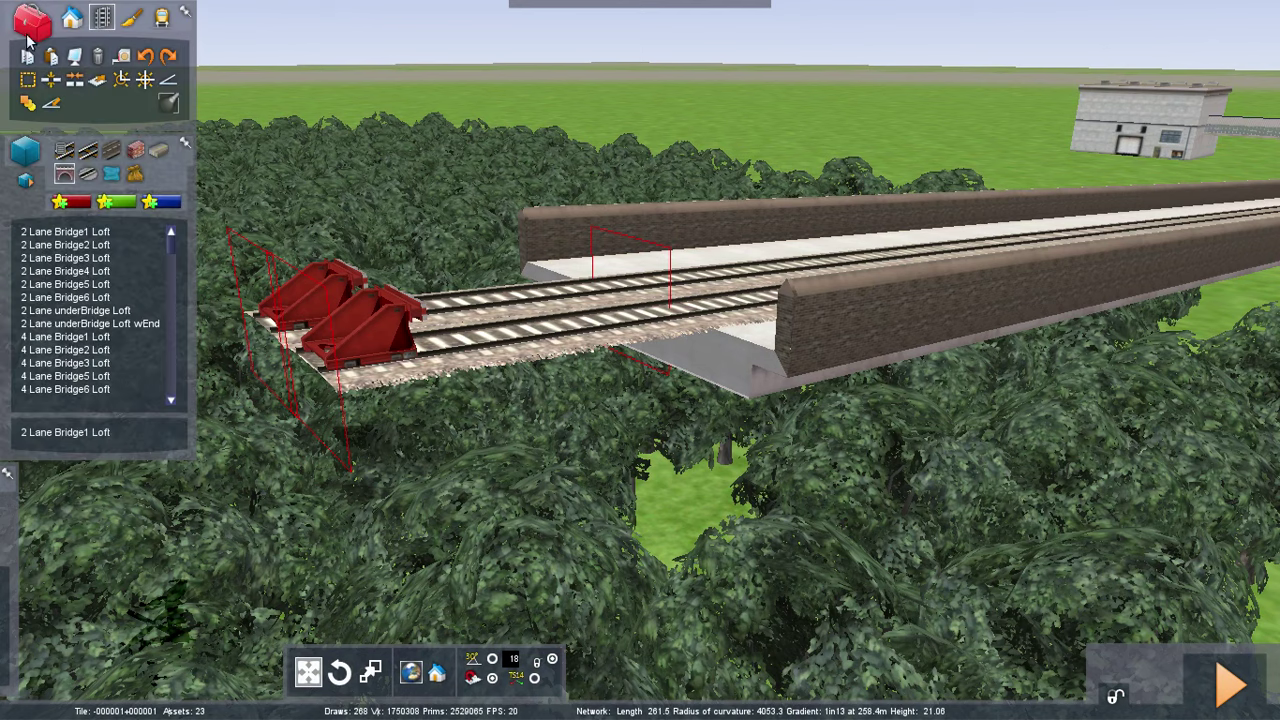
pyautogui.click(64, 150)
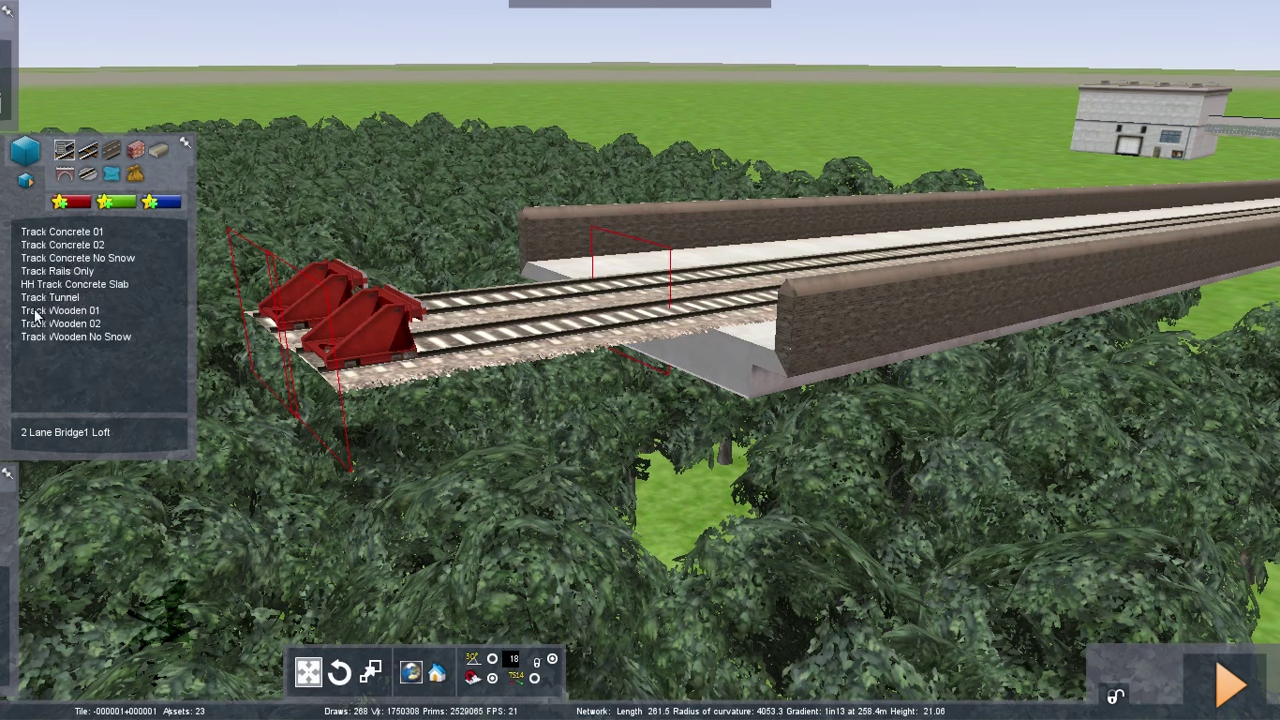
pyautogui.click(74, 233)
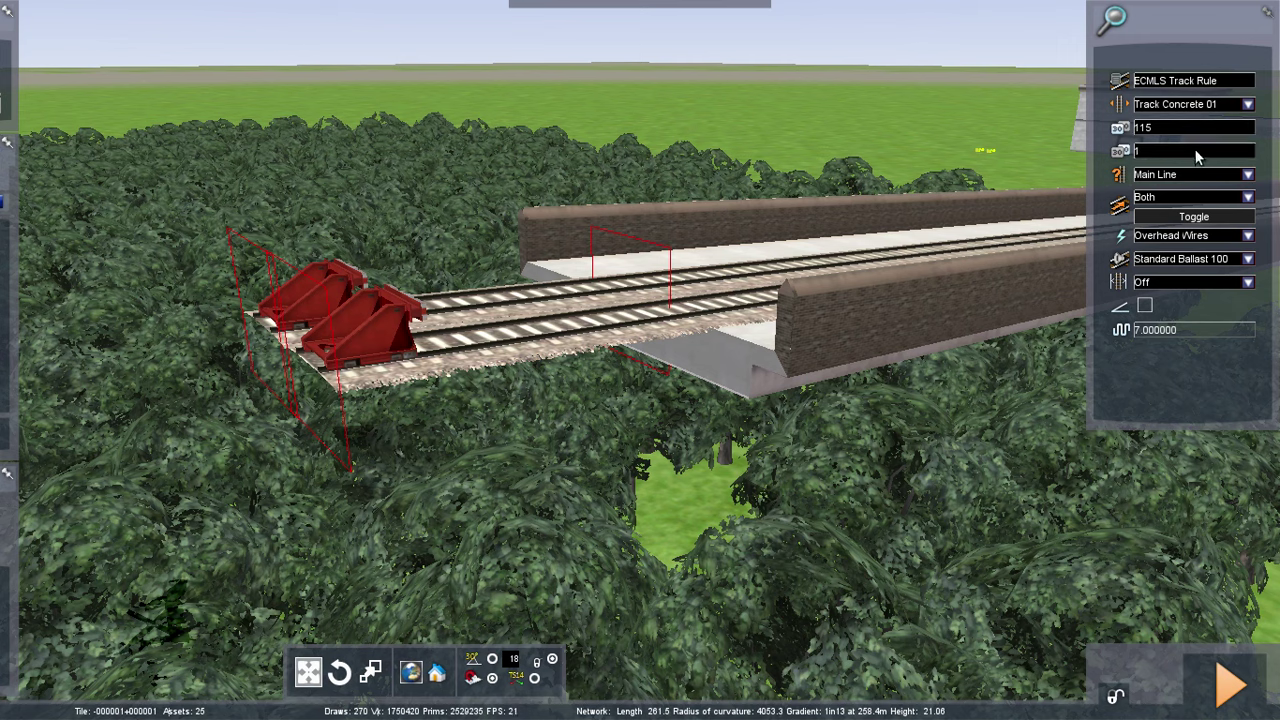
pyautogui.write('15')
pyautogui.moveTo(240, 392)
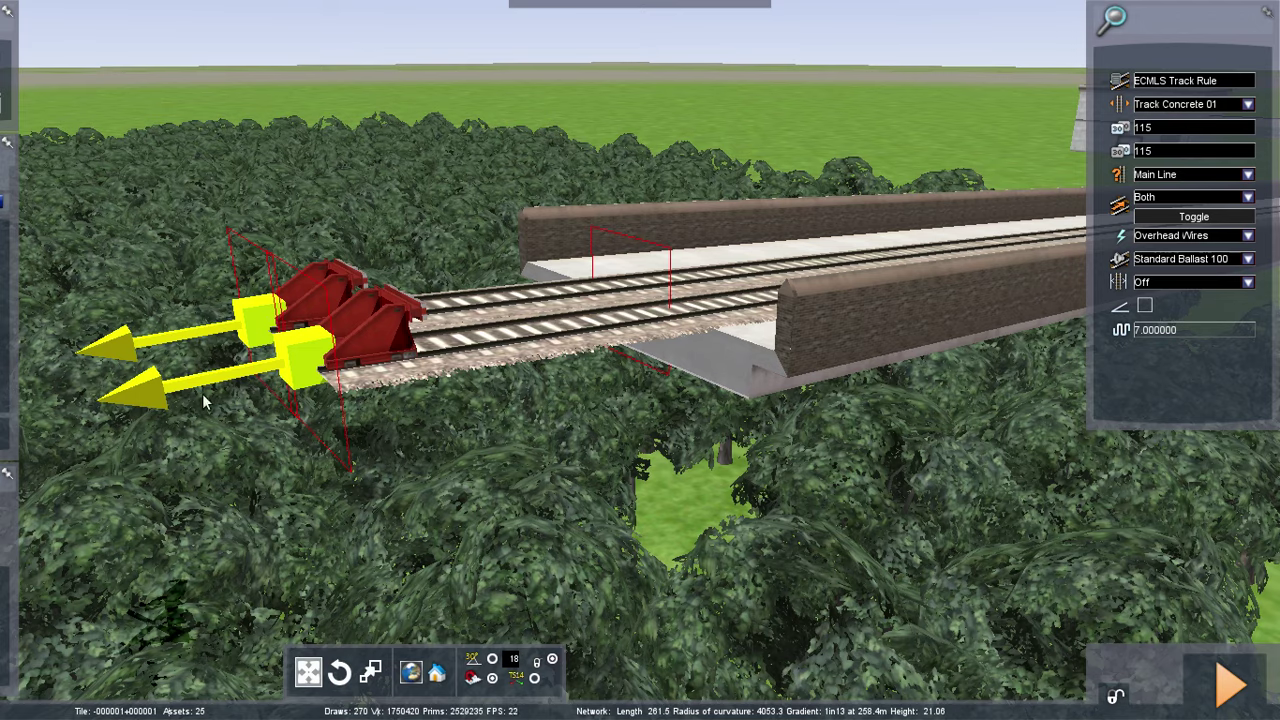
# Extend the double track from the buffer stops straight on over the trees in 500 m sections, and finish laying
pyautogui.moveTo(640, 360); pyautogui.dragTo(285, 640, button='right')
pyautogui.scroll(-6, 226, 372)
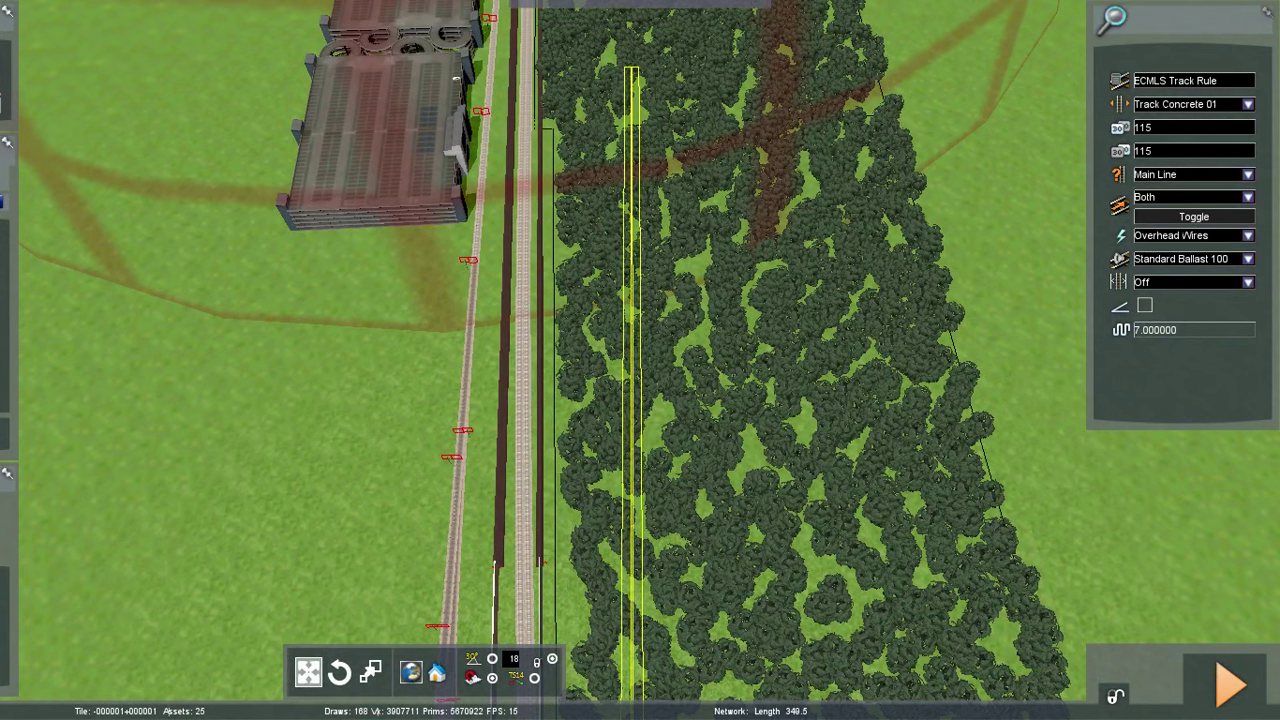
pyautogui.moveTo(631, 62); pyautogui.dragTo(631, 5, button='right')
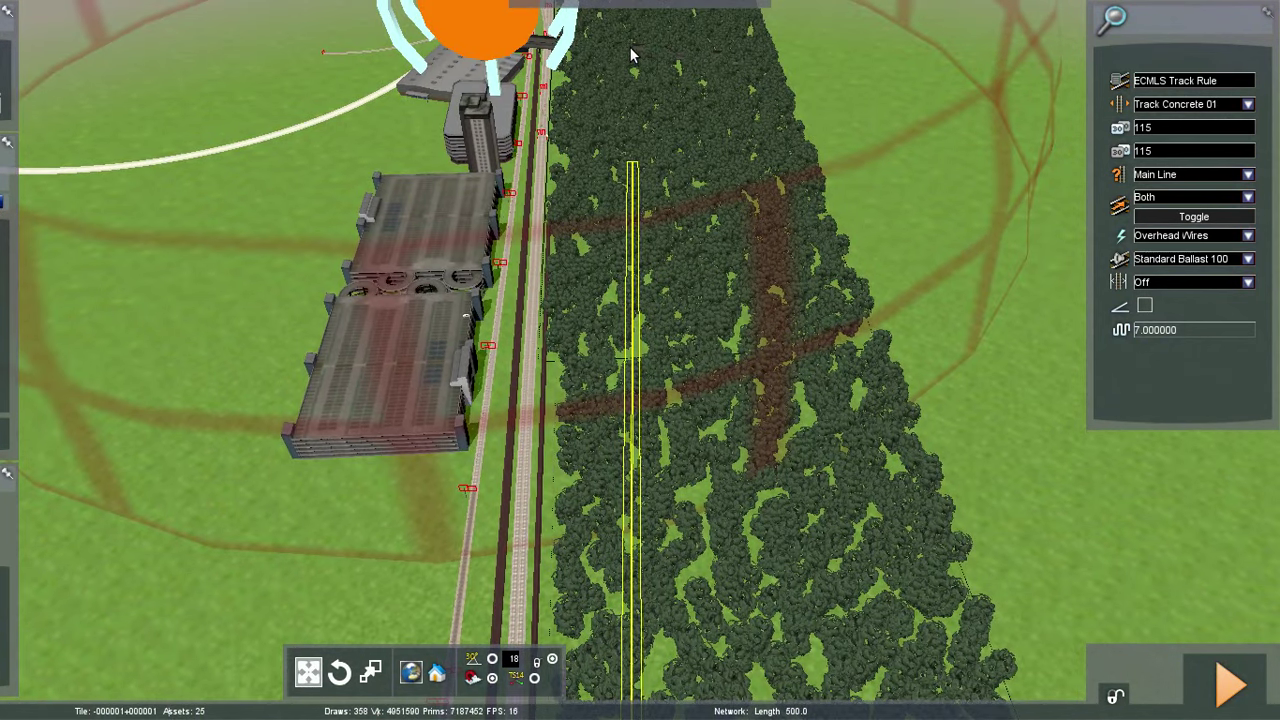
pyautogui.click(631, 55)
pyautogui.press('Up')
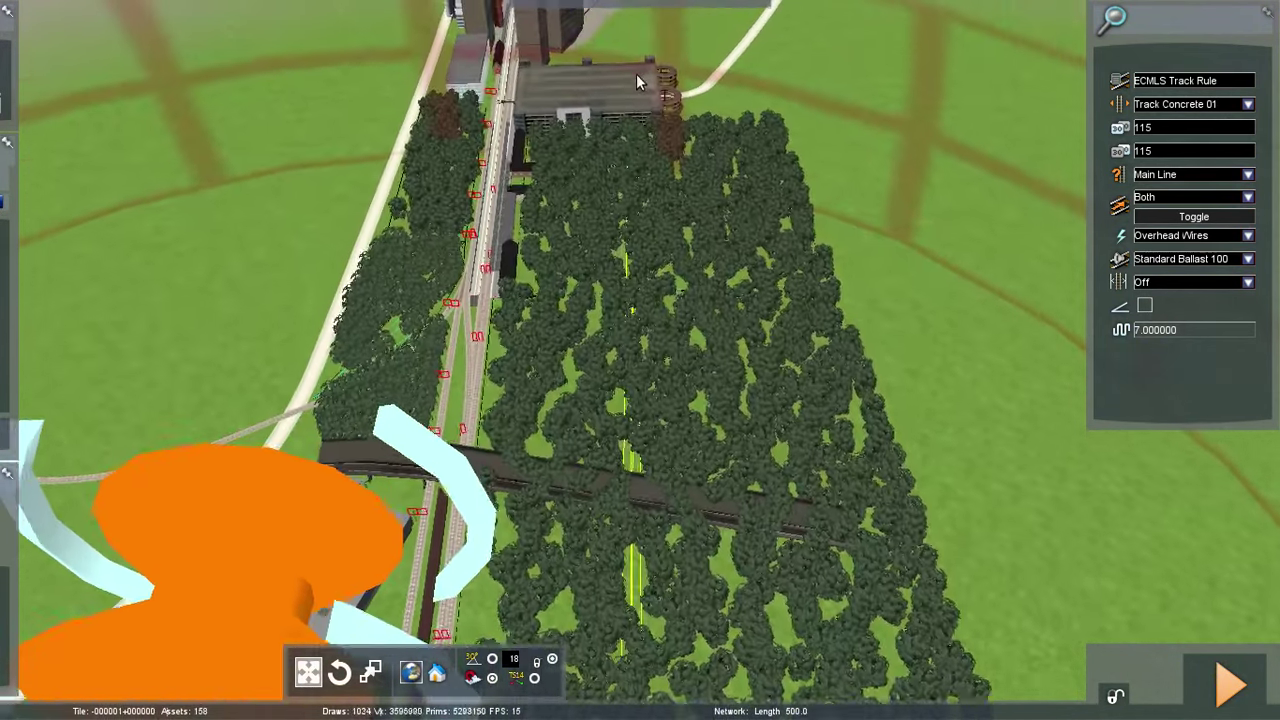
pyautogui.click(639, 68)
pyautogui.press('Up')
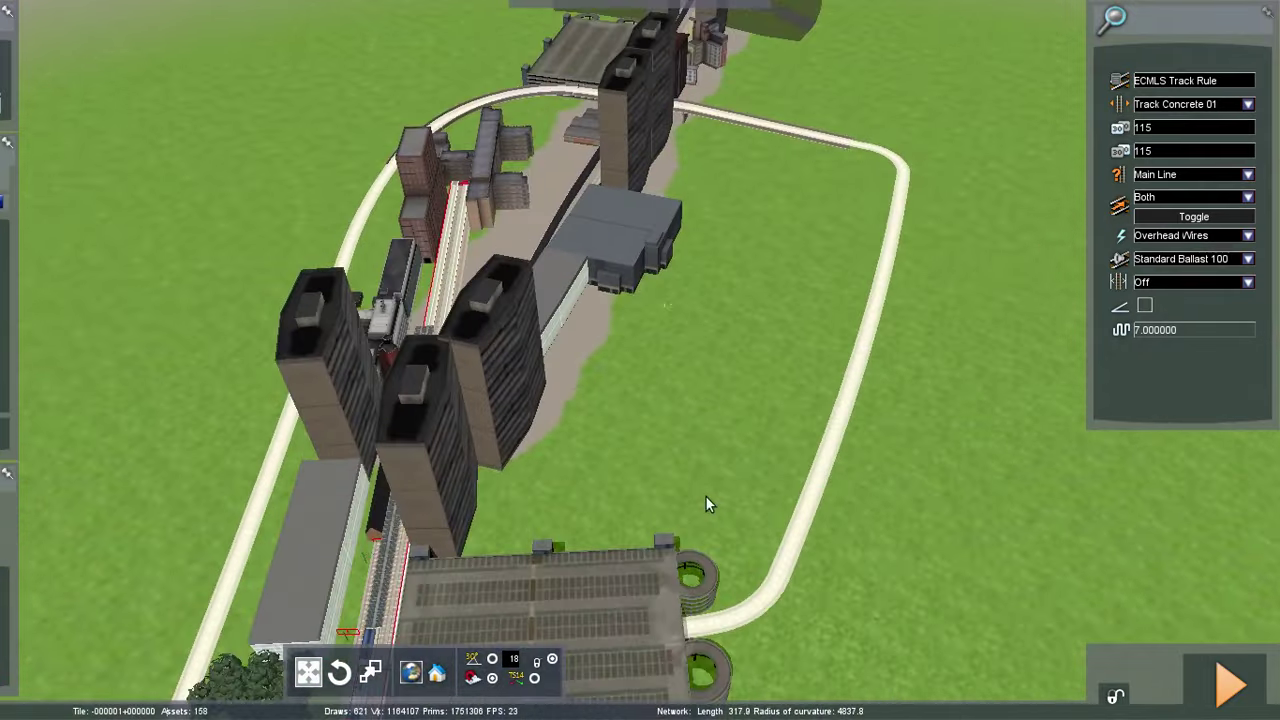
pyautogui.rightClick(713, 514)
# Activate the gradient tool and pick the near track's handle where the new section joins among the trees
pyautogui.moveTo(708, 528); pyautogui.dragTo(1030, 490, button='right')
pyautogui.press('Up')
pyautogui.moveTo(640, 360); pyautogui.dragTo(613, 300, button='right')
pyautogui.press('Up')
pyautogui.press('Up')
pyautogui.press('Up')
pyautogui.press('Up')
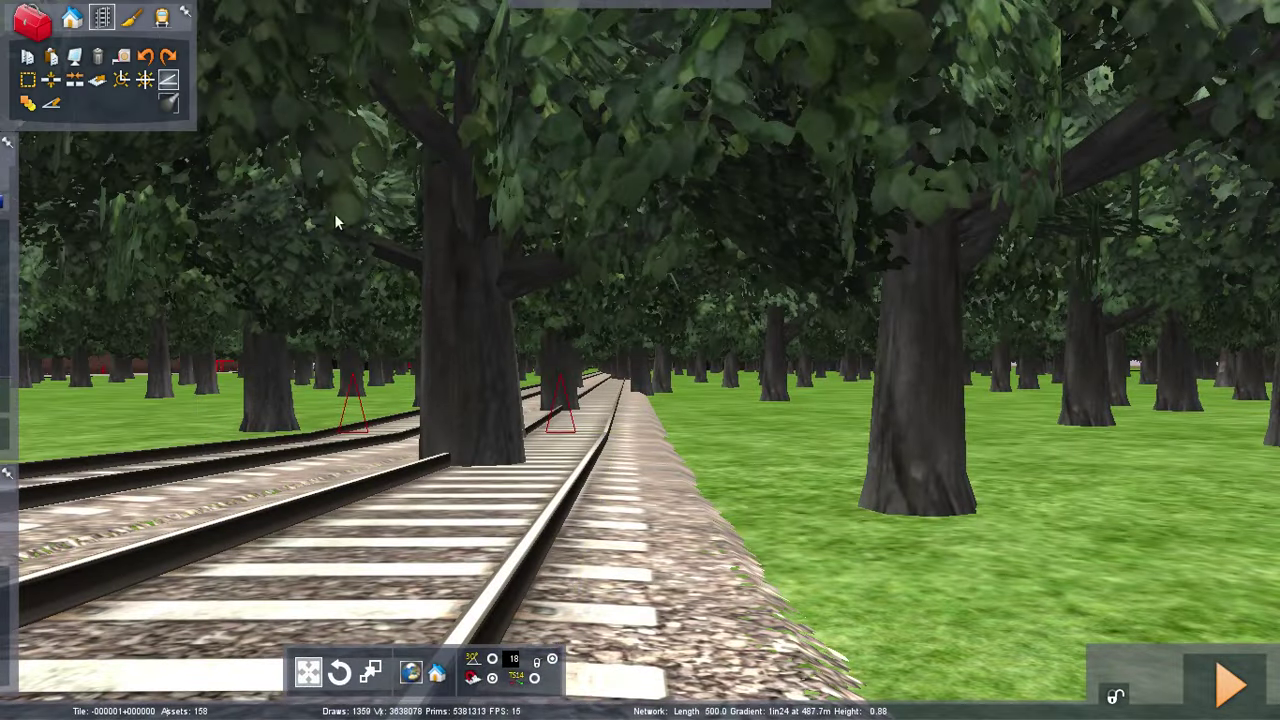
pyautogui.click(168, 80)
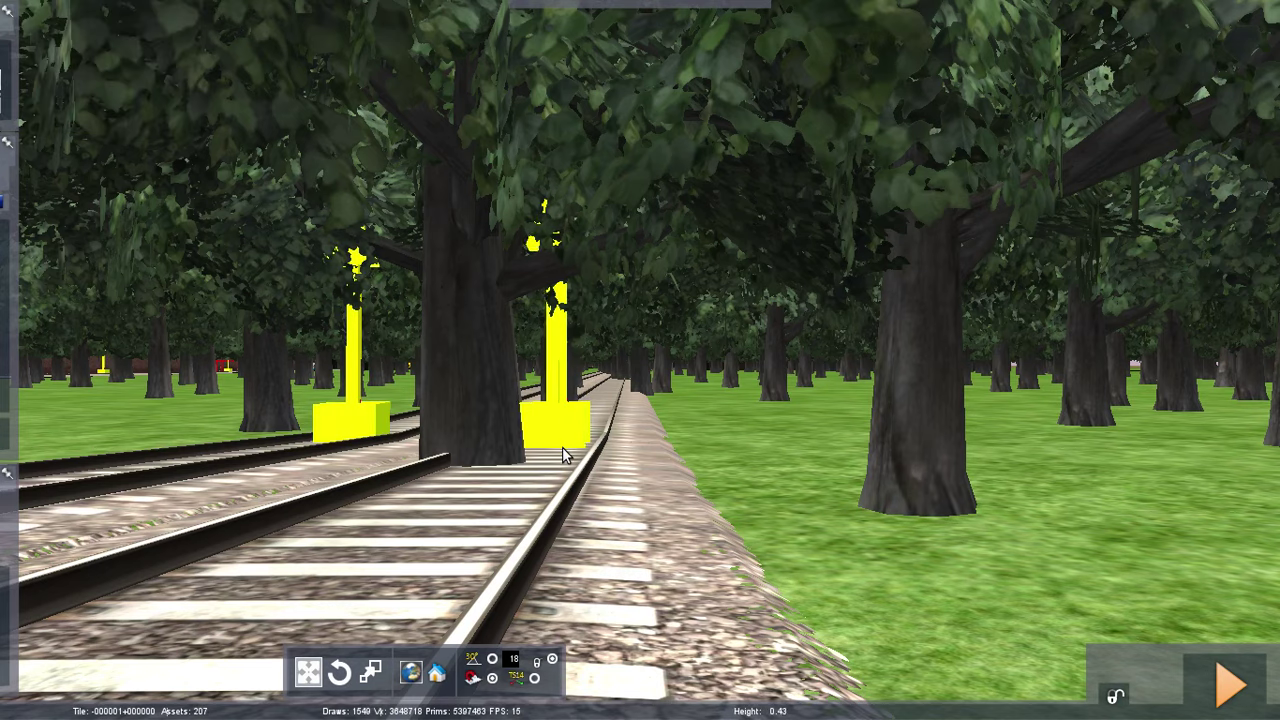
pyautogui.moveTo(563, 449)
pyautogui.mouseDown(button='right')
pyautogui.moveTo(590, 465)
pyautogui.moveTo(520, 405)
pyautogui.moveTo(645, 485)
pyautogui.moveTo(630, 552)
pyautogui.moveTo(645, 458)
pyautogui.mouseUp(button='right')
pyautogui.press('Up')
pyautogui.press('Down')
pyautogui.click(896, 461)
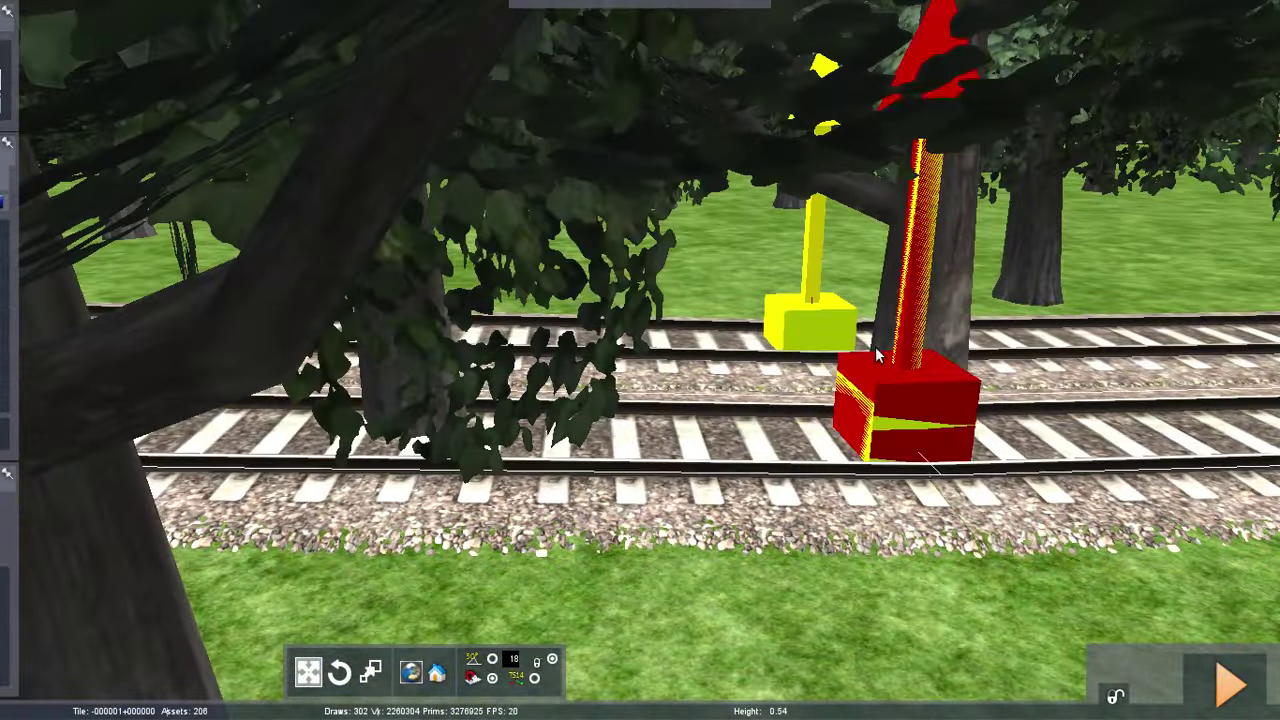
# Raise the joints of both tracks above the treetops to a height of about 17 m, level with each other
pyautogui.press('Down')
pyautogui.moveTo(878, 352)
pyautogui.mouseDown(button='right')
pyautogui.moveTo(898, 440)
pyautogui.moveTo(905, 360)
pyautogui.moveTo(880, 320)
pyautogui.mouseUp(button='right')
pyautogui.scroll(-2, 887, 470)
pyautogui.press('Delete')
pyautogui.moveTo(751, 480)
pyautogui.mouseDown(button='right')
pyautogui.moveTo(740, 590)
pyautogui.moveTo(720, 515)
pyautogui.moveTo(750, 512)
pyautogui.mouseUp(button='right')
pyautogui.press('Up')
pyautogui.press('Up')
pyautogui.press('Up')
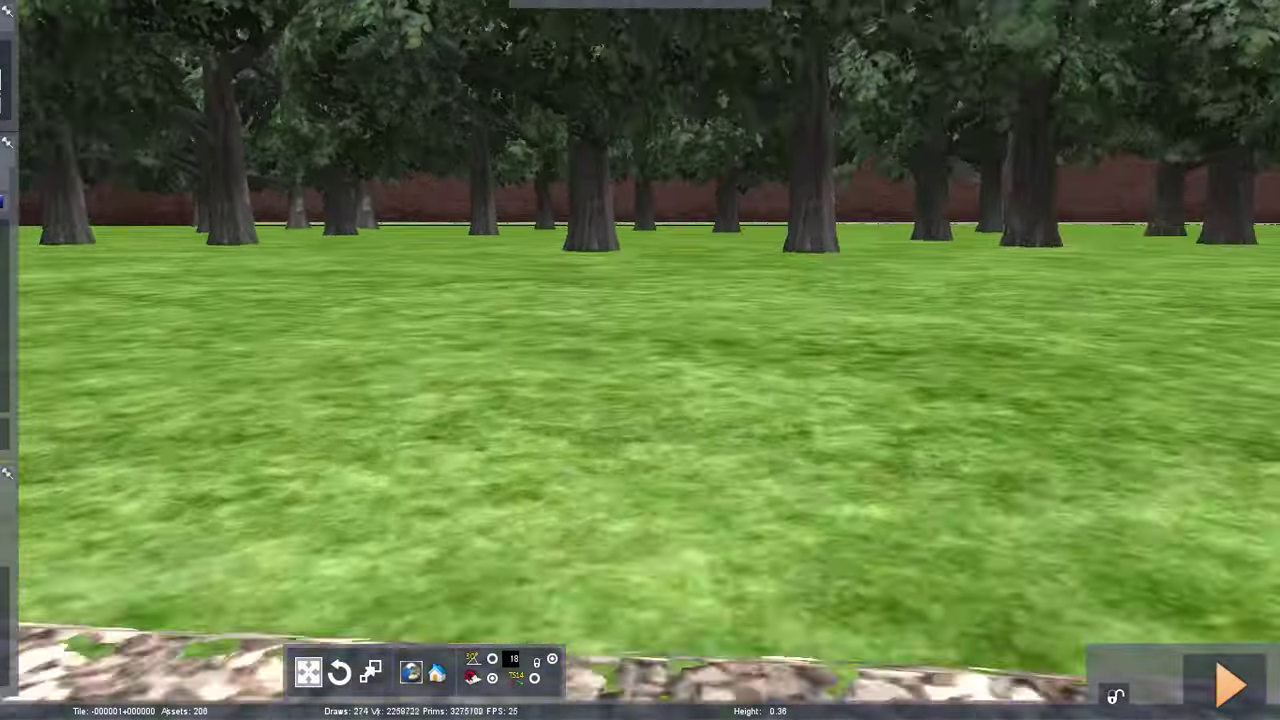
pyautogui.press('Down')
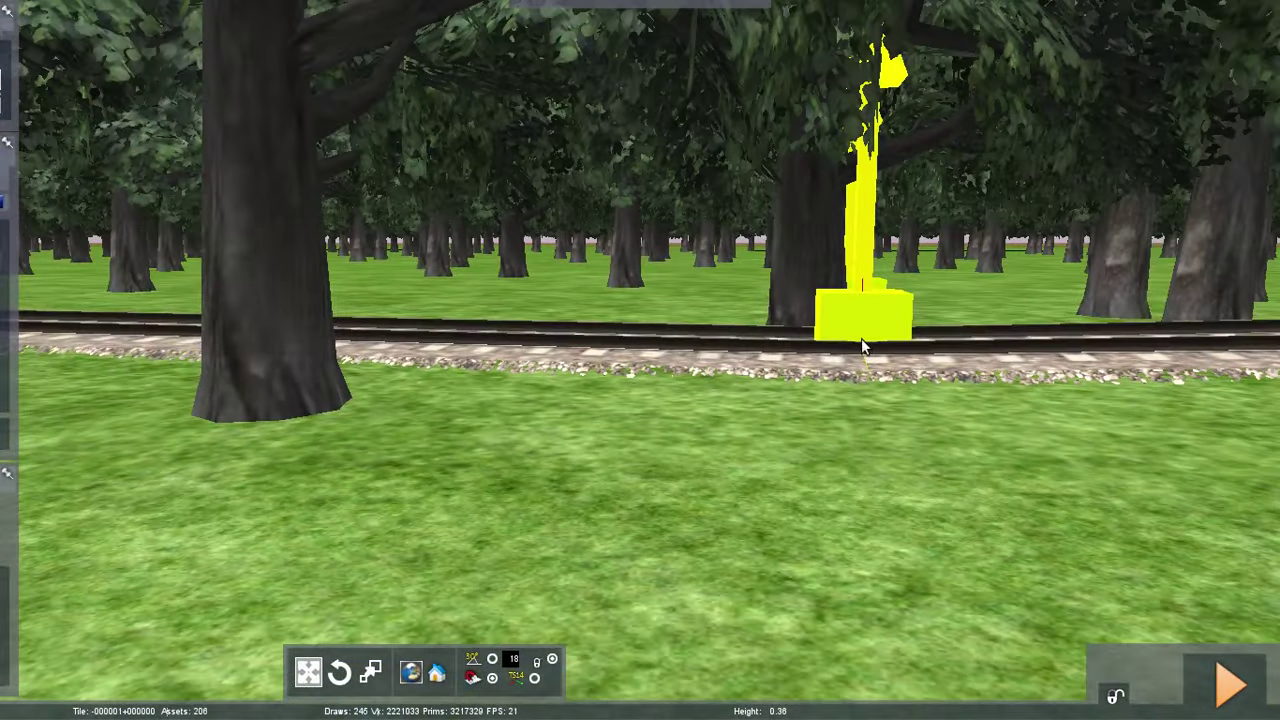
pyautogui.scroll(-5, 861, 338)
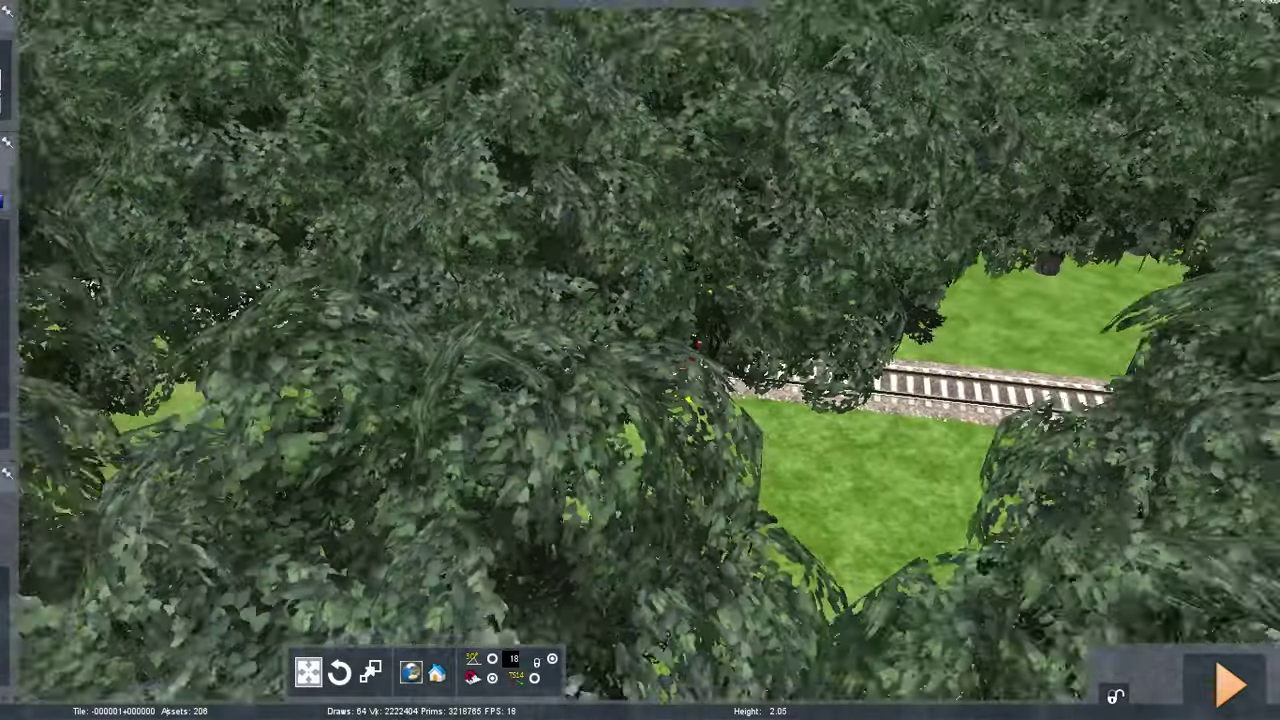
pyautogui.moveTo(861, 338); pyautogui.dragTo(858, 285, button='right')
pyautogui.moveTo(858, 285)
pyautogui.mouseDown()
pyautogui.moveTo(858, 267)
pyautogui.moveTo(837, 316)
pyautogui.moveTo(843, 297)
pyautogui.mouseUp()
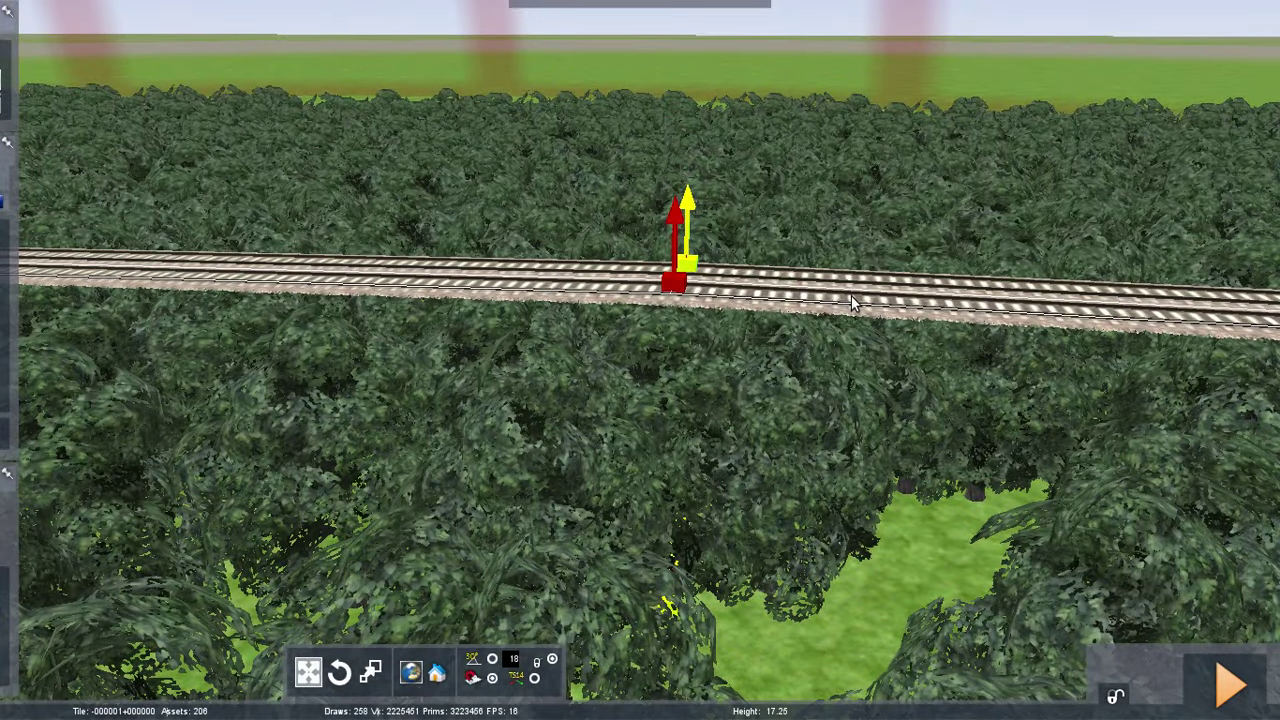
pyautogui.moveTo(857, 333); pyautogui.dragTo(701, 259, button='right')
pyautogui.scroll(5, 857, 333)
pyautogui.scroll(-4, 857, 333)
pyautogui.scroll(5, 857, 333)
pyautogui.scroll(-6, 857, 333)
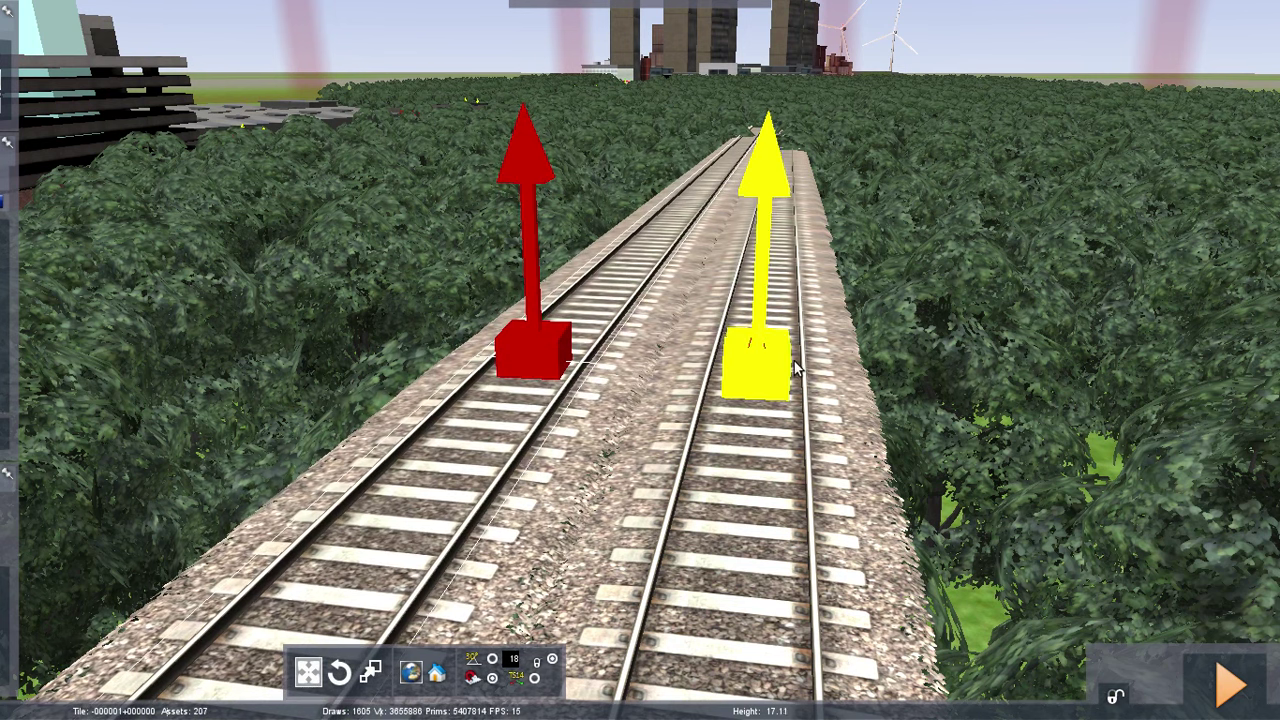
# Raise the far track's buffer-stop end out of the trees to a height of about 18 m
pyautogui.moveTo(795, 368); pyautogui.dragTo(775, 315, button='right')
pyautogui.press('Up')
pyautogui.press('Up')
pyautogui.press('Up')
pyautogui.press('Up')
pyautogui.press('Down')
pyautogui.press('Down')
pyautogui.press('Up')
pyautogui.press('Down')
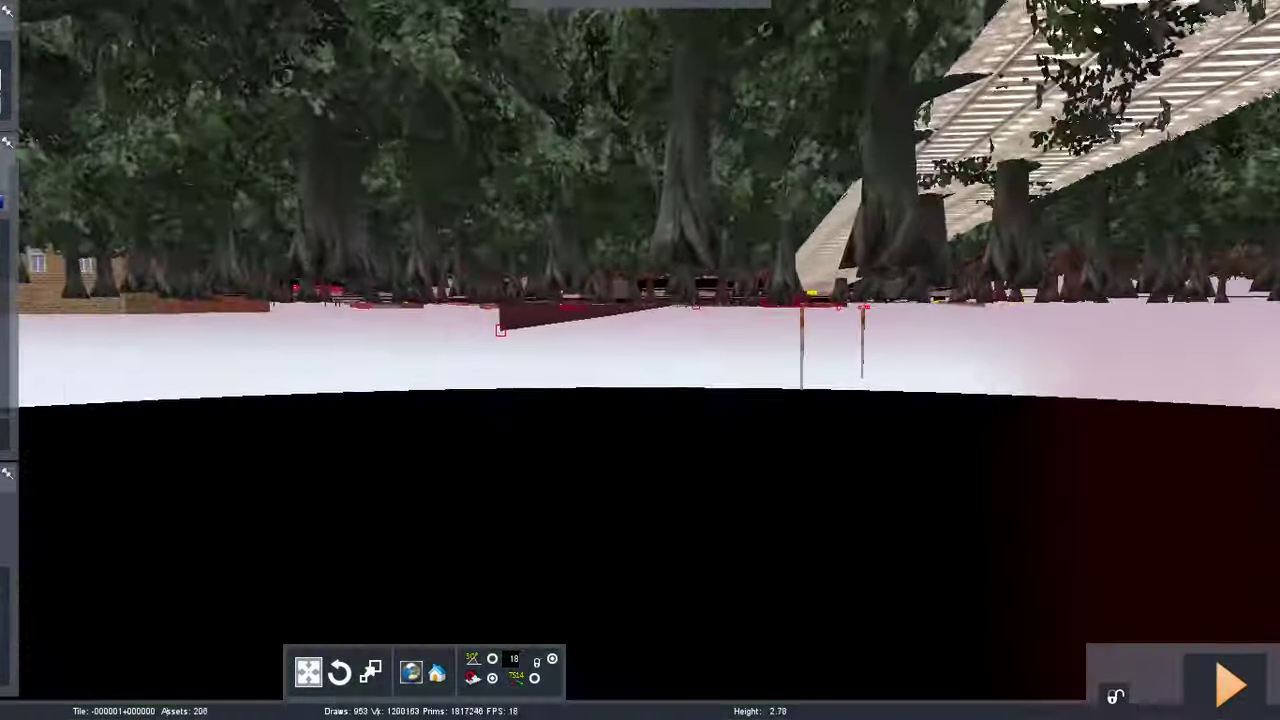
pyautogui.press('Up')
pyautogui.moveTo(660, 375); pyautogui.dragTo(700, 346, button='right')
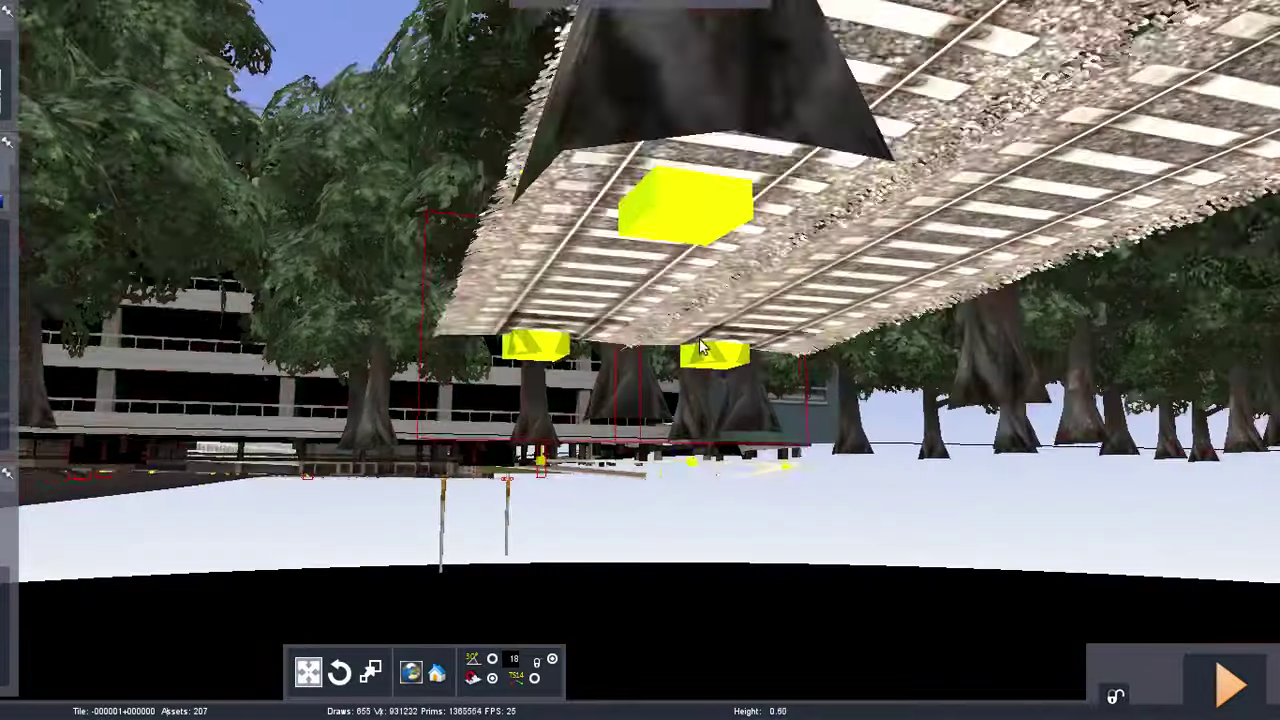
pyautogui.press('Up')
pyautogui.press('Up')
pyautogui.moveTo(812, 345); pyautogui.dragTo(745, 385, button='right')
pyautogui.press('Down')
pyautogui.press('Down')
pyautogui.moveTo(860, 330); pyautogui.dragTo(775, 420, button='right')
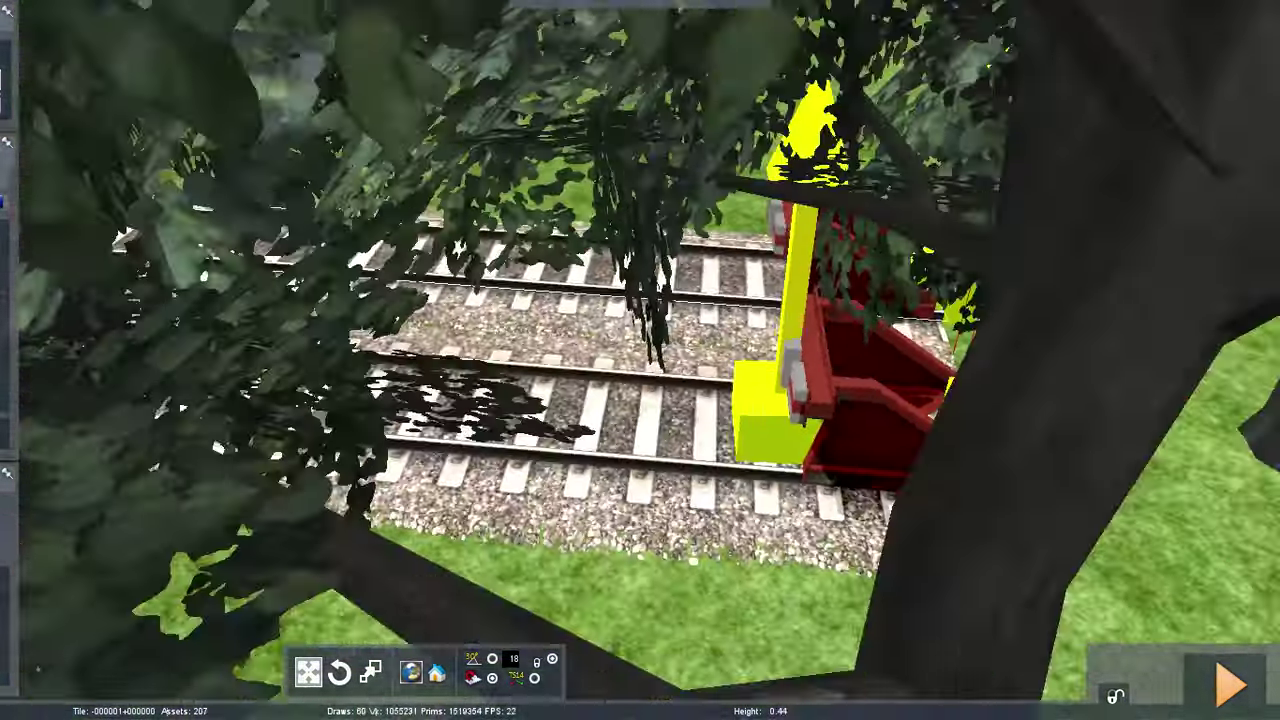
pyautogui.rightClick(988, 428)
pyautogui.scroll(-10, 986, 434)
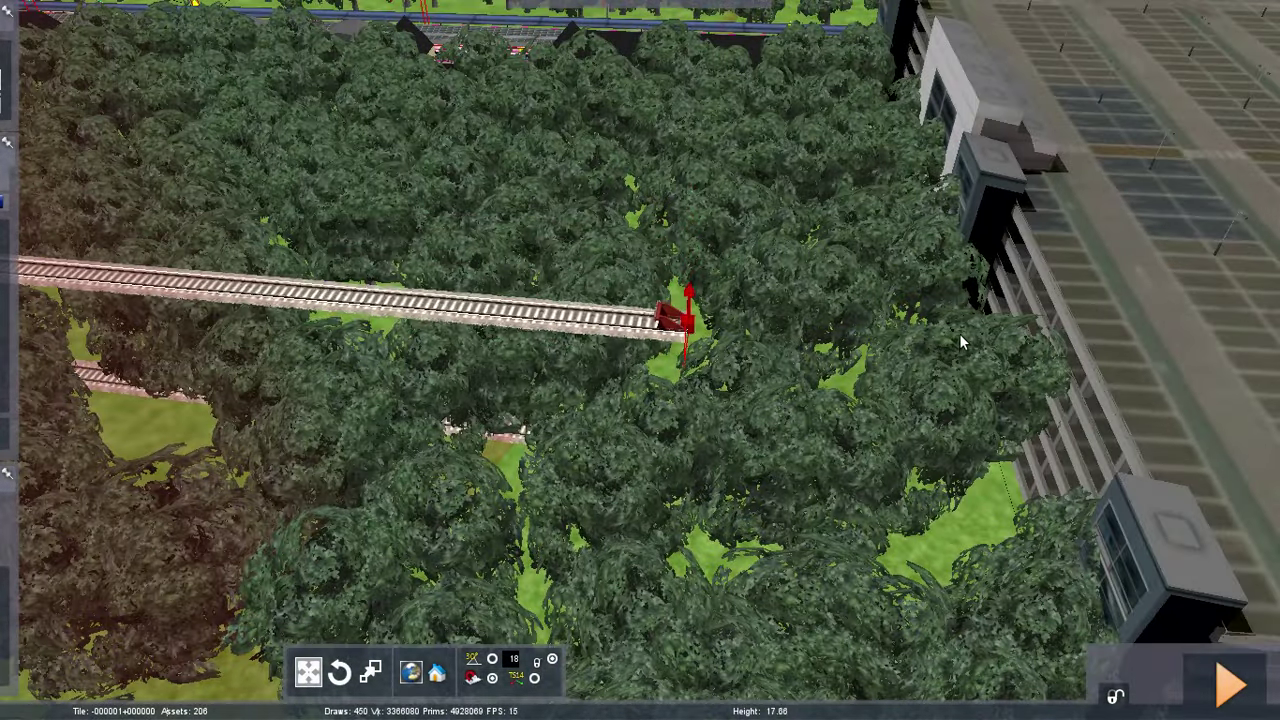
# Raise the near track's buffer-stop end above the treetops to a height of about 18 m
pyautogui.scroll(9, 705, 428)
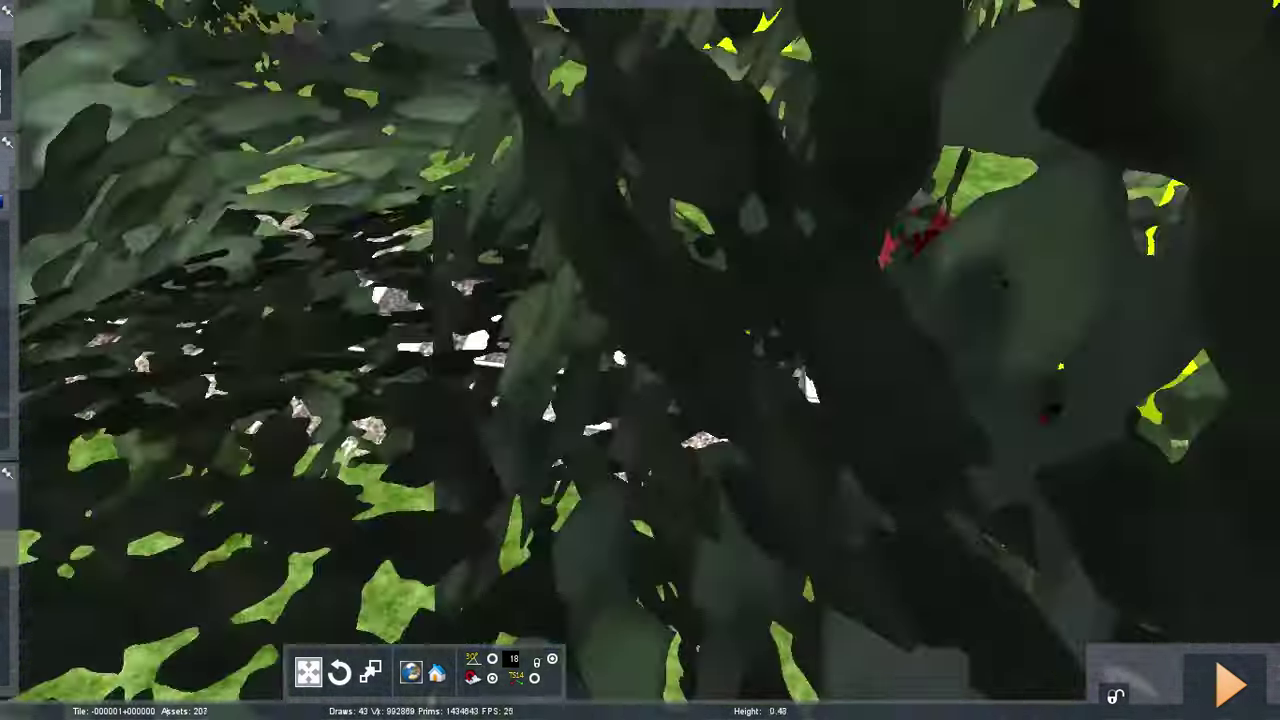
pyautogui.moveTo(705, 428); pyautogui.dragTo(908, 512, button='right')
pyautogui.moveTo(906, 460); pyautogui.dragTo(906, 325)
pyautogui.moveTo(906, 325); pyautogui.dragTo(906, 405, button='right')
pyautogui.scroll(-8, 906, 405)
pyautogui.scroll(-5, 858, 306)
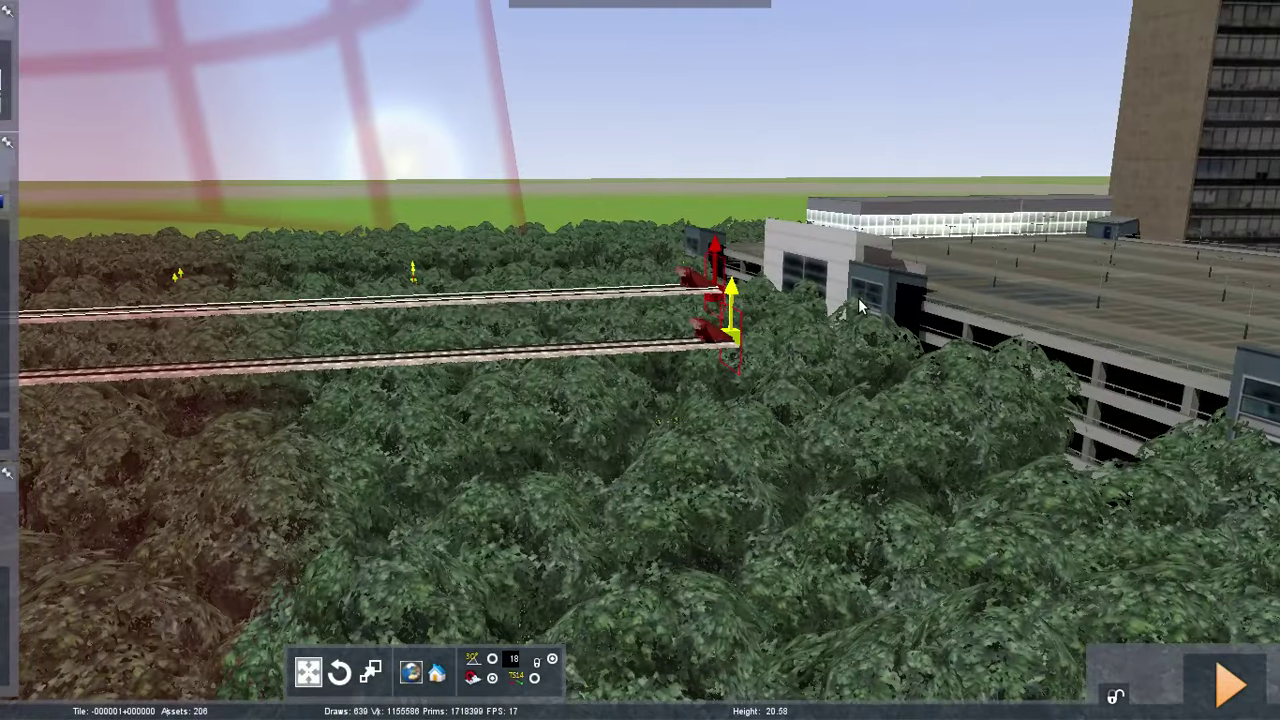
# Lift both buffer-stop ends further to a height of about 24 m so the two tracks run level beside each other
pyautogui.moveTo(852, 280); pyautogui.dragTo(847, 253)
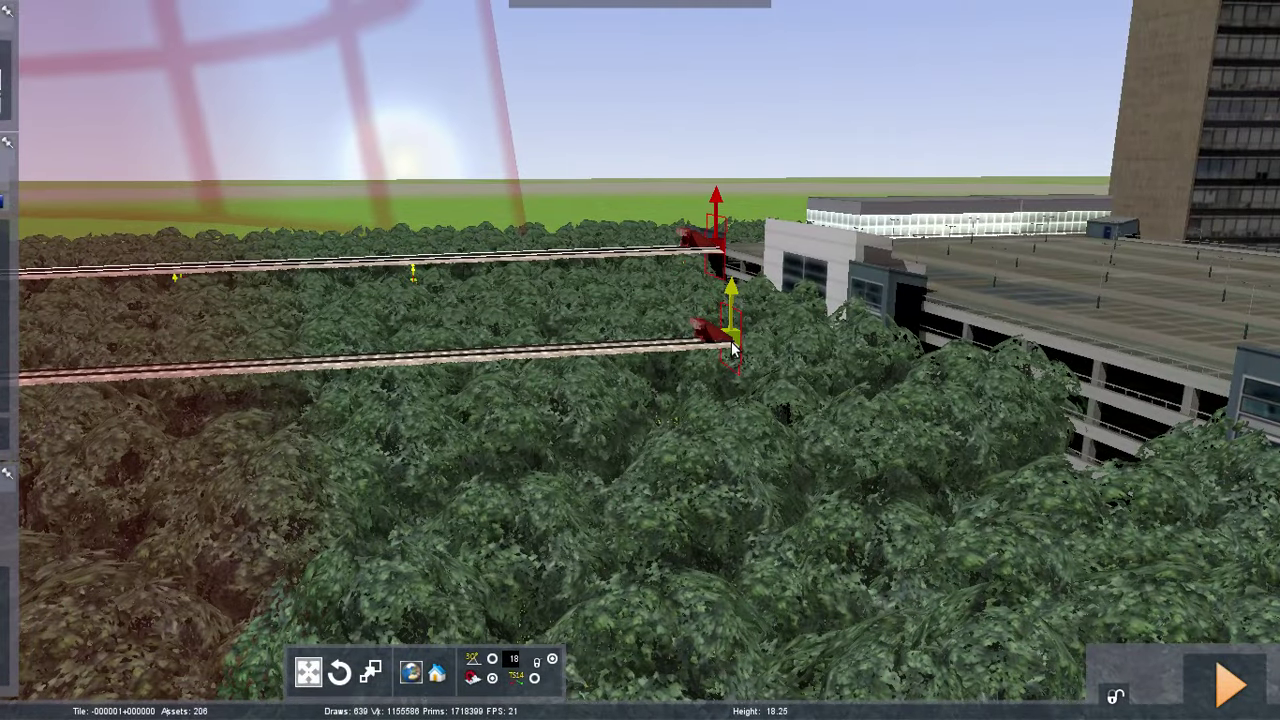
pyautogui.moveTo(731, 335); pyautogui.dragTo(728, 268)
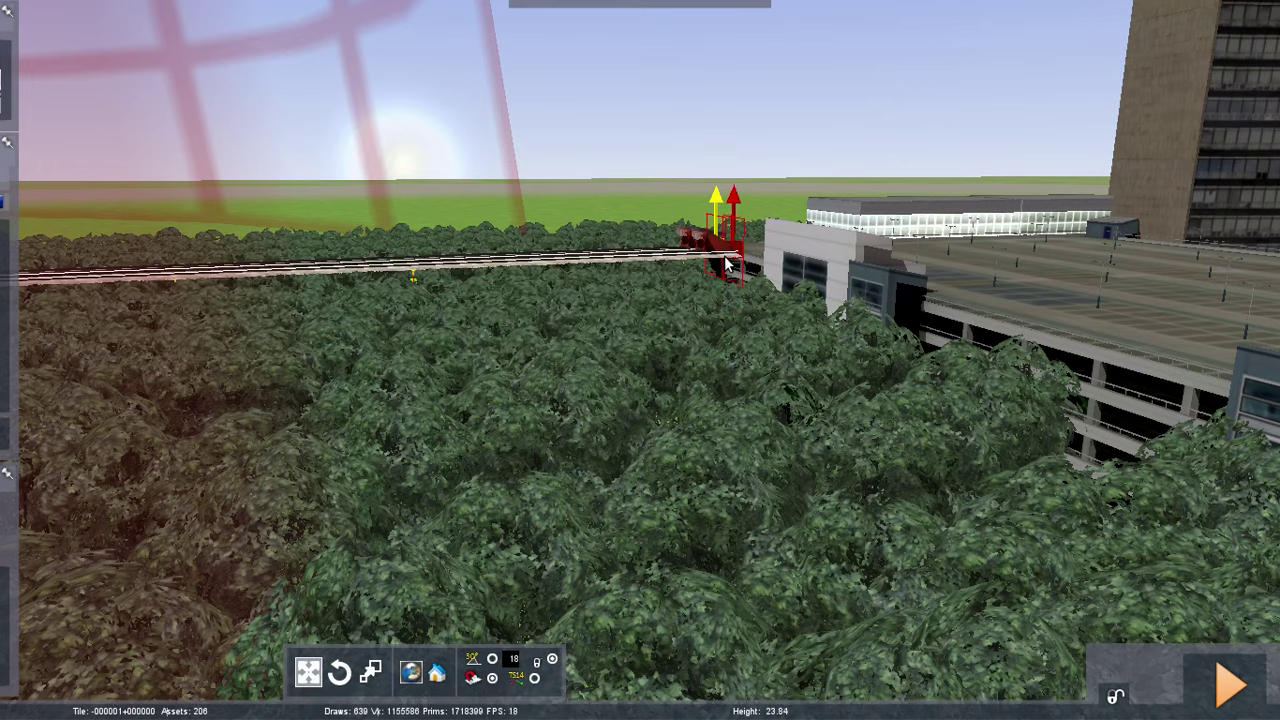
pyautogui.moveTo(728, 268); pyautogui.dragTo(390, 225, button='right')
pyautogui.moveTo(470, 419); pyautogui.dragTo(675, 439, button='right')
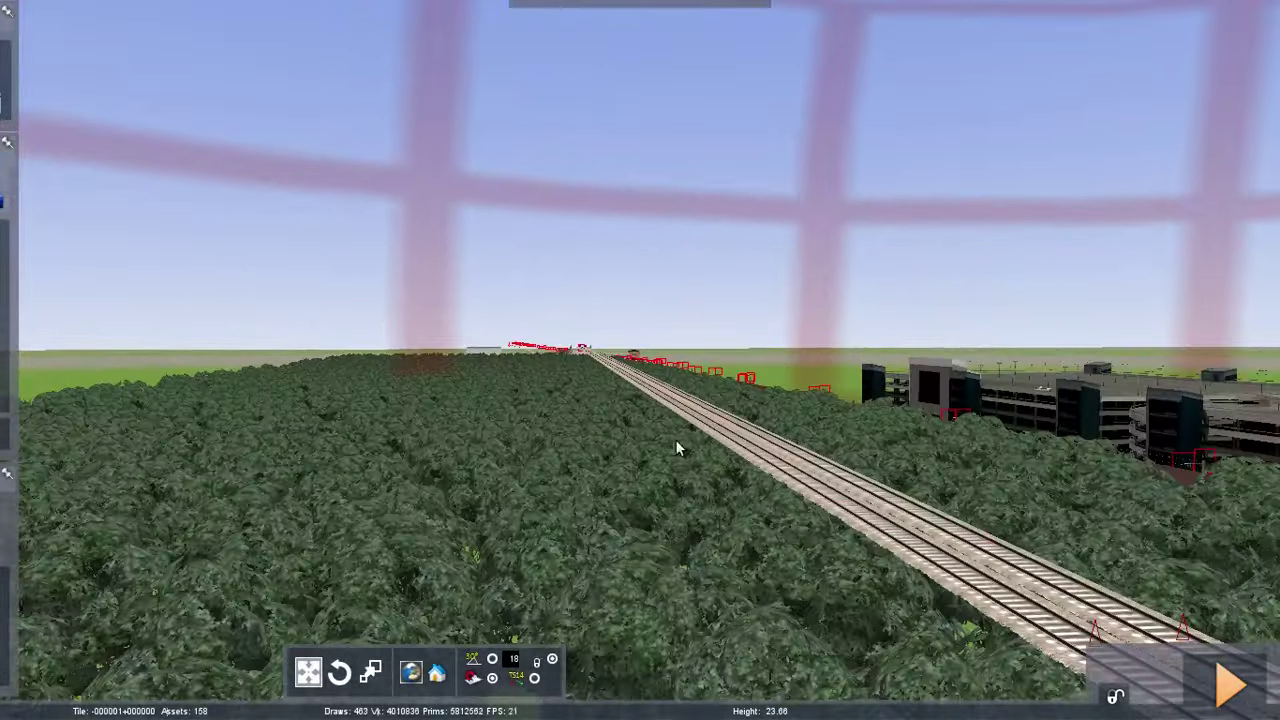
# Add gradient points to both tracks on either side of the raised joints, then fine-tune the joint heights to smooth the slope
pyautogui.moveTo(6, 120)
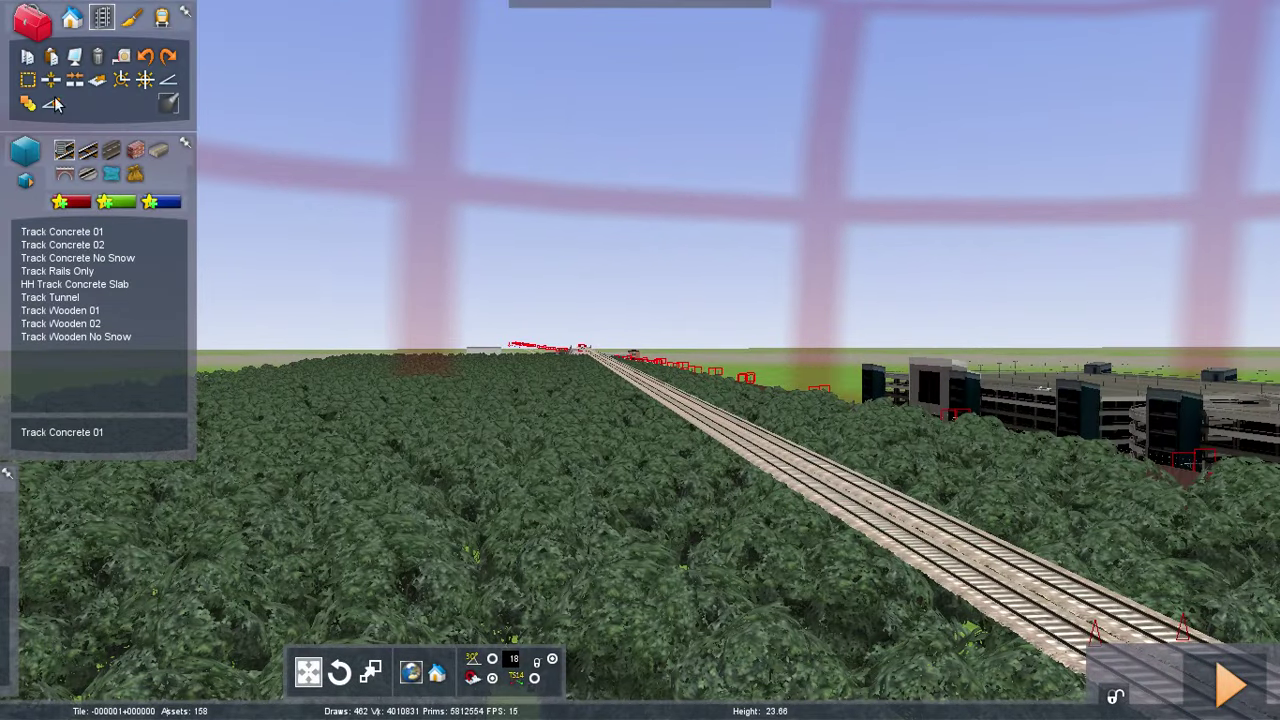
pyautogui.click(170, 81)
pyautogui.moveTo(515, 416); pyautogui.dragTo(682, 463, button='right')
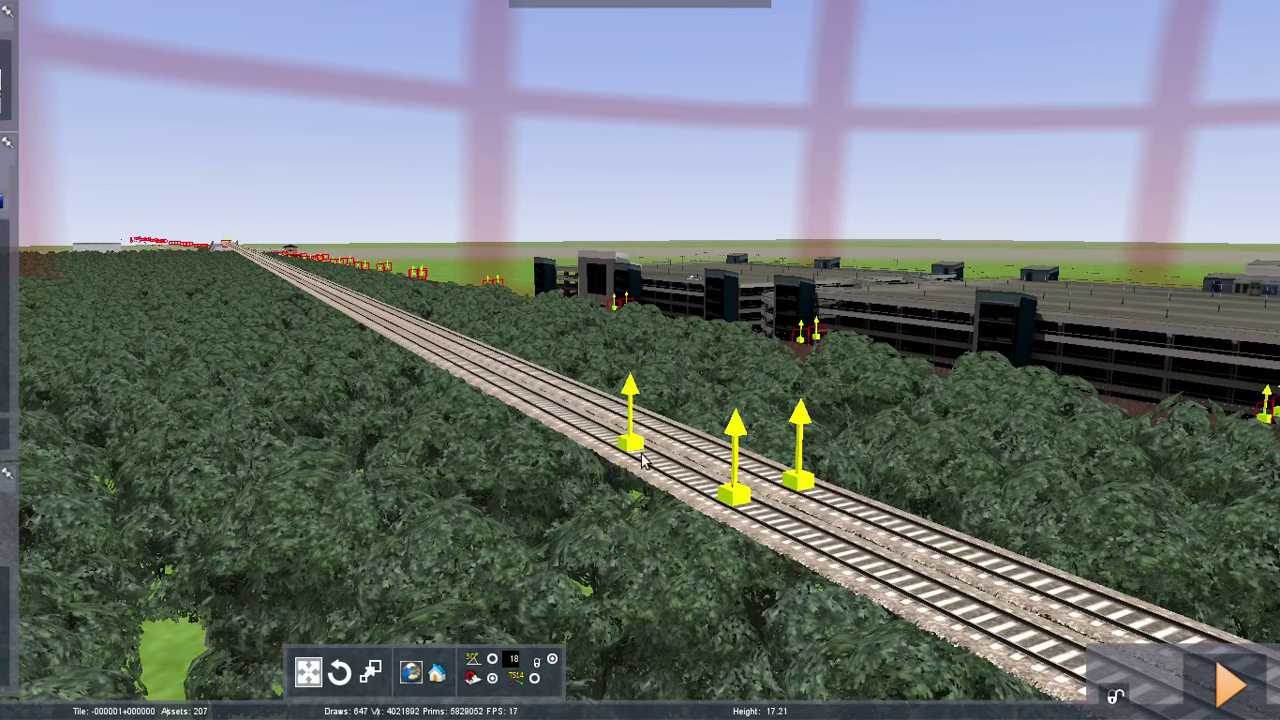
pyautogui.click(643, 455)
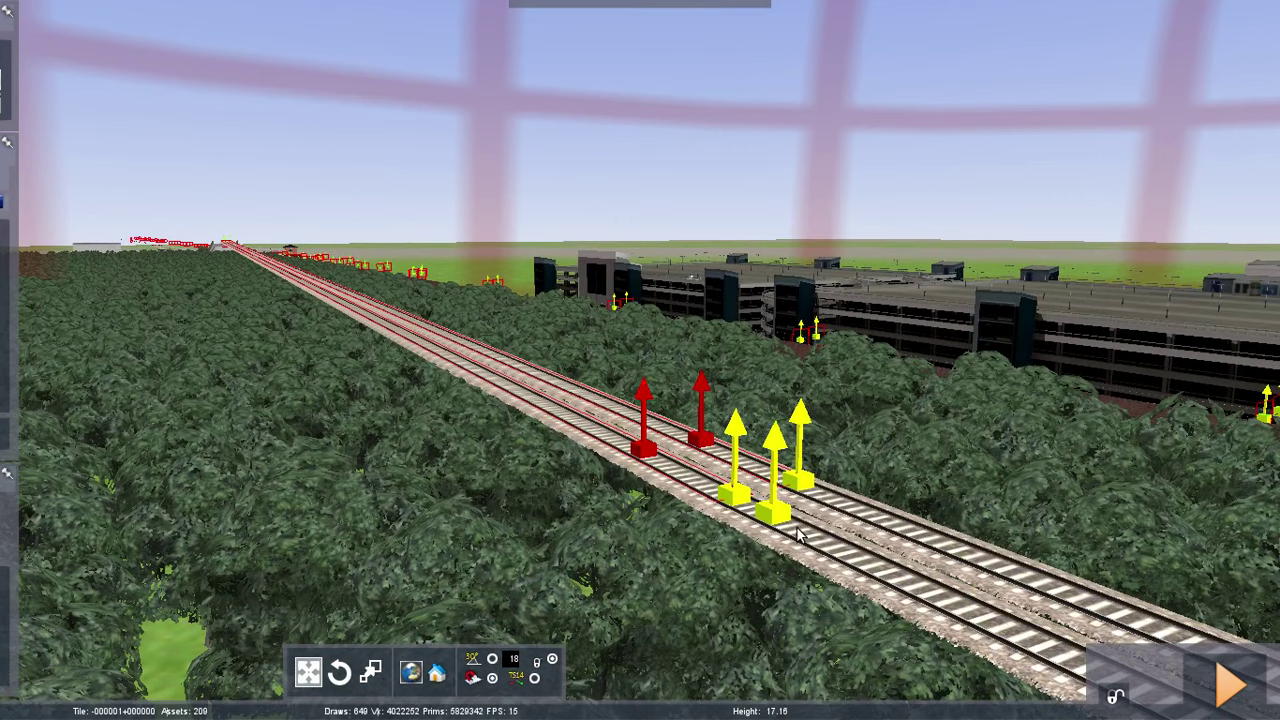
pyautogui.click(842, 542)
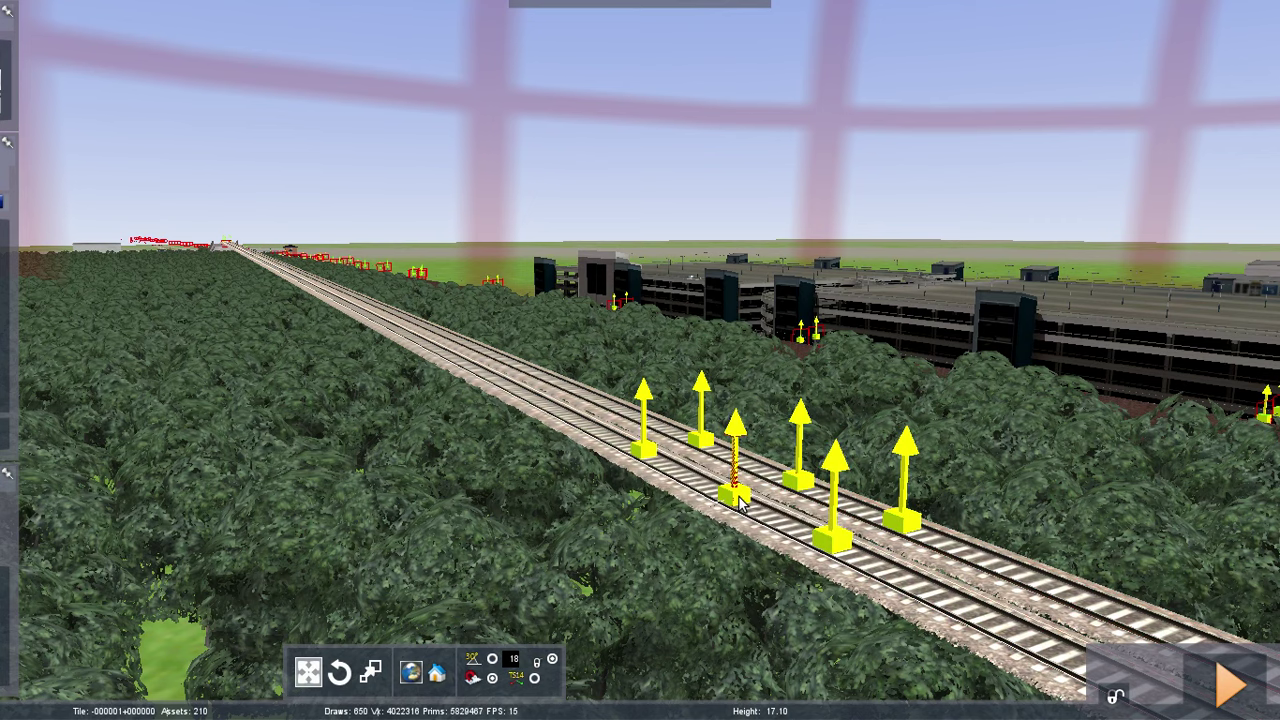
pyautogui.click(804, 476)
pyautogui.moveTo(804, 462); pyautogui.dragTo(805, 474)
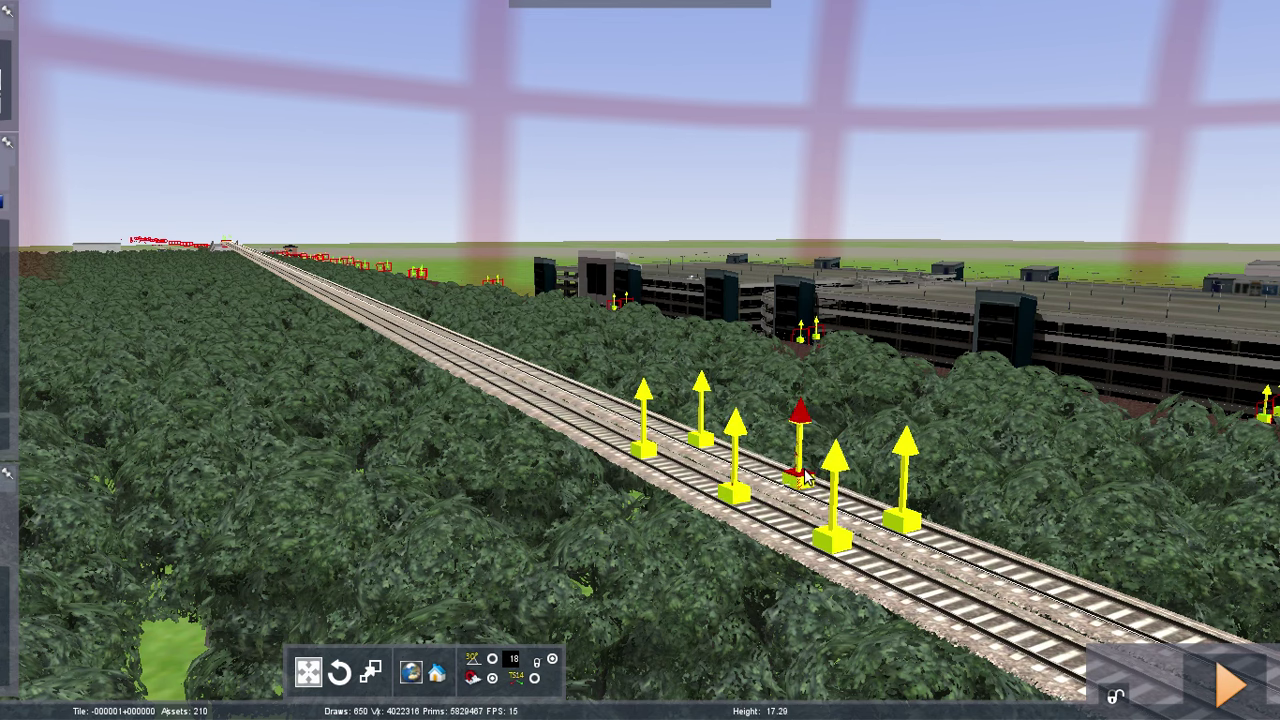
pyautogui.click(734, 632)
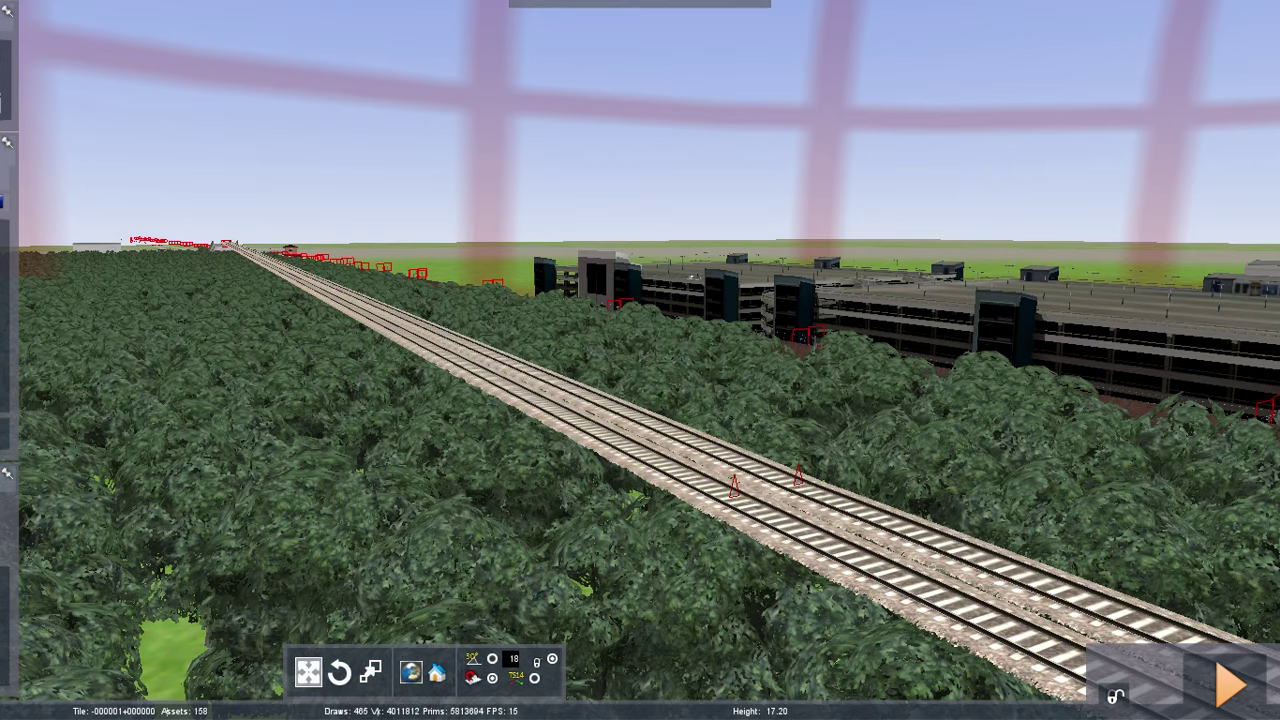
# Examine the walled ramp and the buffer stop where the branch tracks start near the covered footbridge
pyautogui.press('Up')
pyautogui.moveTo(734, 632)
pyautogui.mouseDown(button='right')
pyautogui.moveTo(515, 500)
pyautogui.moveTo(555, 632)
pyautogui.moveTo(780, 530)
pyautogui.moveTo(785, 610)
pyautogui.mouseUp(button='right')
pyautogui.press('Down')
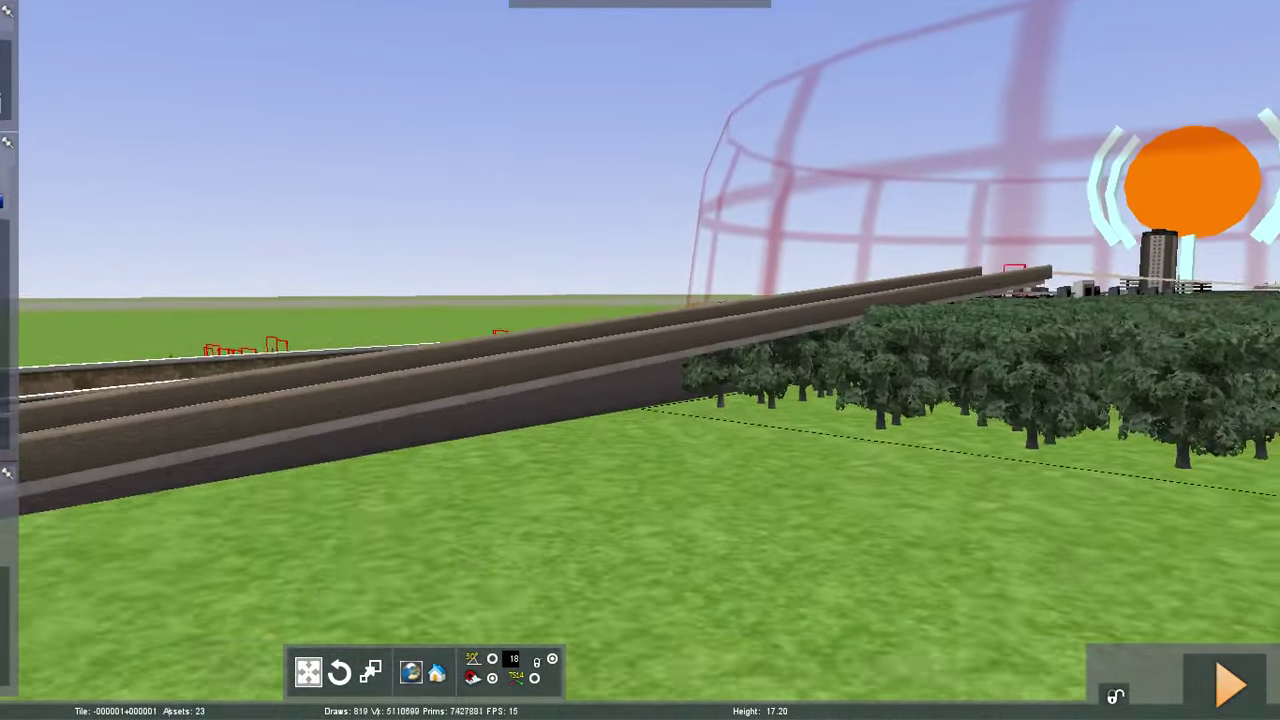
pyautogui.press('Left')
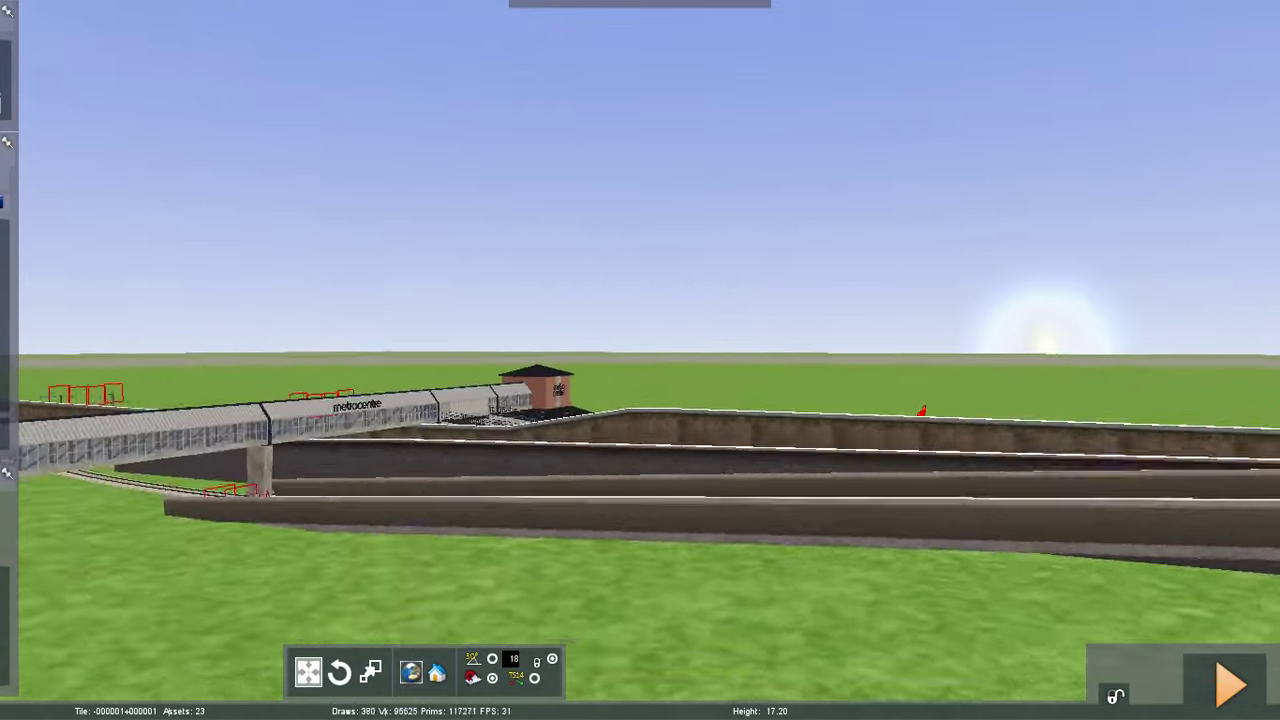
pyautogui.press('Up')
pyautogui.moveTo(640, 360); pyautogui.dragTo(600, 465, button='right')
pyautogui.press('Down')
pyautogui.moveTo(938, 500); pyautogui.dragTo(938, 571, button='right')
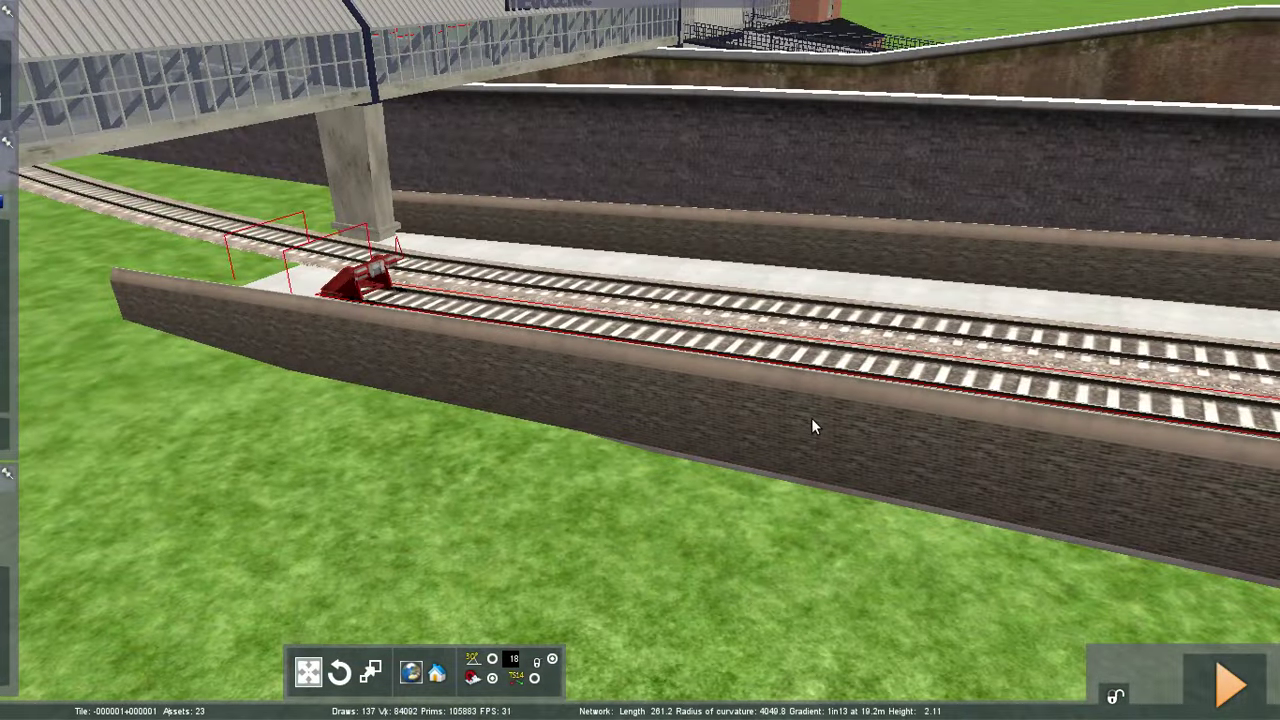
# Leave the world editor and save the changes to the route
pyautogui.moveTo(9, 290)
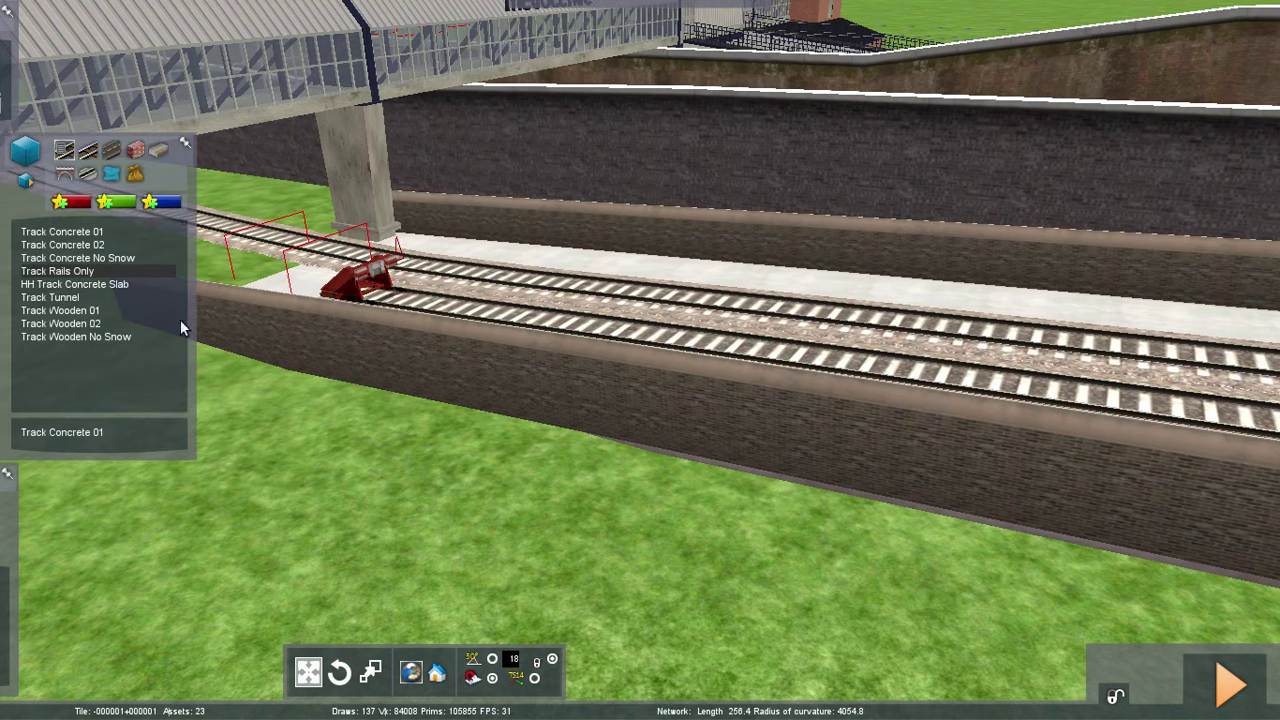
pyautogui.click(1225, 685)
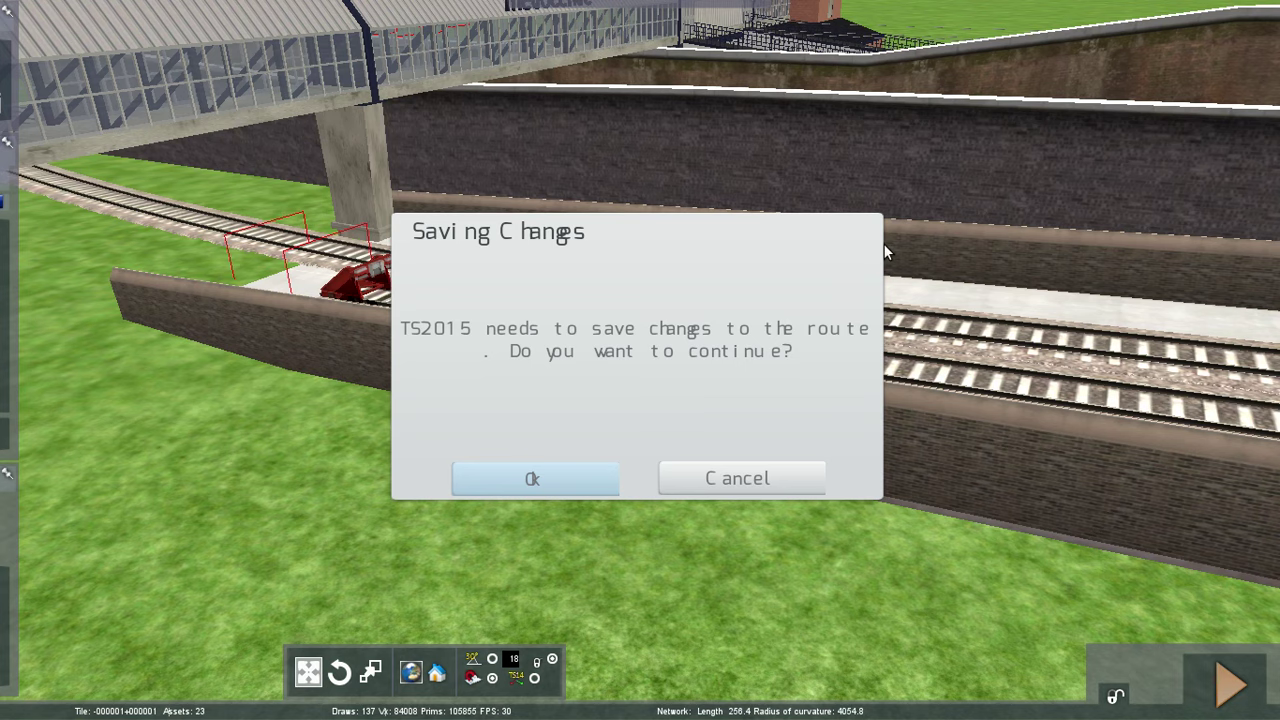
pyautogui.press('Return')
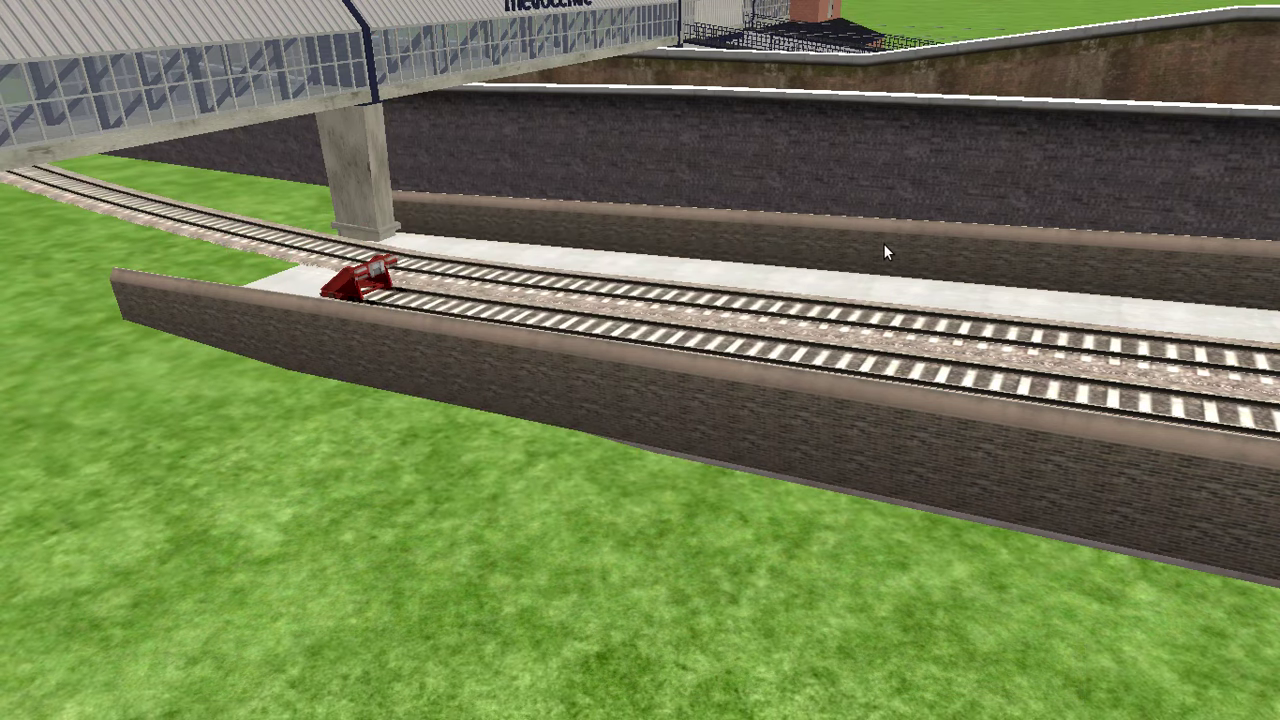
# Quit the free roam scenario, return to the main menu from the debrief, and exit the game
pyautogui.moveTo(607, 385); pyautogui.dragTo(613, 396, button='right')
pyautogui.press('Escape')
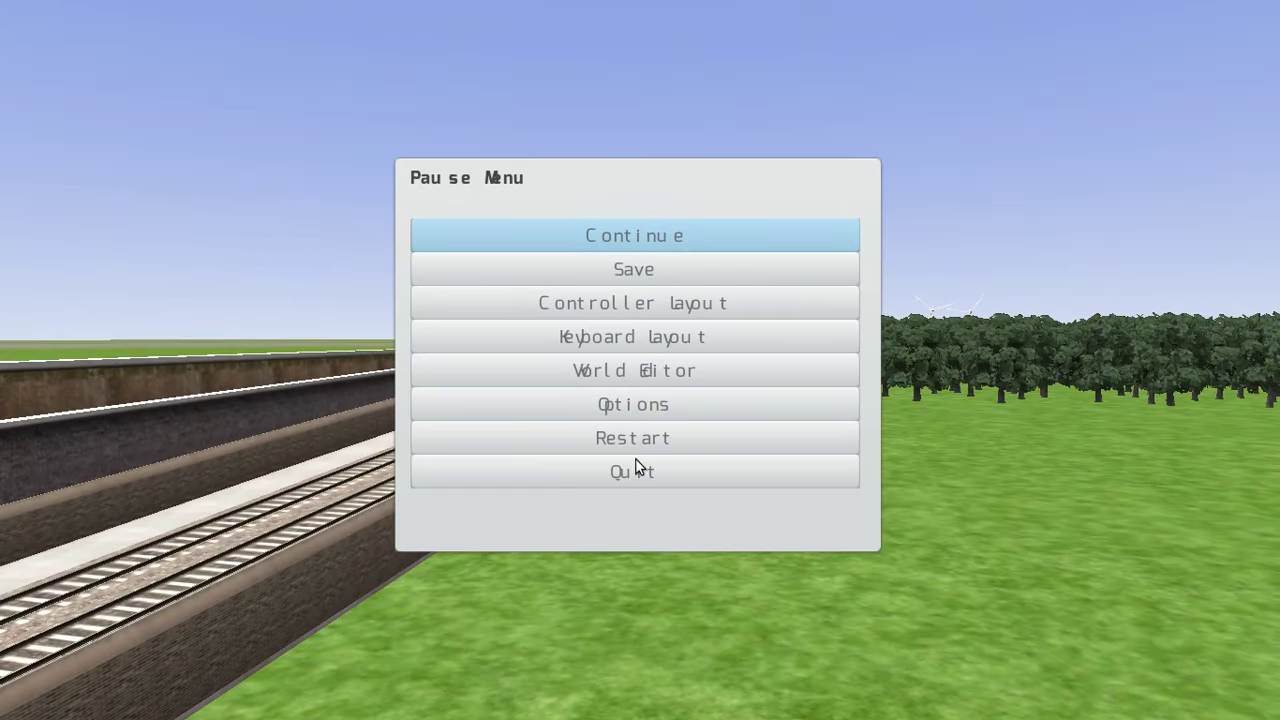
pyautogui.click(634, 466)
pyautogui.click(579, 476)
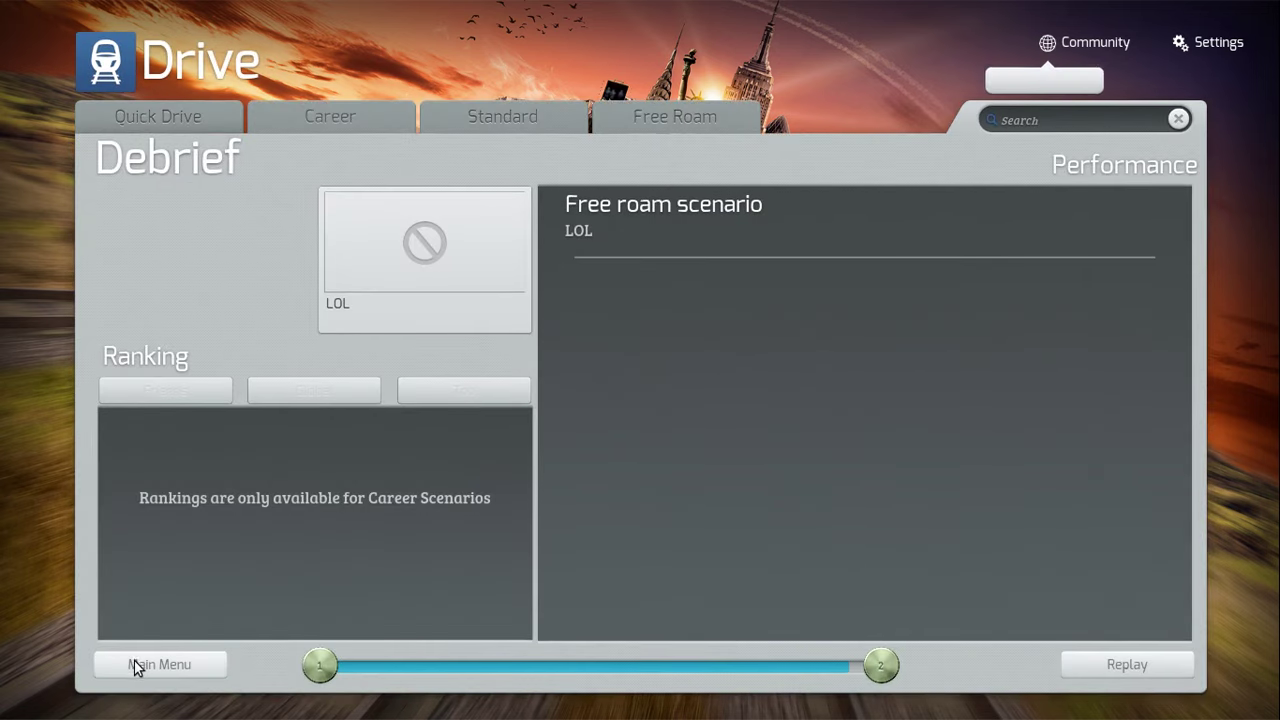
pyautogui.click(136, 665)
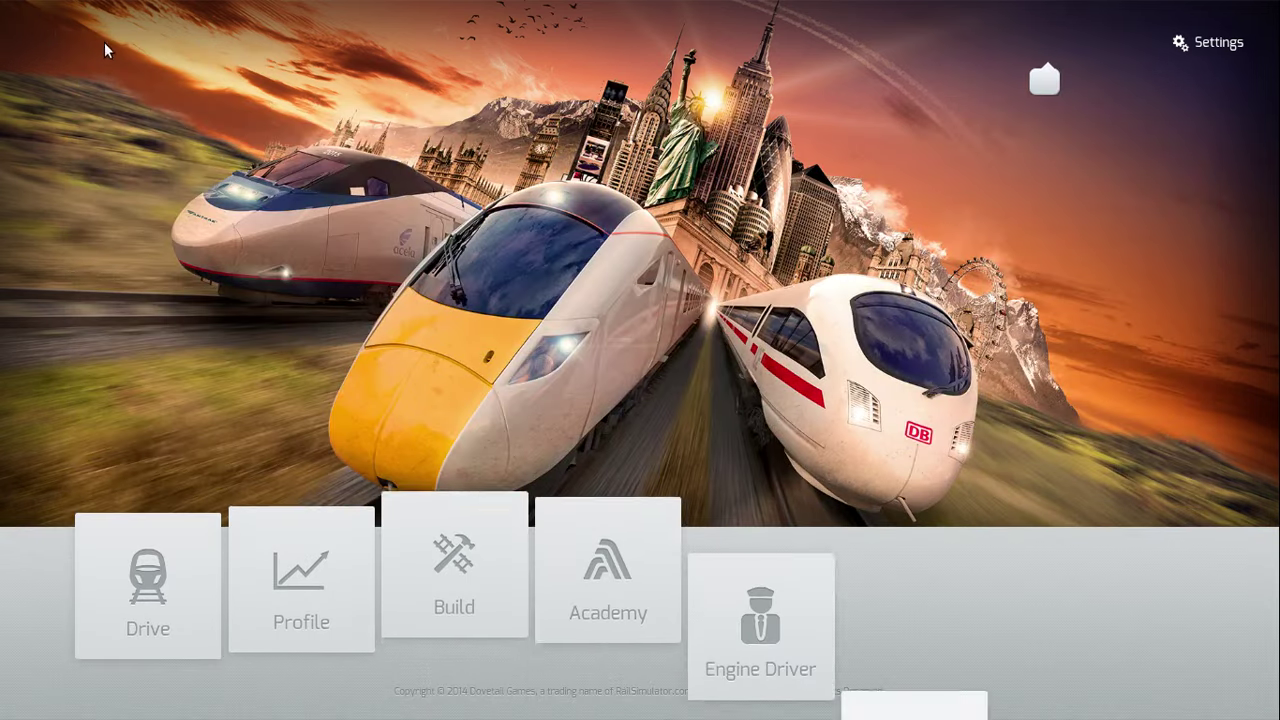
pyautogui.click(118, 47)
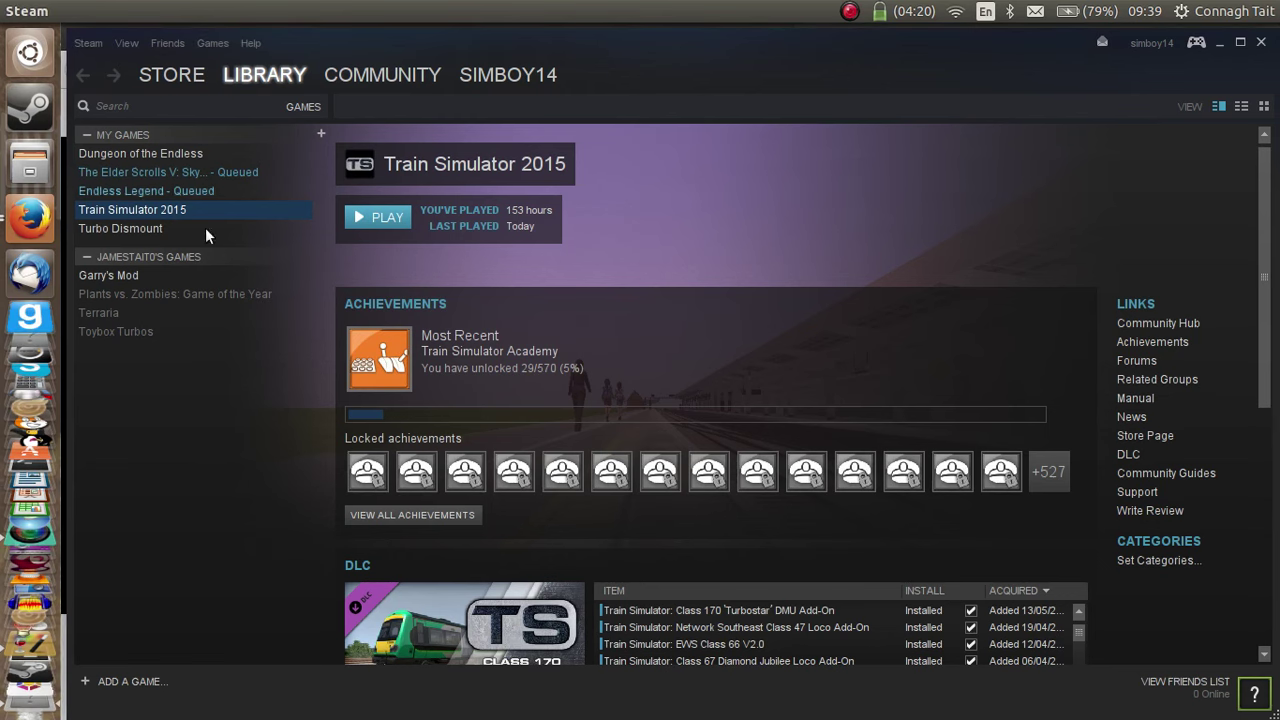